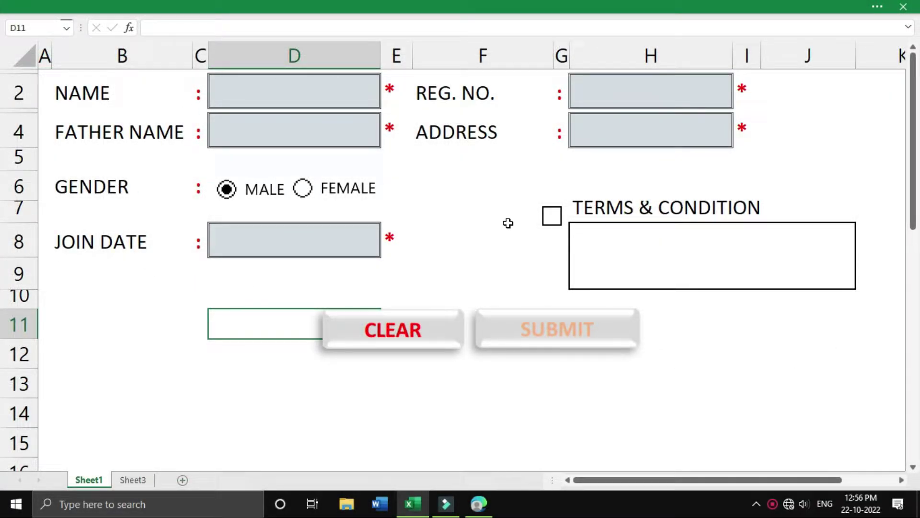
Fill in the person's name in the form's NAME field and tick the TERMS & CONDITION checkbox
left_click(247, 92)
type("P")
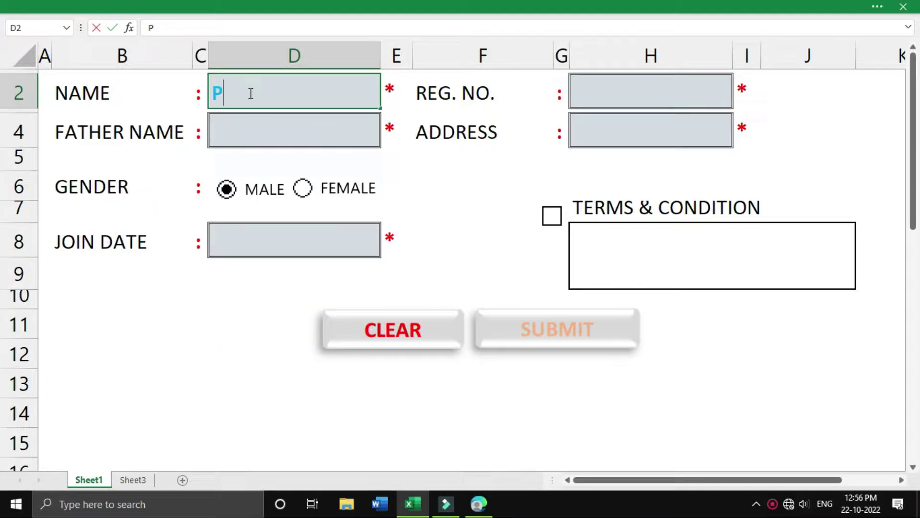
type("INTU")
left_click(444, 187)
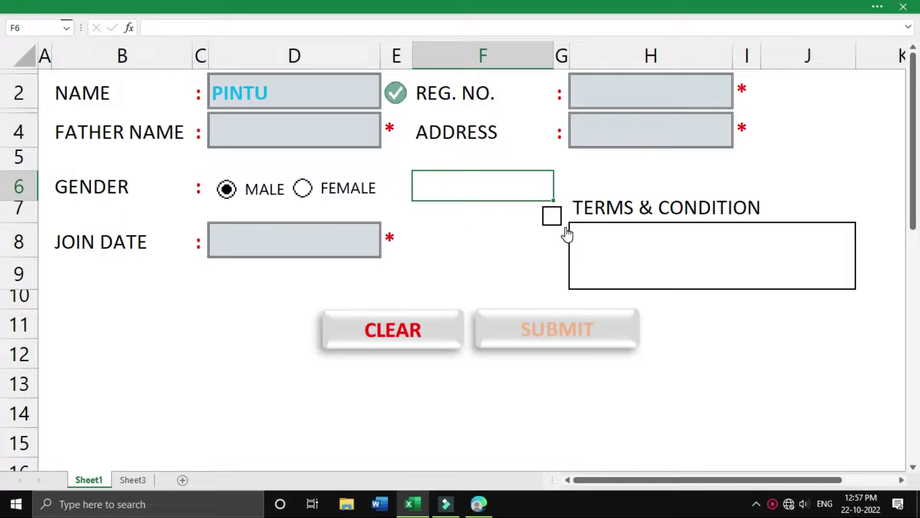
left_click(552, 218)
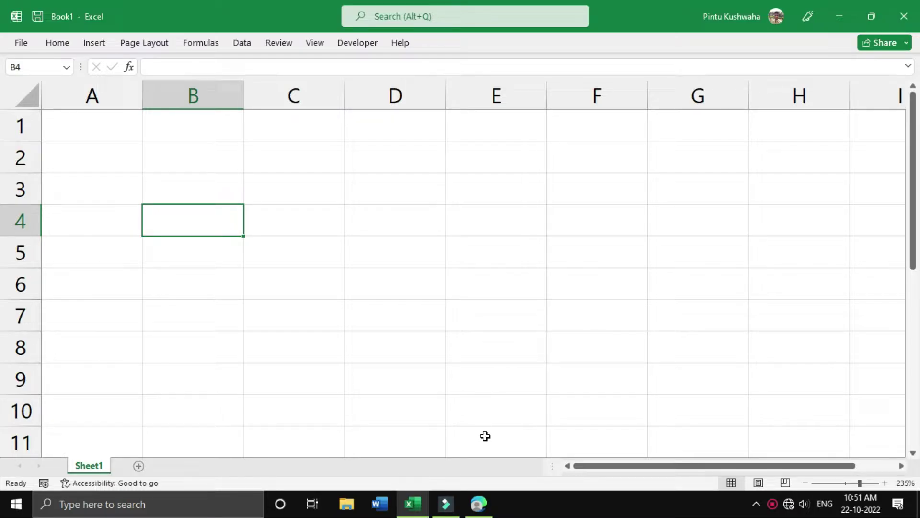
Switch to entry data.pdf in the browser and examine the columns and records of its table
left_click(478, 503)
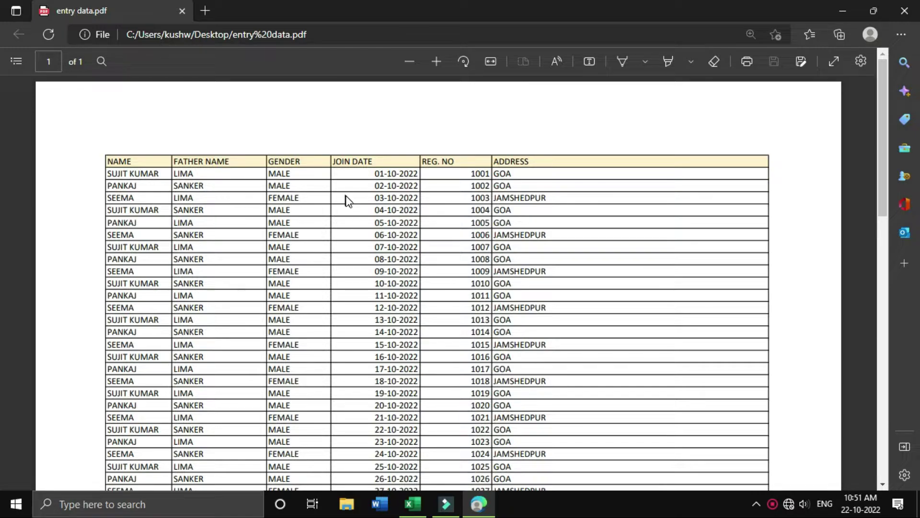
scroll(350, 217, "up", 2)
scroll(355, 255, "down", 2)
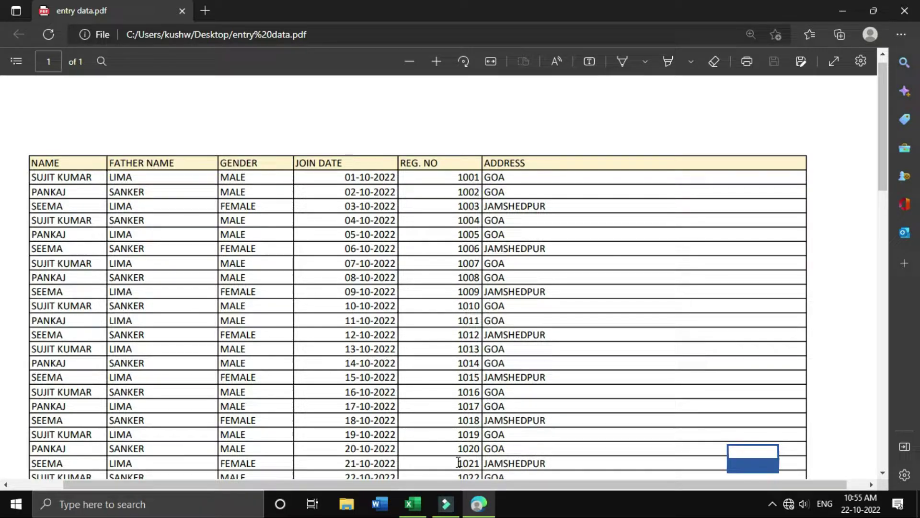
Switch back to Book1 in Excel and enter the label NAME in cell B2, matching the PDF's first heading
left_click(413, 503)
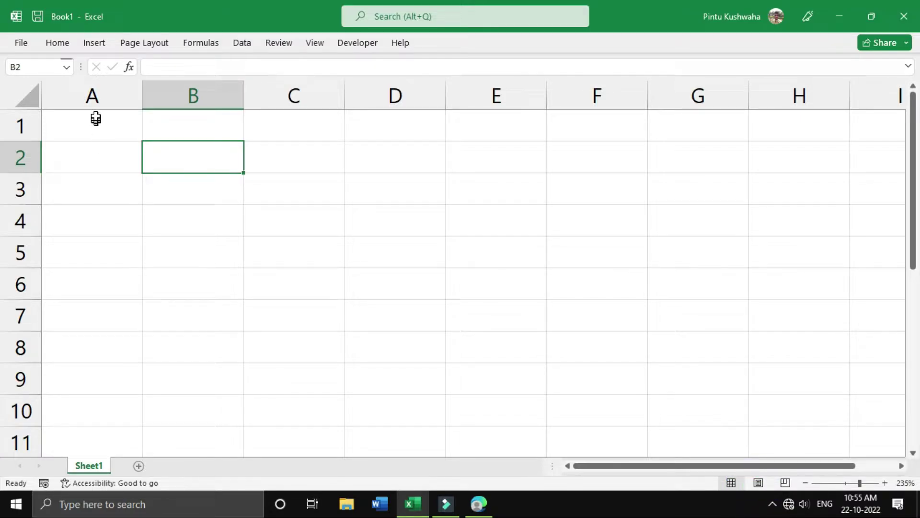
left_click(95, 101)
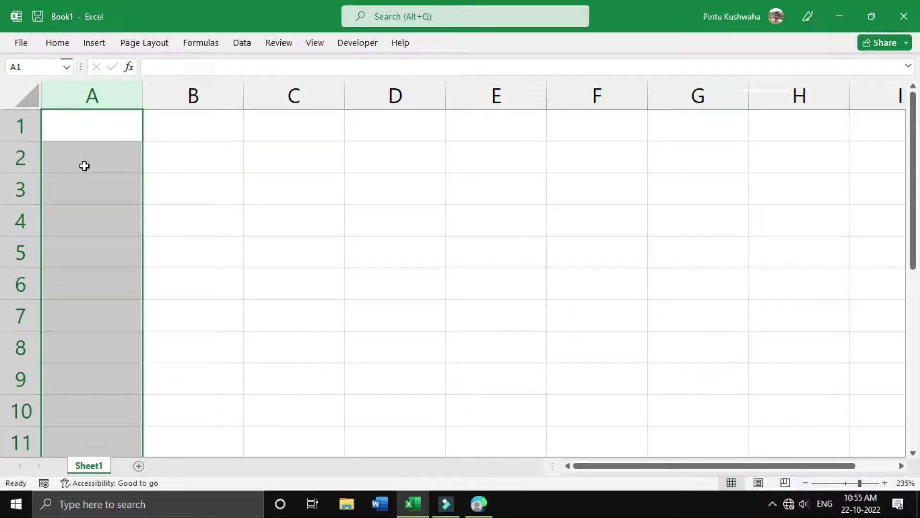
left_click(30, 130)
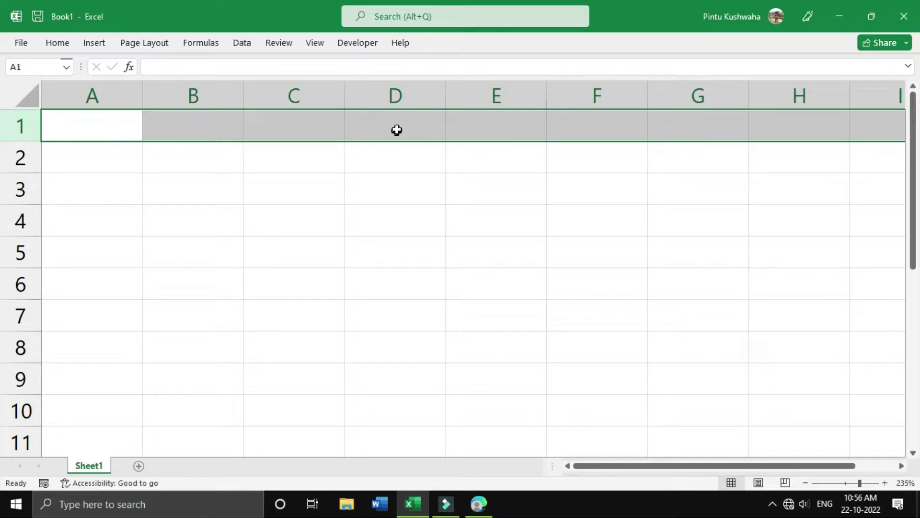
left_click(196, 162)
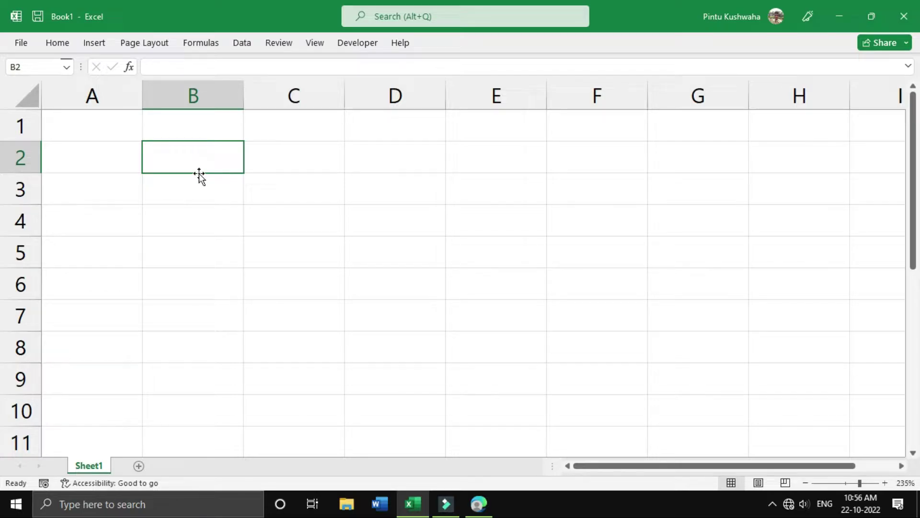
key("alt+Tab")
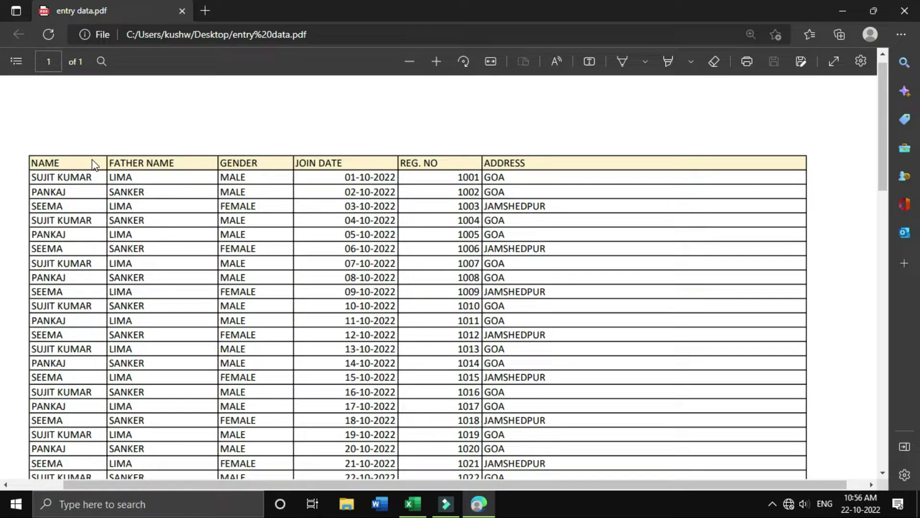
key("alt+Tab")
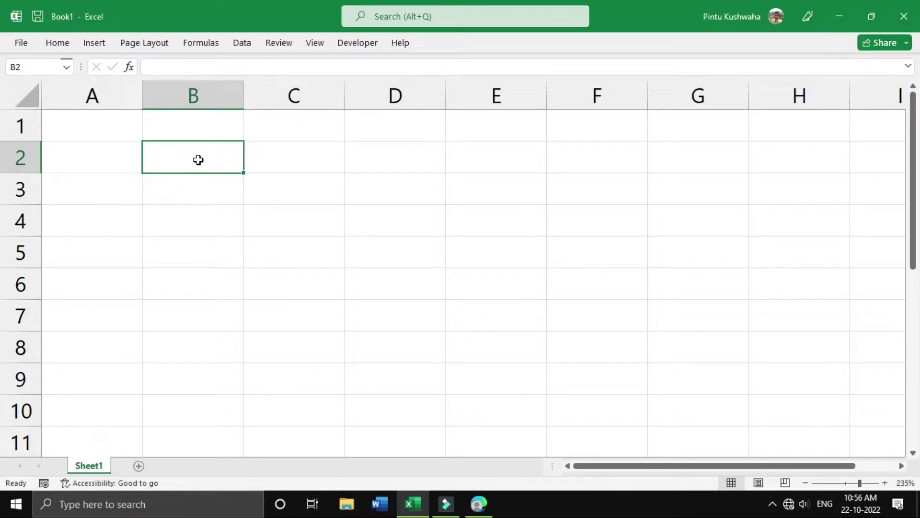
type("NA")
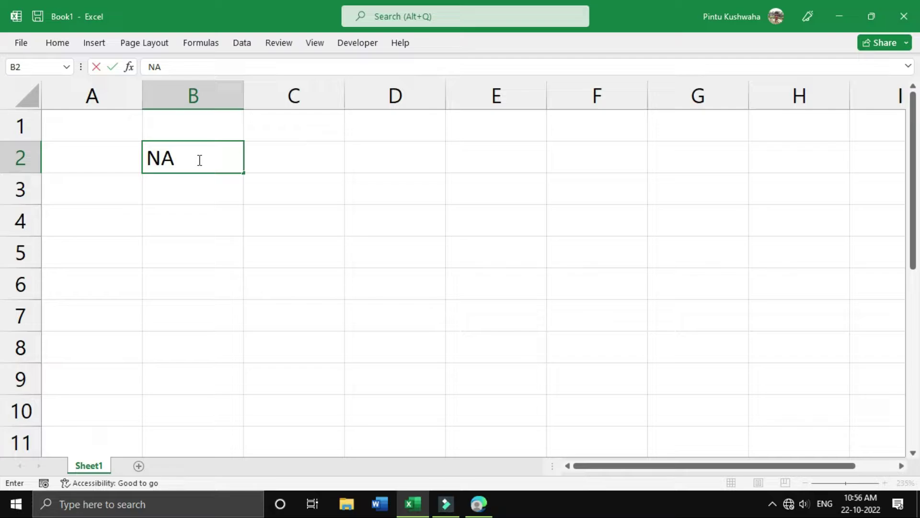
type("ME")
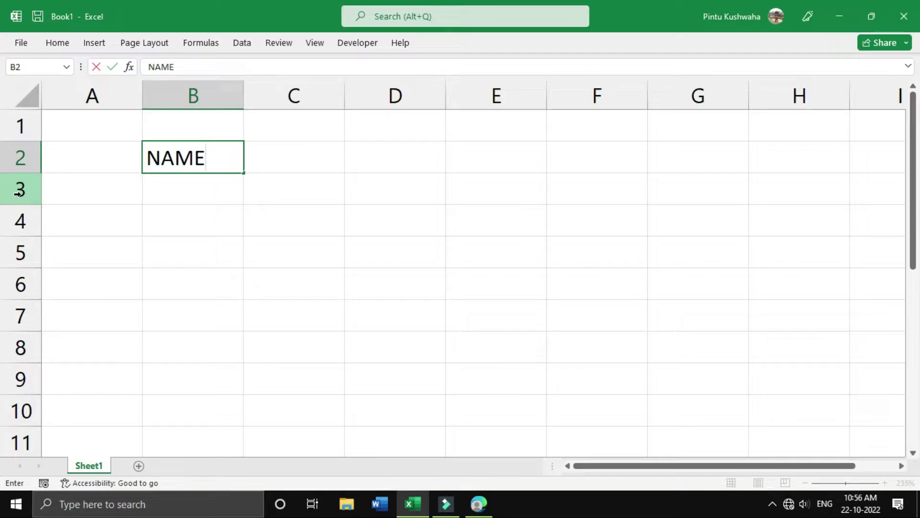
Enter the label FATHER NAME in cell B4, taking the wording from the second heading in entry data.pdf
left_click(177, 223)
key("alt+Tab")
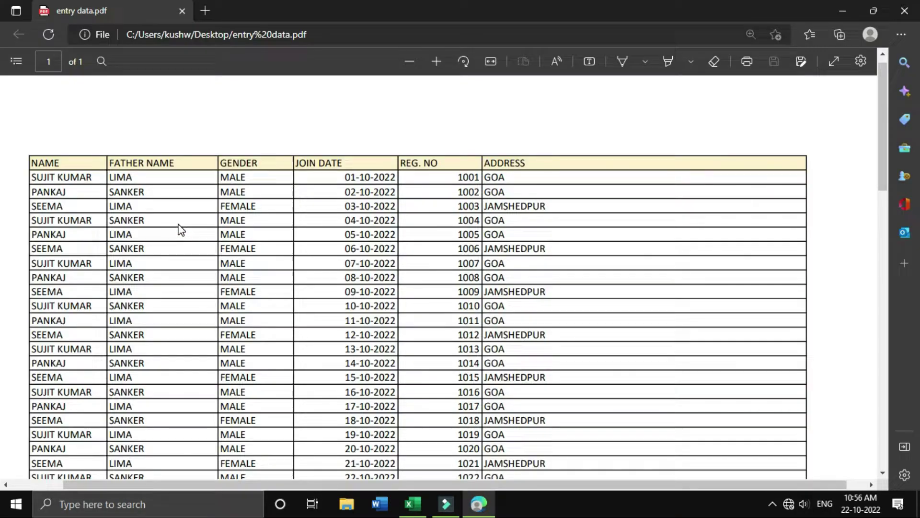
left_click_drag(109, 163, 178, 166)
key("ctrl+c")
key("alt+Tab")
type("FATHE")
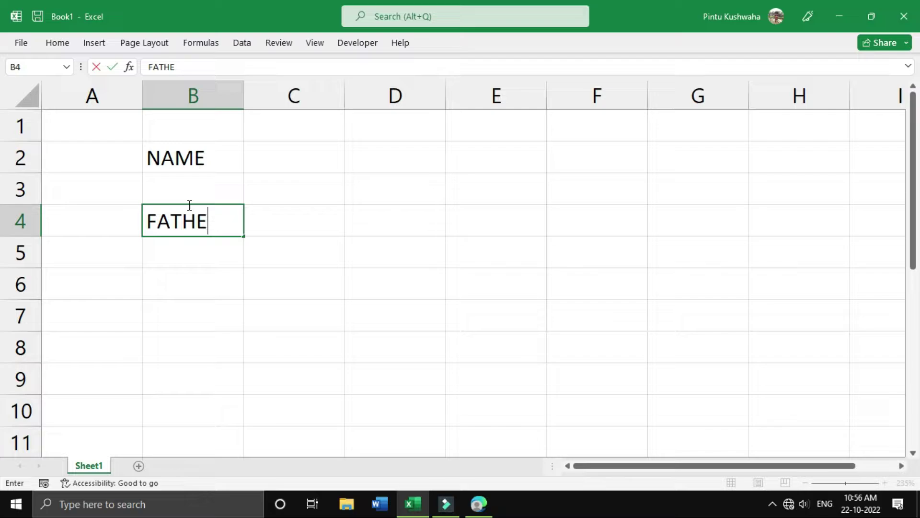
type("R NAME")
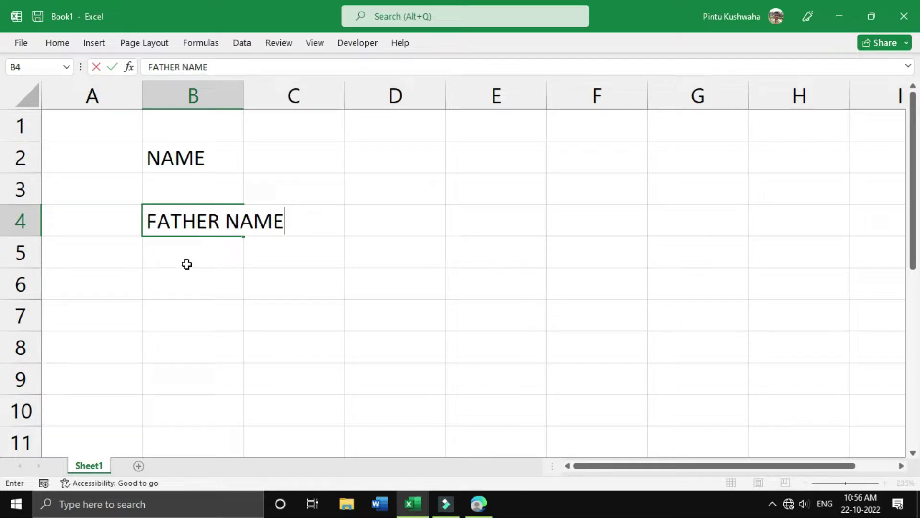
left_click(201, 286)
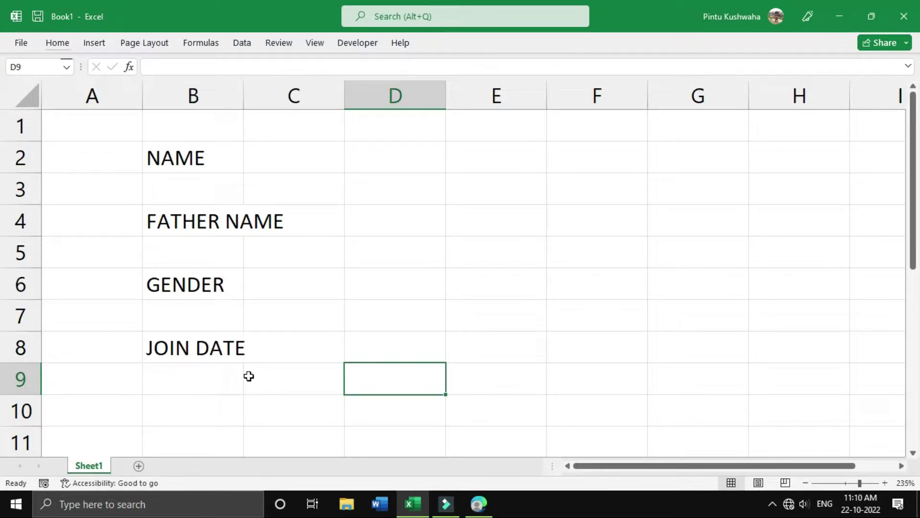
Switch to entry data.pdf and check the REG. NO and ADDRESS headings of its table
key("alt")
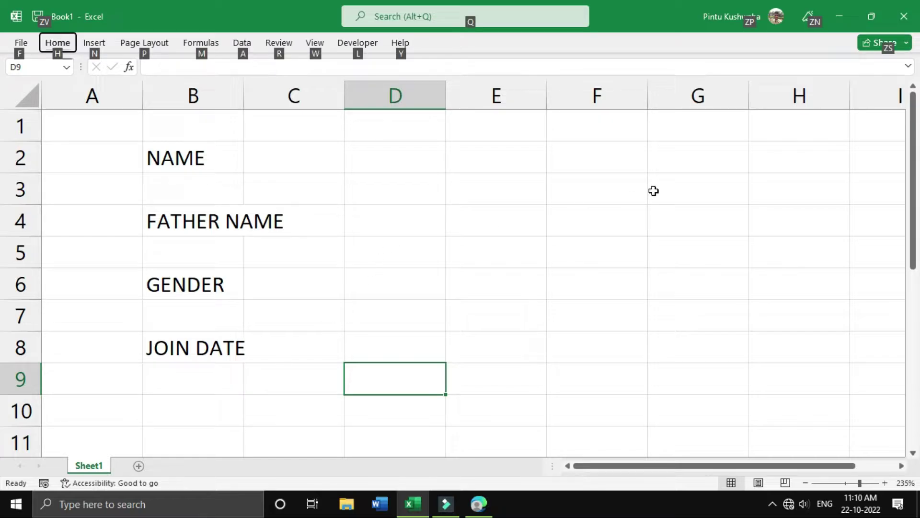
key("alt")
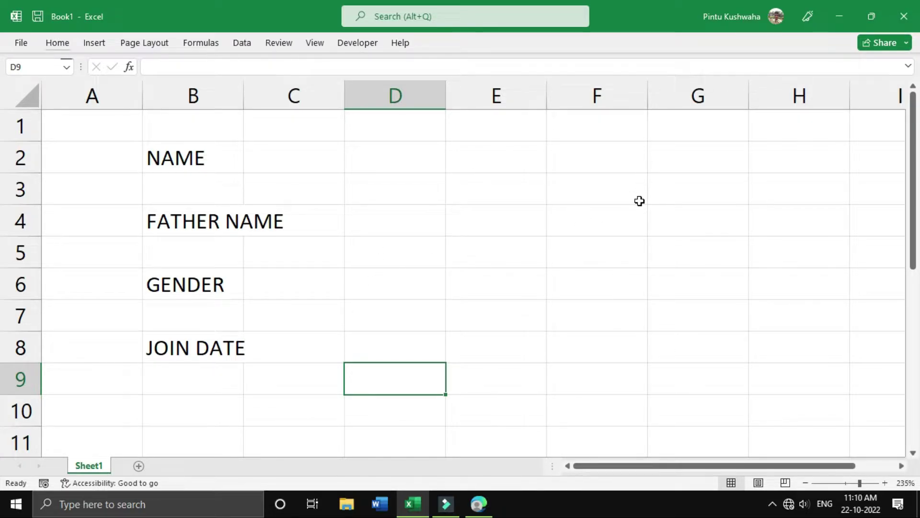
key("alt+F11")
left_click_drag(399, 163, 472, 164)
left_click(481, 165)
left_click(756, 220)
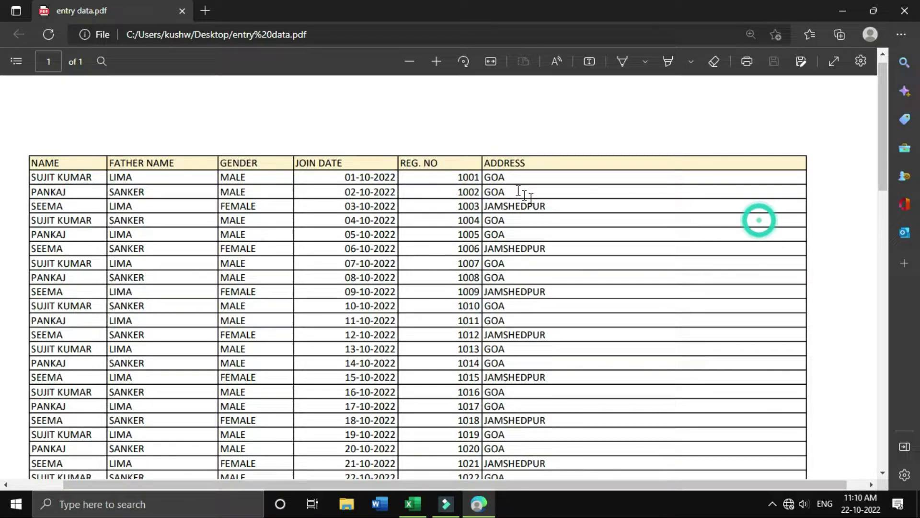
Return to Book1 in Excel and enter the label REG. NO. in cell H2, on the same row as NAME
key("alt+Tab")
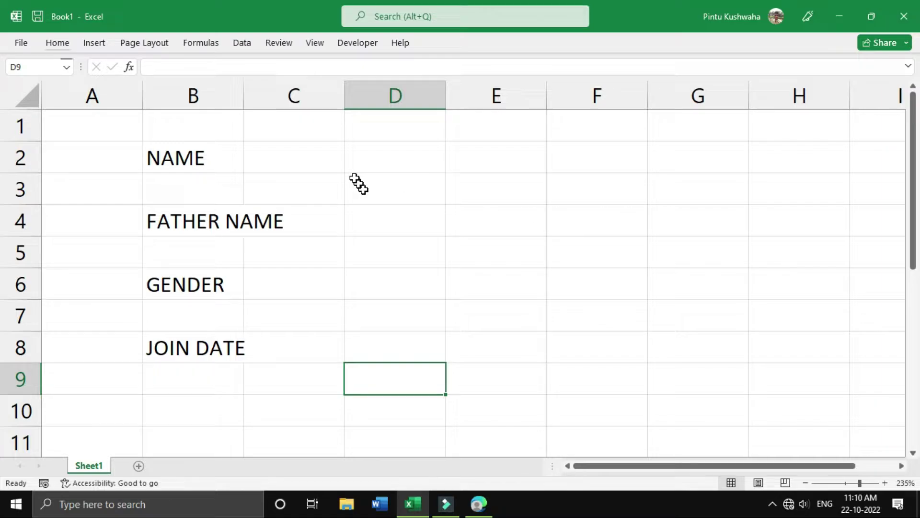
left_click_drag(294, 95, 698, 159)
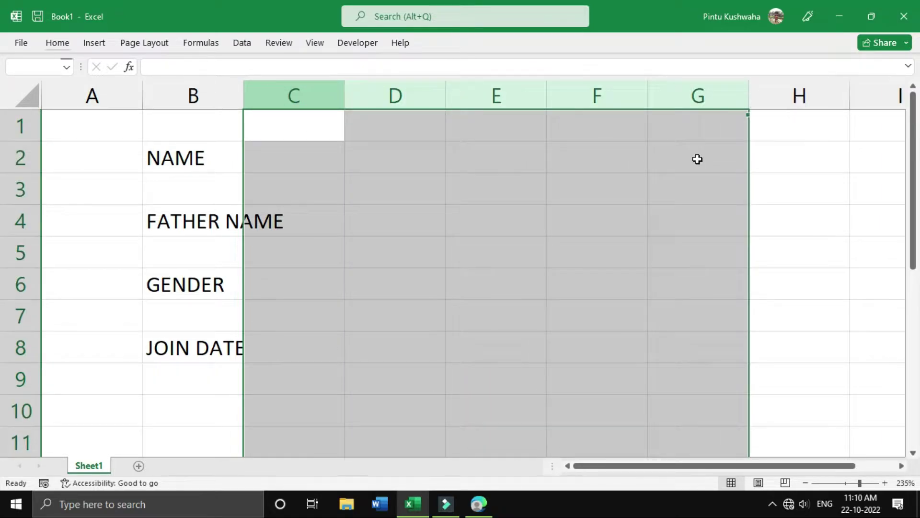
left_click(669, 266)
left_click_drag(195, 158, 756, 140)
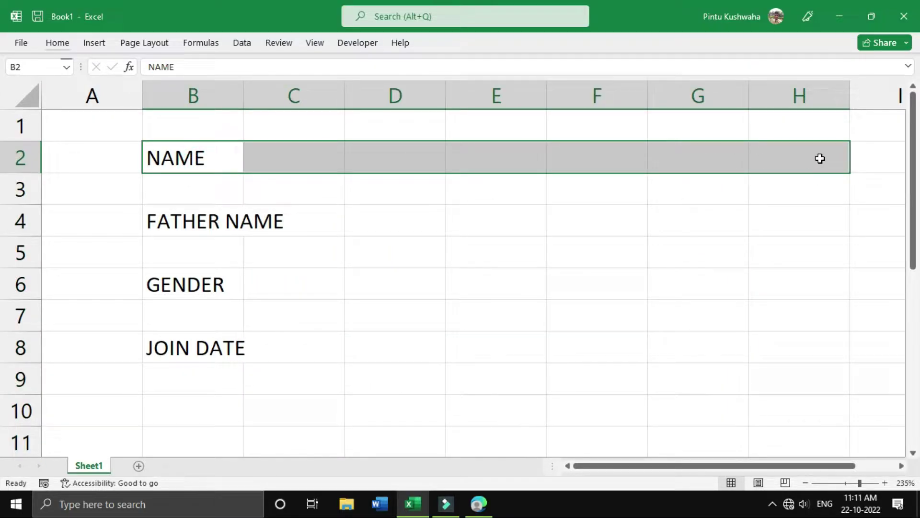
left_click(820, 158)
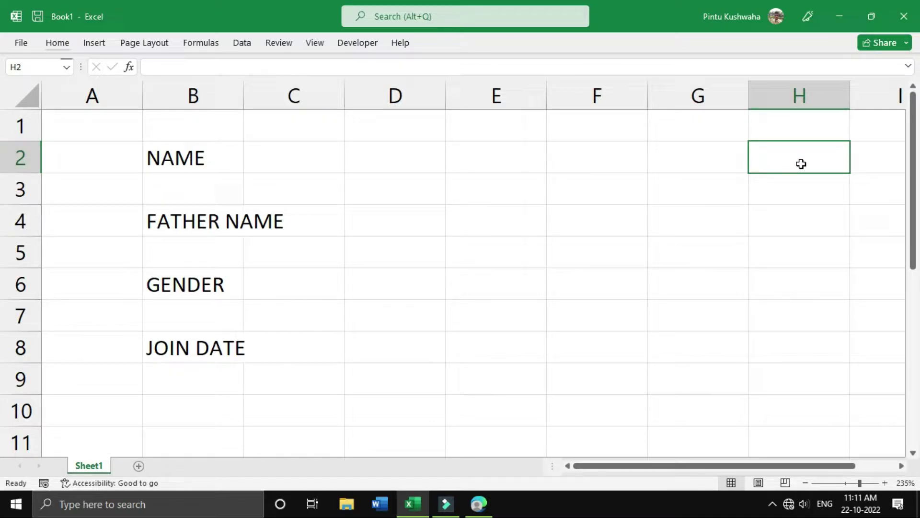
type("REG")
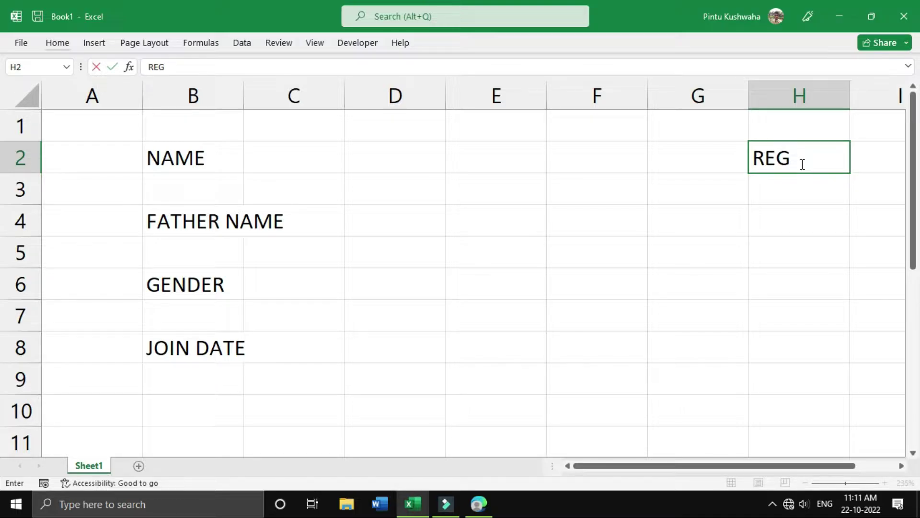
type(". NO.")
Enter the label ADDRESS in cell H4, on the same row as FATHER NAME
left_click(793, 220)
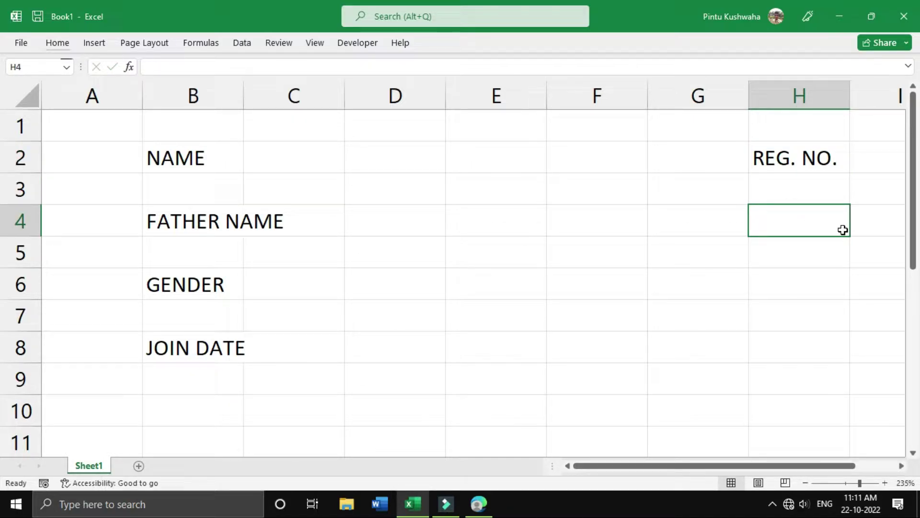
type("ADDFRESS")
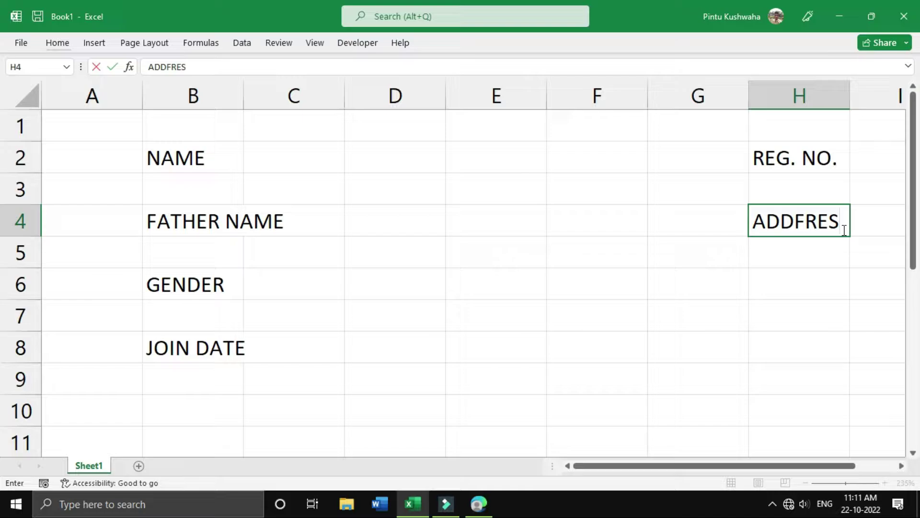
left_click(804, 296)
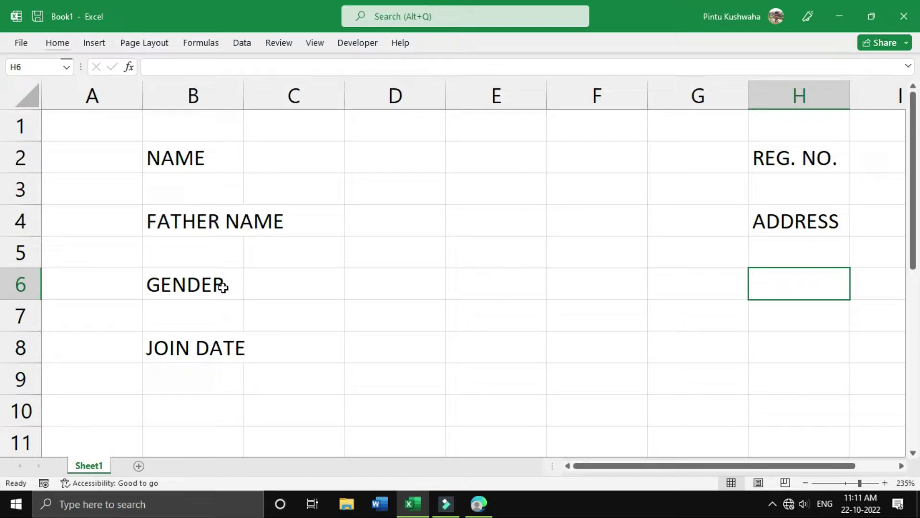
Widen columns B and H together so that the FATHER NAME label fits inside column B
left_click(215, 98)
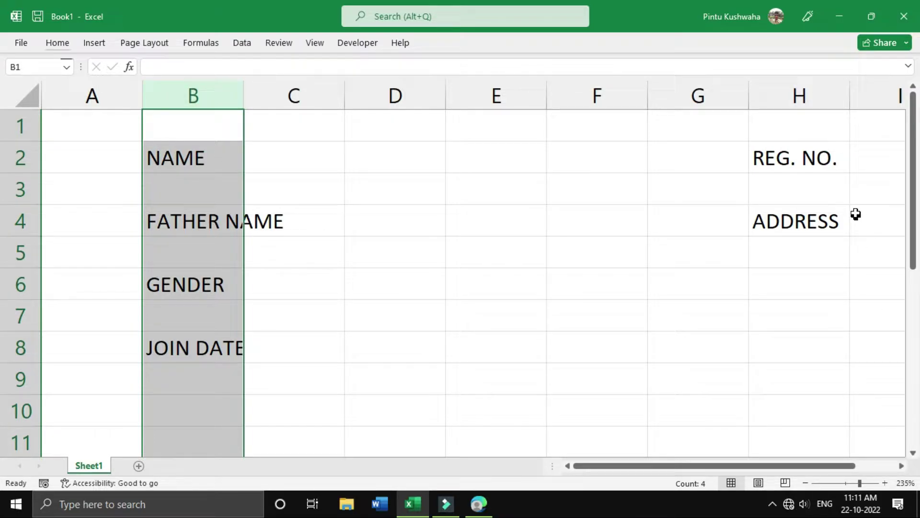
left_click(809, 98, "ctrl")
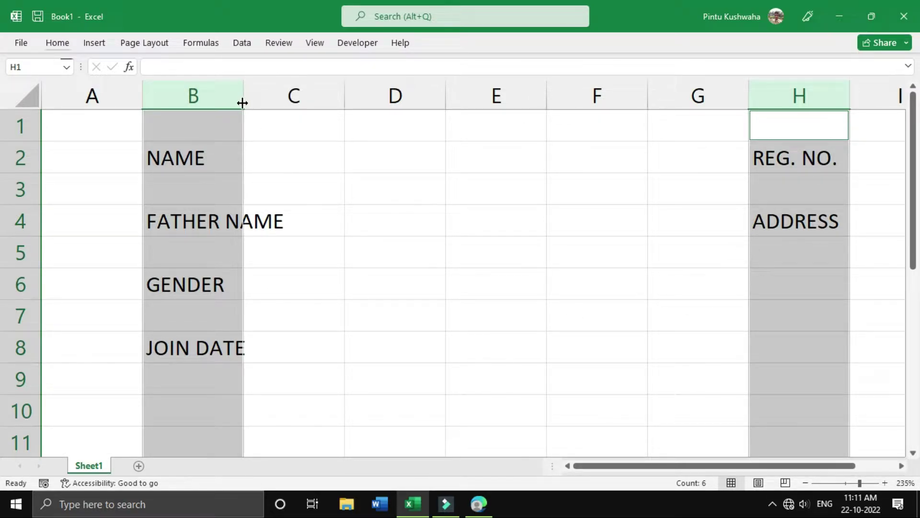
left_click_drag(243, 103, 293, 115)
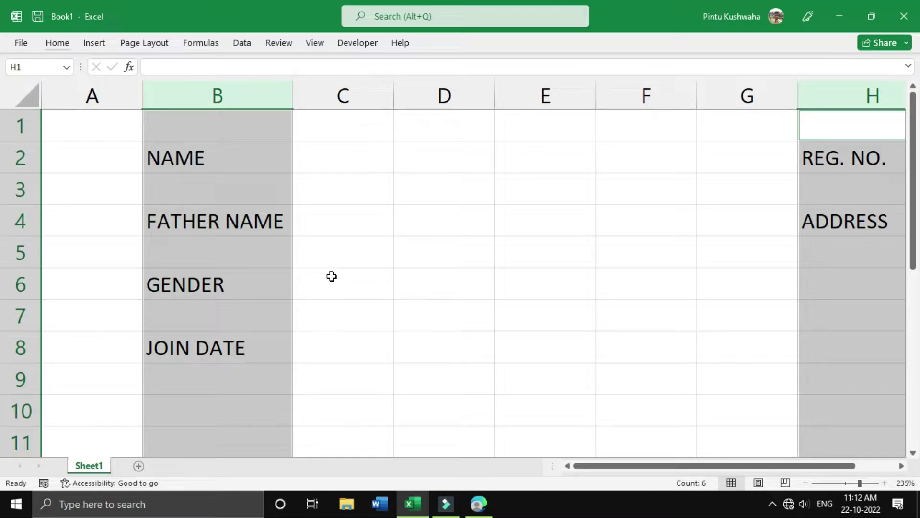
left_click(307, 226)
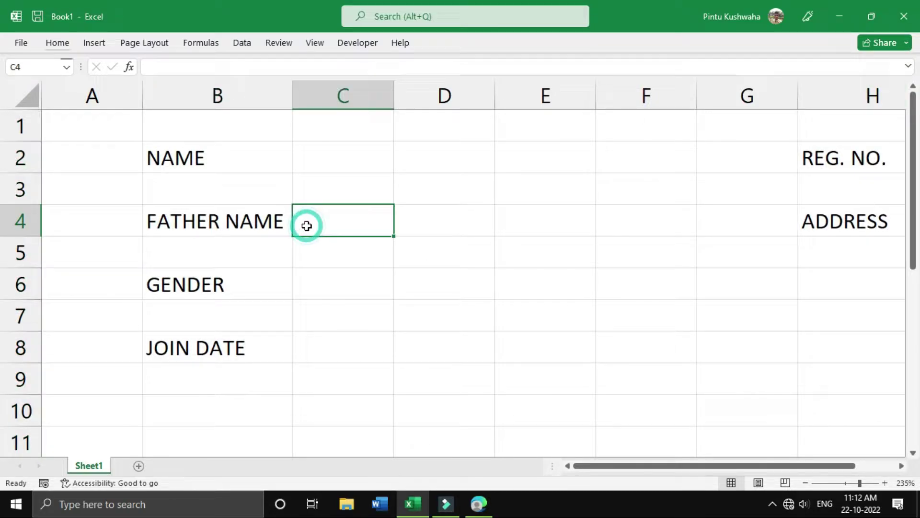
Narrow columns C and I together to slim columns beside the two label columns
left_click(363, 97)
left_click_drag(682, 465, 719, 464)
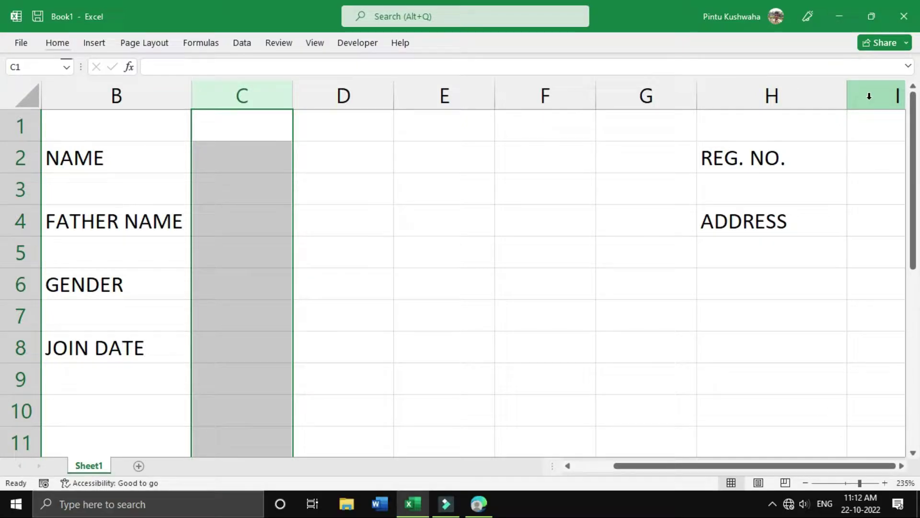
left_click(869, 96, "ctrl")
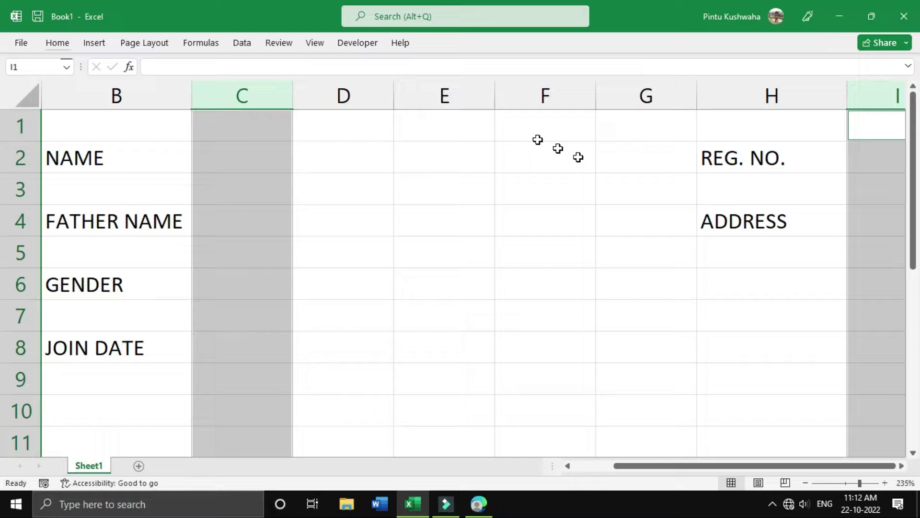
left_click_drag(293, 90, 209, 107)
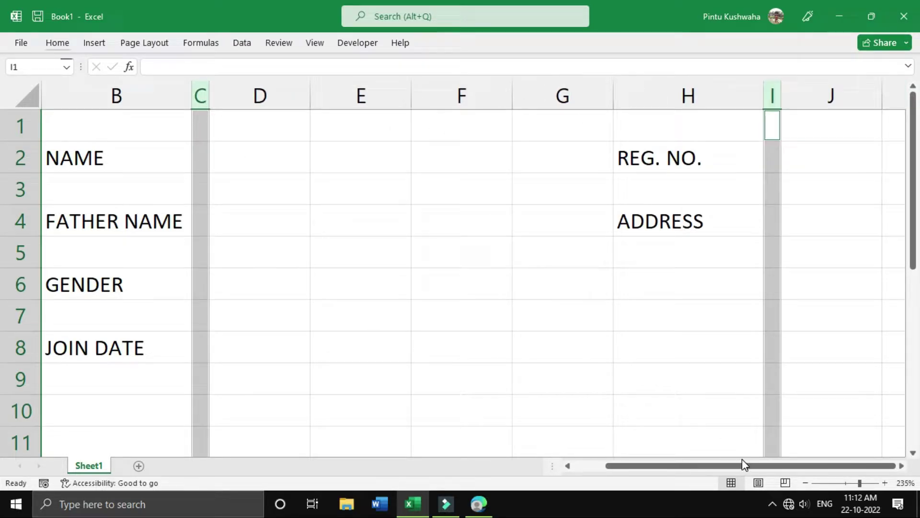
Narrow column A to a slim margin beside the label column
left_click_drag(742, 465, 668, 472)
left_click(154, 239)
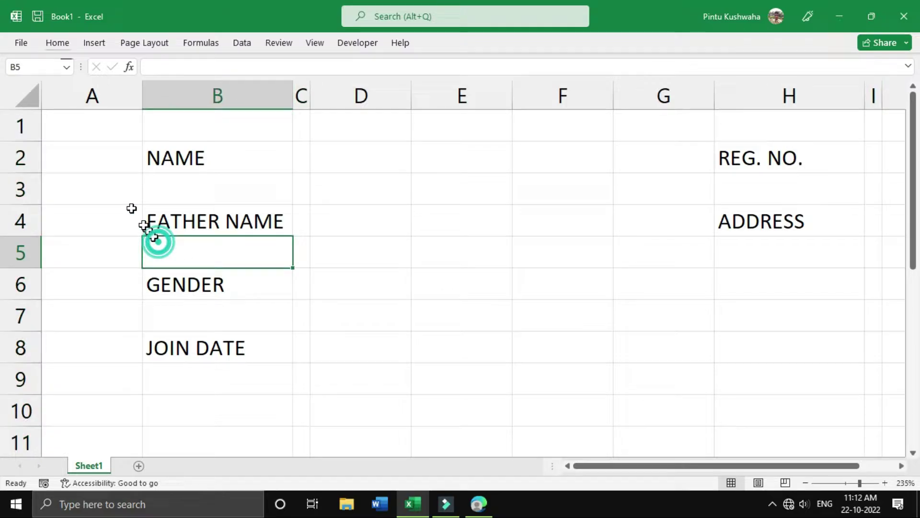
left_click(92, 97)
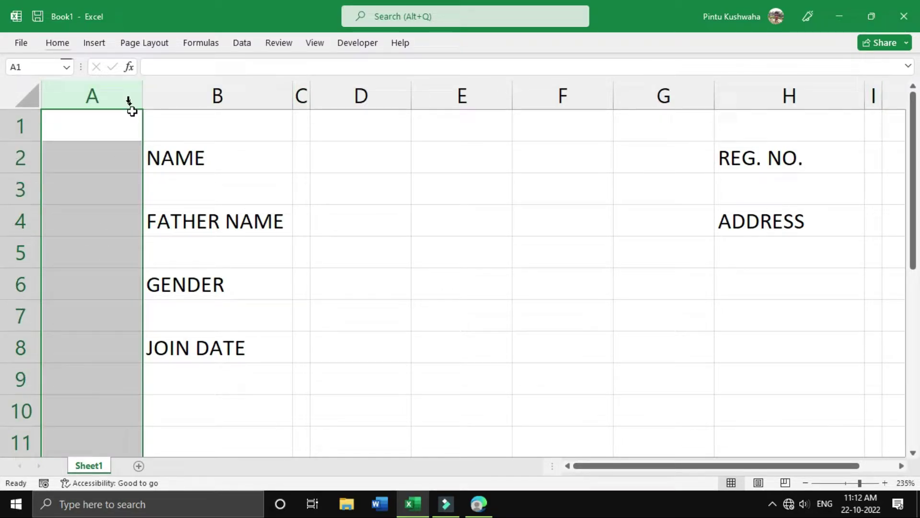
left_click_drag(143, 98, 56, 108)
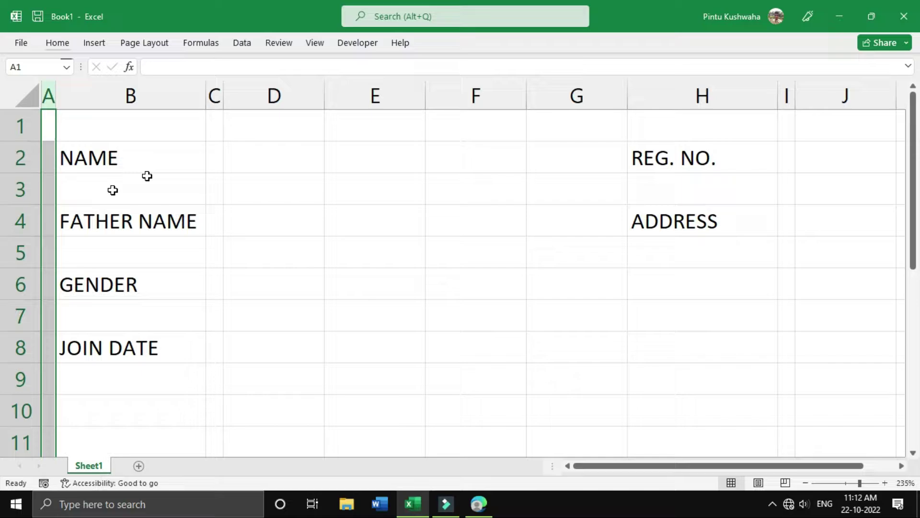
Enter a colon (:) in cell C2, right after the NAME label
left_click(213, 160)
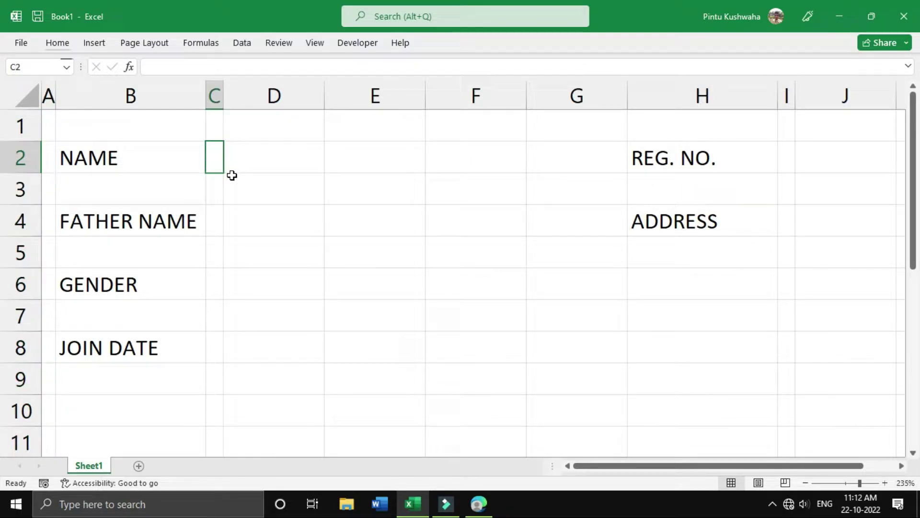
left_click(215, 84)
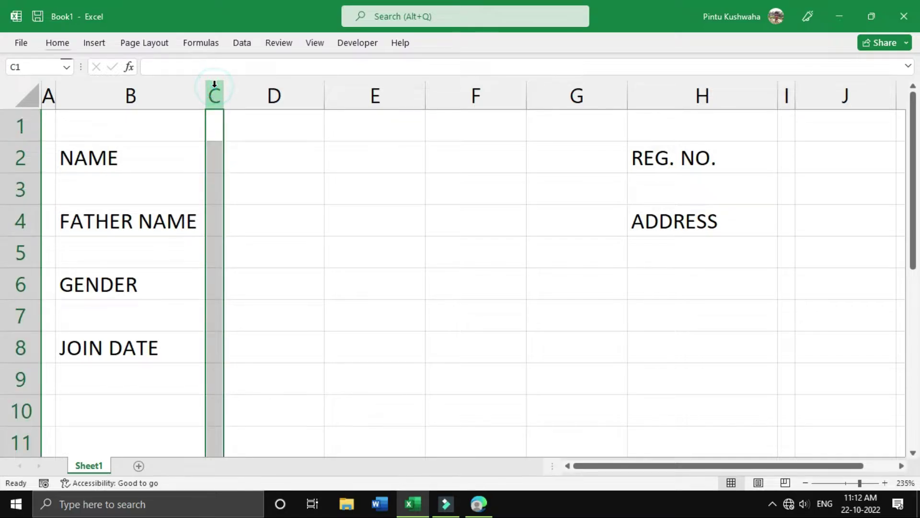
left_click(221, 166)
type(":")
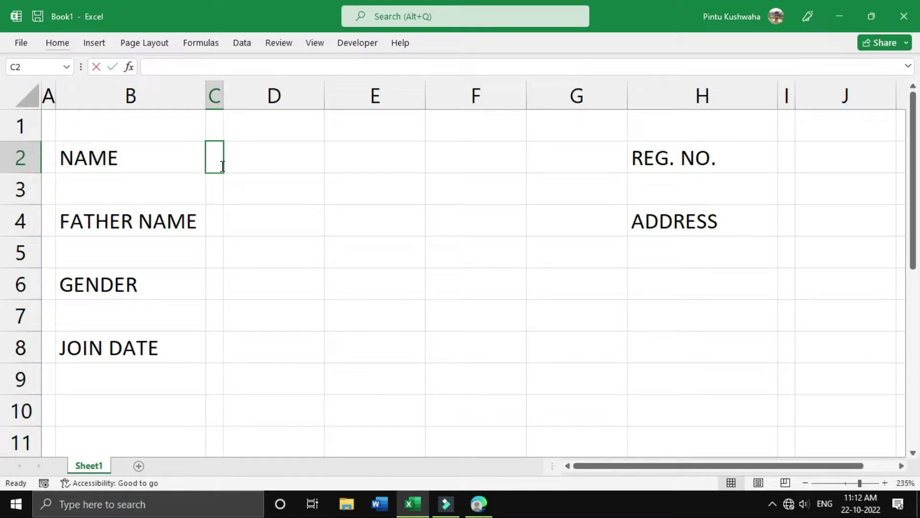
left_click(220, 195)
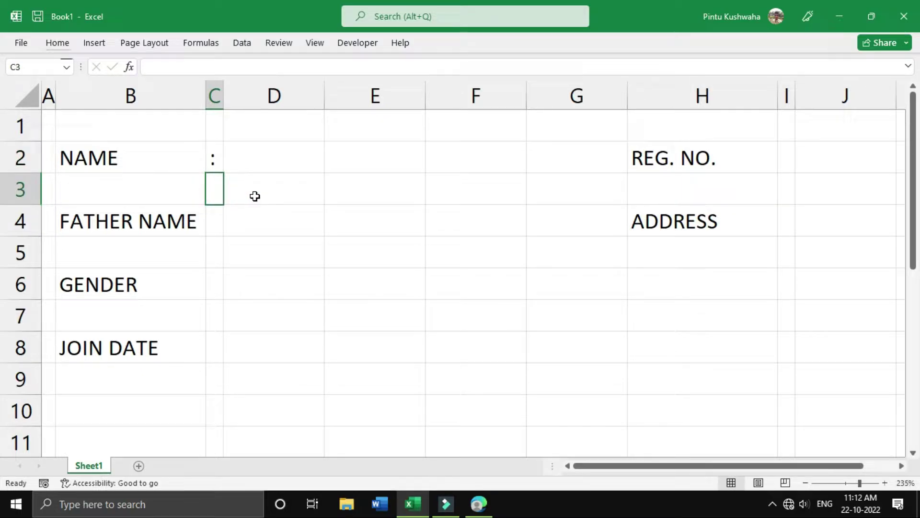
Make the colon in cell C2 bold and set its font color to standard red
left_click(215, 160)
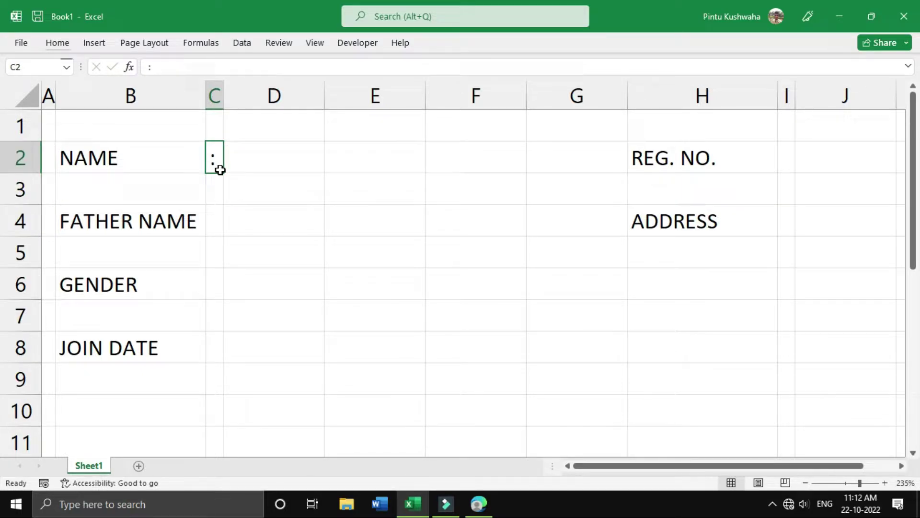
left_click(62, 48)
left_click(123, 90)
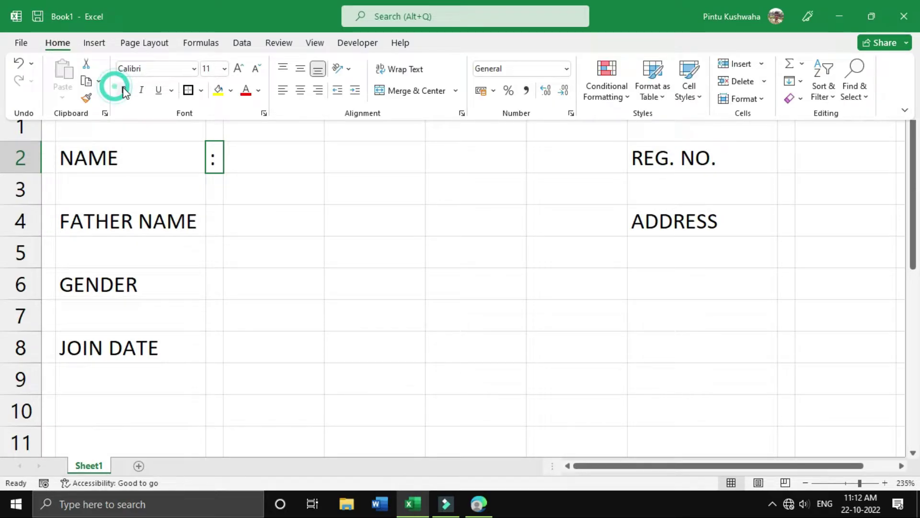
left_click(259, 93)
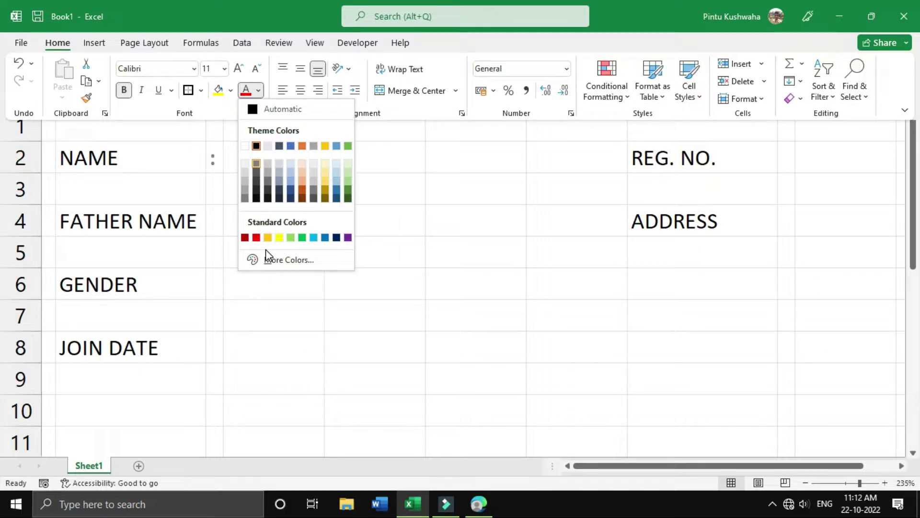
left_click(256, 237)
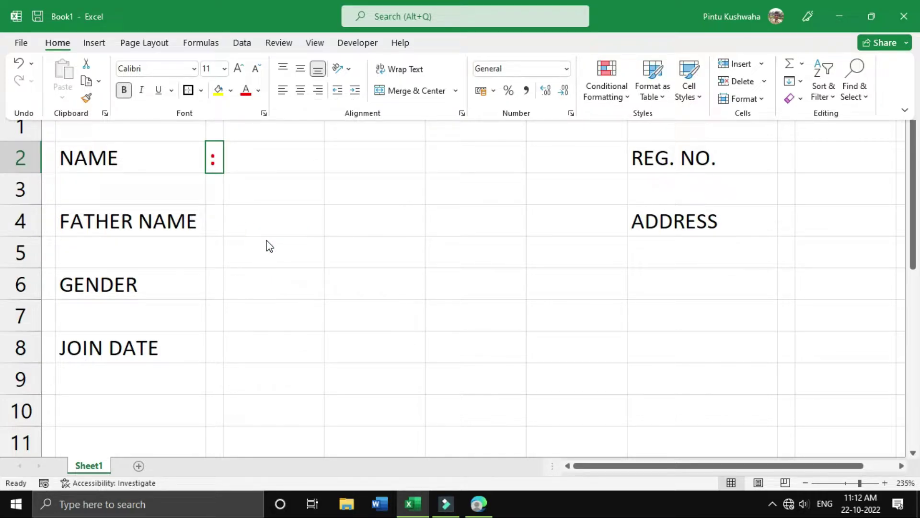
Copy the formatted colon from C2 into cells C4, C6, C8, I2 and I4, beside the other labels
key("ctrl+c")
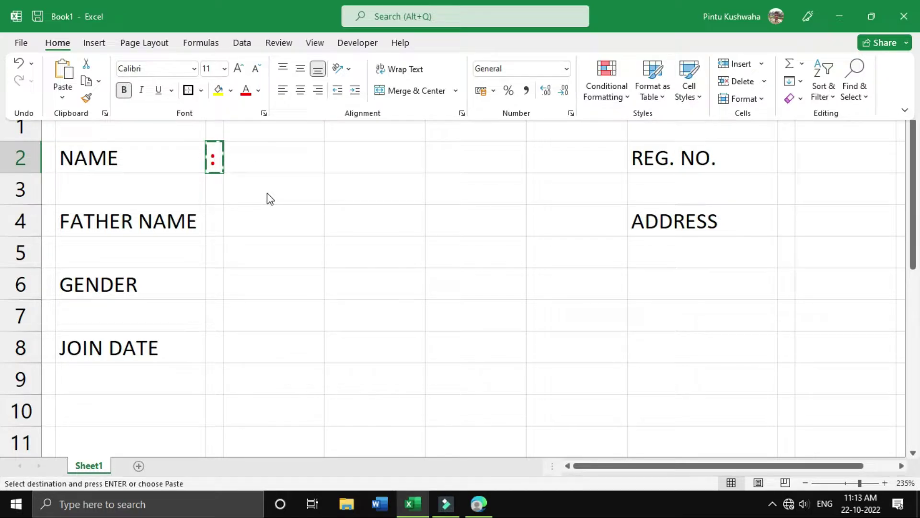
left_click(216, 228)
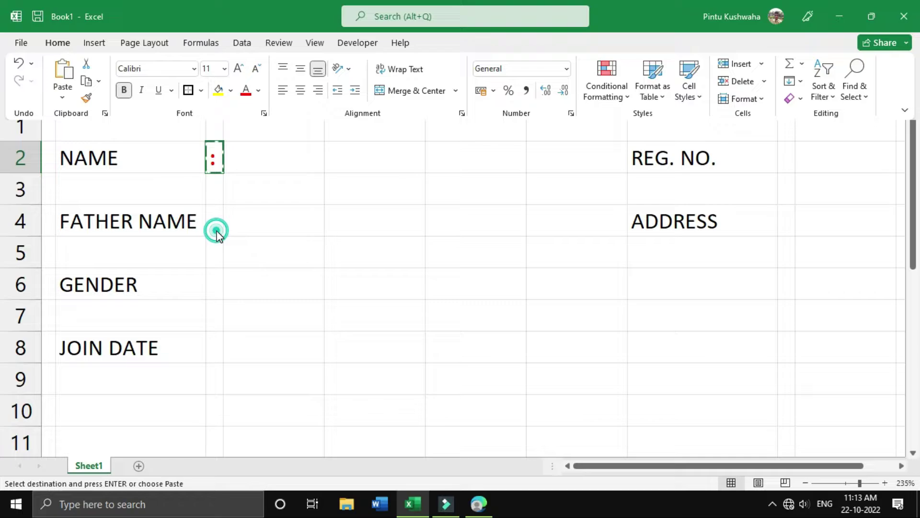
left_click(213, 220)
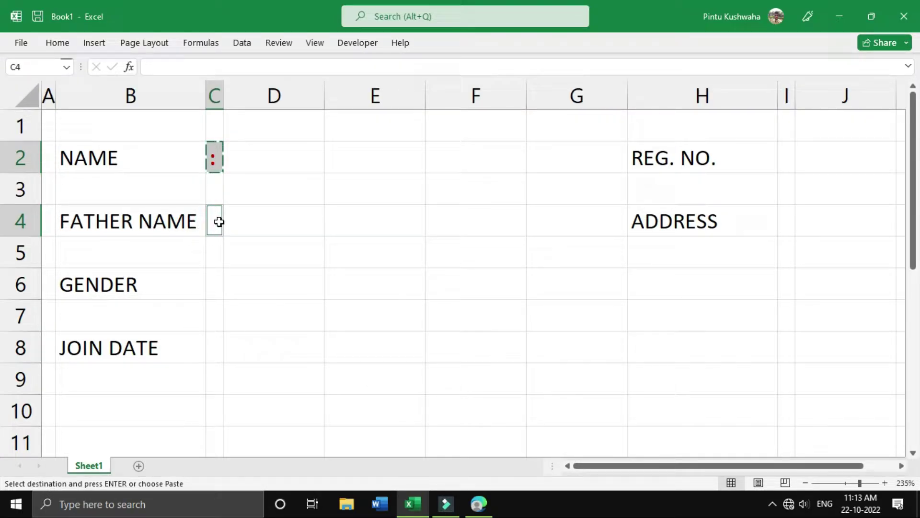
left_click(214, 283, "ctrl")
left_click(216, 342, "ctrl")
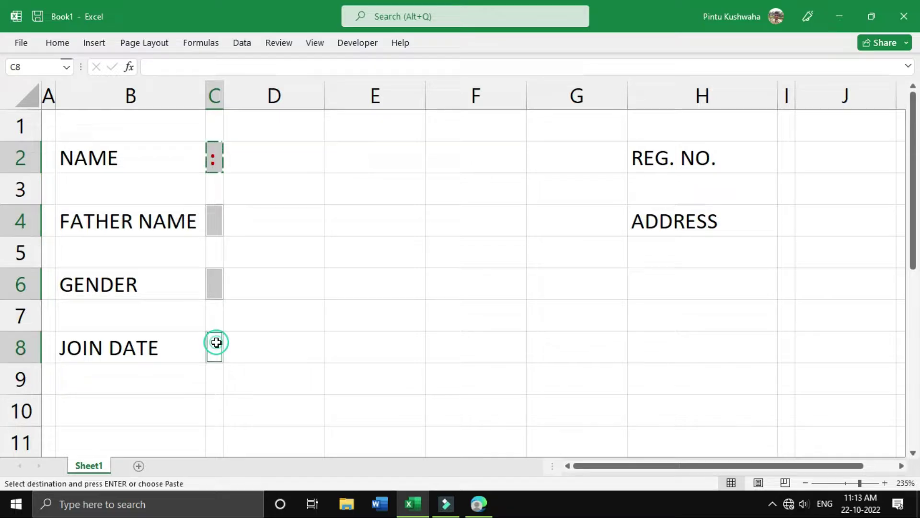
left_click(787, 153, "ctrl")
left_click(787, 219, "ctrl")
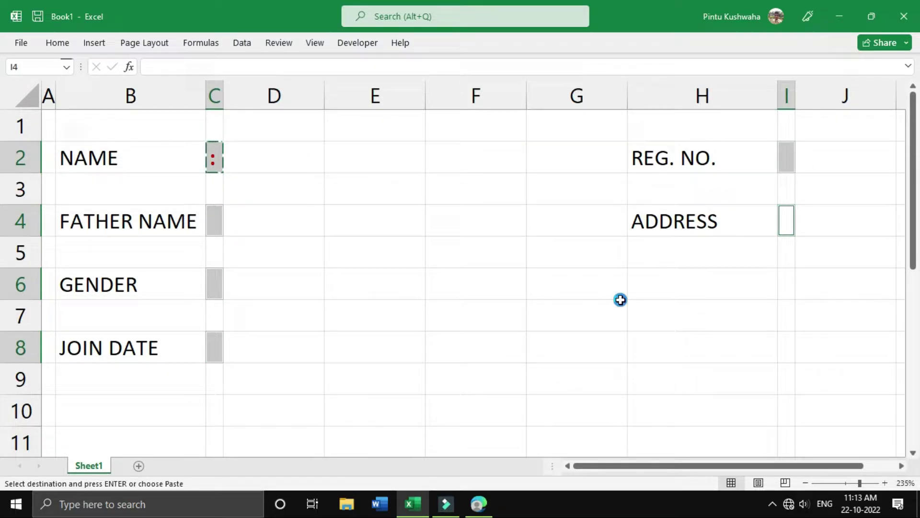
key("ctrl+v")
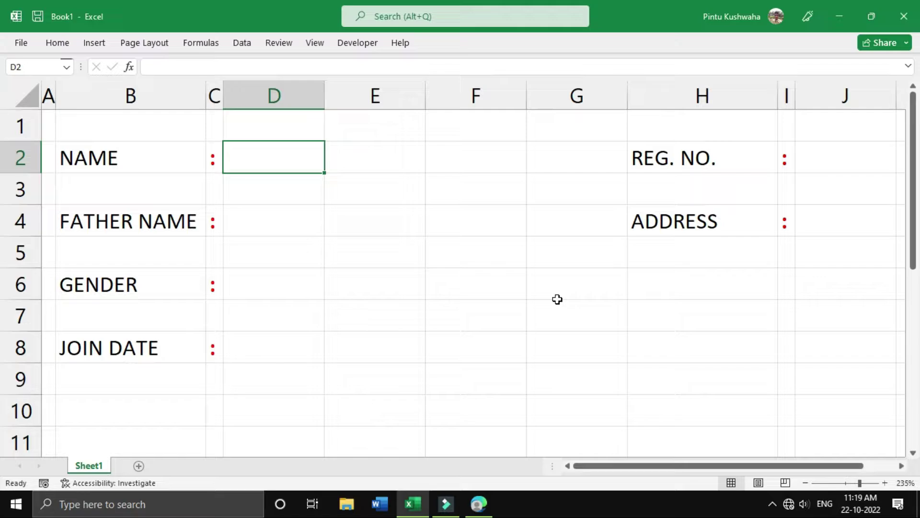
Widen columns D and J together to make room for the entry fields
left_click(298, 98)
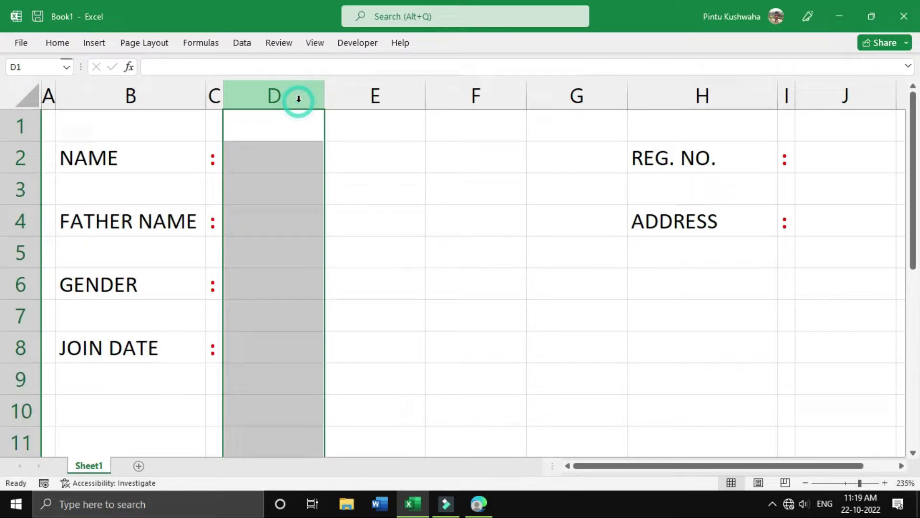
left_click(838, 98, "ctrl")
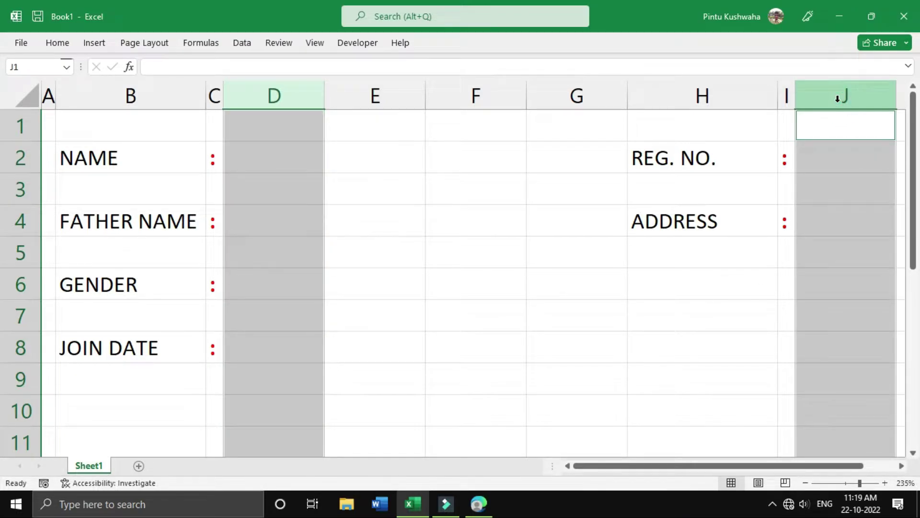
left_click_drag(324, 95, 398, 103)
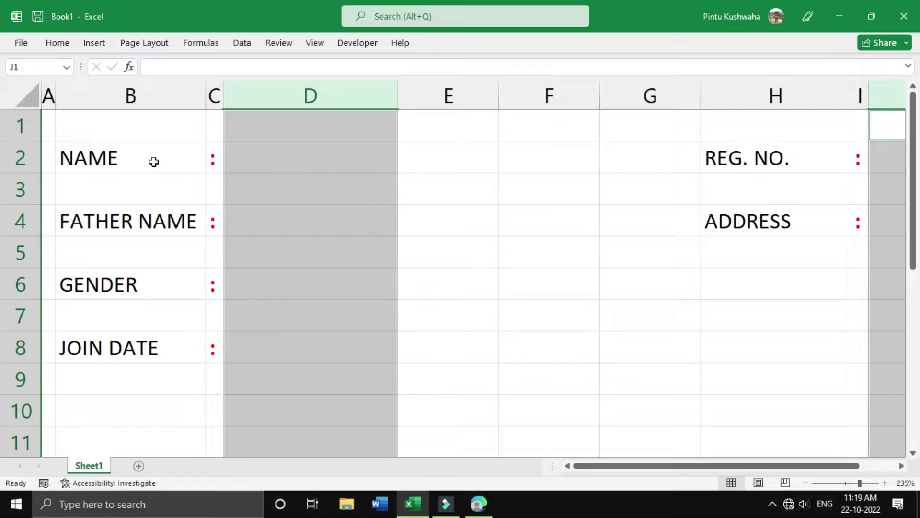
Apply the Check Cell style to the entry cells D2, D4, D8, J2 and J4, leaving out the GENDER cell D6
left_click(311, 154)
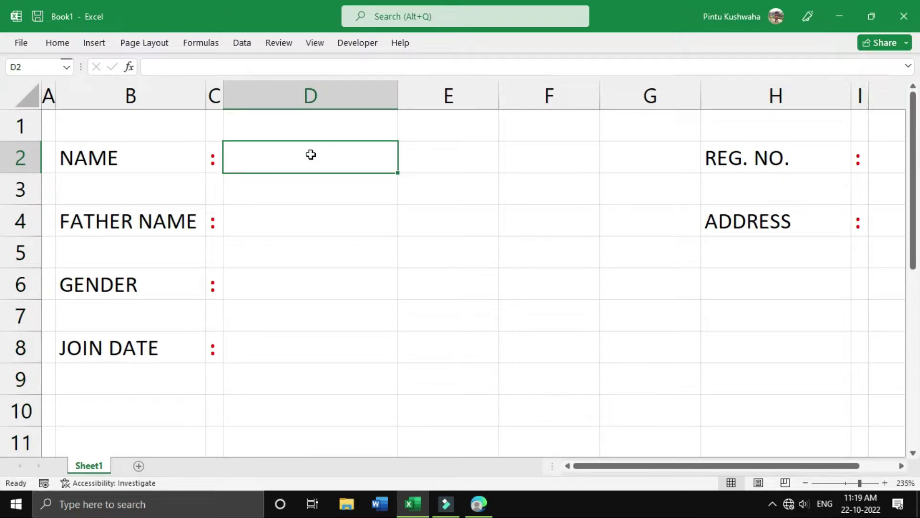
left_click(308, 222, "ctrl")
left_click(294, 284, "ctrl")
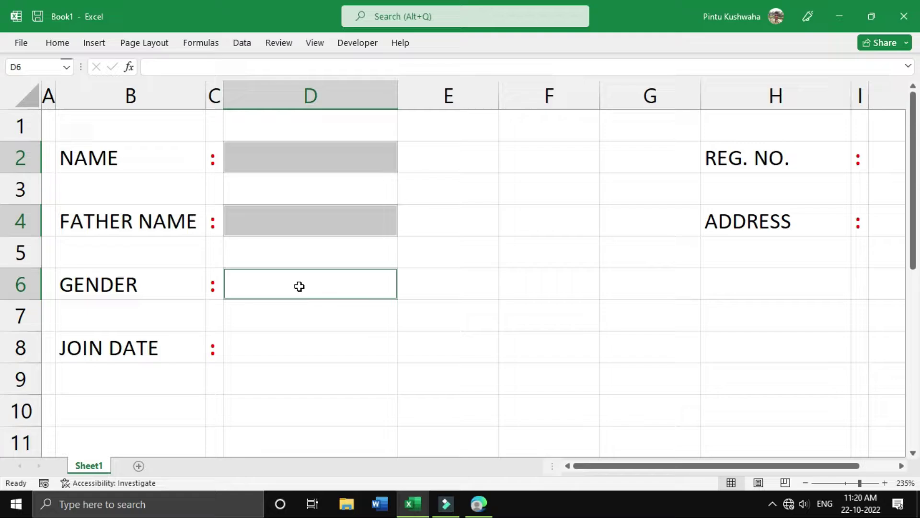
left_click(299, 286, "ctrl")
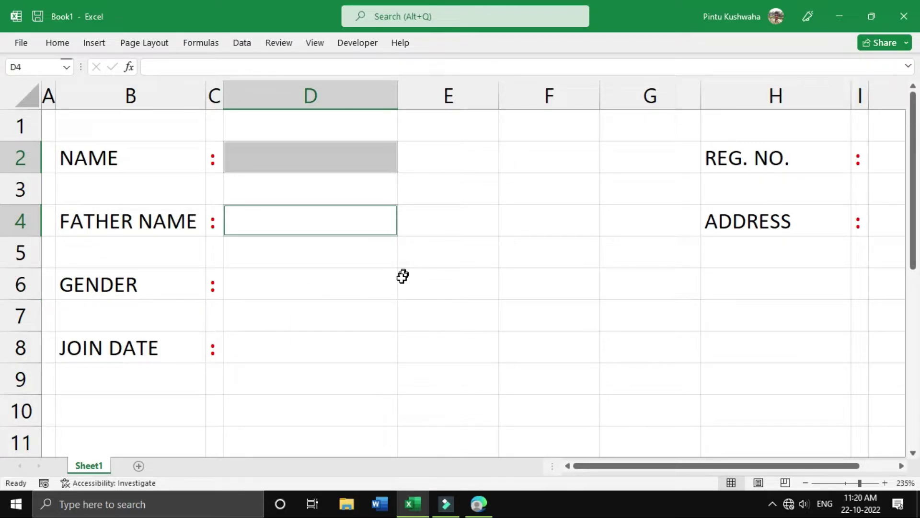
left_click(312, 351, "ctrl")
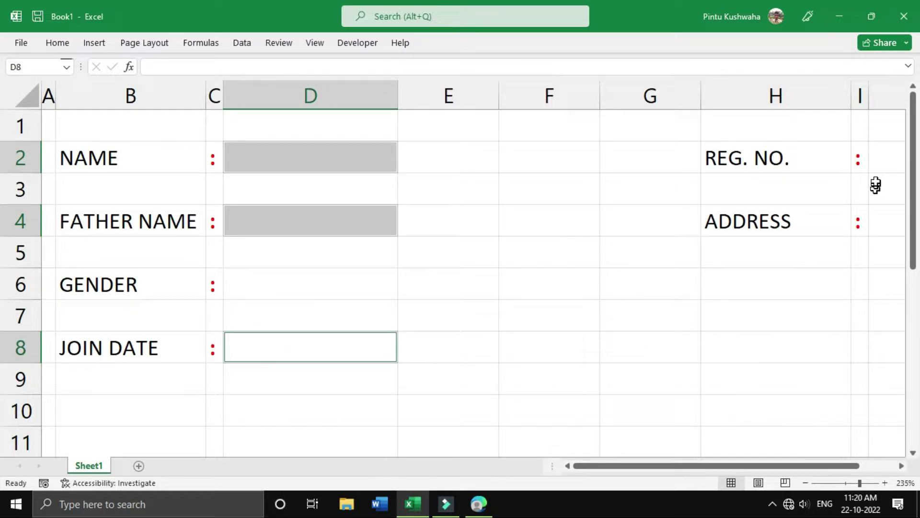
left_click_drag(737, 470, 810, 450)
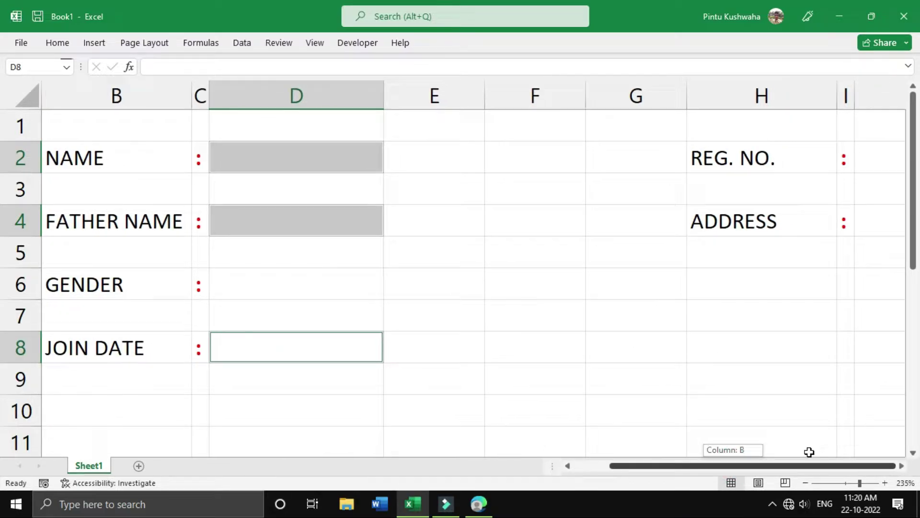
left_click(871, 163, "ctrl")
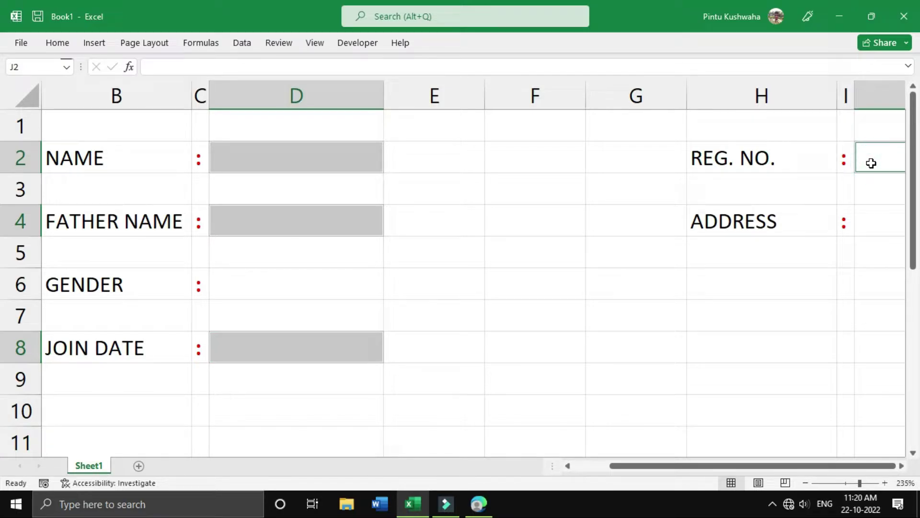
left_click(866, 217, "ctrl")
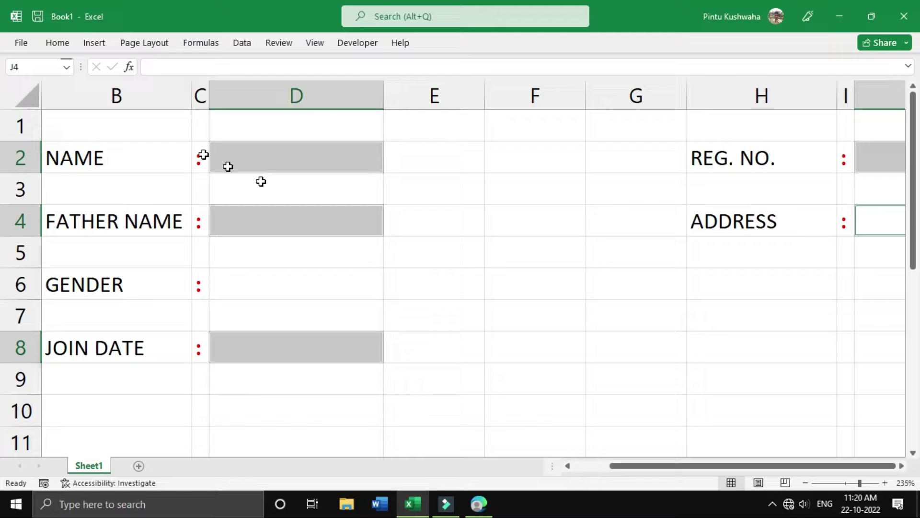
left_click(63, 47)
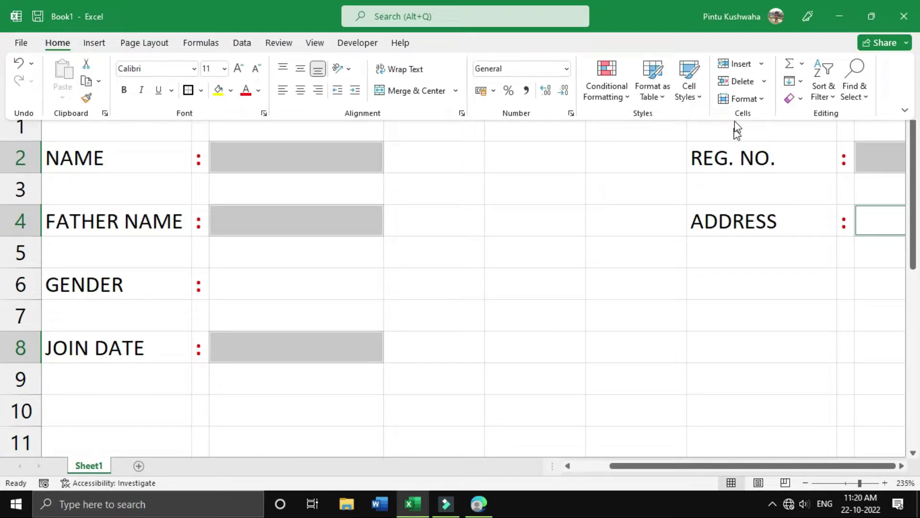
left_click(691, 91)
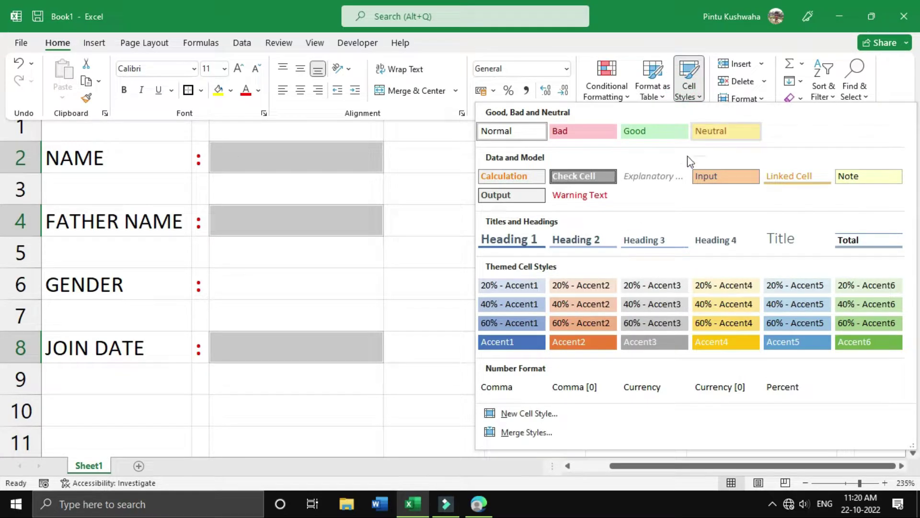
left_click(589, 180)
scroll(492, 307, "right", 3)
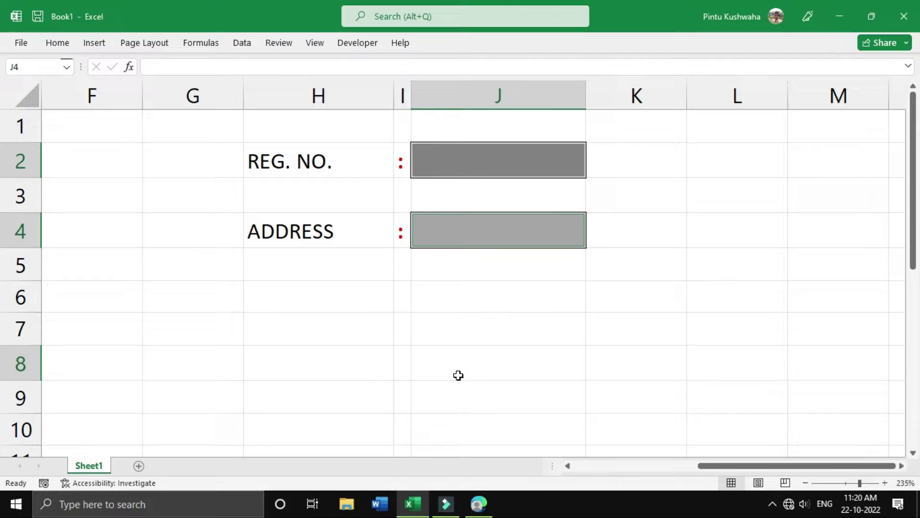
left_click_drag(842, 468, 680, 472)
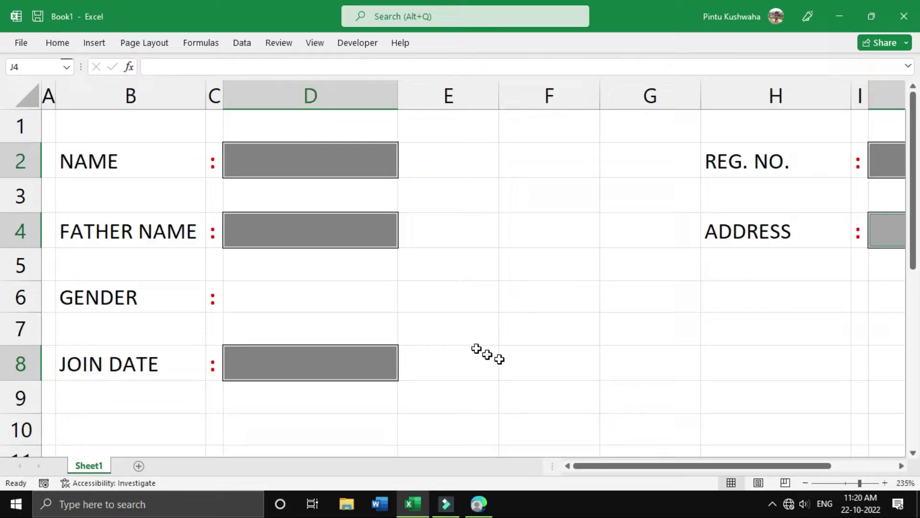
Keep the ribbon permanently expanded and fill the styled entry cells with the lightest blue-gray theme color
left_click(48, 45)
double_click(47, 44)
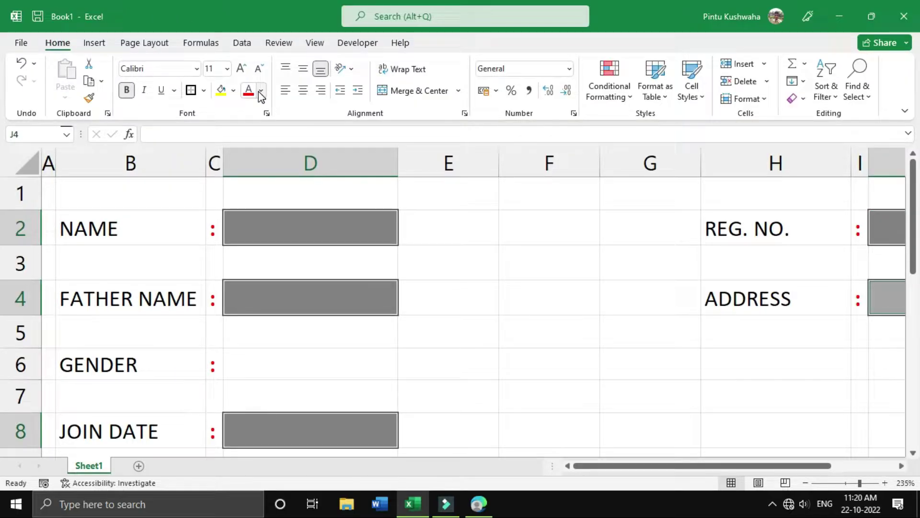
left_click(233, 90)
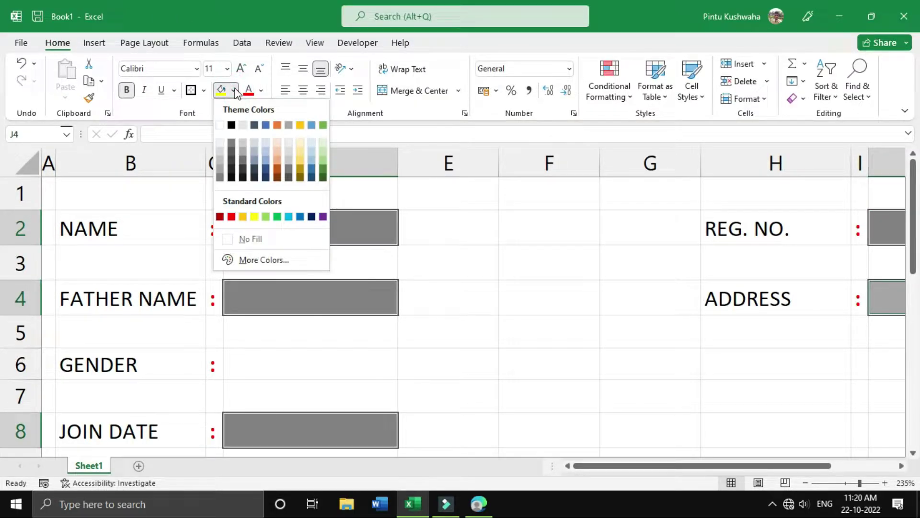
left_click(255, 143)
scroll(545, 284, "right", 3)
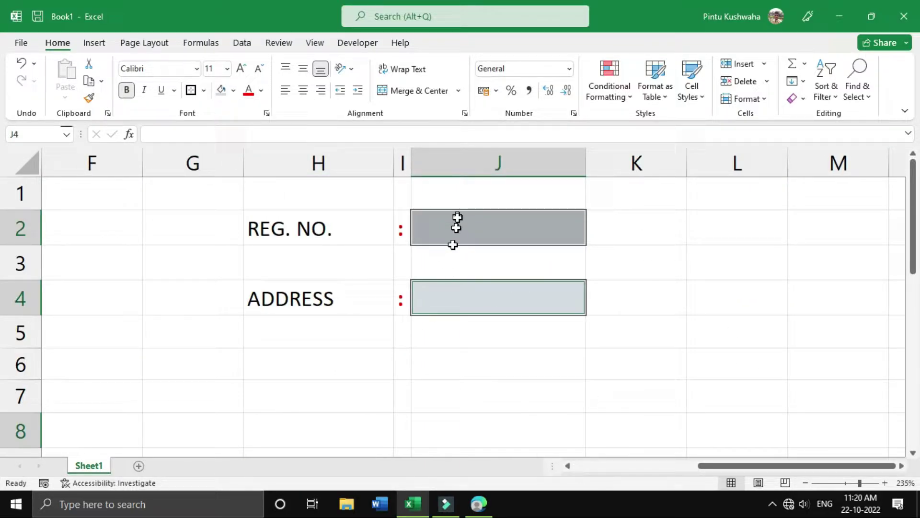
Collapse the ribbon so only its tabs show, and deselect the entry cells
left_click(904, 111)
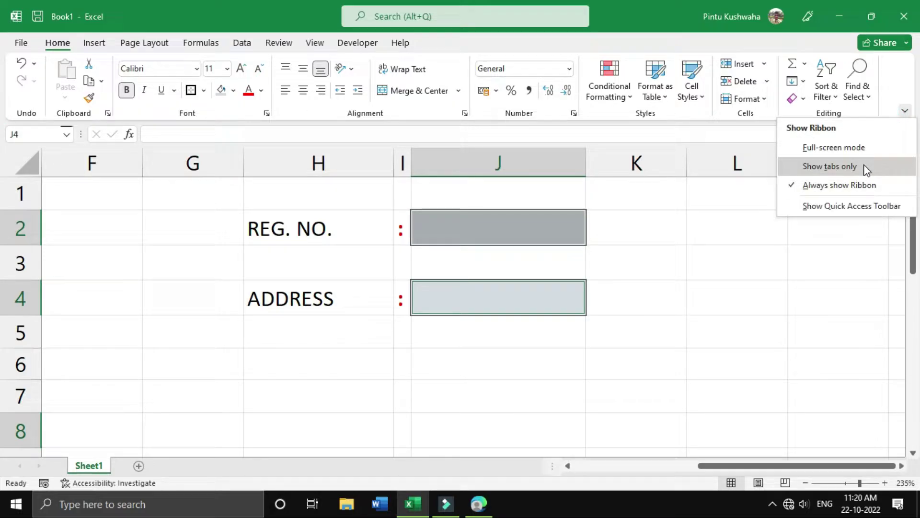
left_click(866, 167)
left_click(407, 321)
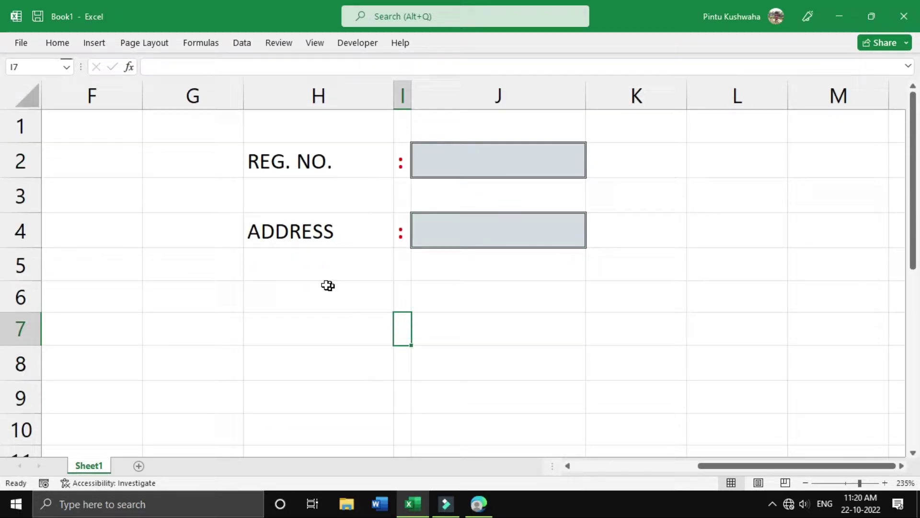
Narrow the empty columns E and K together to slim spacers beside the entry fields
left_click_drag(765, 469, 635, 470)
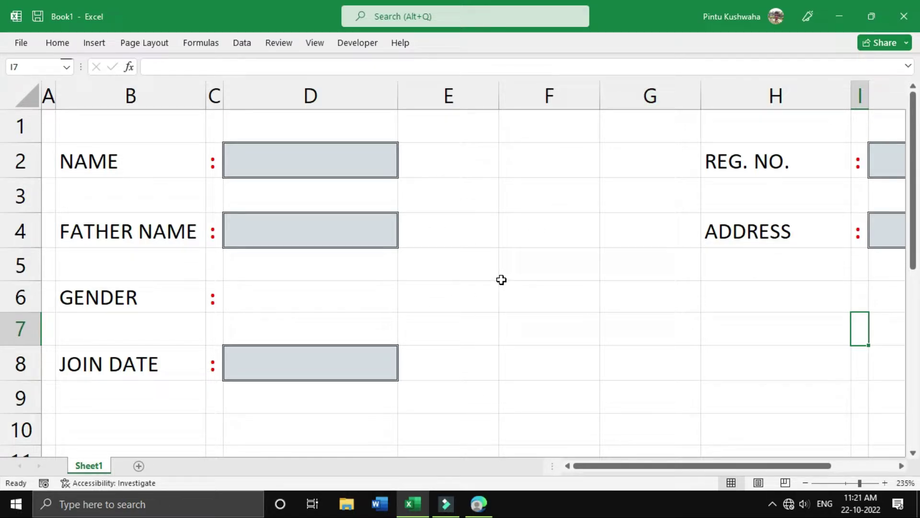
left_click(461, 101)
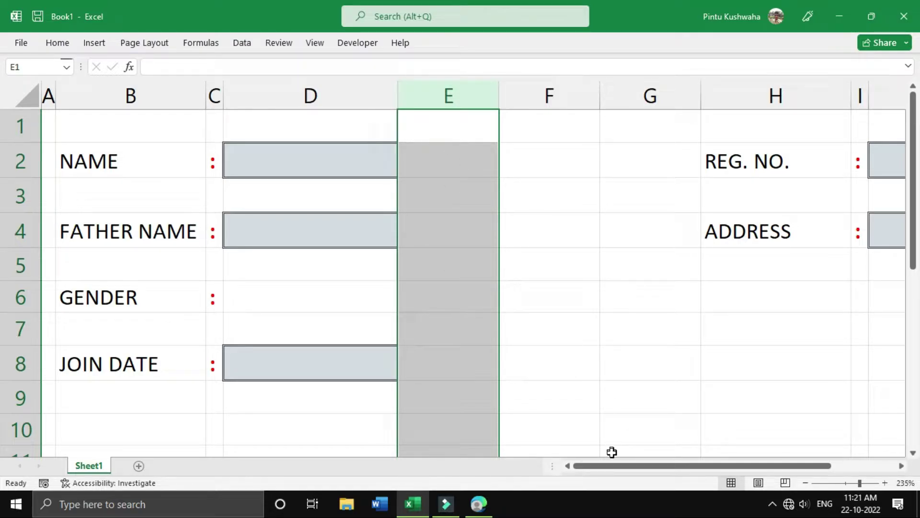
mouse_move(605, 466)
left_mouse_down()
mouse_move(728, 466)
mouse_move(602, 467)
left_mouse_up()
left_click(534, 296)
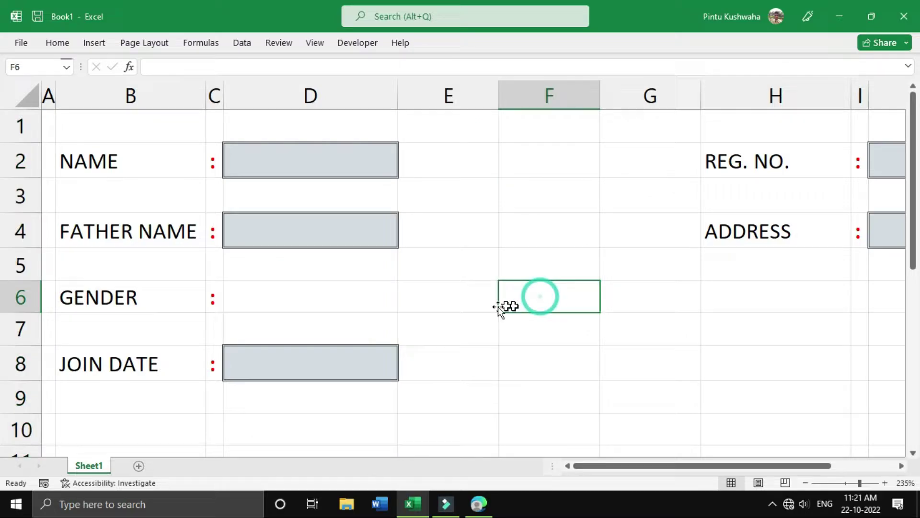
left_click_drag(741, 465, 713, 470)
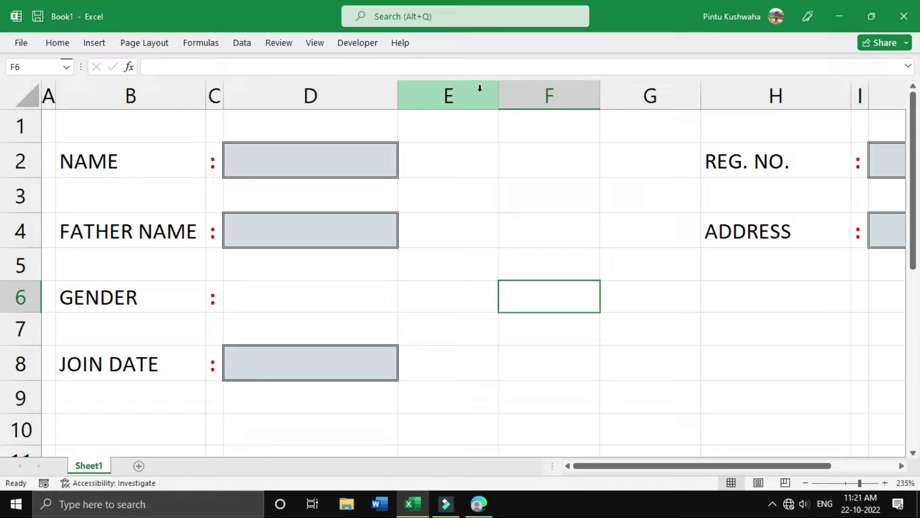
left_click_drag(498, 96, 485, 95)
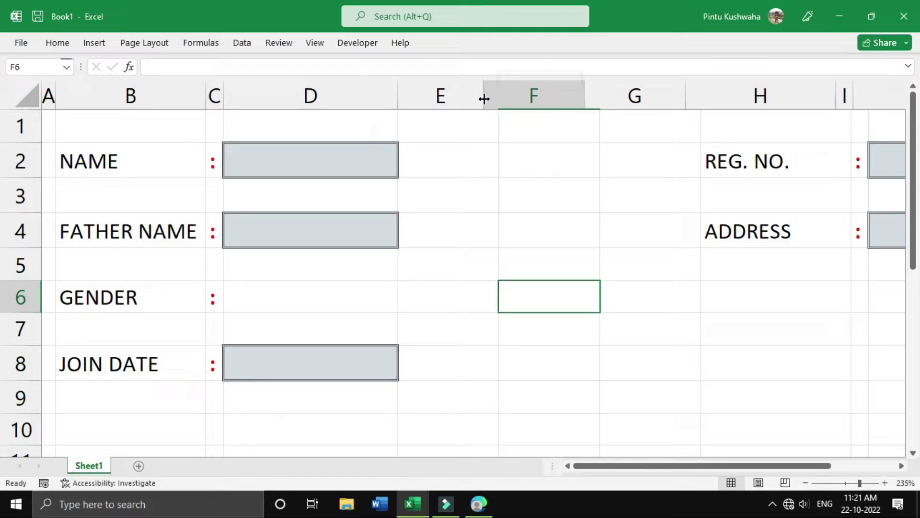
left_click(427, 93)
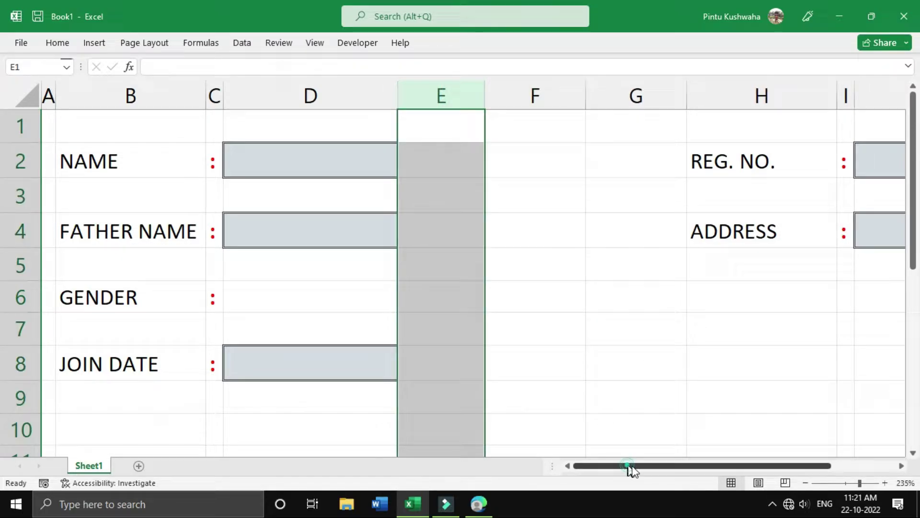
left_click_drag(631, 466, 694, 466)
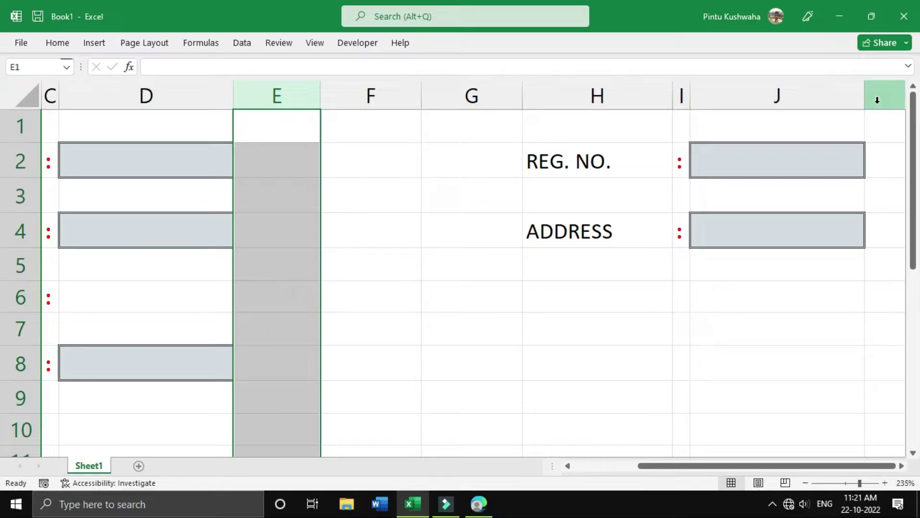
left_click(901, 466)
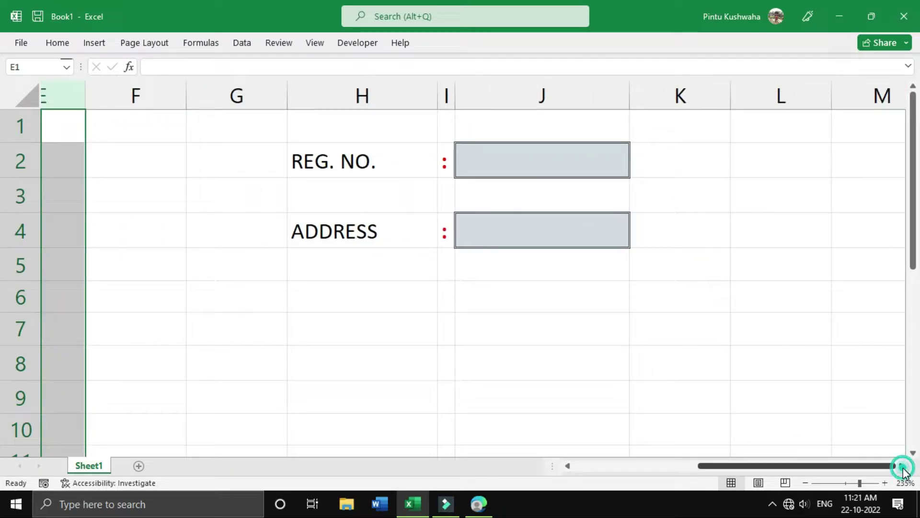
left_click(619, 98)
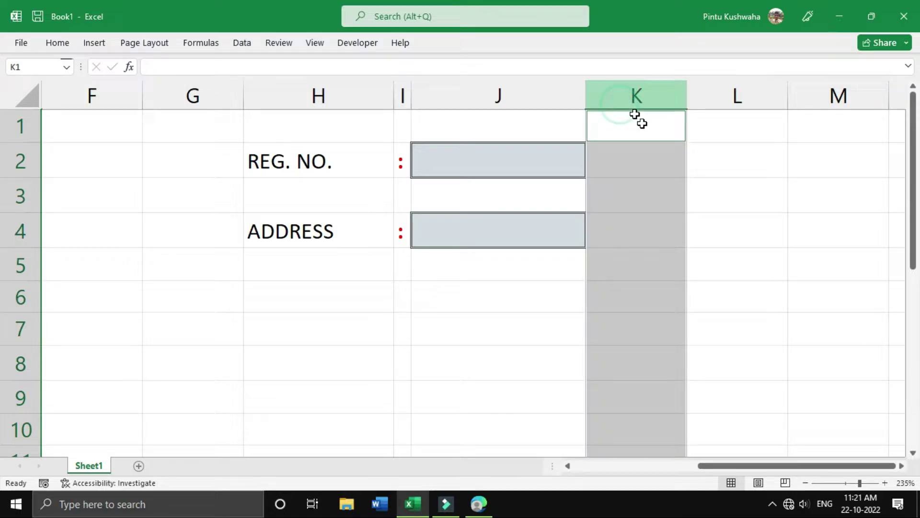
left_click_drag(687, 95, 616, 104)
left_click(483, 308)
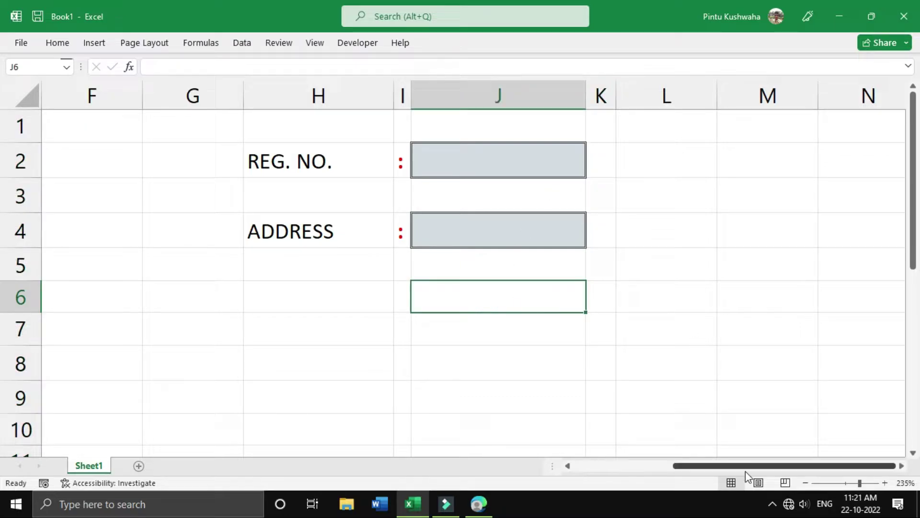
Delete the empty columns F and G so the REG. NO. and ADDRESS fields sit closer to the others
left_click_drag(748, 469, 707, 465)
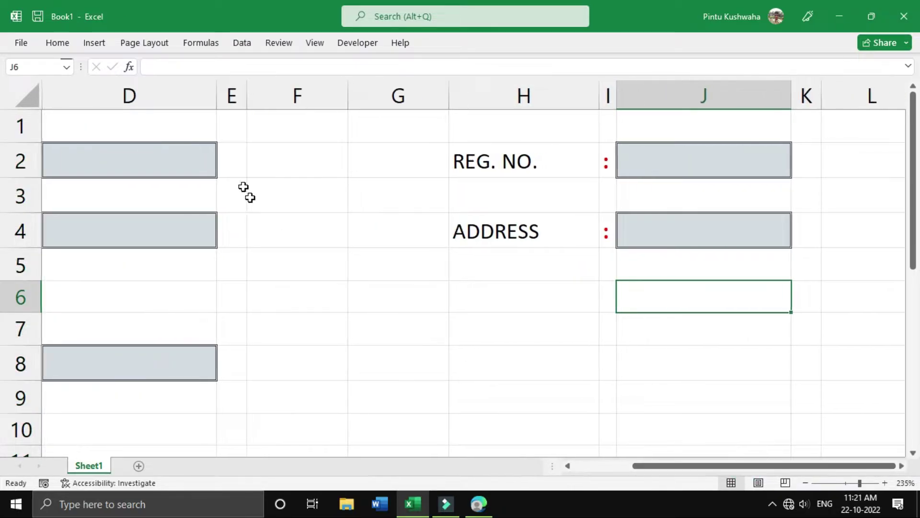
left_click(282, 87)
left_click(396, 92, "ctrl")
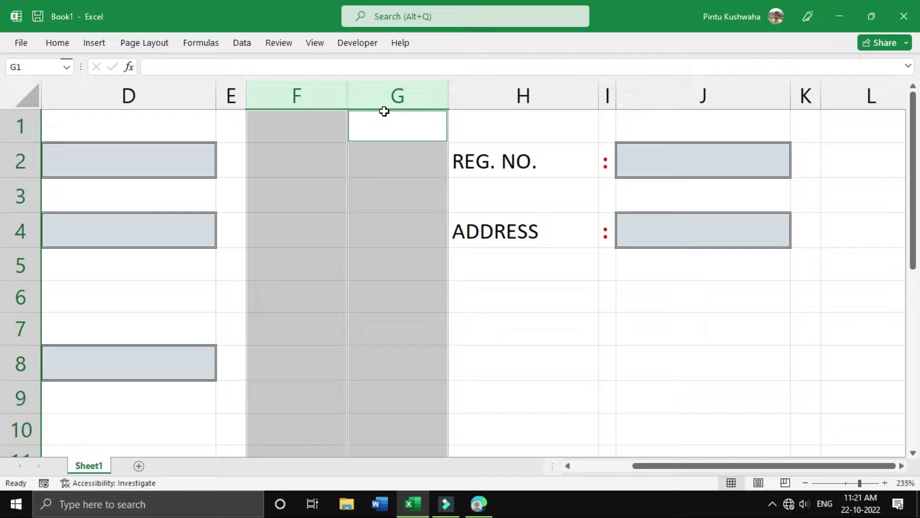
right_click(384, 97)
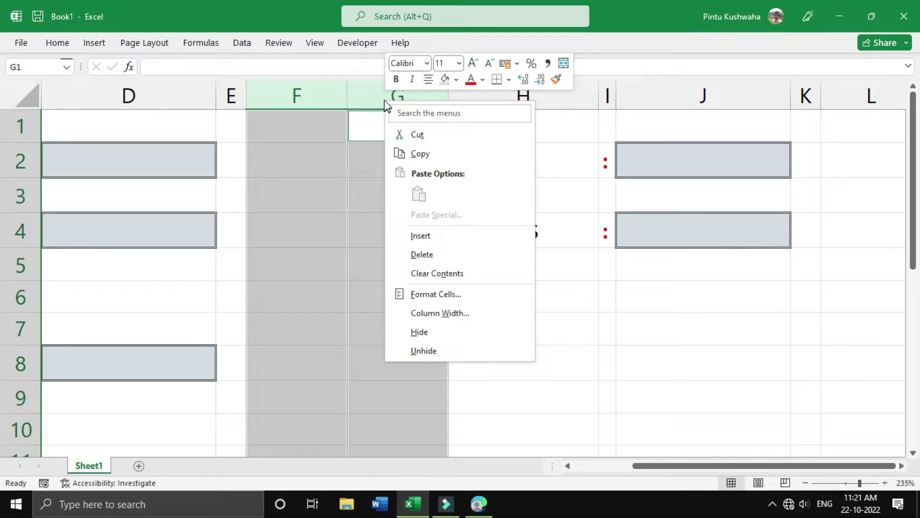
left_click(422, 254)
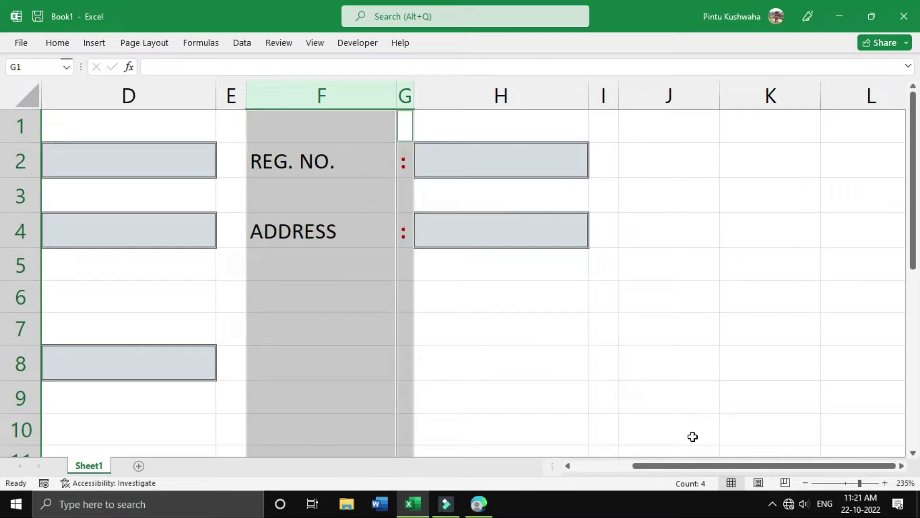
left_click(446, 358)
left_click_drag(838, 469, 752, 470)
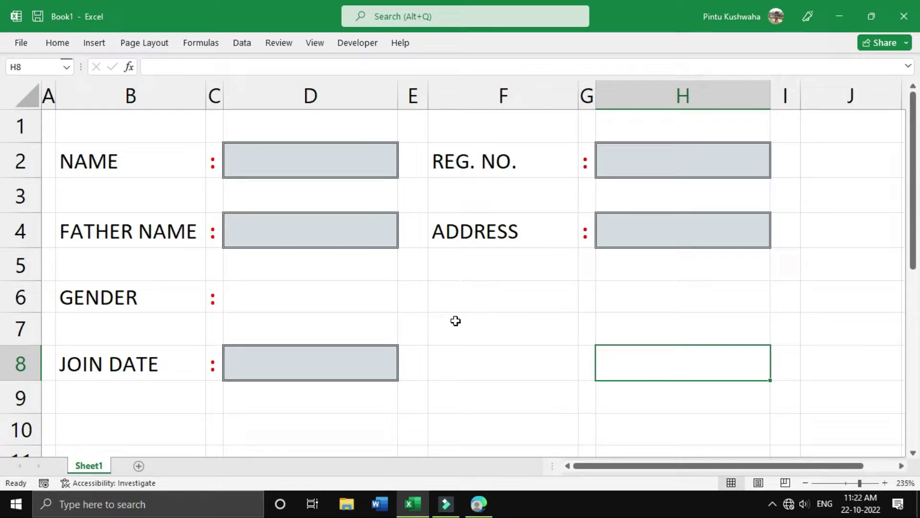
Enter the formula =IF(D2="","*",1) in cell E2 beside the NAME entry field
left_click(419, 165)
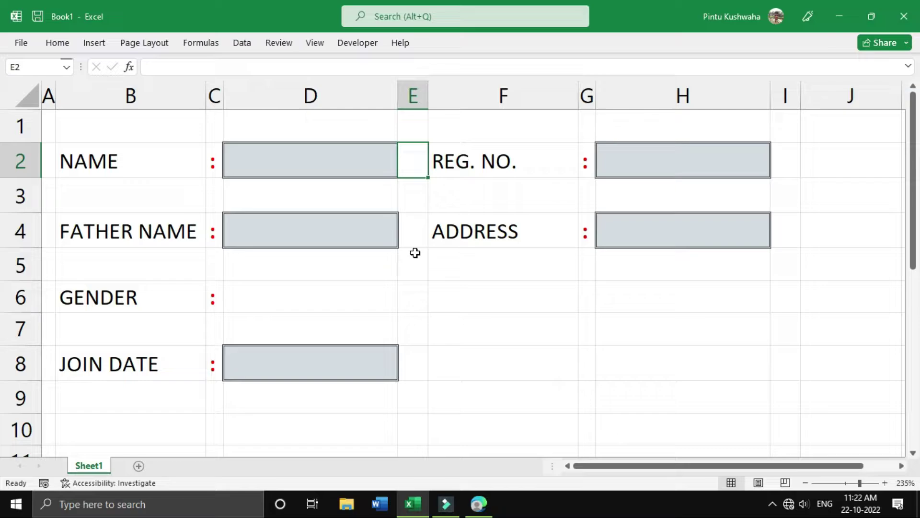
type("=IF")
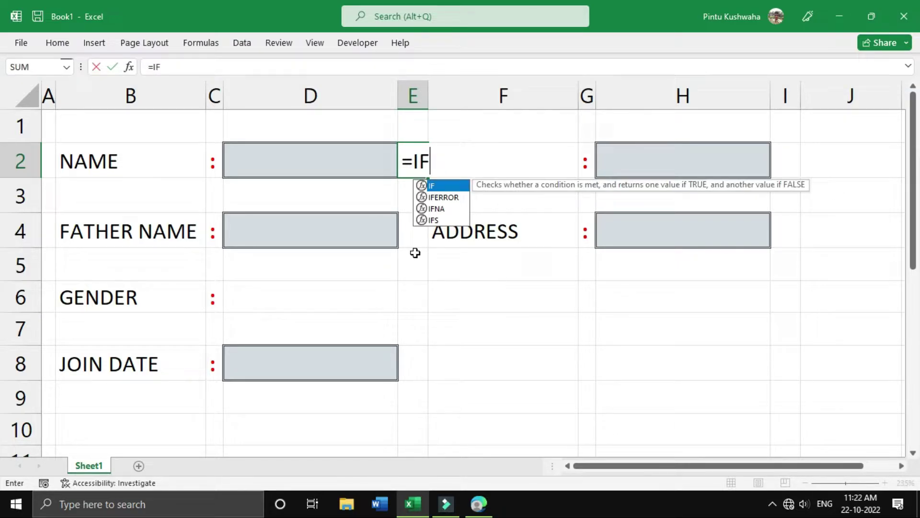
type("(")
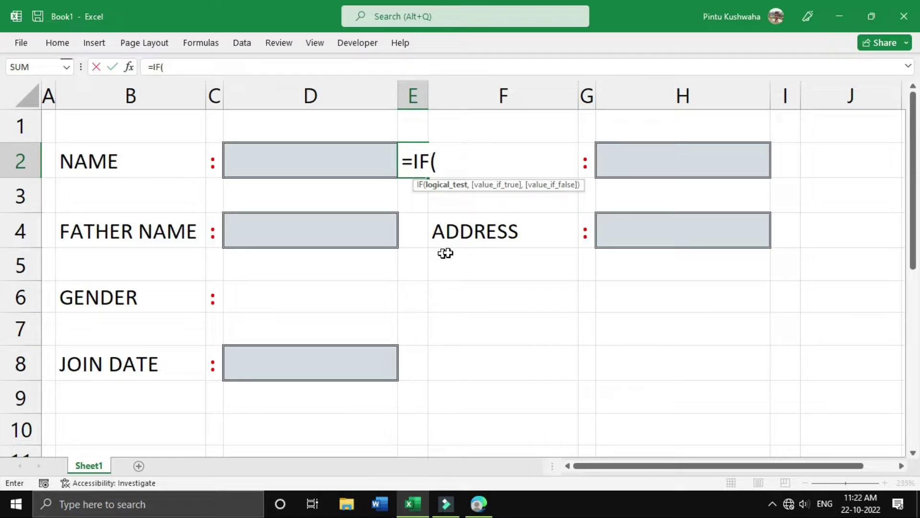
left_click(289, 160)
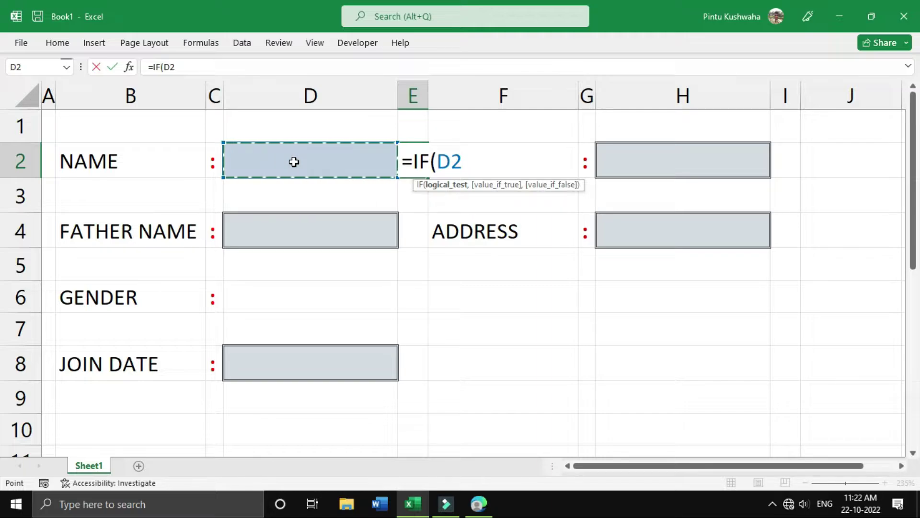
type("=")
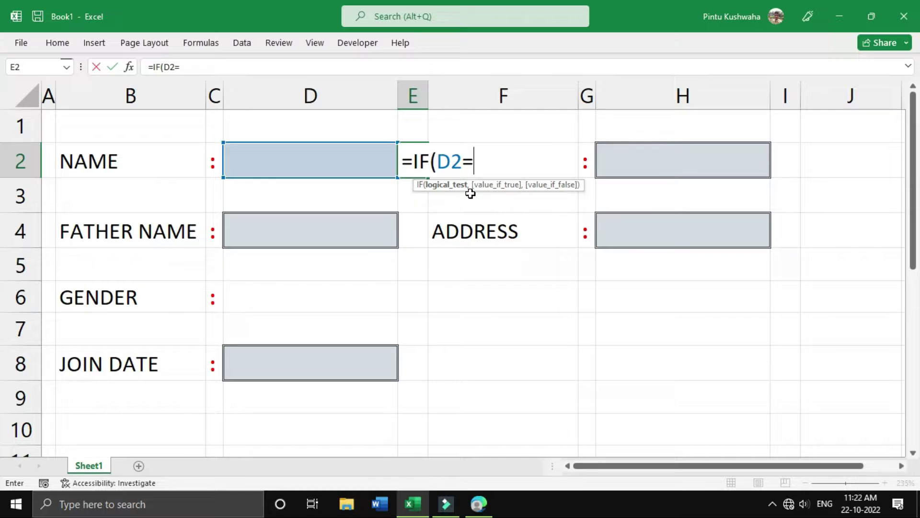
type("\"\",")
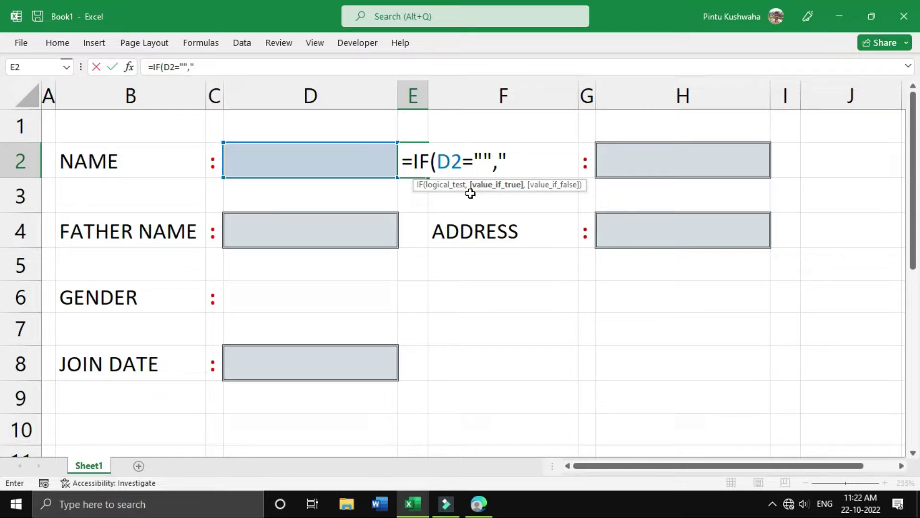
type("\"*\",")
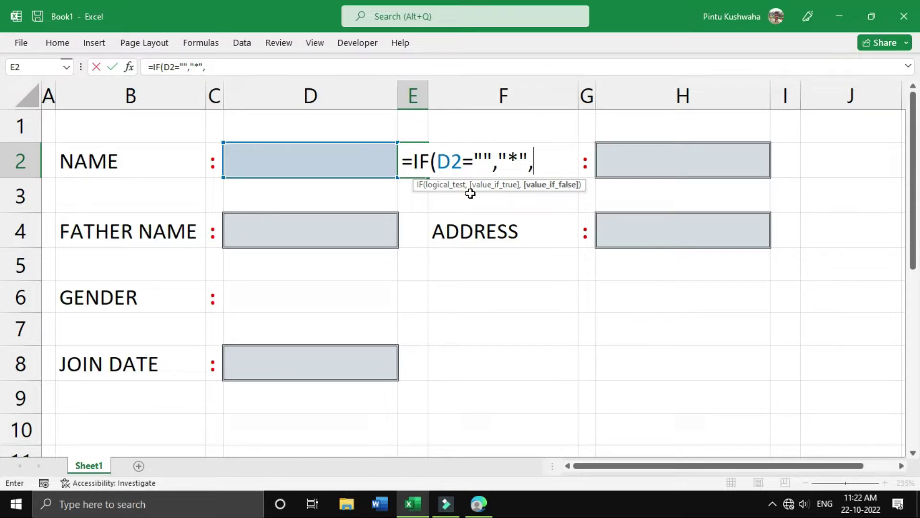
type("1")
type(")")
key("Return")
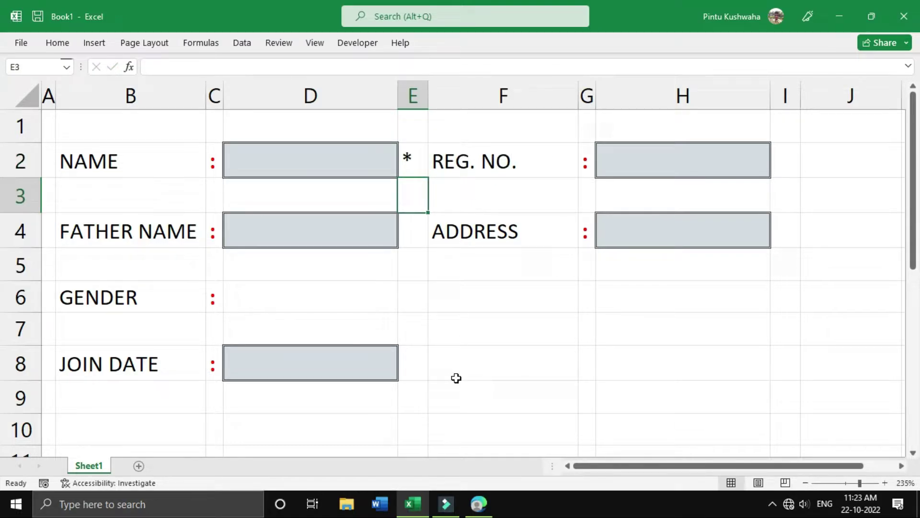
left_click(454, 375)
left_click(325, 165)
left_click(416, 263)
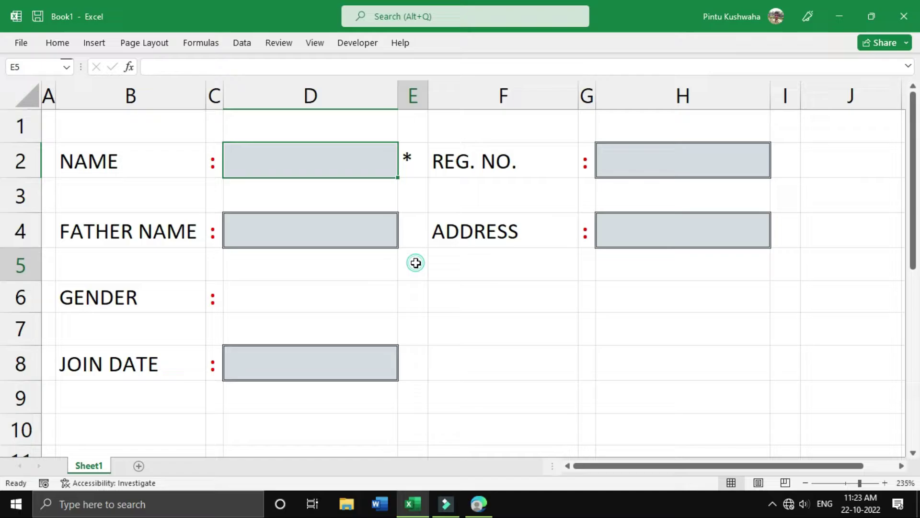
Format the asterisk in E2 as size 12, bold and red
left_click(411, 157)
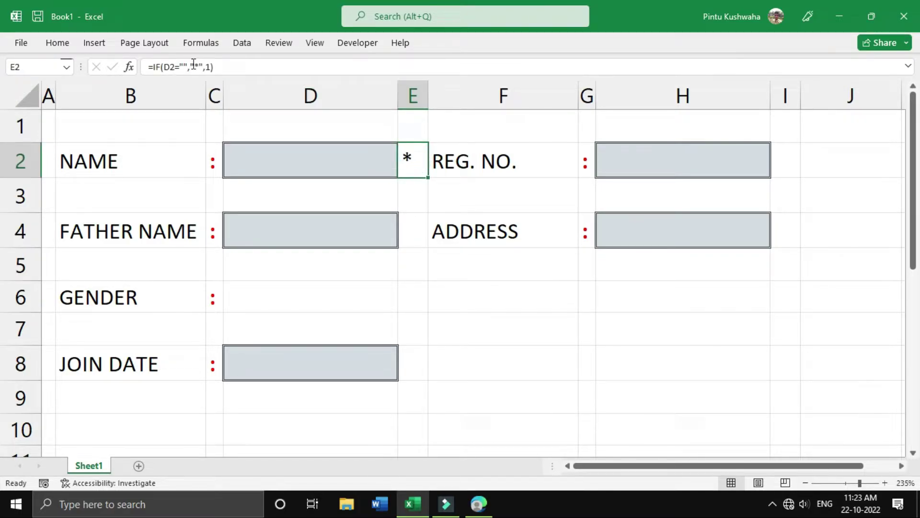
left_click(68, 46)
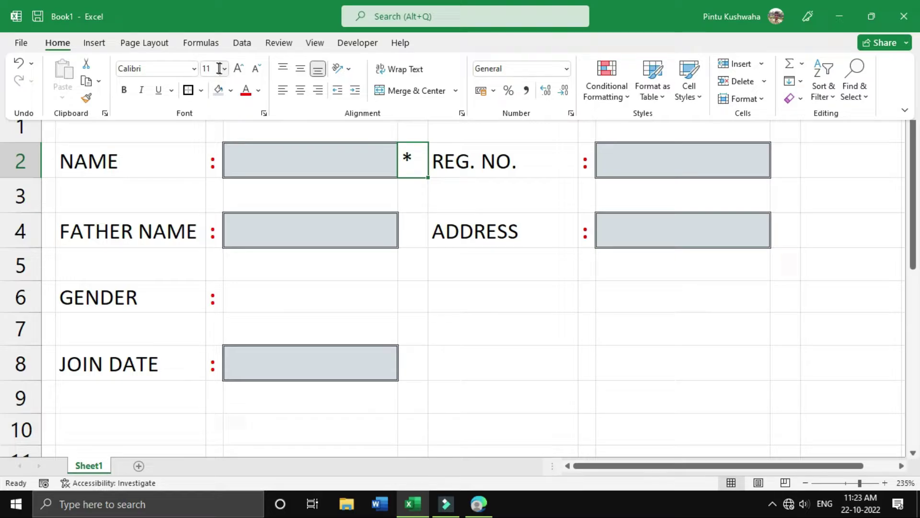
left_click(238, 68)
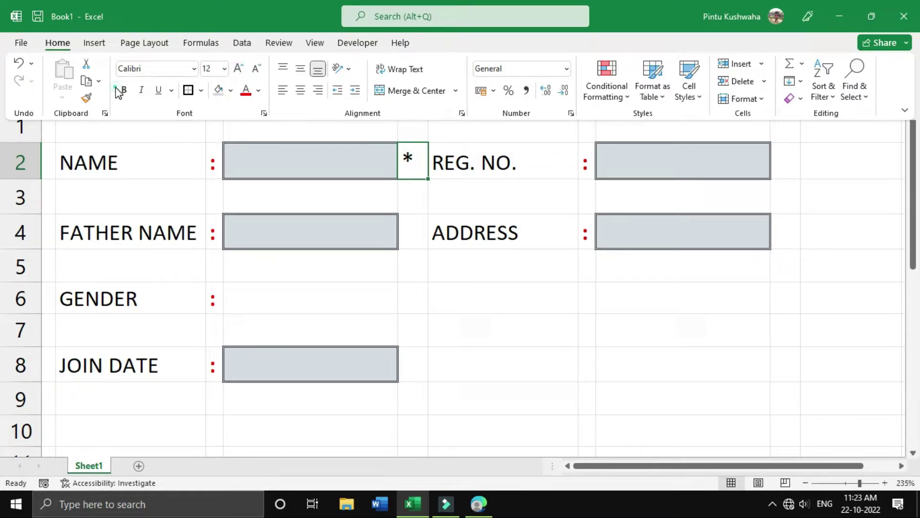
left_click(121, 90)
left_click(247, 91)
left_click(421, 256)
left_click(421, 270)
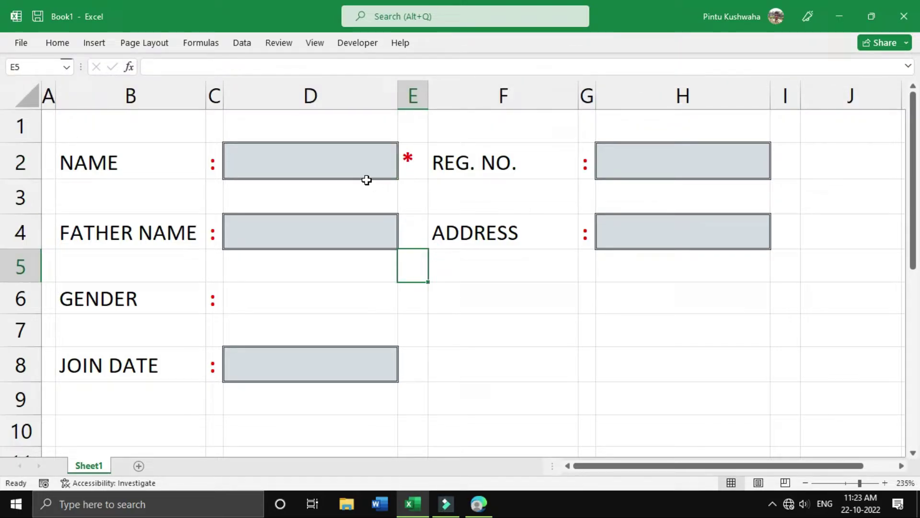
Enter a sample name in the NAME entry cell D2 to test the formula in E2
left_click(349, 168)
type("PINTU")
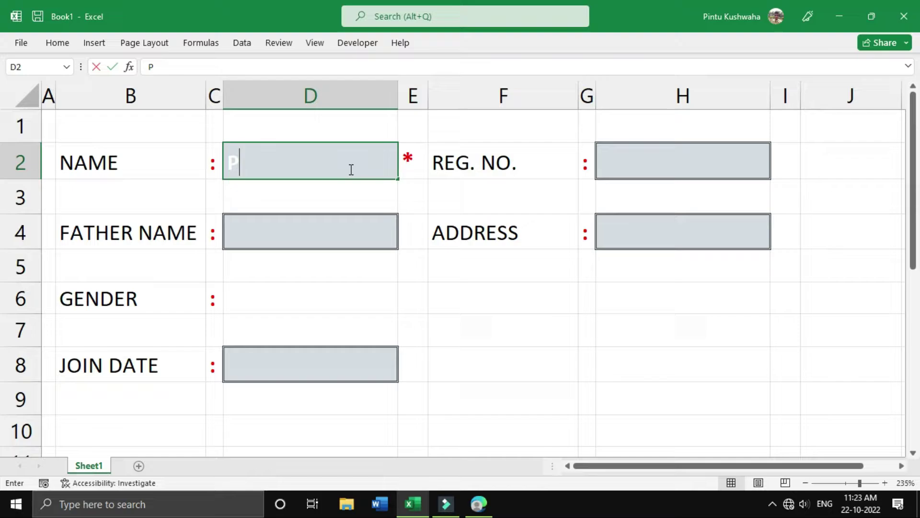
left_click(434, 261)
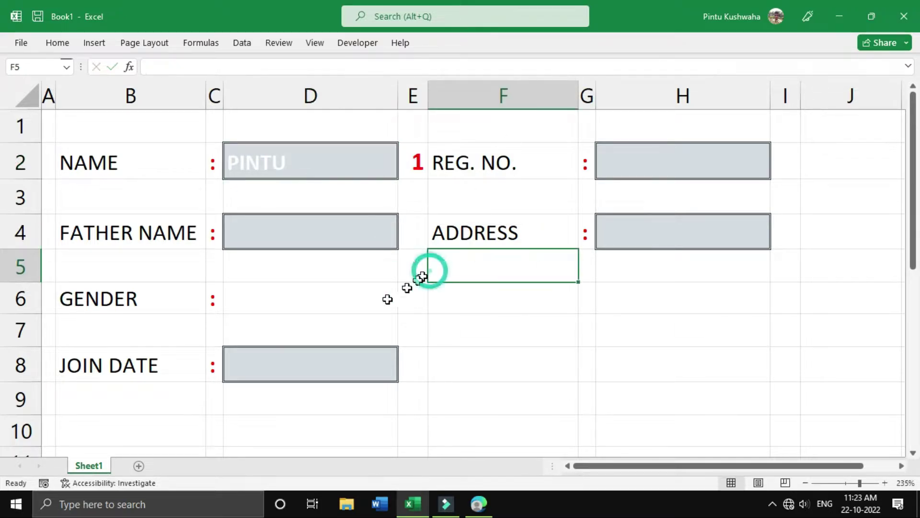
Set the font color of the entry fields D2, D4, D8, H2 and H4 to light blue
left_click(286, 169)
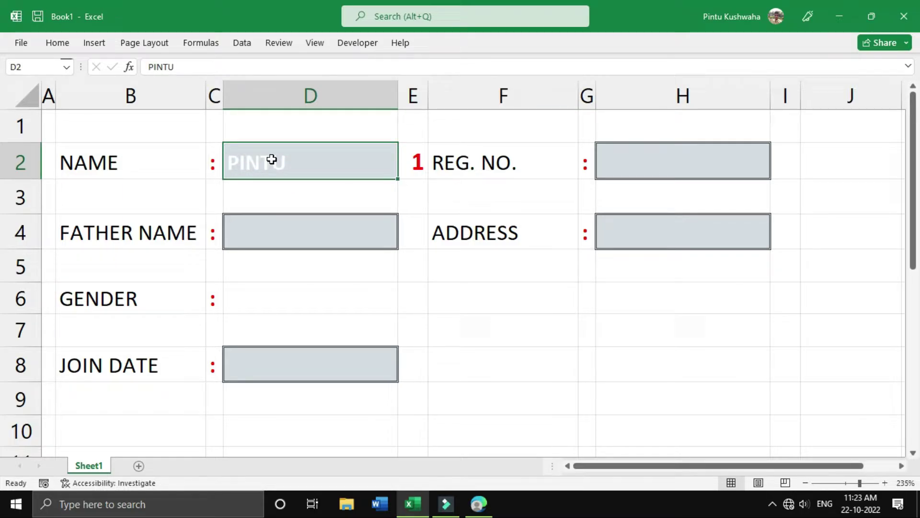
left_click(289, 230, "ctrl")
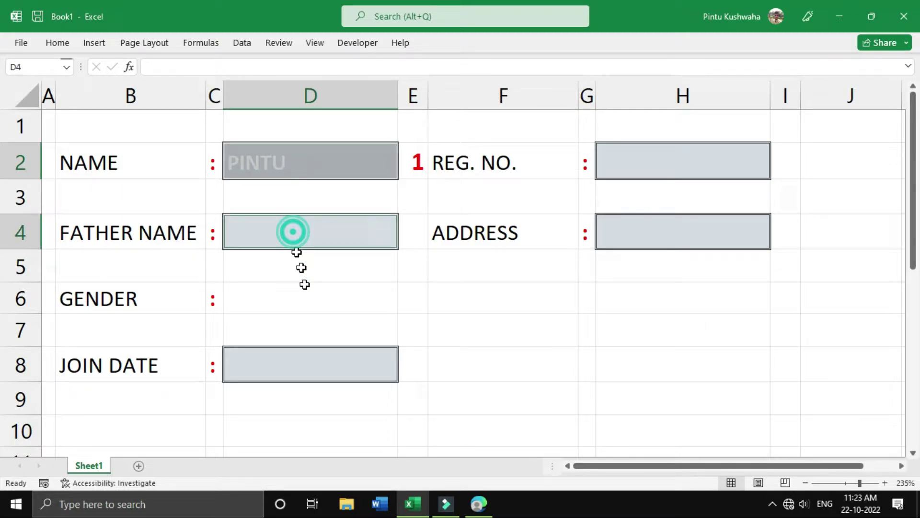
left_click(315, 366, "ctrl")
left_click(656, 159, "ctrl")
left_click(644, 233, "ctrl")
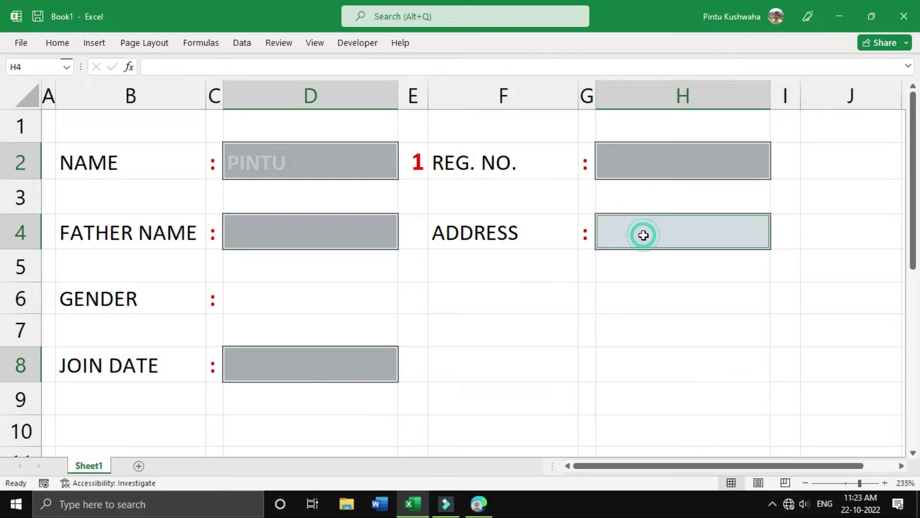
left_click(62, 43)
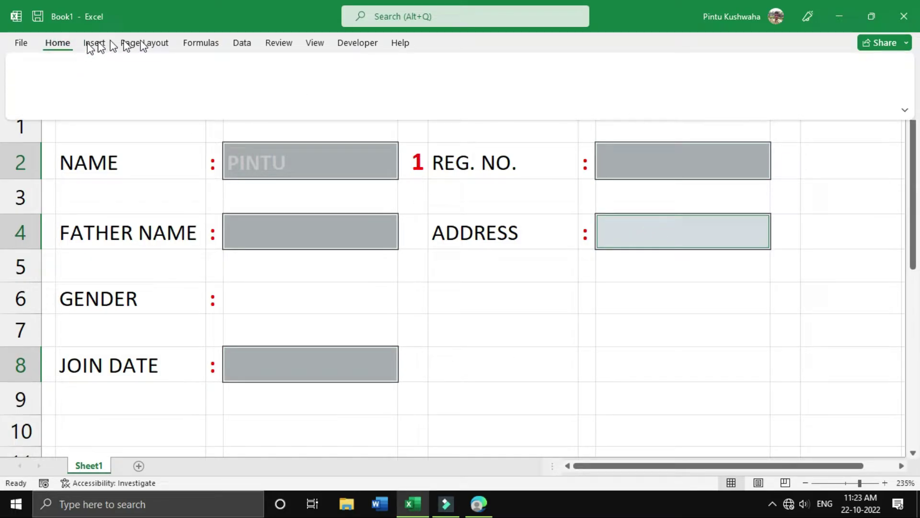
left_click(258, 94)
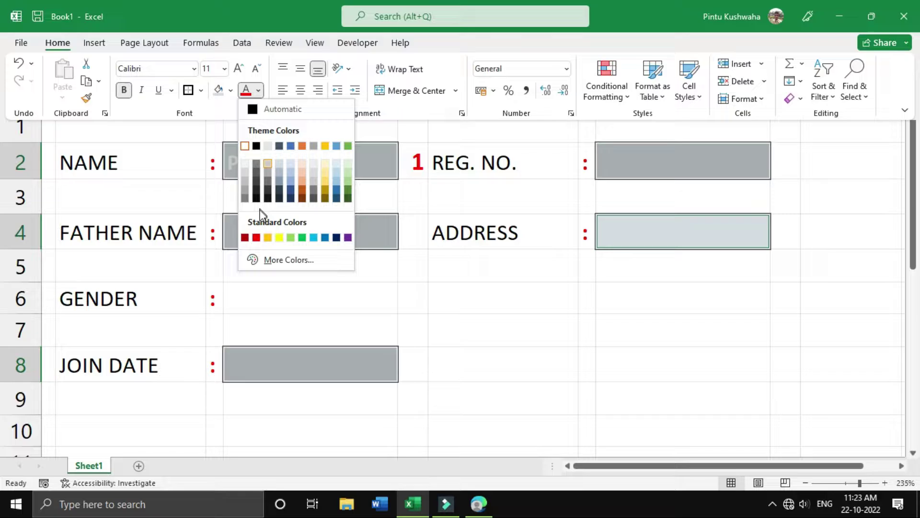
left_click(313, 237)
left_click(304, 162)
left_click(243, 174)
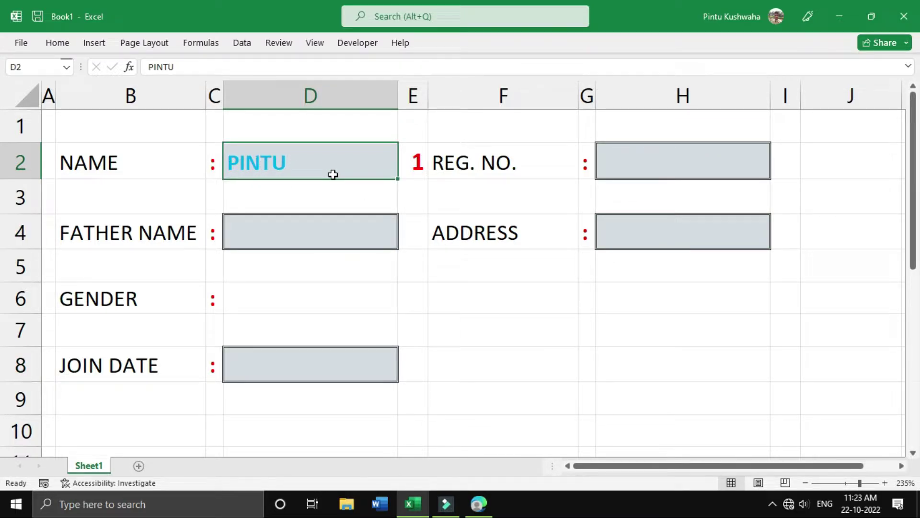
left_click(395, 294)
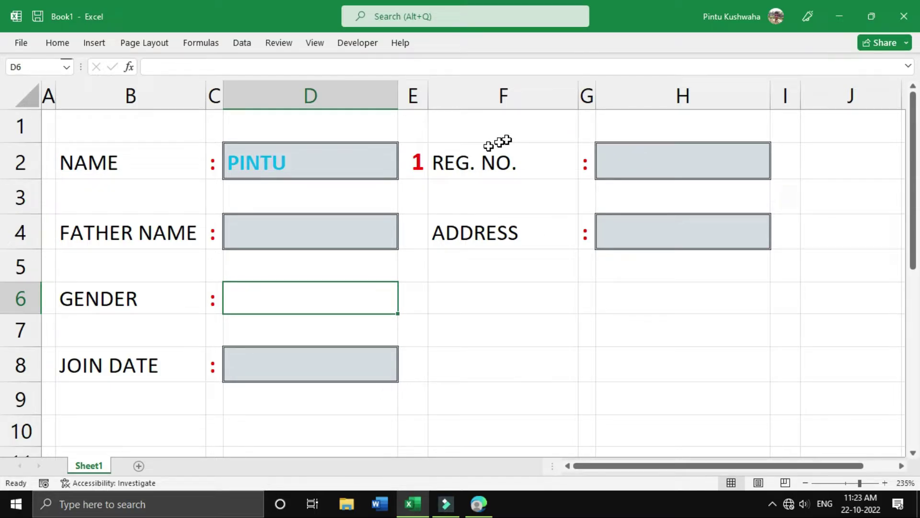
Start a new conditional formatting rule for E2 that formats cells by their values with the Icon Sets style
left_click(420, 162)
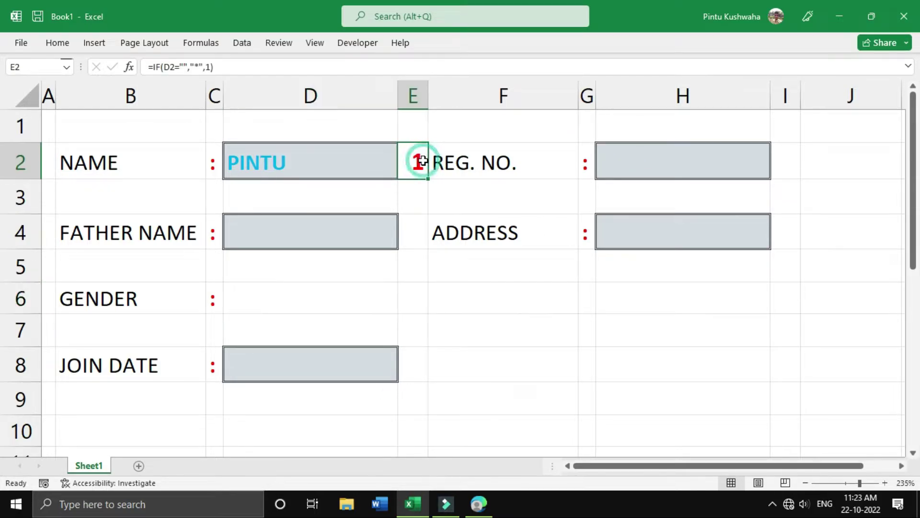
left_click(57, 42)
left_click(623, 97)
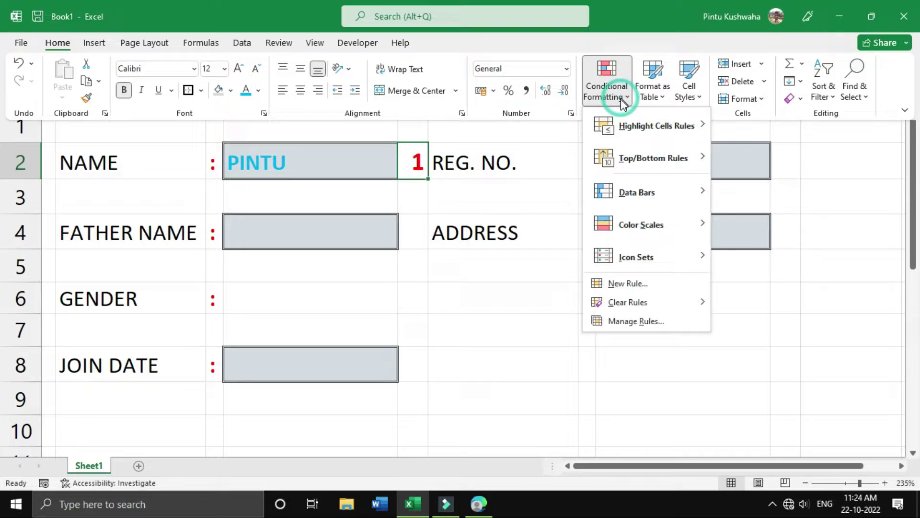
left_click(653, 286)
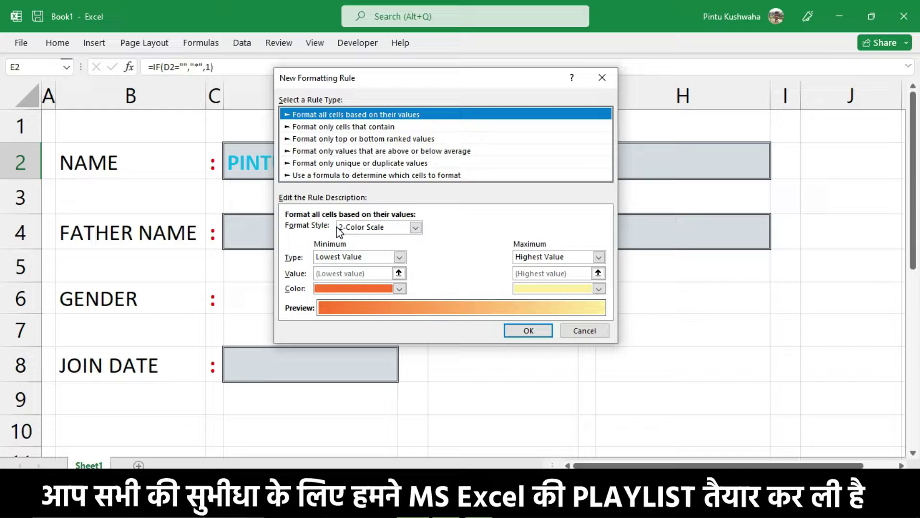
left_click(417, 230)
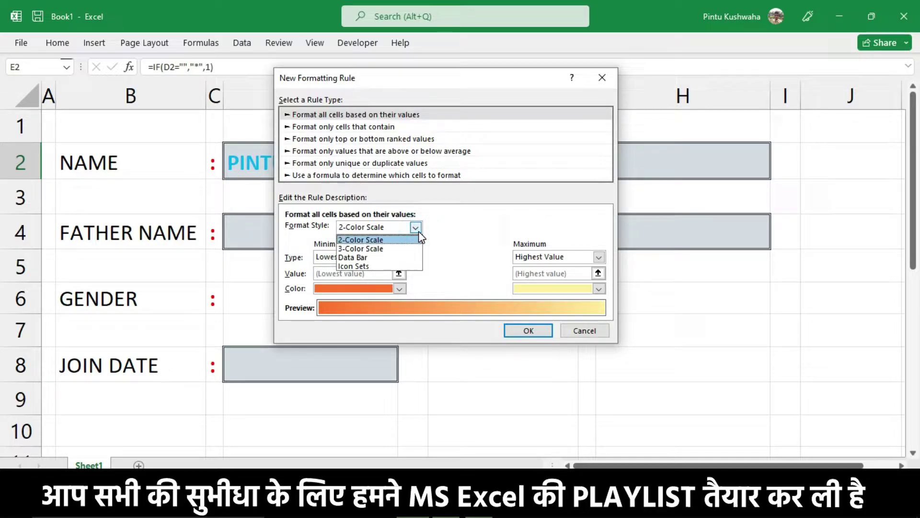
left_click(379, 266)
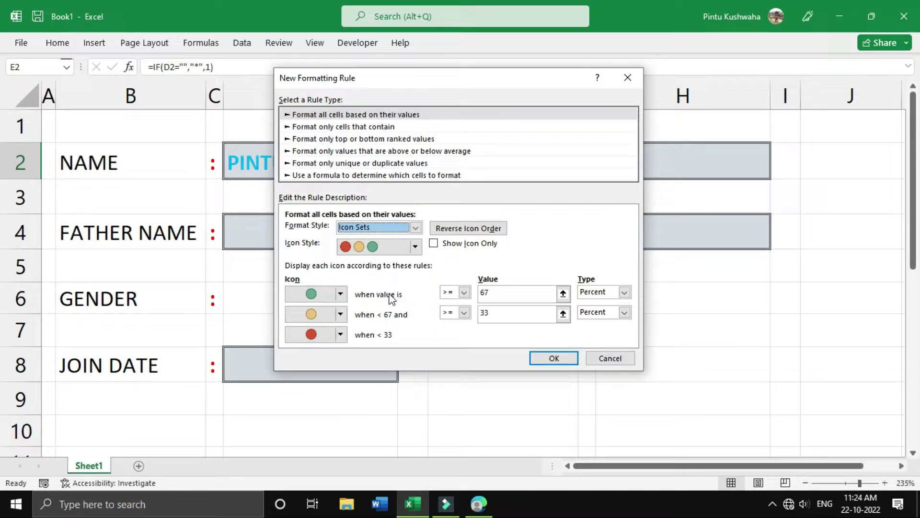
Use the circled green check mark as the rule's first icon and No Cell Icon for the other two
left_click(340, 294)
left_click(330, 360)
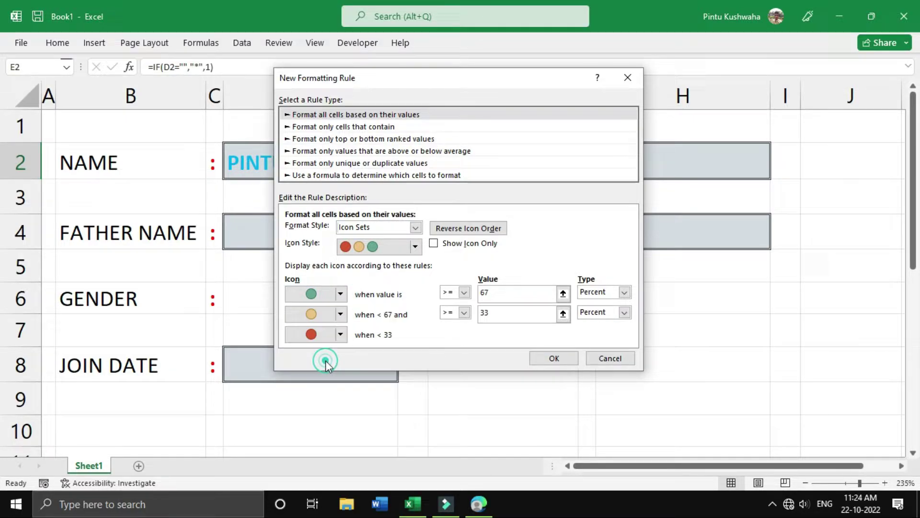
left_click(339, 315)
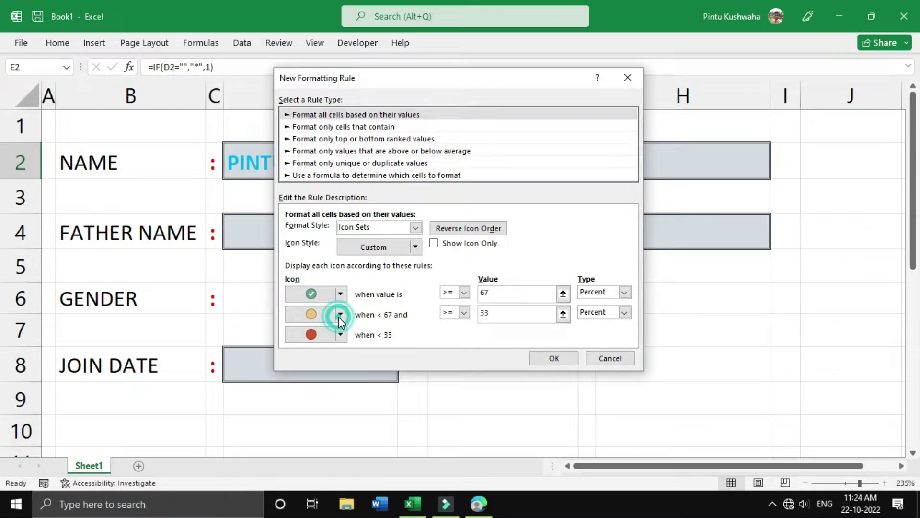
left_click(339, 332)
left_click(346, 335)
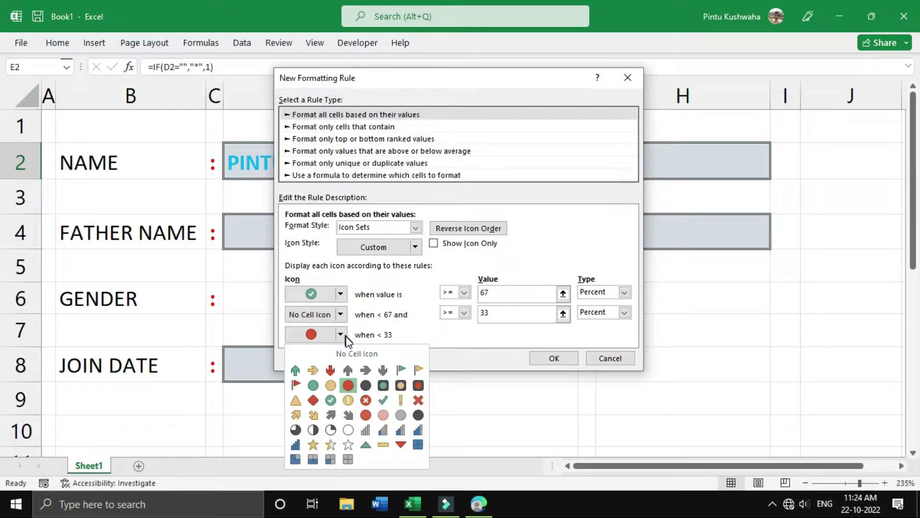
left_click(349, 353)
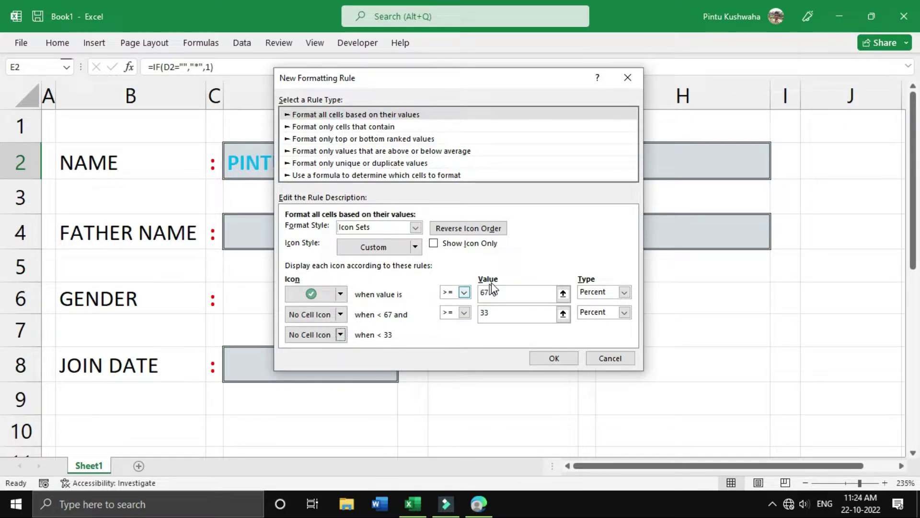
Set both icon threshold values to 1, leave Show Icon Only off, and apply the rule to E2
left_click(507, 297)
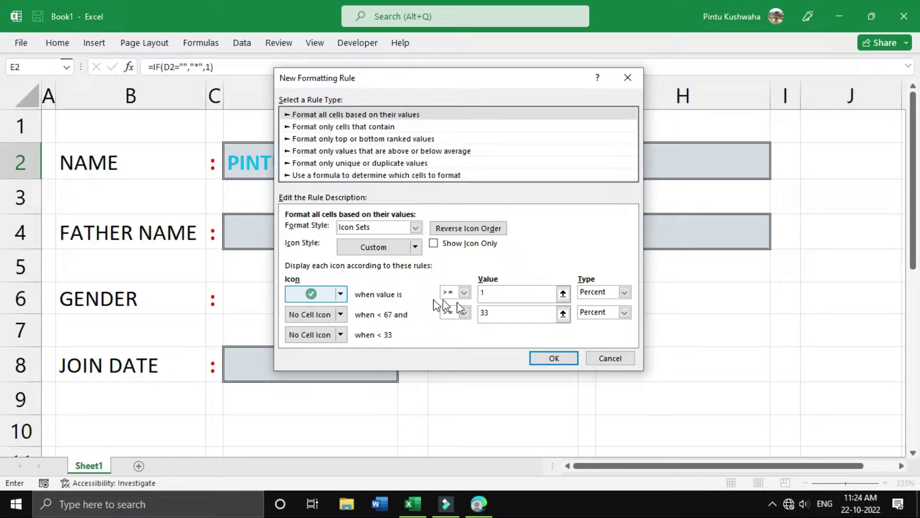
left_click(491, 311)
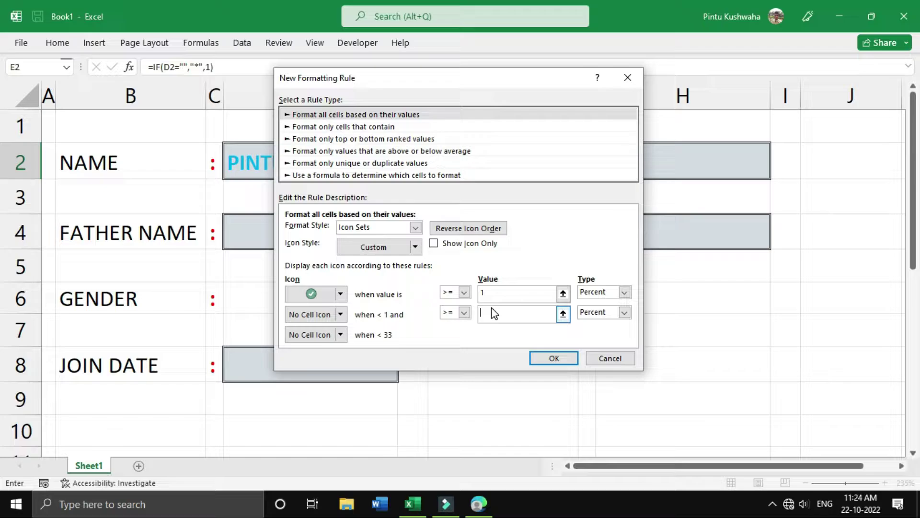
type("1")
left_click(524, 254)
left_click(434, 244)
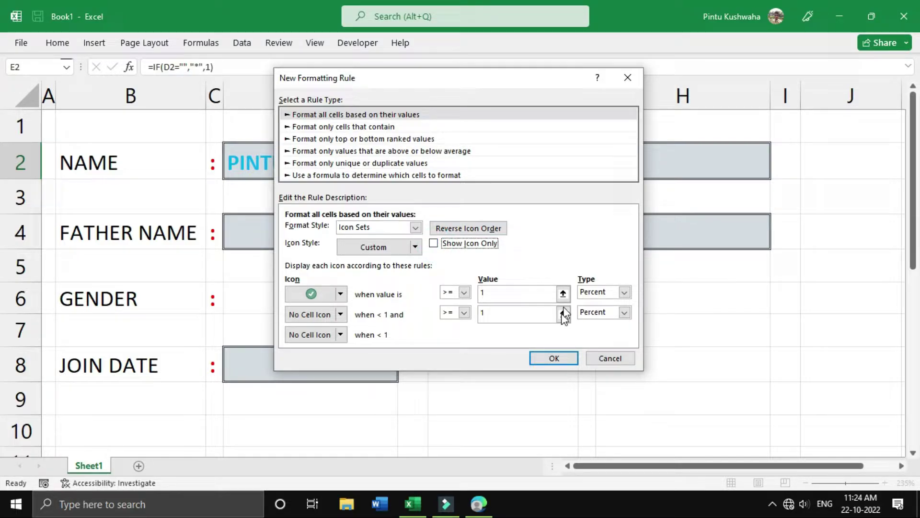
left_click(553, 358)
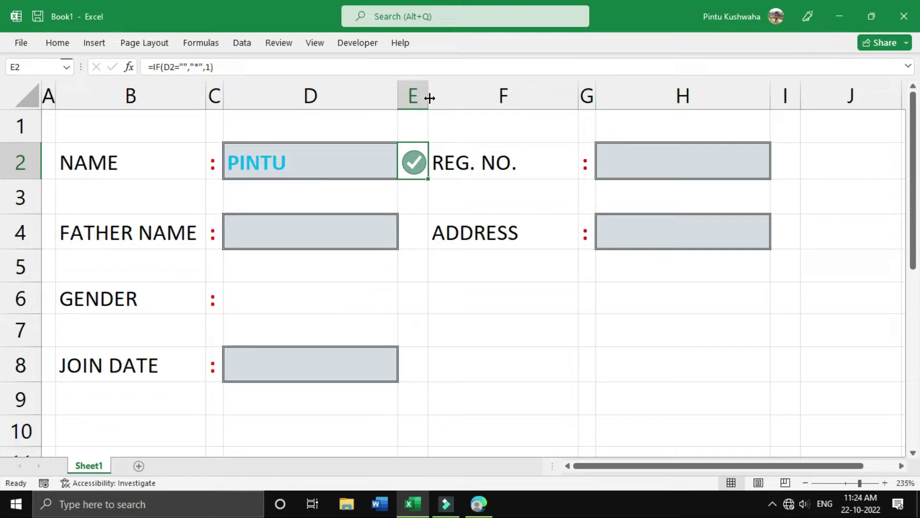
Widen column E and start a second value-based formatting rule for E2 with the Icon Sets style
left_click_drag(429, 98, 469, 99)
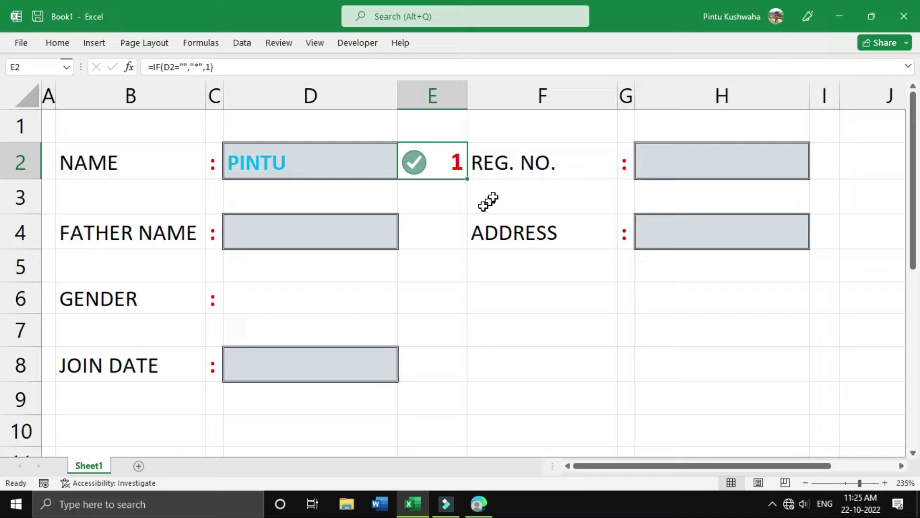
left_click(57, 43)
left_click(612, 96)
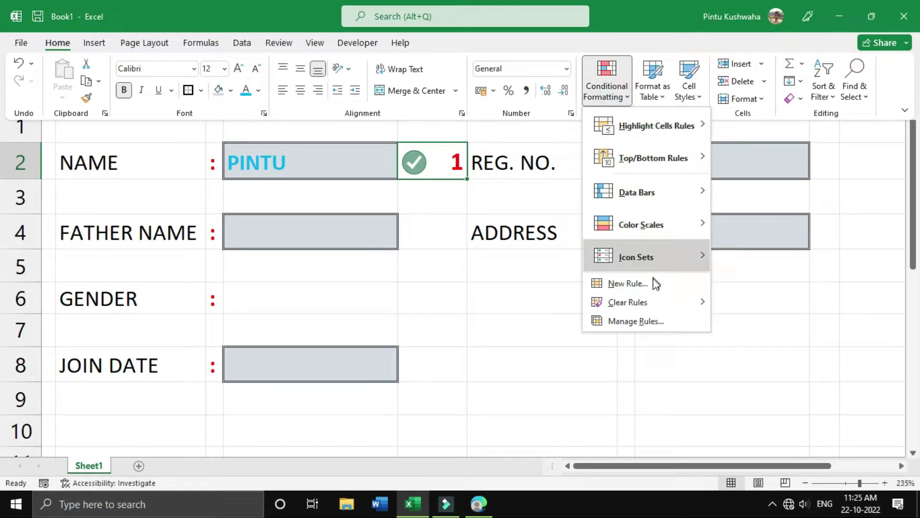
left_click(646, 291)
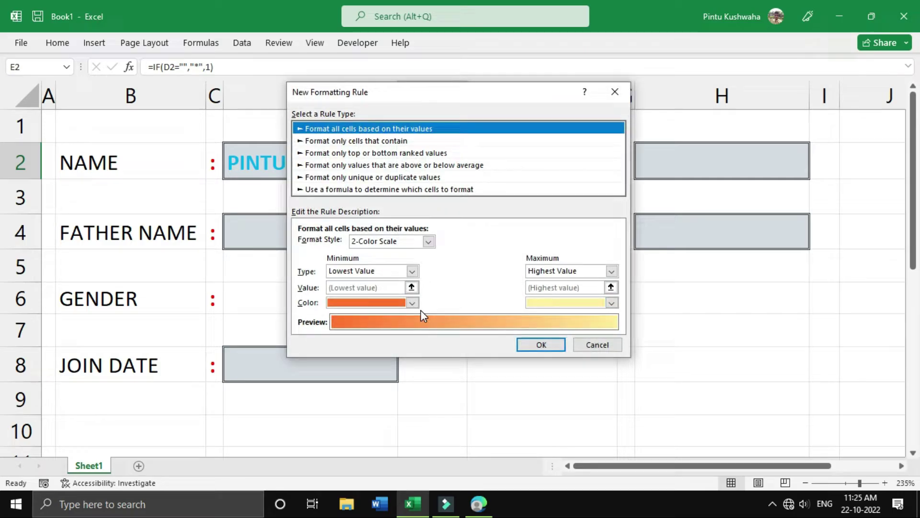
left_click(428, 241)
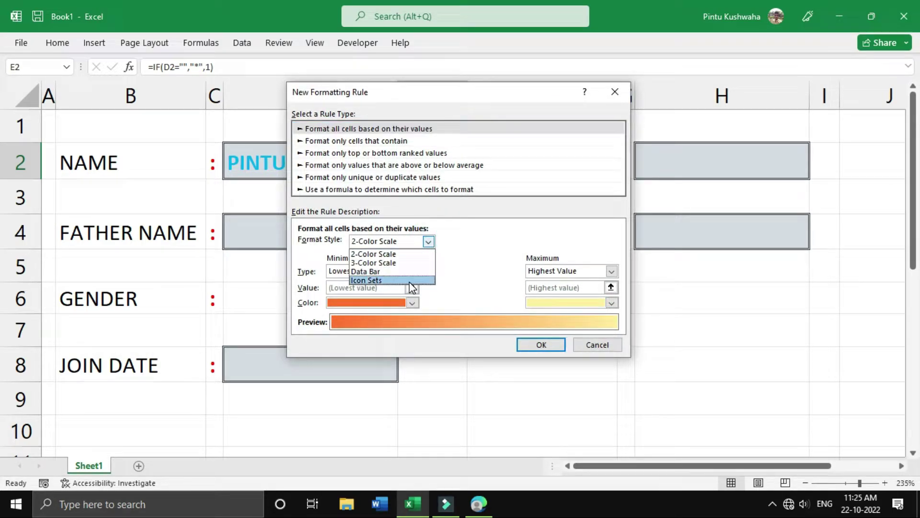
left_click(409, 280)
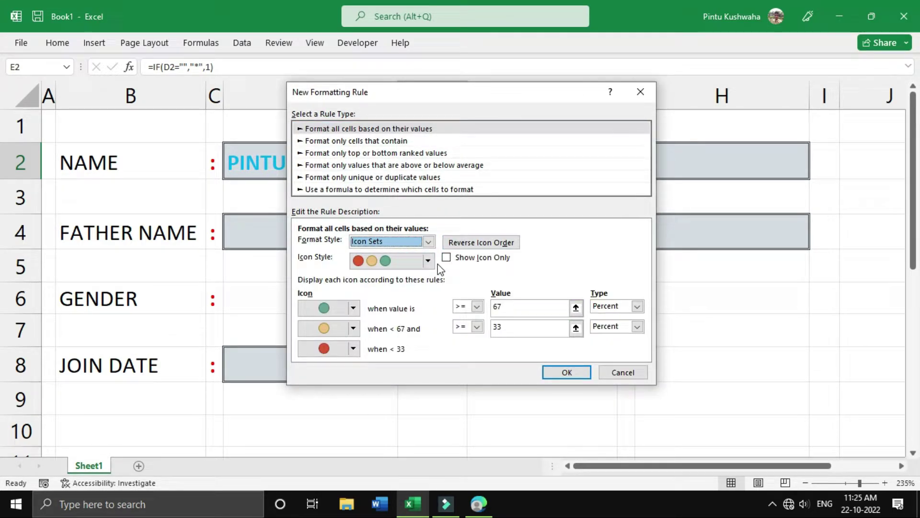
Give the second rule a circled green check mark as first icon and No Cell Icon for both lower ranges
left_click(359, 312)
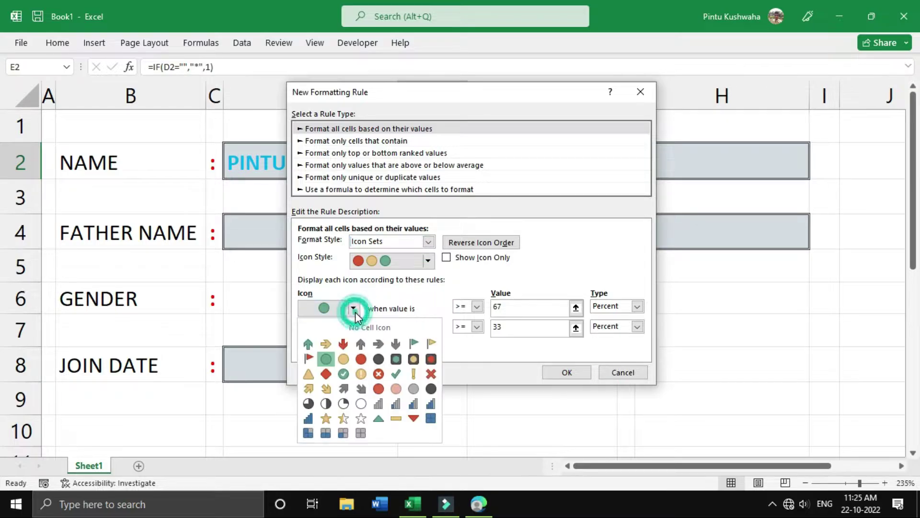
left_click(343, 378)
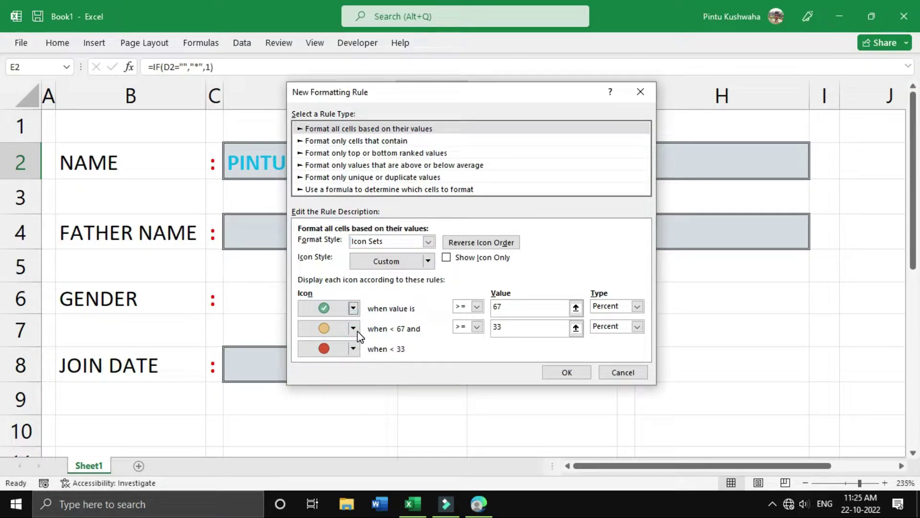
left_click(354, 329)
left_click(341, 349)
left_click(353, 349)
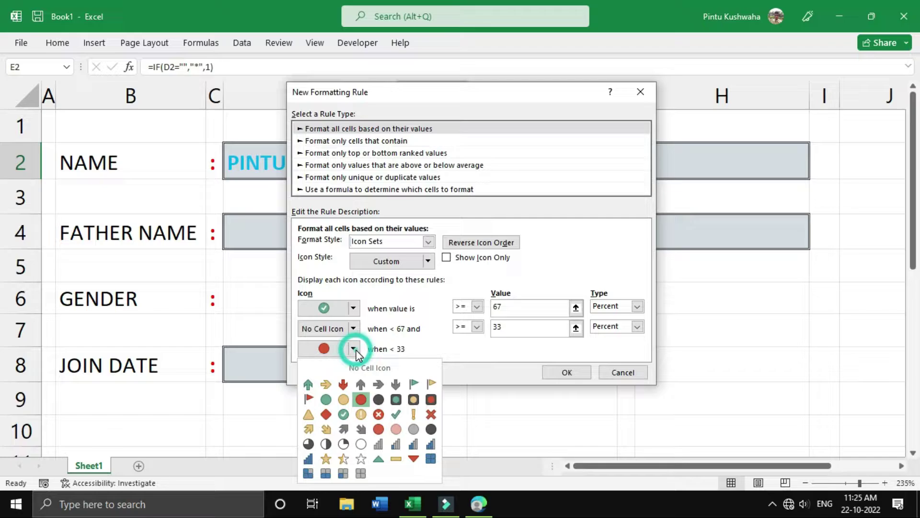
left_click(355, 367)
Apply the second rule with both thresholds at 1 and Show Icon Only enabled, and narrow column E around the icon
left_click(541, 301)
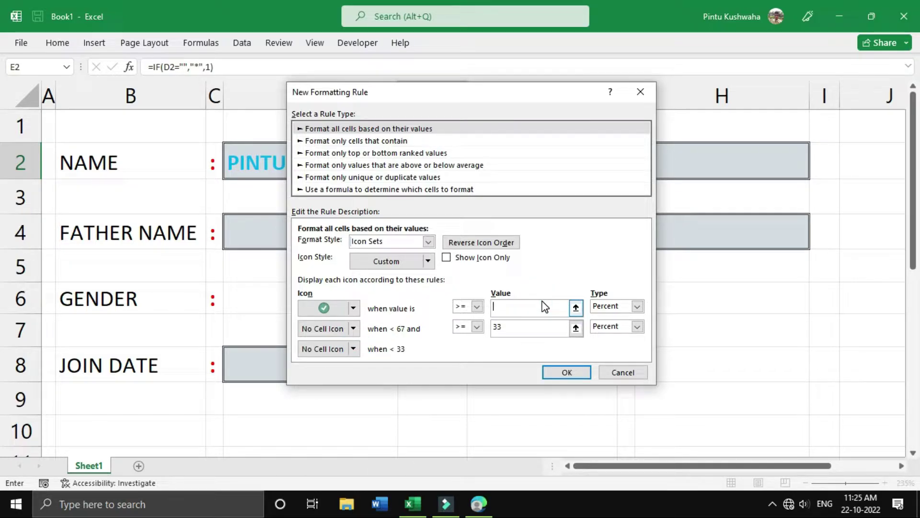
left_click(526, 330)
left_click(446, 258)
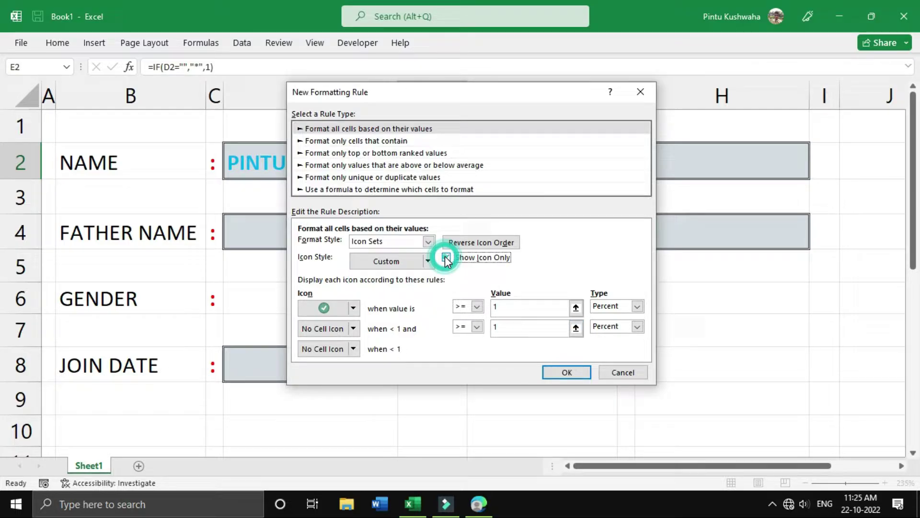
left_click(565, 371)
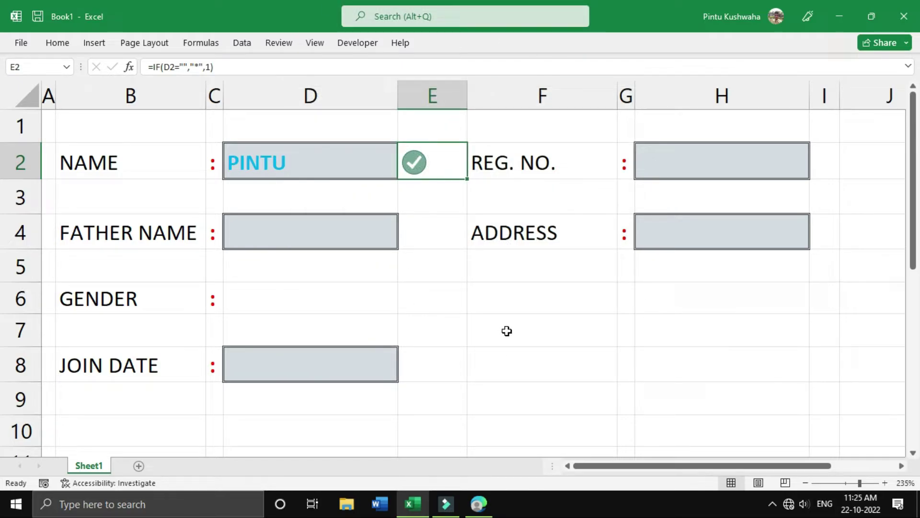
left_click_drag(467, 96, 432, 102)
left_click(443, 296)
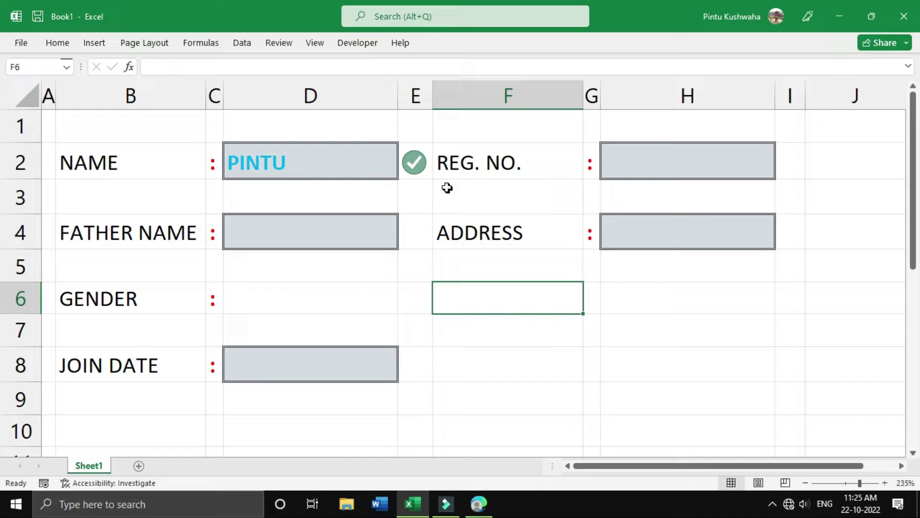
Copy the status indicator formula and formatting from E2 to E4, E8, I2 and I4
left_click(421, 168)
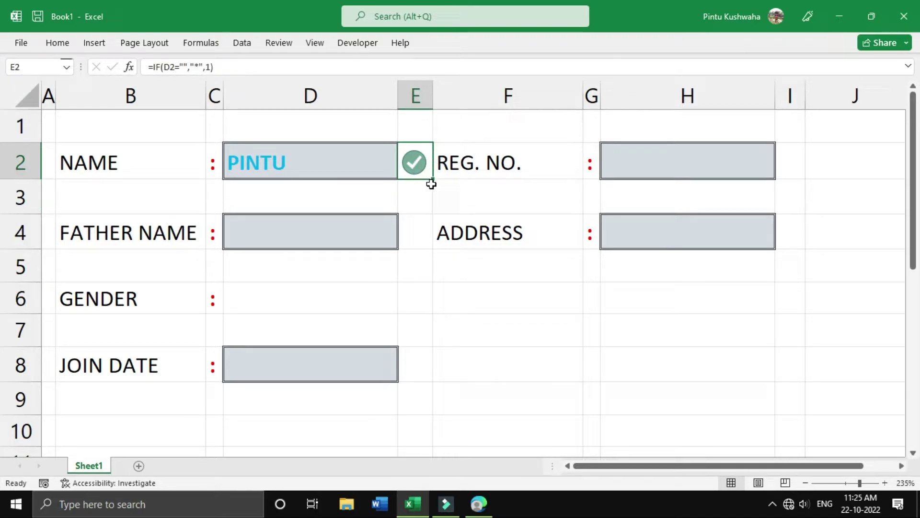
key("ctrl+c")
left_click(423, 234)
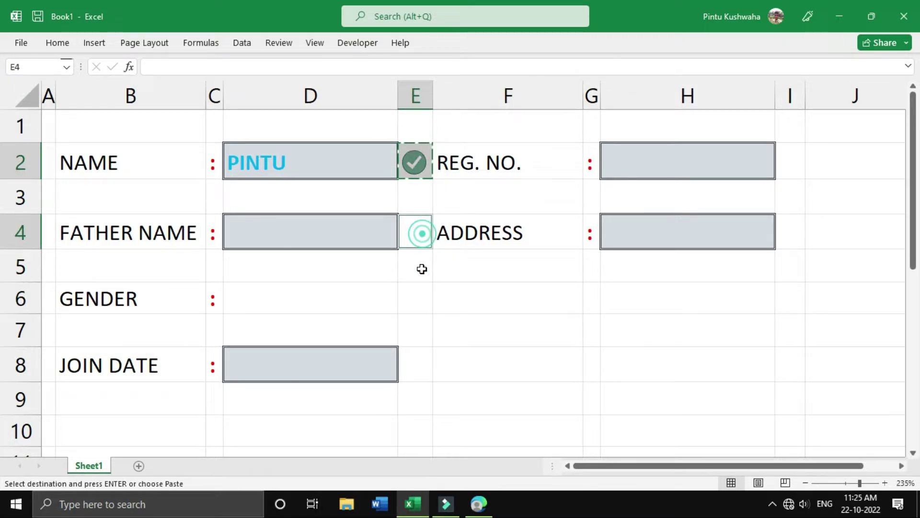
left_click(416, 355, "ctrl")
left_click(799, 164, "ctrl")
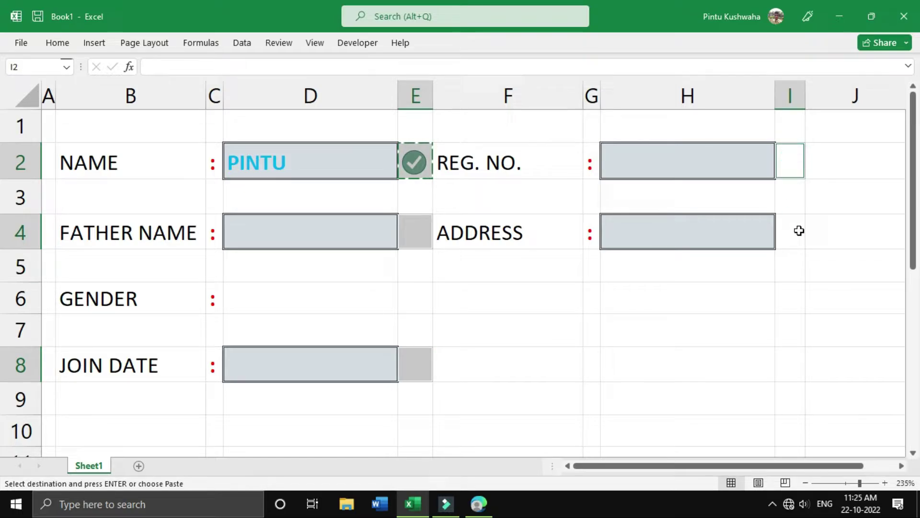
left_click(799, 230, "ctrl")
key("ctrl+v")
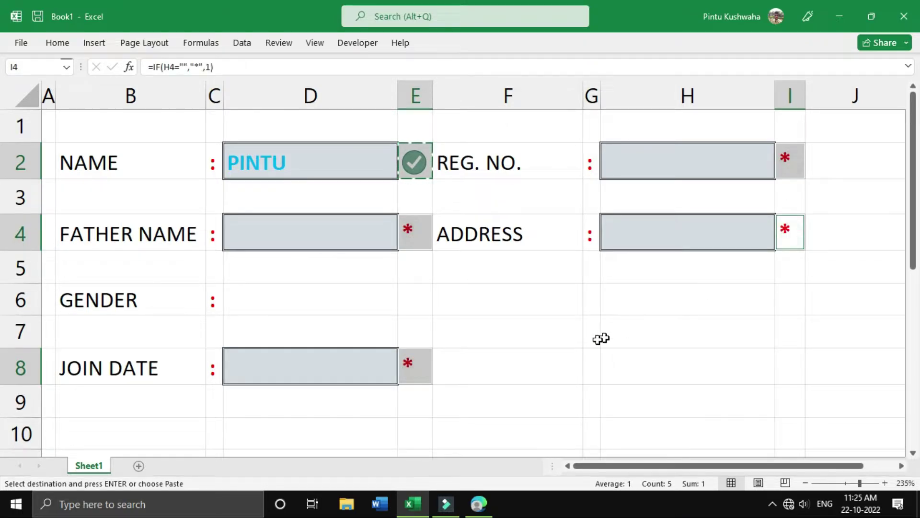
left_click(514, 322)
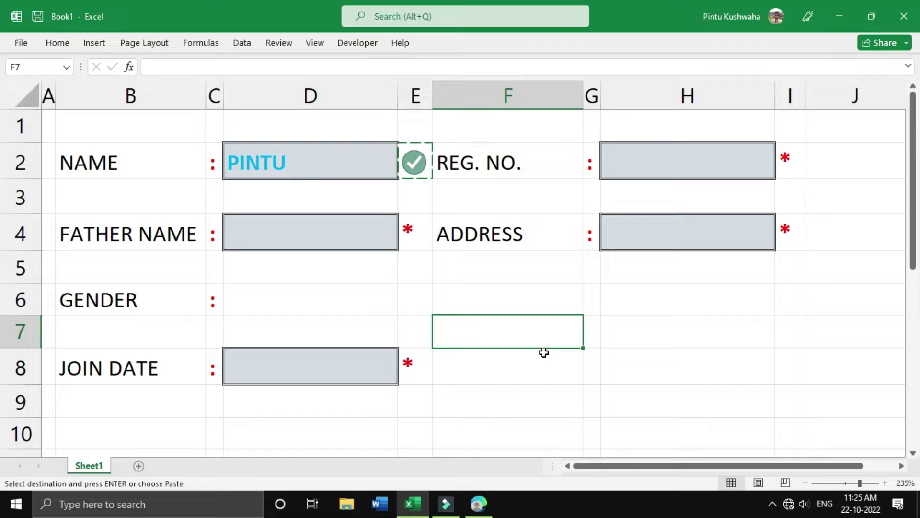
left_click(556, 297)
left_click(567, 350)
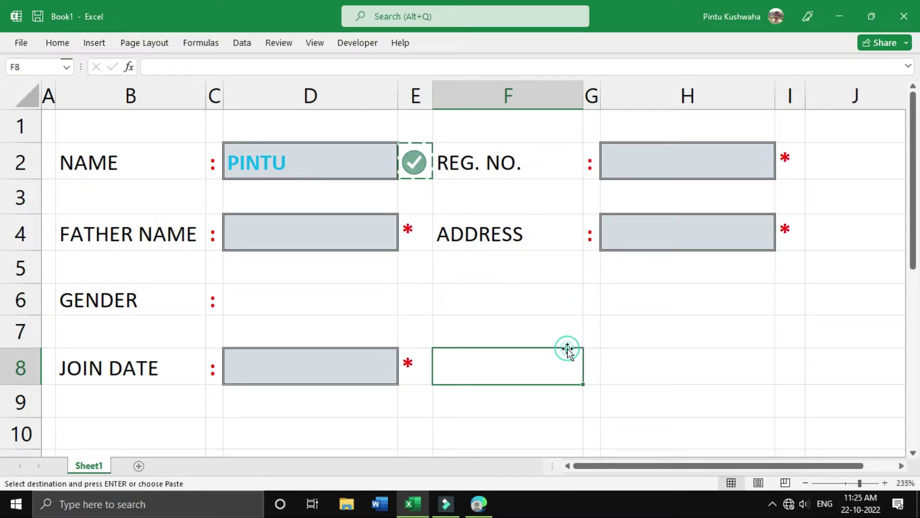
left_click(650, 307)
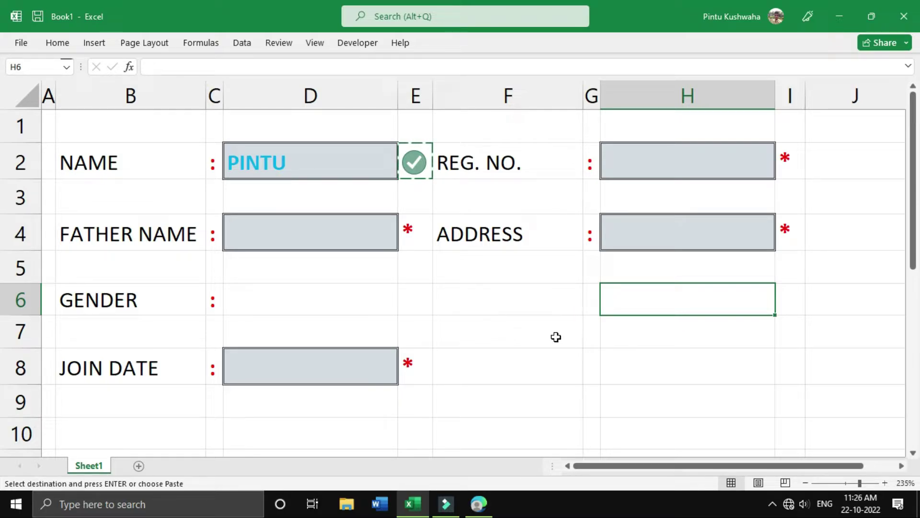
Enter the heading TERMS & CONDITION in cell H7
left_click(624, 341)
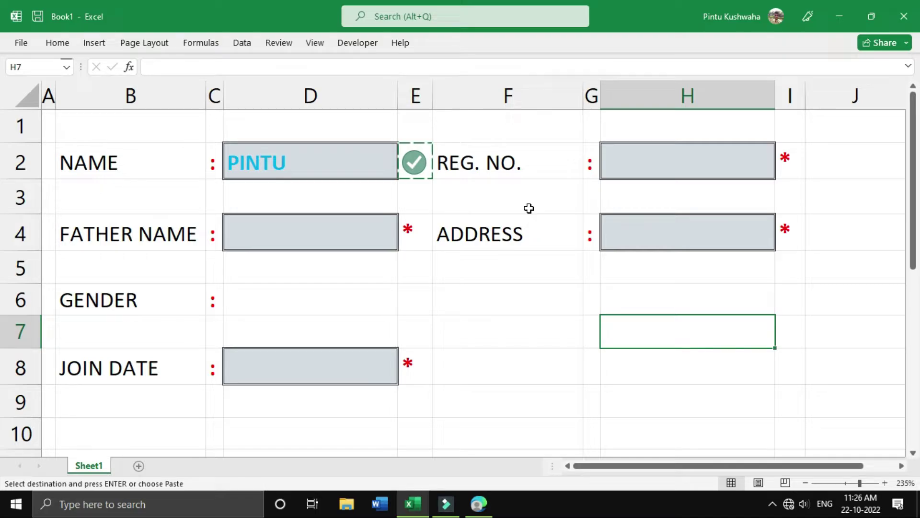
type("TERMS ")
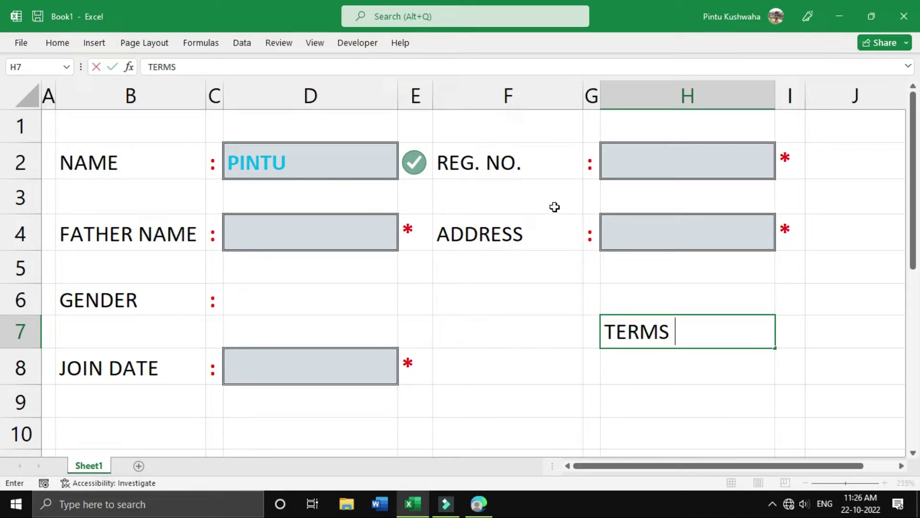
type("& CONDITION")
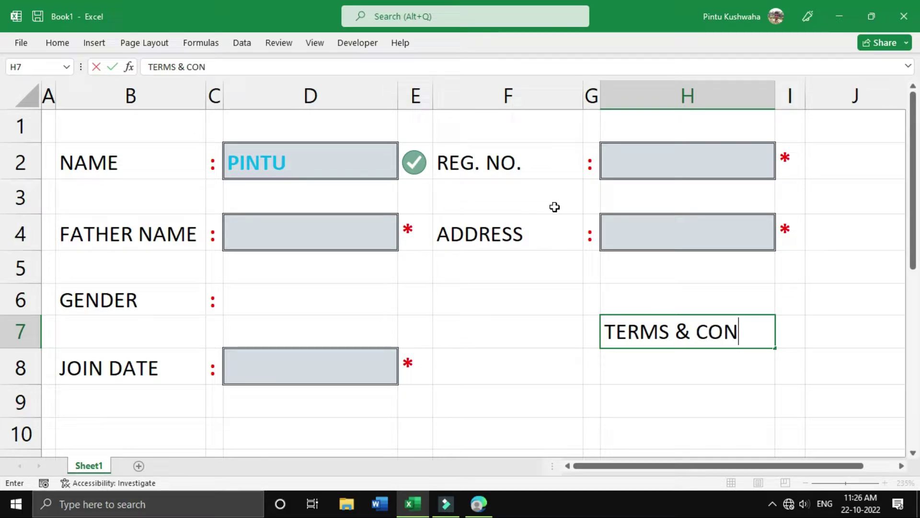
key("Return")
Merge and center the range H8:J9 beneath the TERMS & CONDITION heading
left_click_drag(653, 364, 856, 419)
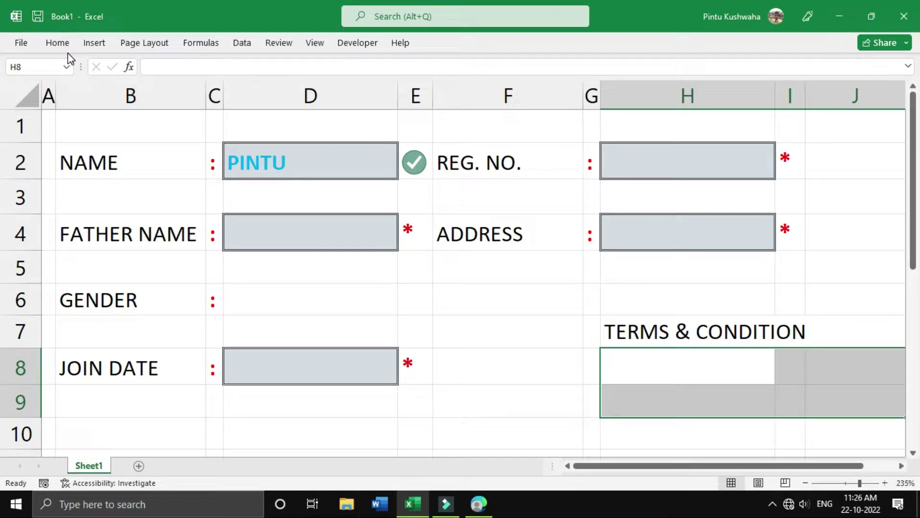
left_click(58, 43)
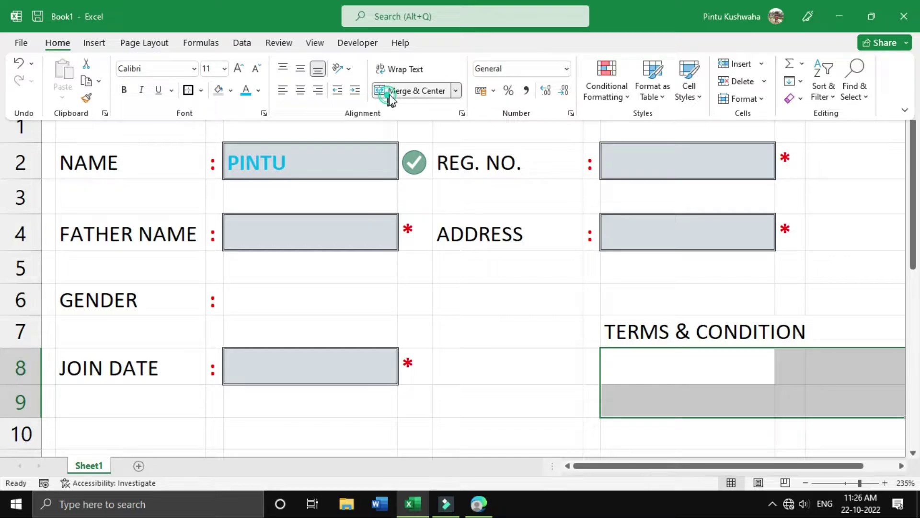
left_click(674, 366)
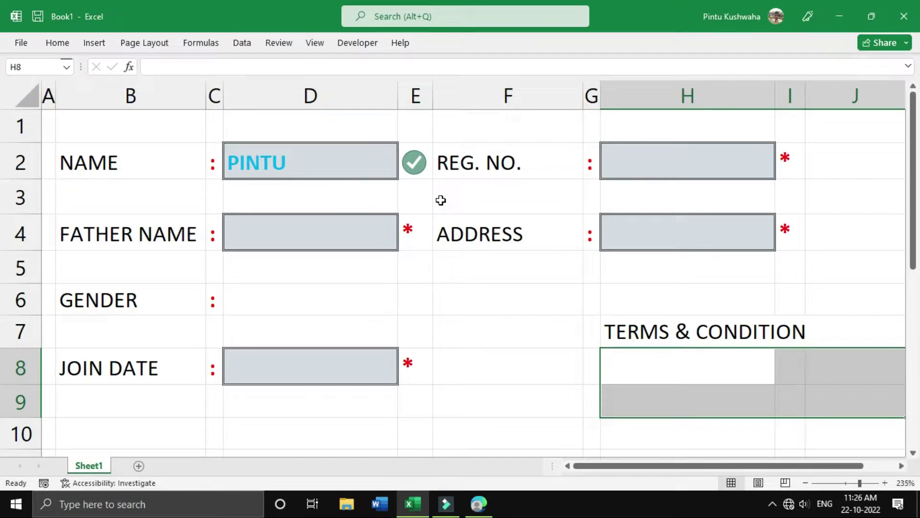
left_click(53, 44)
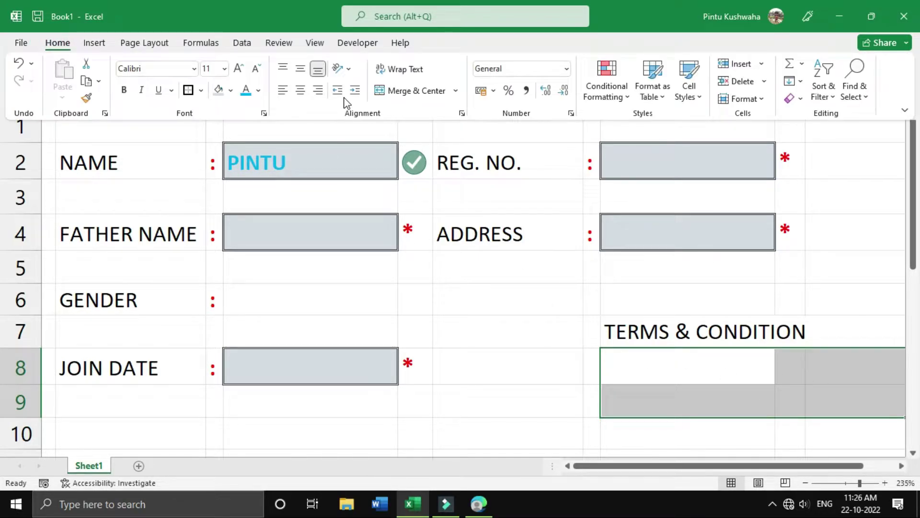
left_click(419, 92)
left_click(682, 377)
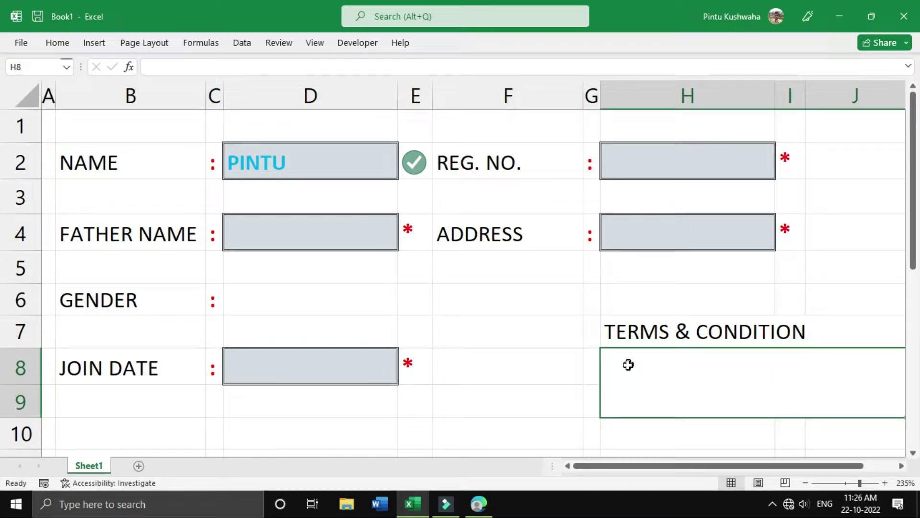
Add a black outline border around the merged block under the TERMS & CONDITION heading
left_click(60, 44)
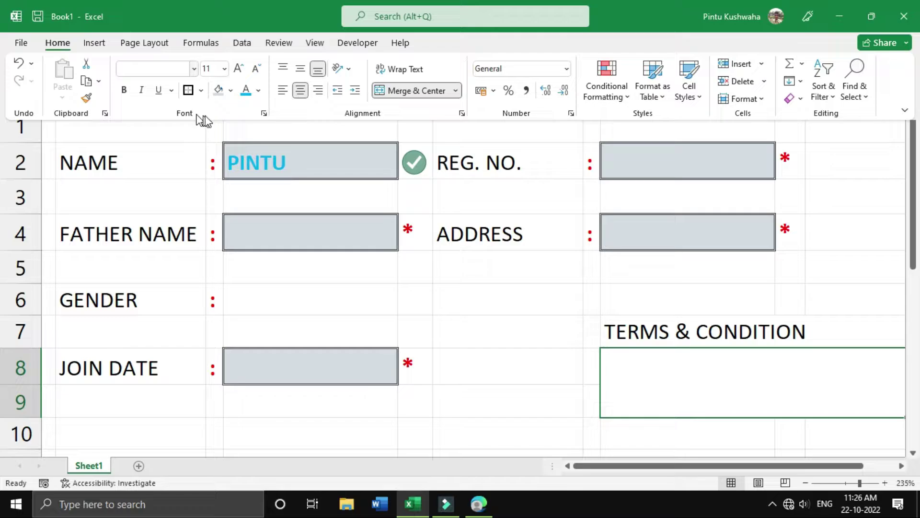
left_click(189, 90)
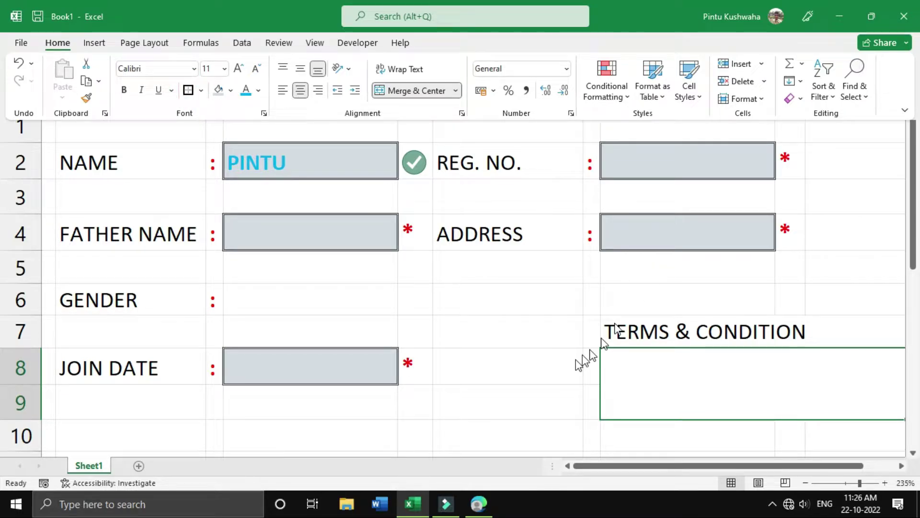
left_click(559, 381)
left_click(732, 442)
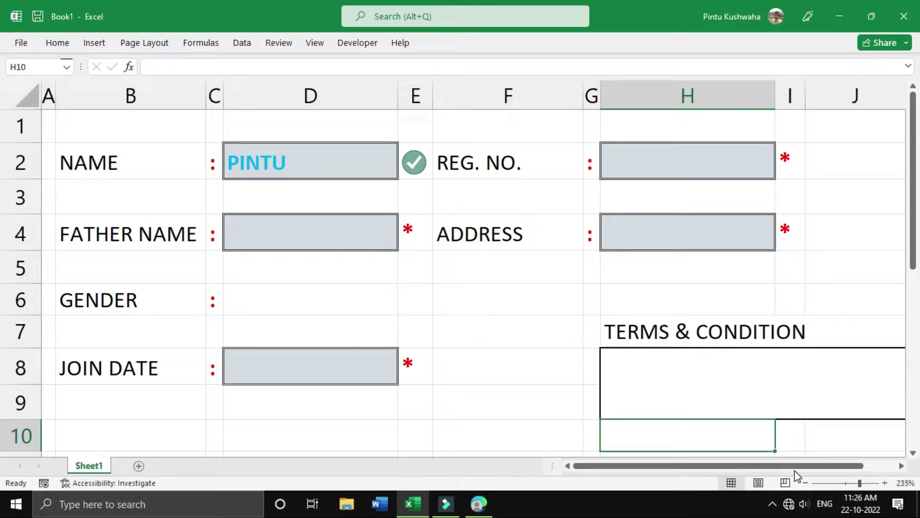
left_click_drag(794, 471, 826, 465)
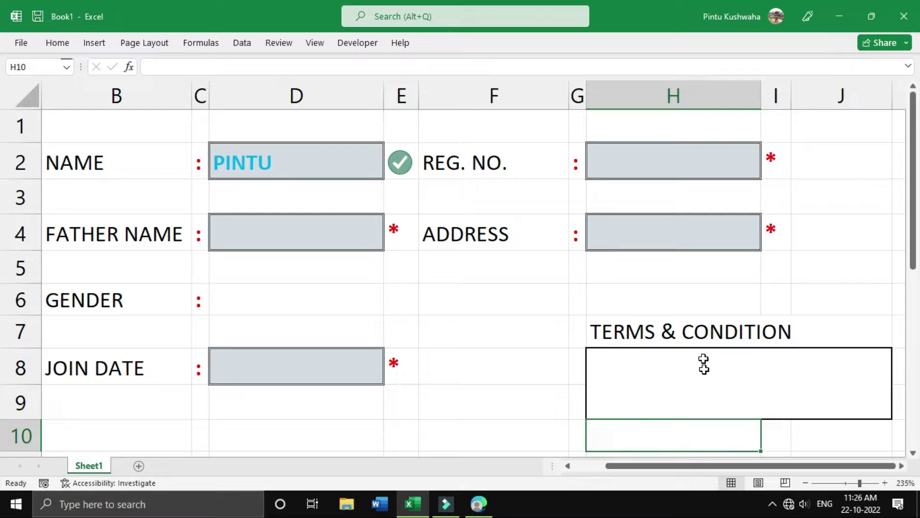
left_click(485, 372)
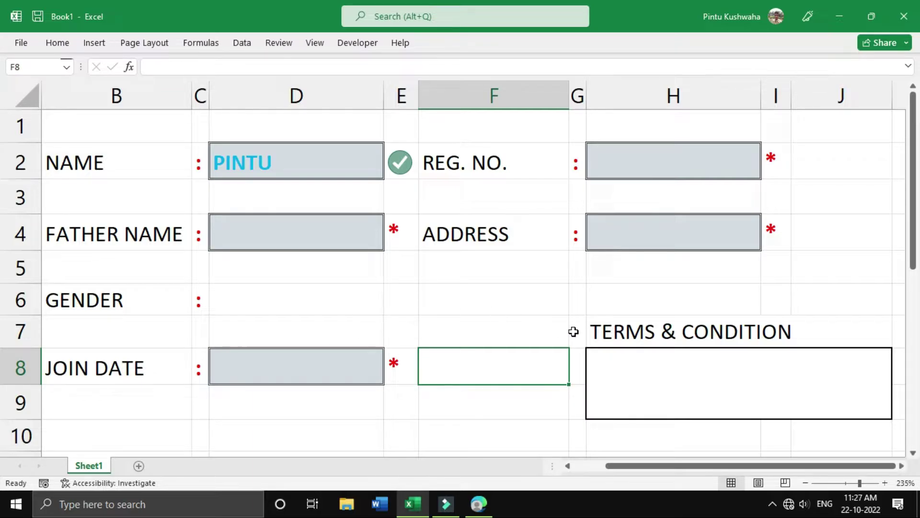
Select D6 and check in the ribbon customization options whether the Developer tab is enabled
left_click(258, 299)
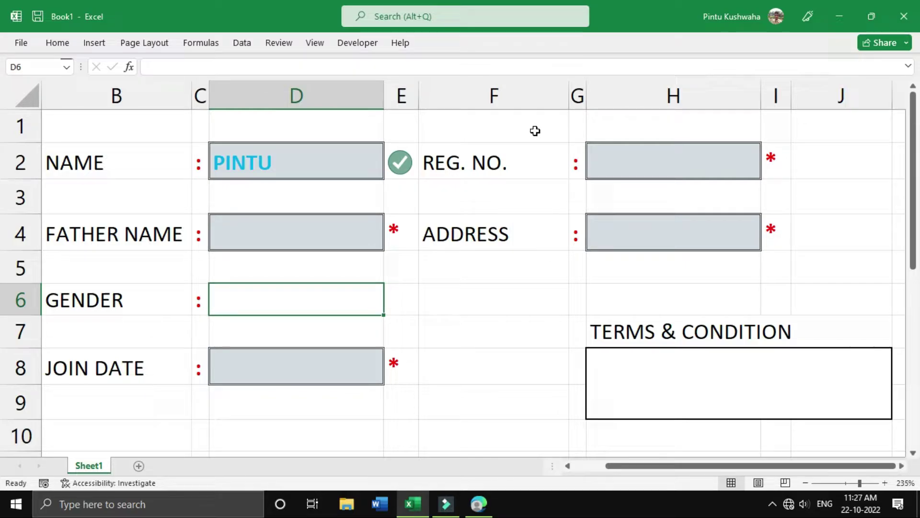
left_click(342, 45)
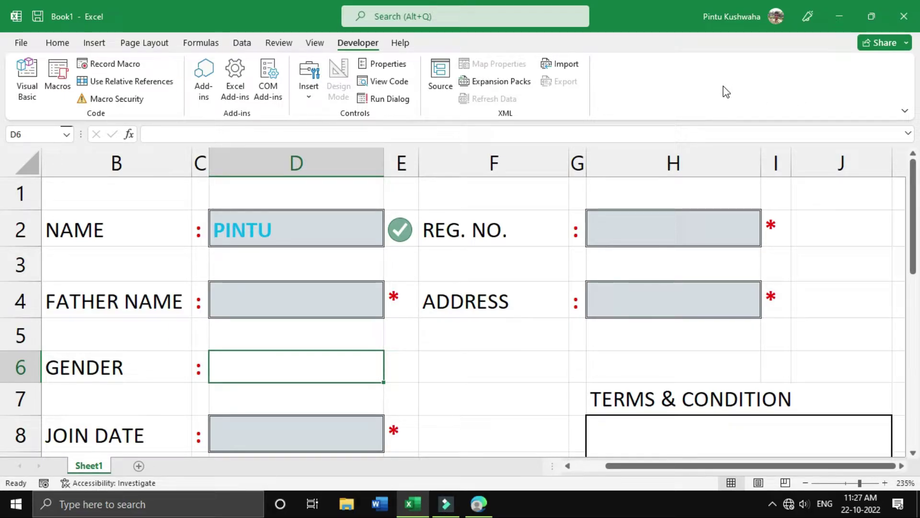
right_click(694, 87)
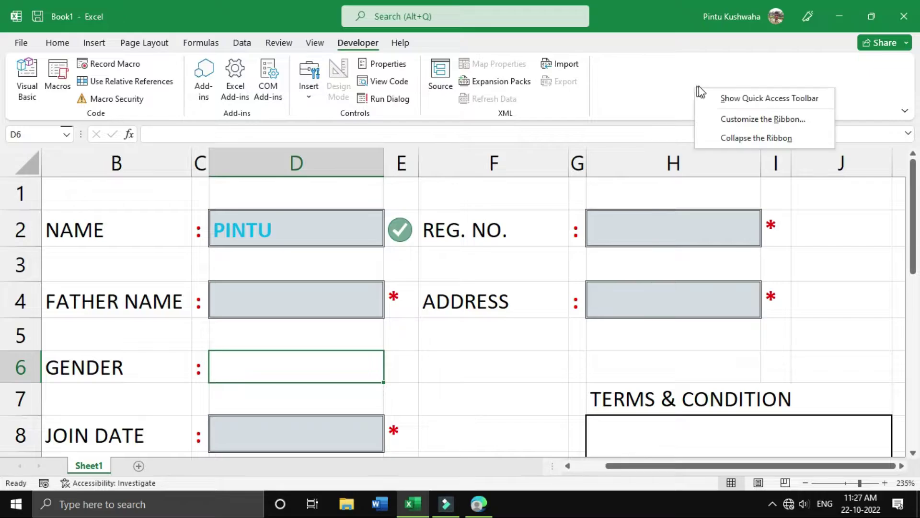
left_click(783, 122)
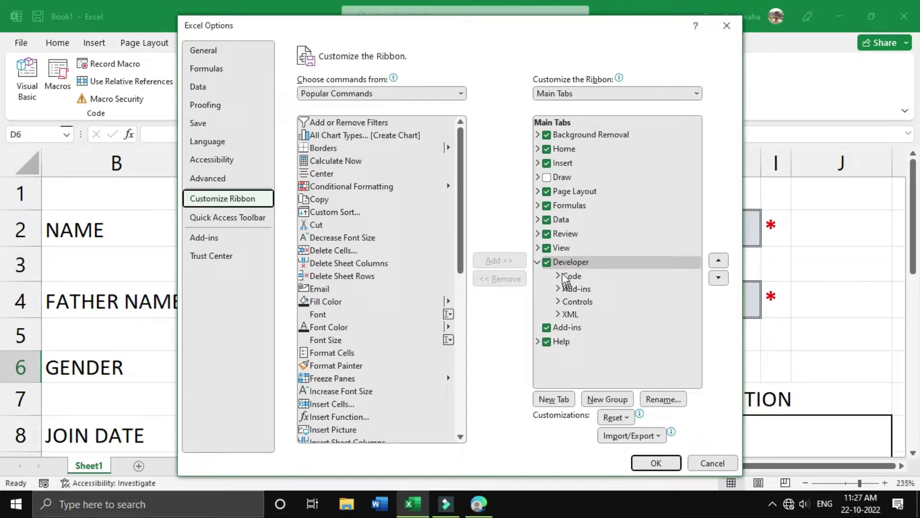
left_click(651, 465)
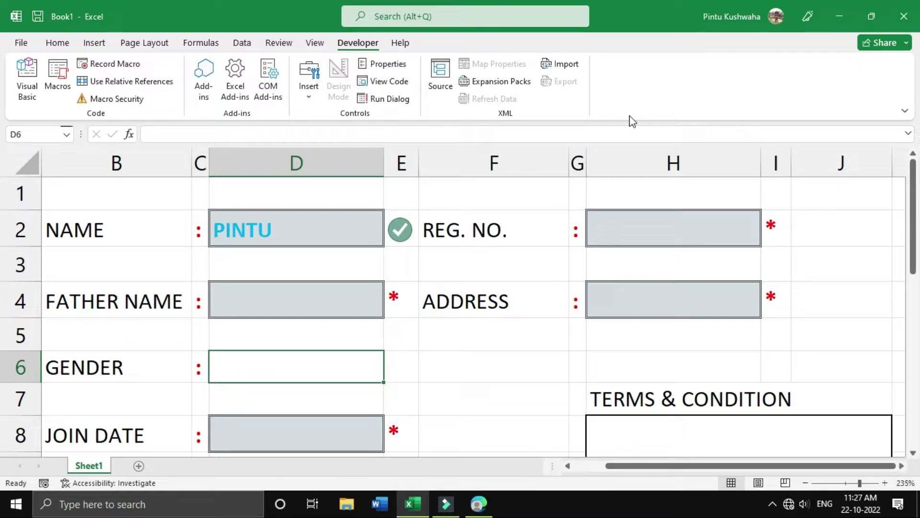
Insert a compact option button form control in the GENDER field at D6 and place a duplicate beside it
left_click(305, 96)
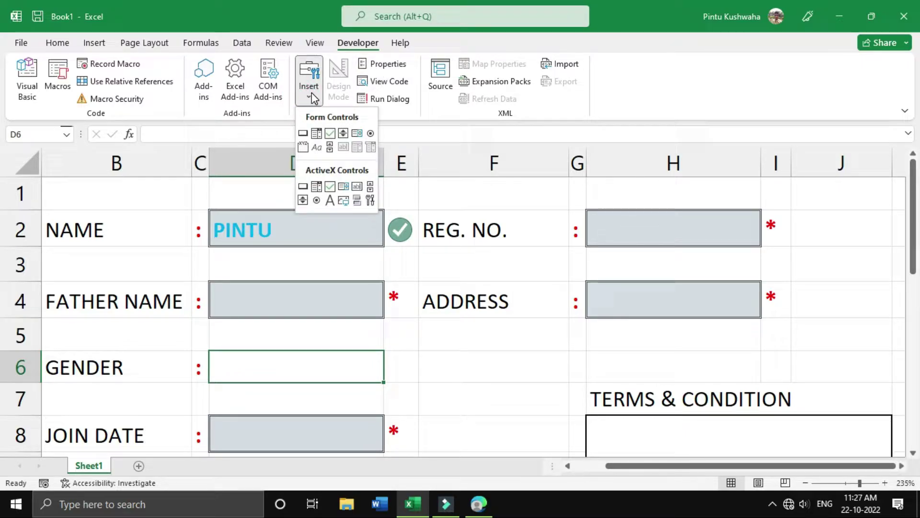
left_click(371, 134)
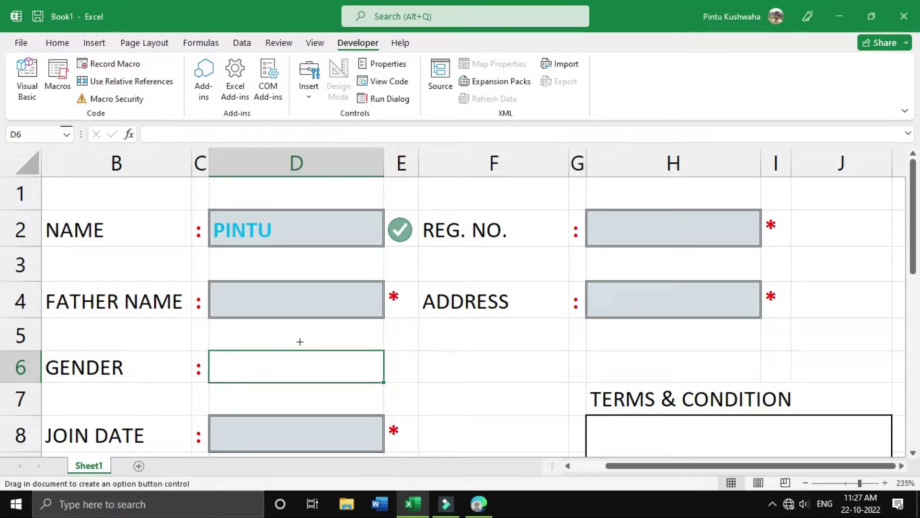
left_click(215, 354)
left_click_drag(267, 371, 314, 371)
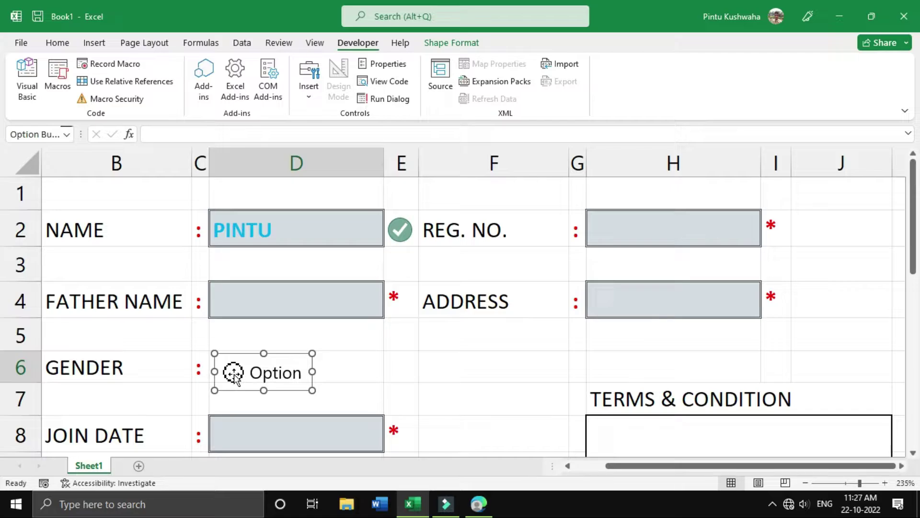
left_click_drag(234, 372, 338, 377)
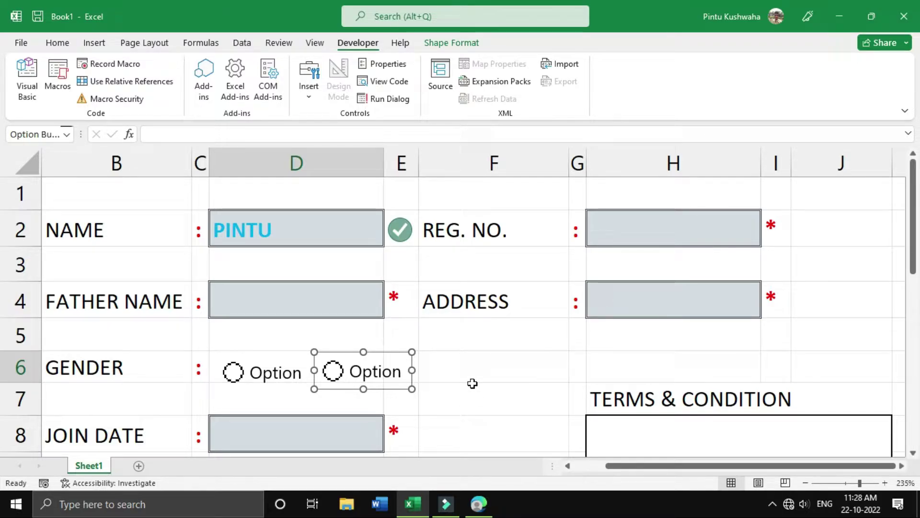
left_click(602, 359)
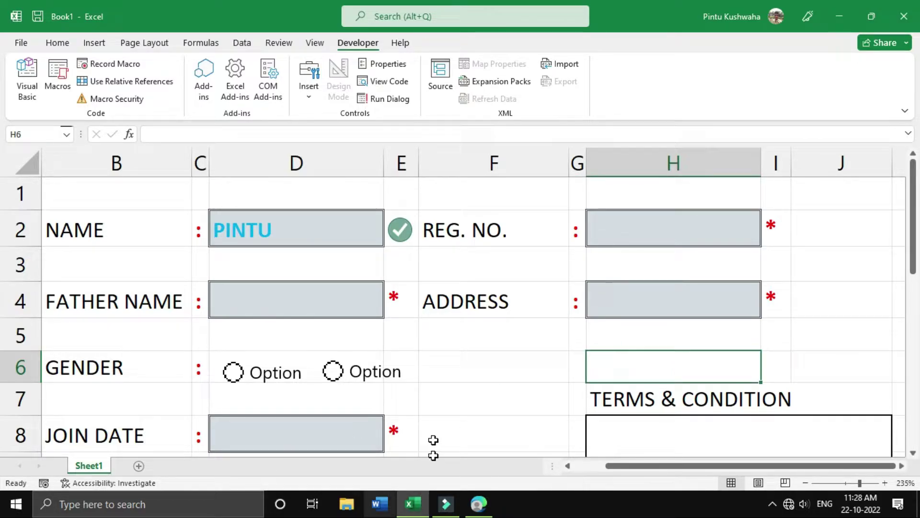
Test the two gender option buttons by selecting them alternately, ending on the second one
left_click(331, 379)
left_click(376, 372)
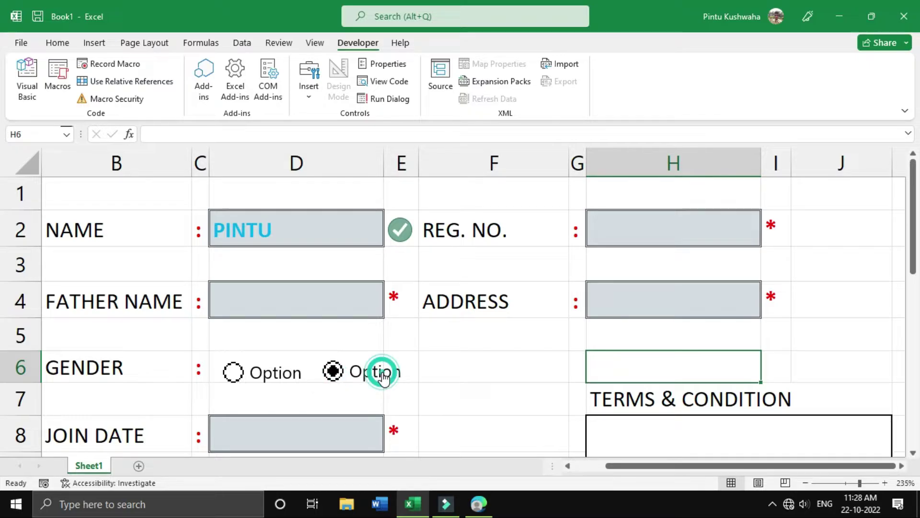
left_click(233, 372)
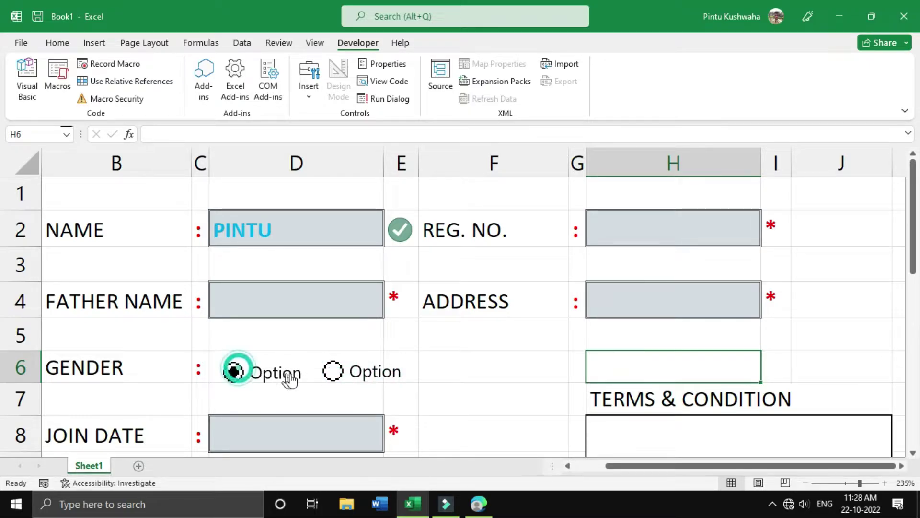
left_click(335, 375)
left_click(234, 373)
left_click(334, 372)
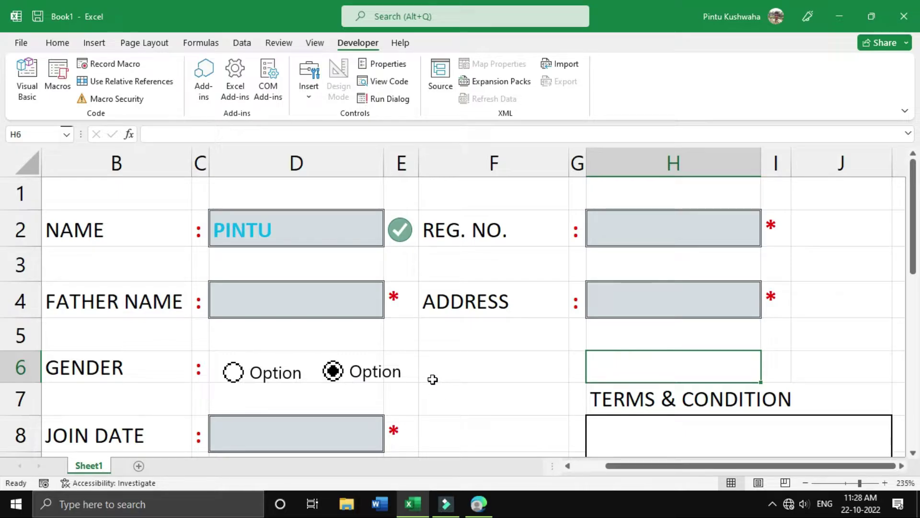
Nudge the first gender option button slightly upward to align it with the second
left_click(264, 379, "ctrl")
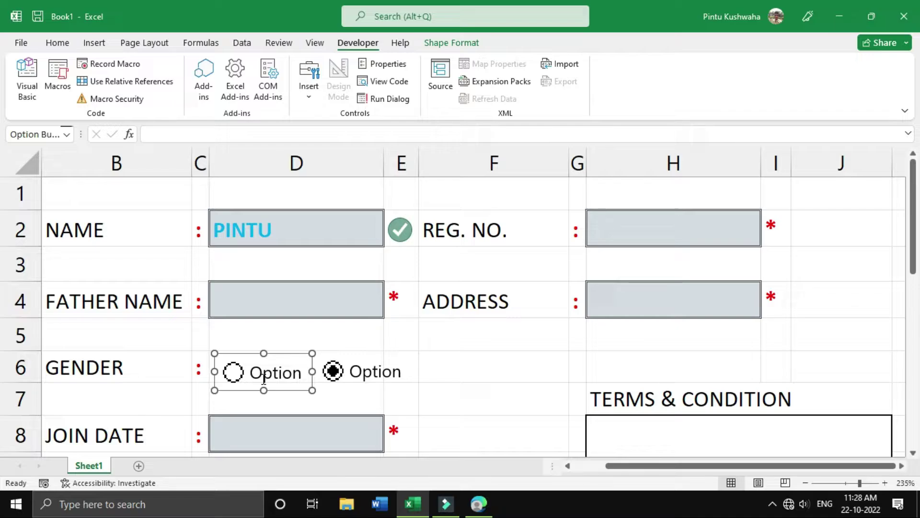
key("Up")
key("Up")
key("Up")
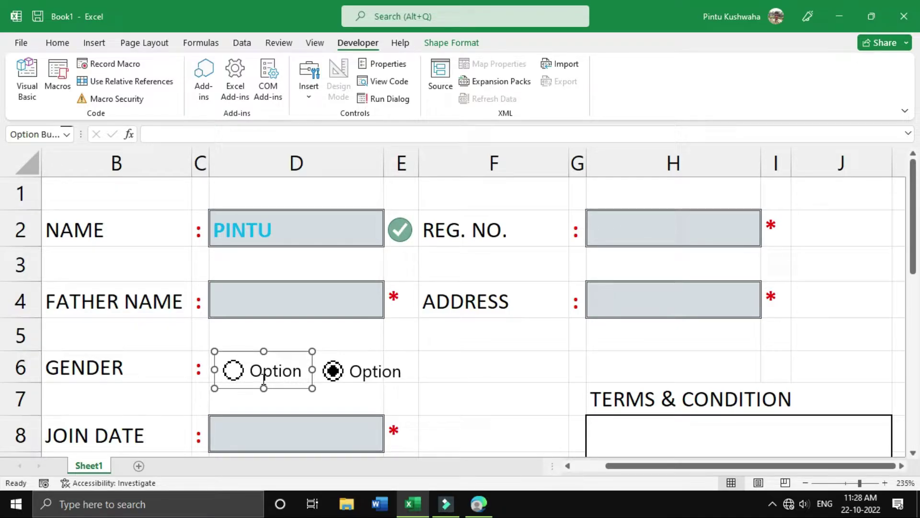
Nudge the first gender option button left to line up with the left edge of cell D6
key("Left")
key("Left")
key("Left")
key("Left")
key("Left")
key("Left")
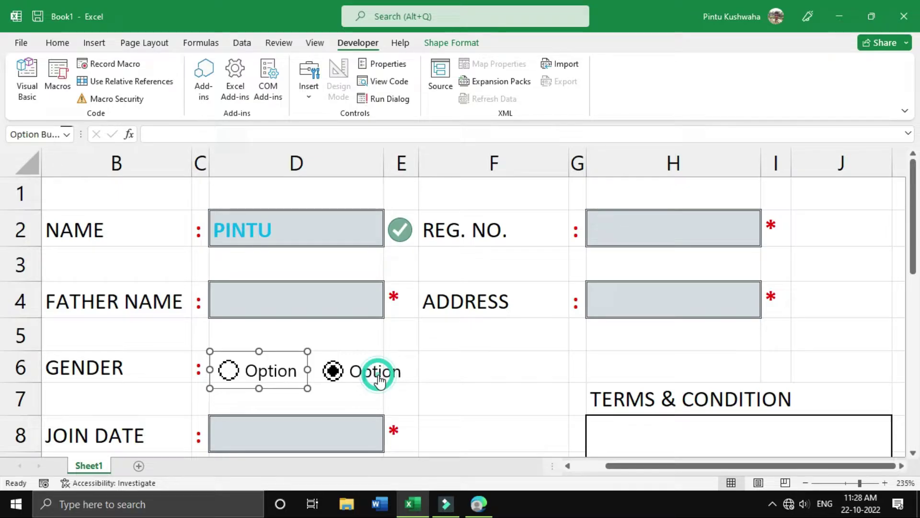
left_click(480, 369)
Move the second gender option button slightly up and left so it sits close beside the first one
left_click(370, 379, "ctrl")
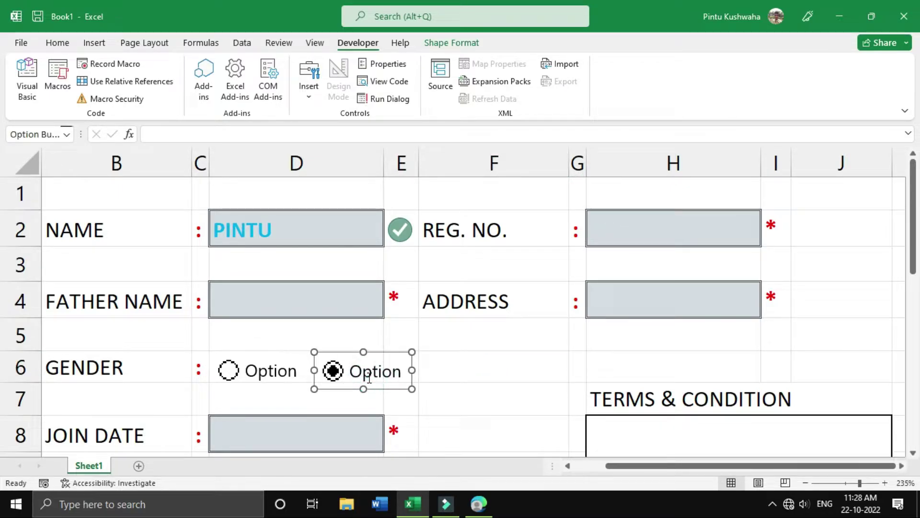
key("Up")
key("Up")
key("Left")
key("Left")
key("Left")
key("Left")
key("Left")
key("Left")
key("Left")
key("Left")
key("Left")
key("Left")
key("Left")
key("Left")
key("Left")
key("Left")
key("Left")
key("Left")
key("Left")
key("Left")
key("Left")
key("Left")
key("Left")
key("Left")
key("Left")
key("Left")
key("Left")
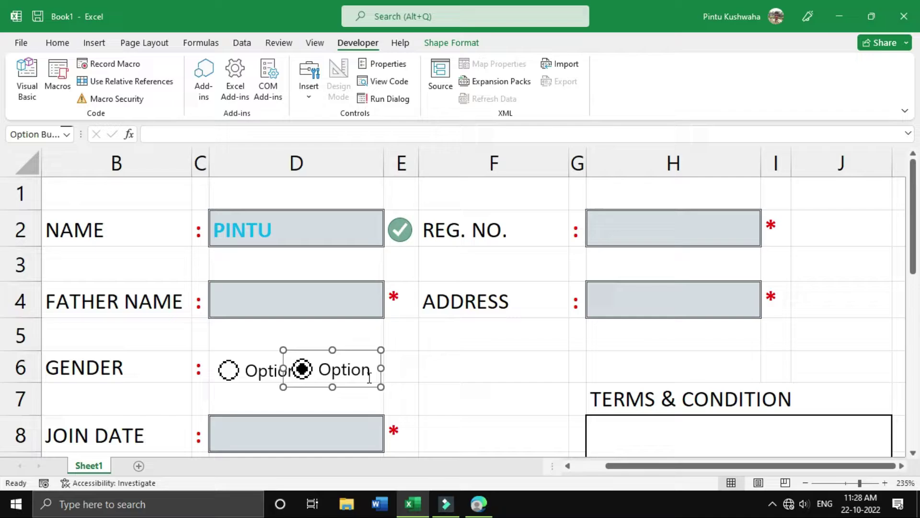
key("Right")
key("Right")
key("Right")
key("Right")
key("Right")
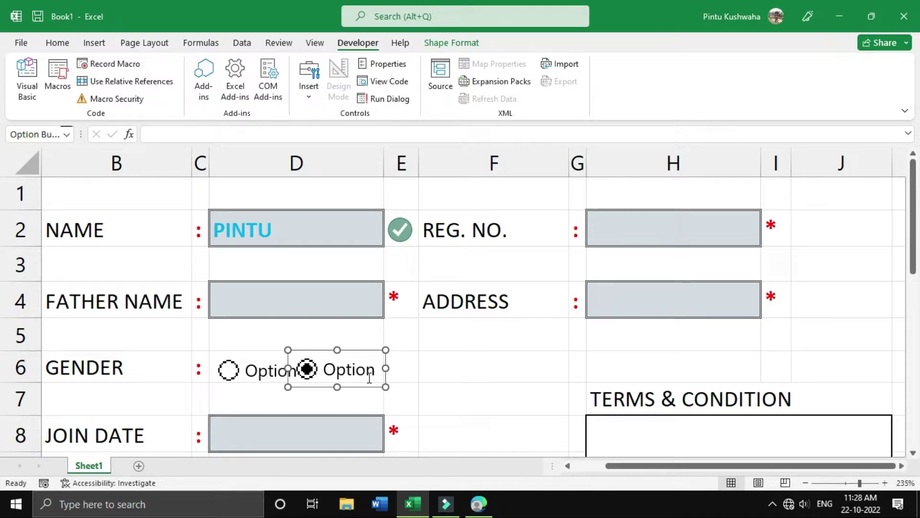
key("Right")
key("Right")
left_click(574, 381)
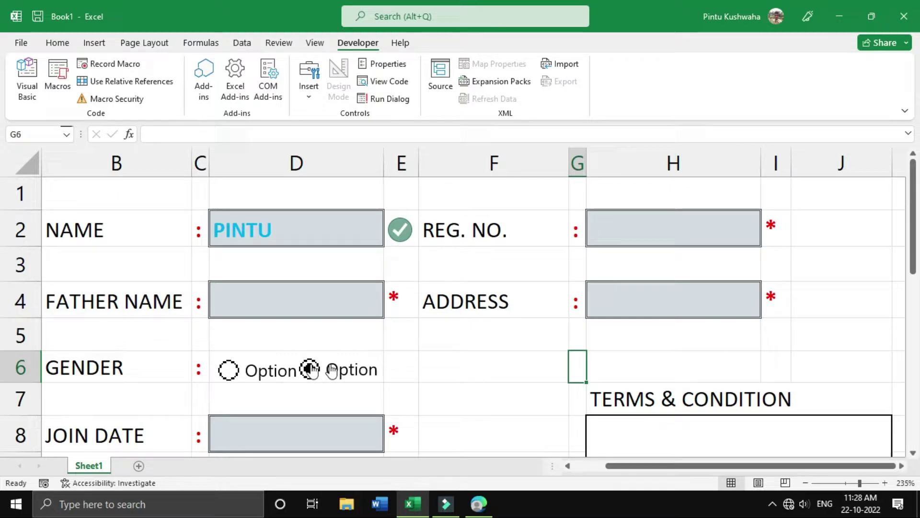
Replace the first gender option button's label with MALE
left_click(230, 370, "ctrl")
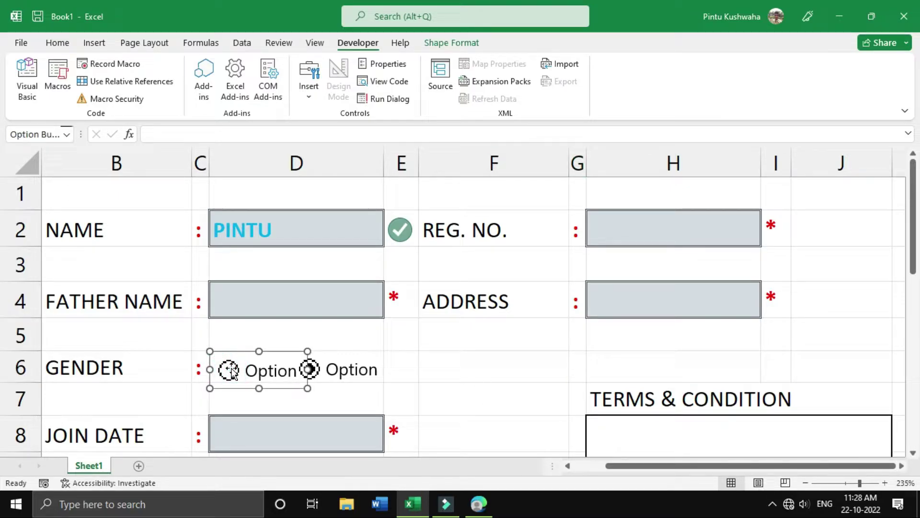
left_click(250, 372)
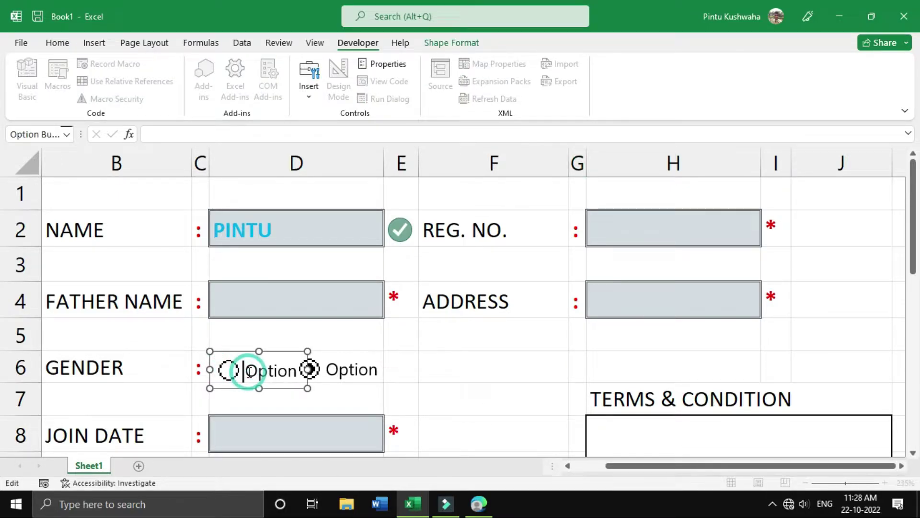
key("Delete")
key("Delete")
key("Delete")
key("Delete")
key("Delete")
key("Delete")
key("Delete")
key("Delete")
key("Delete")
key("Delete")
key("Delete")
key("Delete")
key("Delete")
key("Delete")
key("Delete")
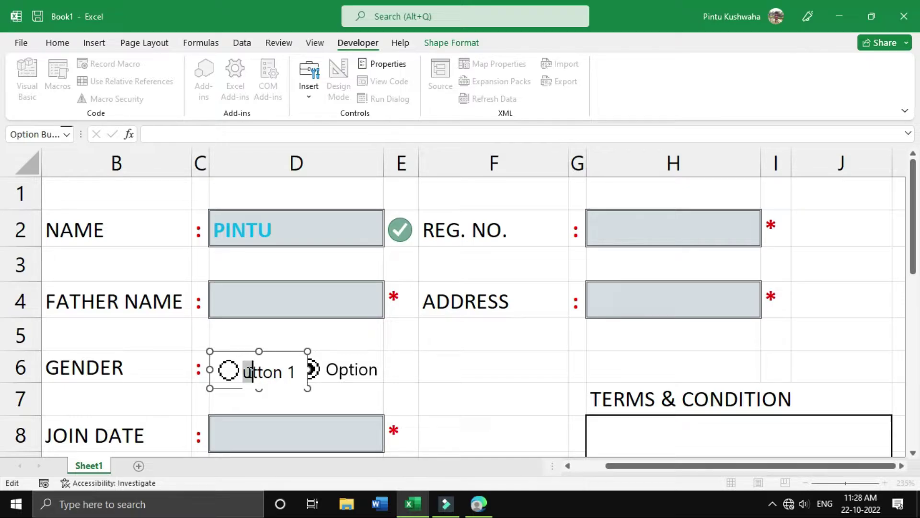
type("MALE")
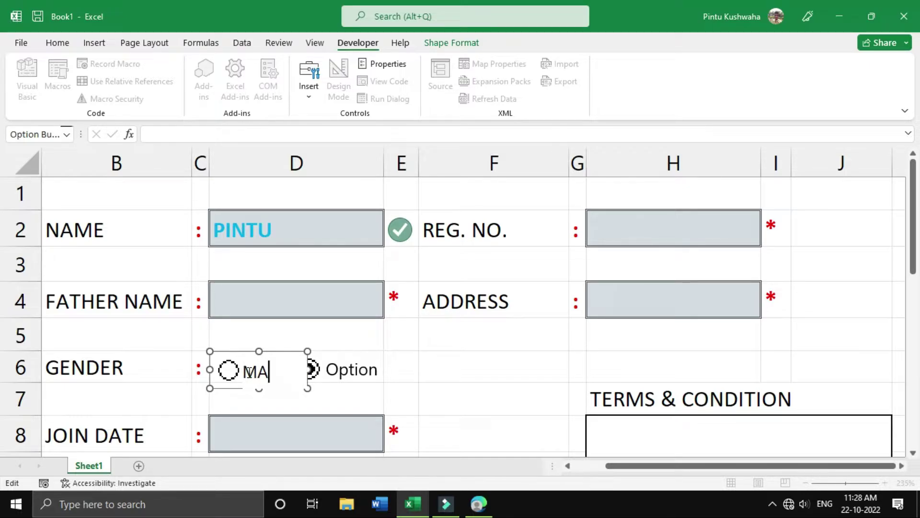
left_click(538, 368)
Replace the second gender option button's label with FEMALE
left_click(327, 371, "ctrl")
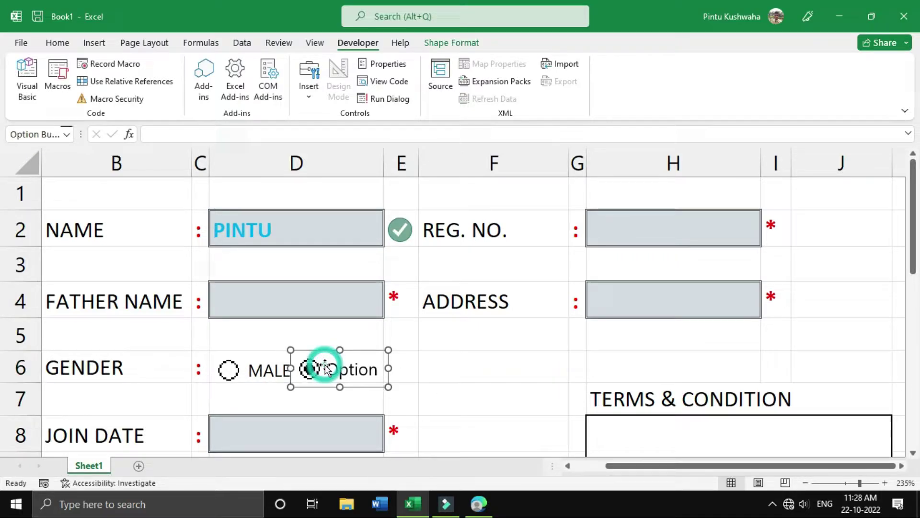
left_click(328, 370)
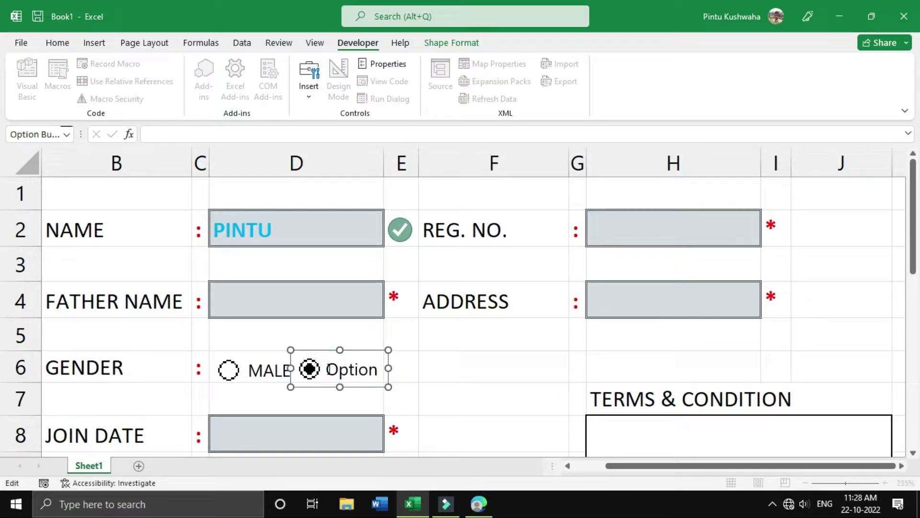
key("ctrl+a")
key("Delete")
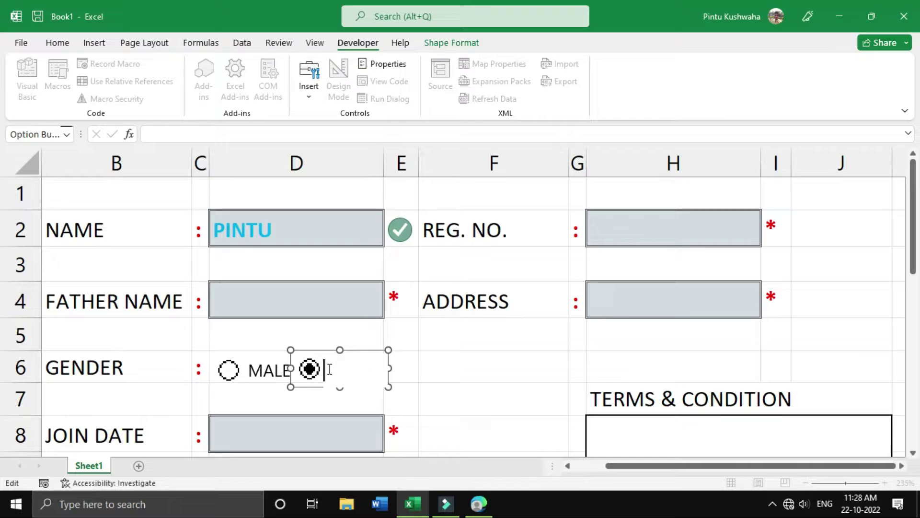
type("FDE")
type("EMALE")
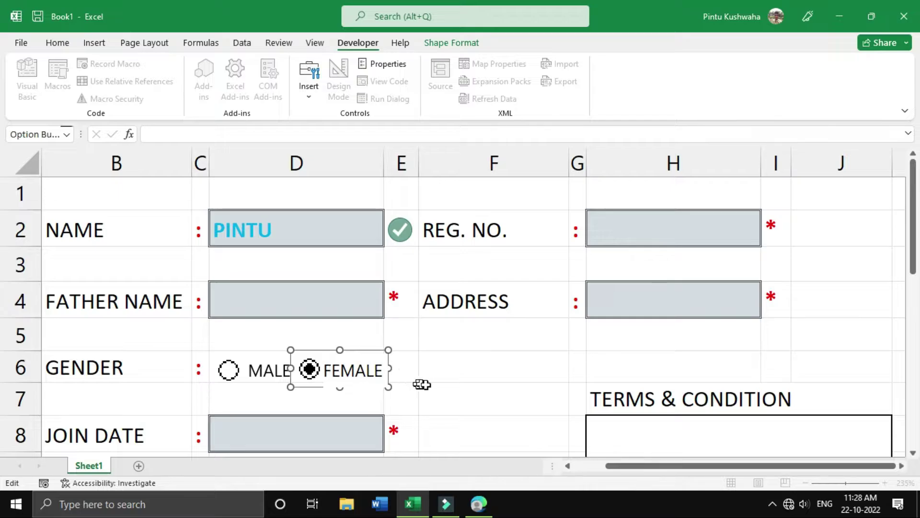
left_click(514, 394)
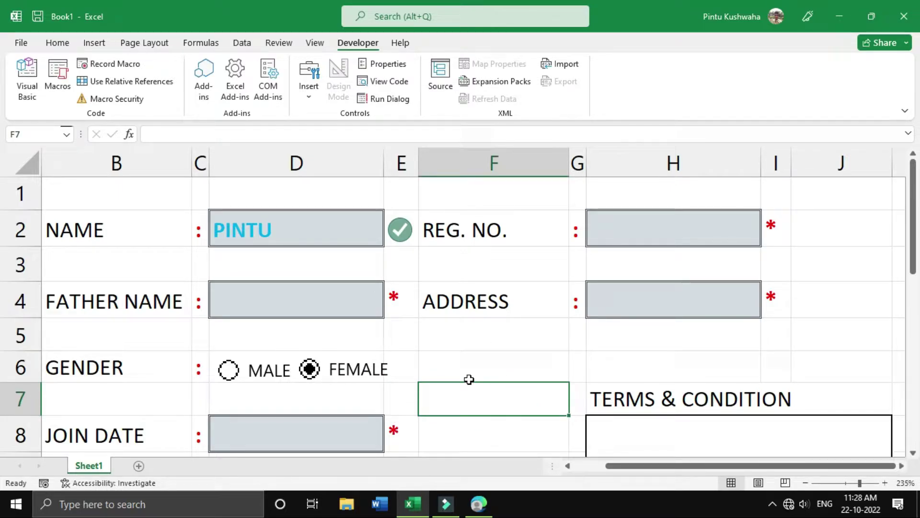
Test the MALE and FEMALE option buttons, ending on FEMALE, and widen column D slightly to fit both labels
left_click(228, 371)
left_click(309, 379)
left_click_drag(384, 163, 393, 163)
left_click(504, 357)
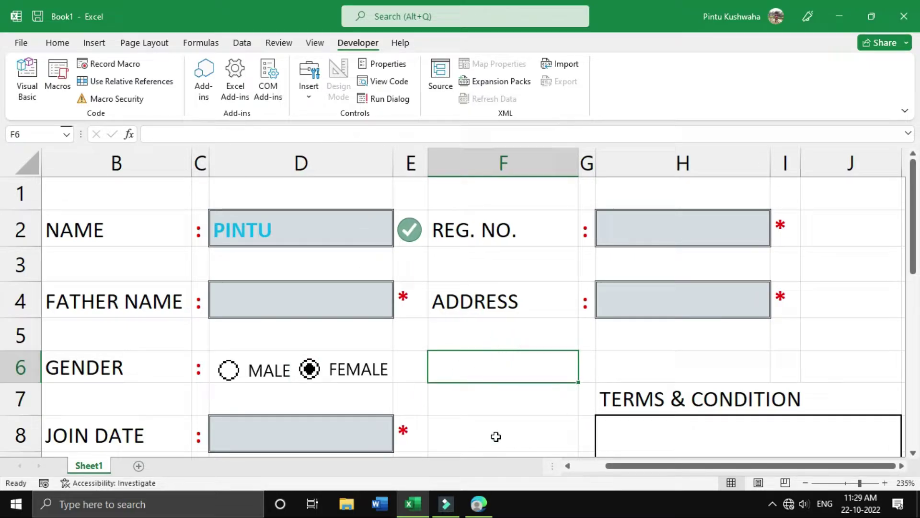
Insert a check box form control across the TERMS & CONDITION heading in row 7
left_click(496, 436)
scroll(529, 395, "down", 1)
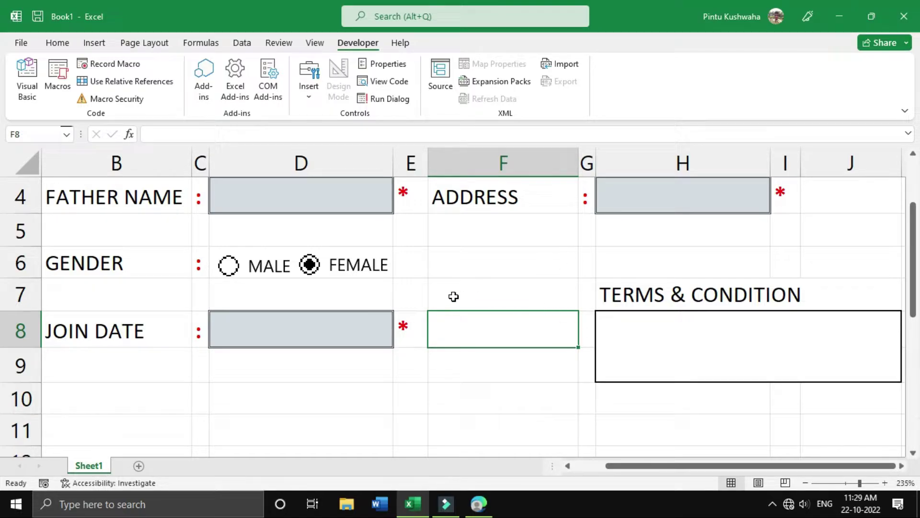
left_click(317, 96)
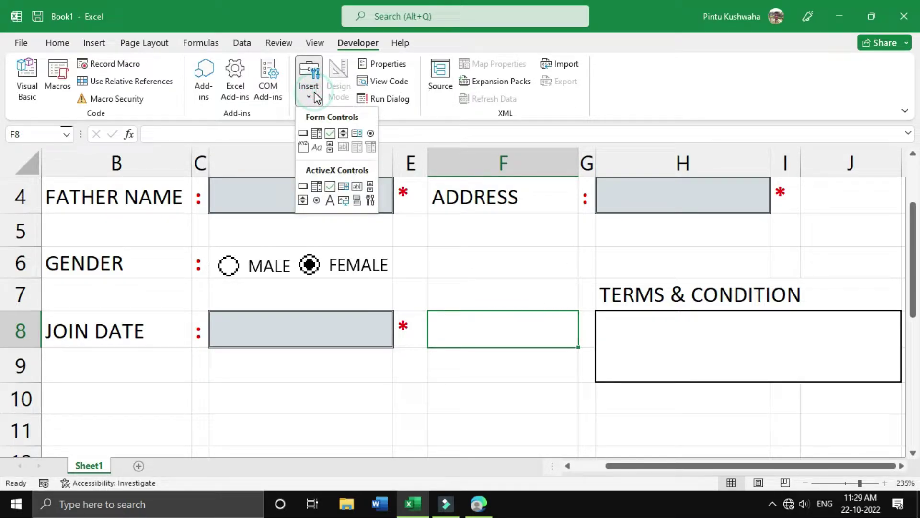
left_click(330, 134)
left_click_drag(580, 280, 829, 281)
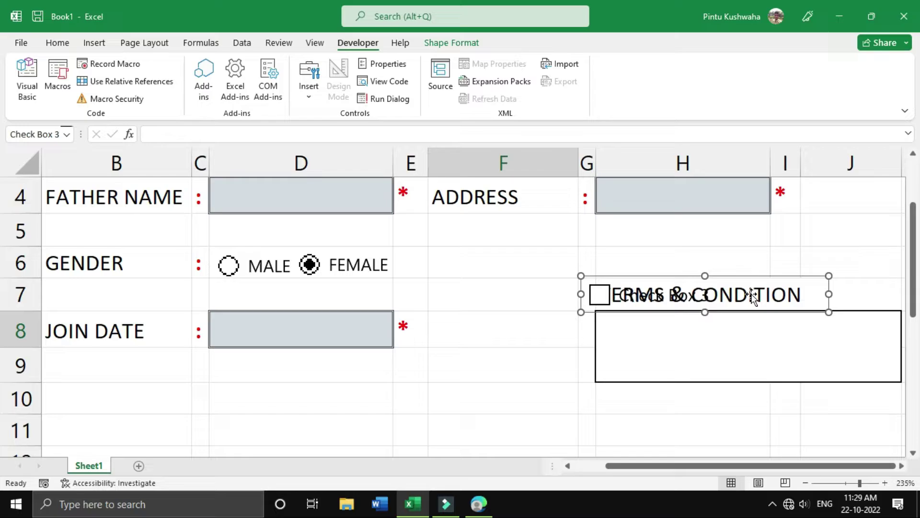
Nudge the check box left until its square sits just before the TERMS & CONDITION heading
key("Left")
key("Left")
key("Left")
key("Left")
key("Left")
key("Left")
key("Left")
key("Left")
key("Left")
key("Left")
key("Left")
key("Left")
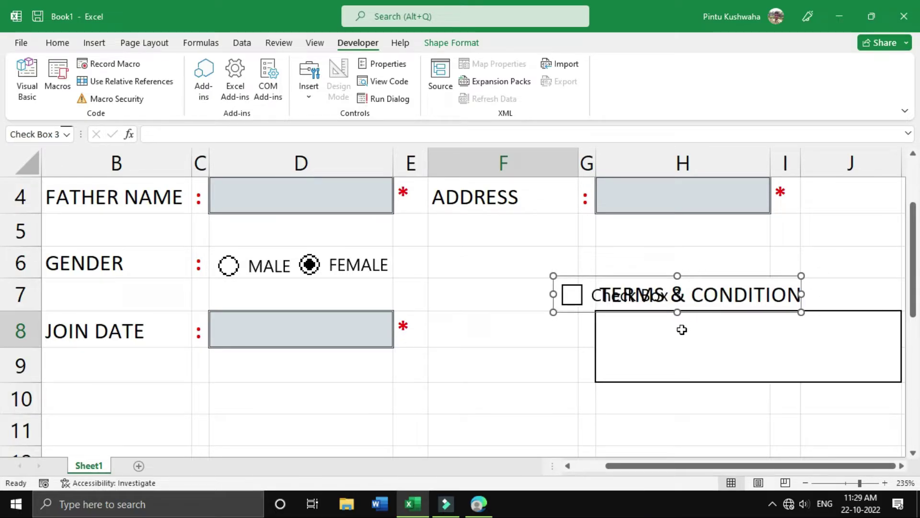
key("Right")
key("Right")
key("Right")
key("Right")
key("Right")
key("Right")
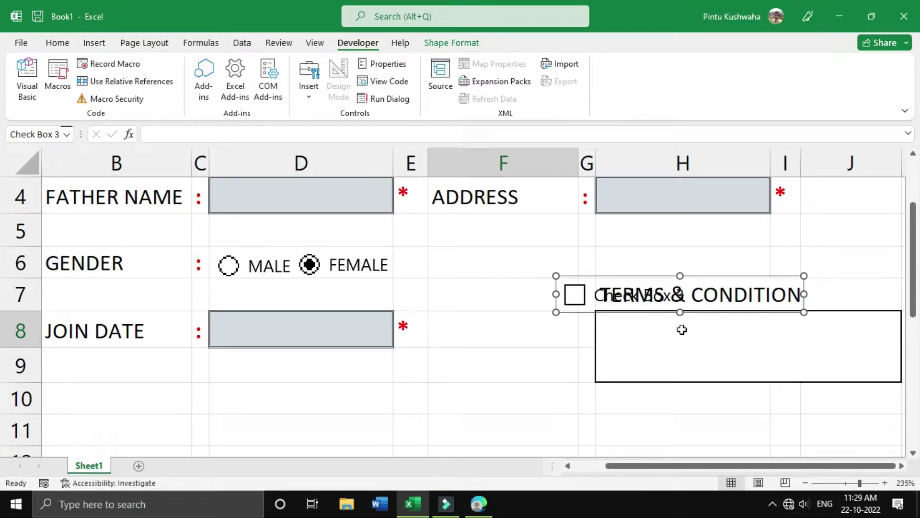
key("Right")
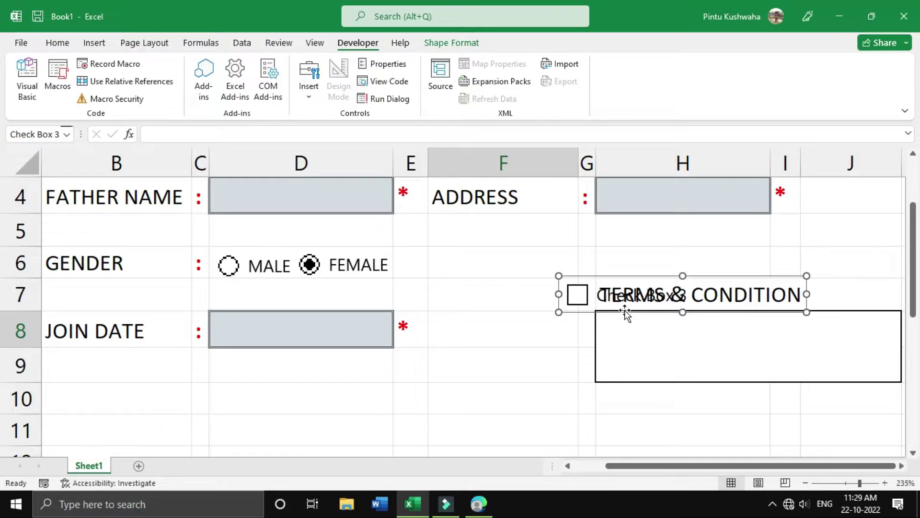
Delete the check box's label text so only its square remains beside the TERMS & CONDITION heading
left_click(599, 296)
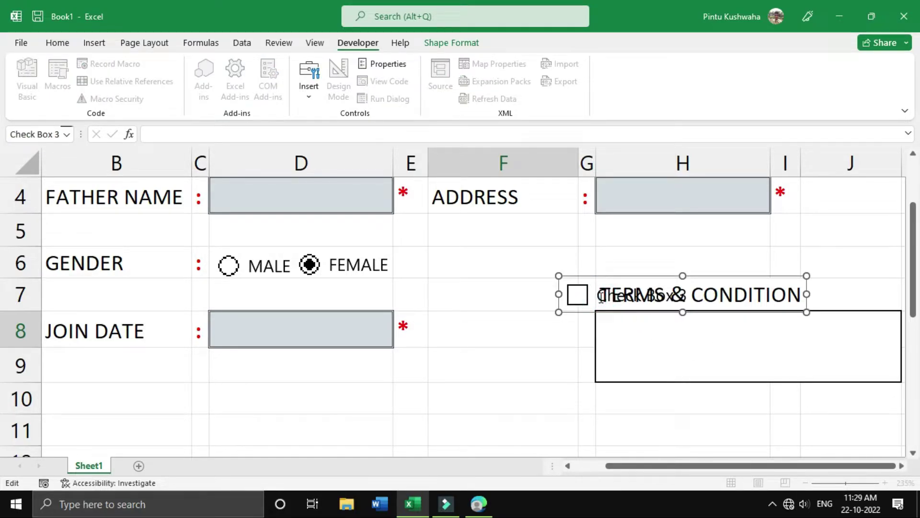
key("Delete")
key("Delete")
key("Delete")
key("Delete")
key("Delete")
key("Delete")
key("Delete")
key("Delete")
key("Delete")
key("Delete")
key("Delete")
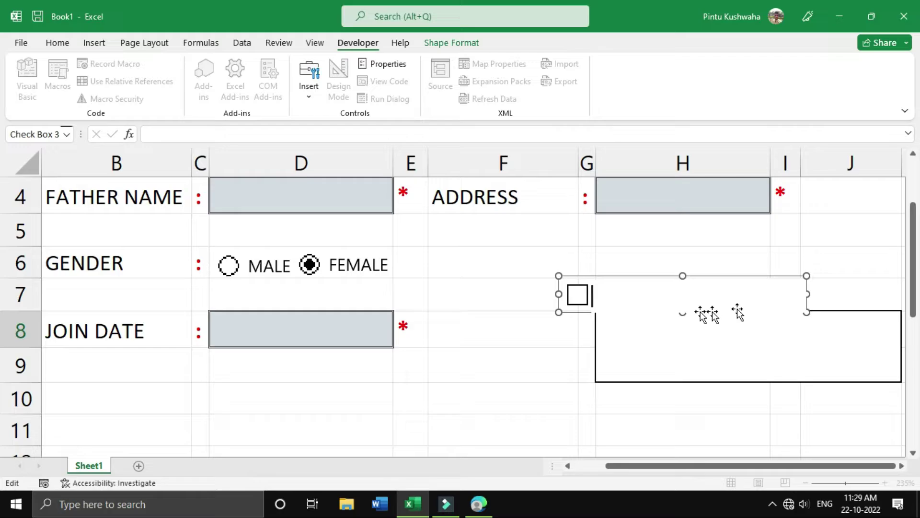
left_click(534, 367)
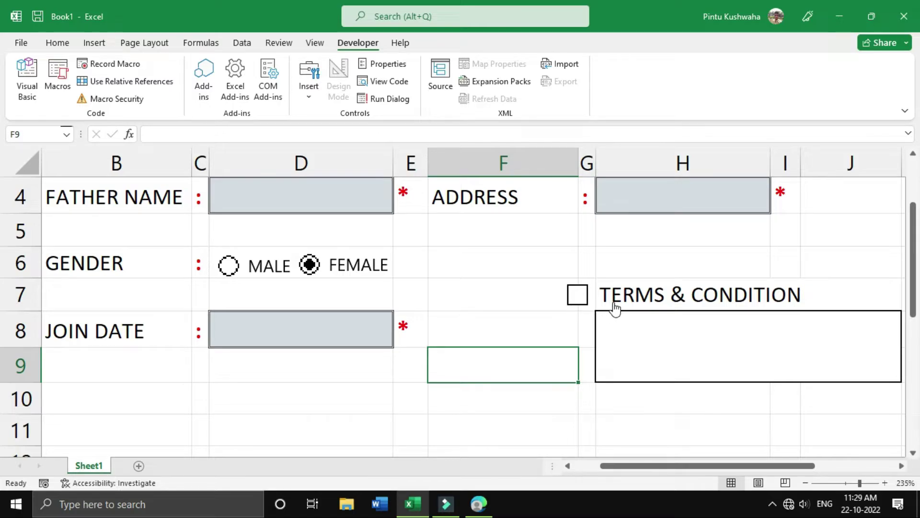
Test the TERMS & CONDITION check box by ticking and clearing it, leaving it unticked
left_click(582, 306)
left_click(581, 304)
left_click(576, 302)
left_click(577, 303)
Collapse the ribbon to show tabs only and bring the form's fields and terms box into view
scroll(483, 355, "up", 1)
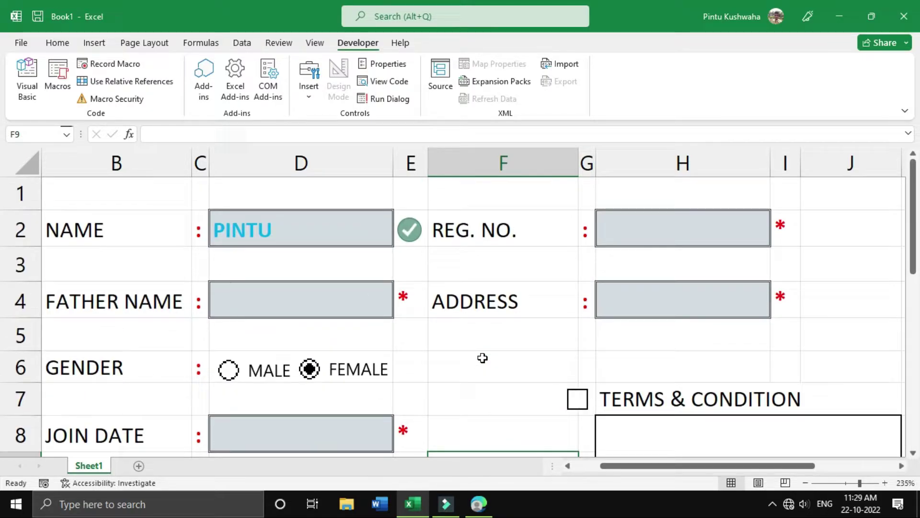
left_click(904, 111)
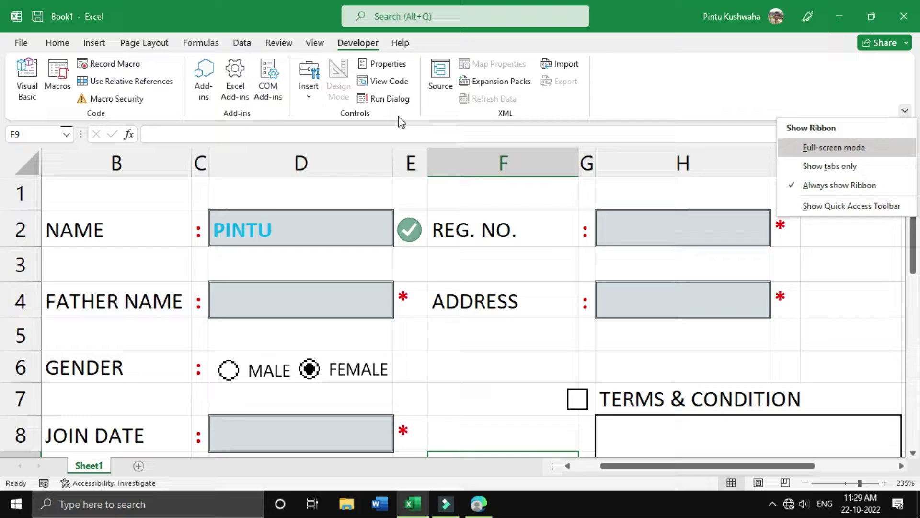
left_click(871, 165)
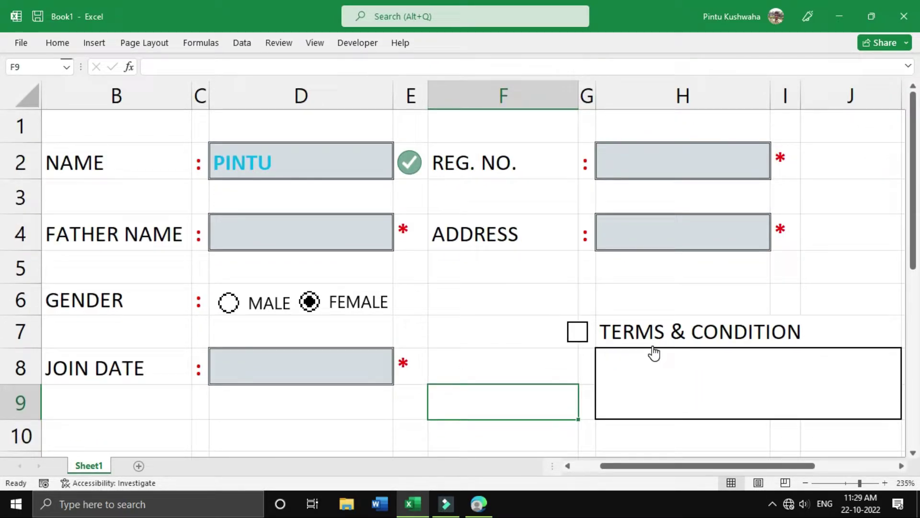
scroll(654, 352, "down", 1)
scroll(654, 396, "up", 1)
left_click_drag(702, 465, 762, 461)
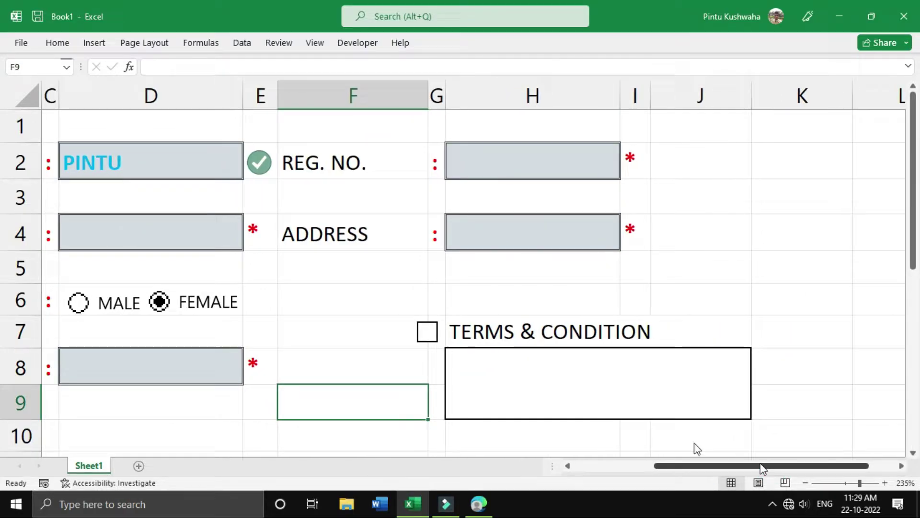
Switch between the MALE and FEMALE option buttons to test them again, ending on FEMALE
left_click(71, 302)
left_click(141, 301)
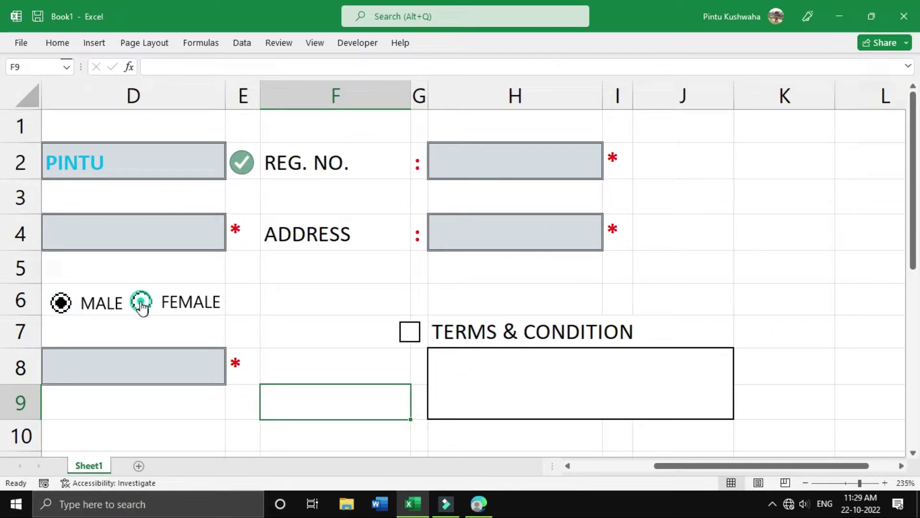
left_click(73, 304)
left_click(138, 301)
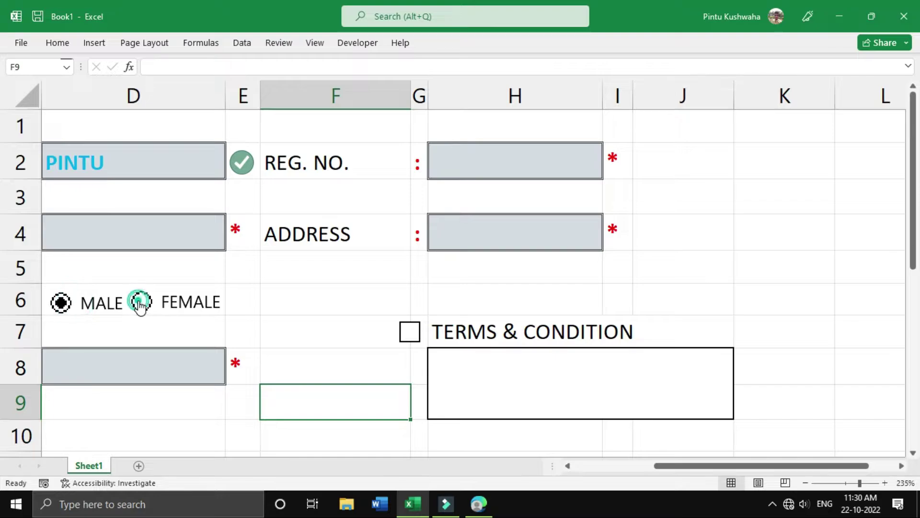
left_click(801, 302)
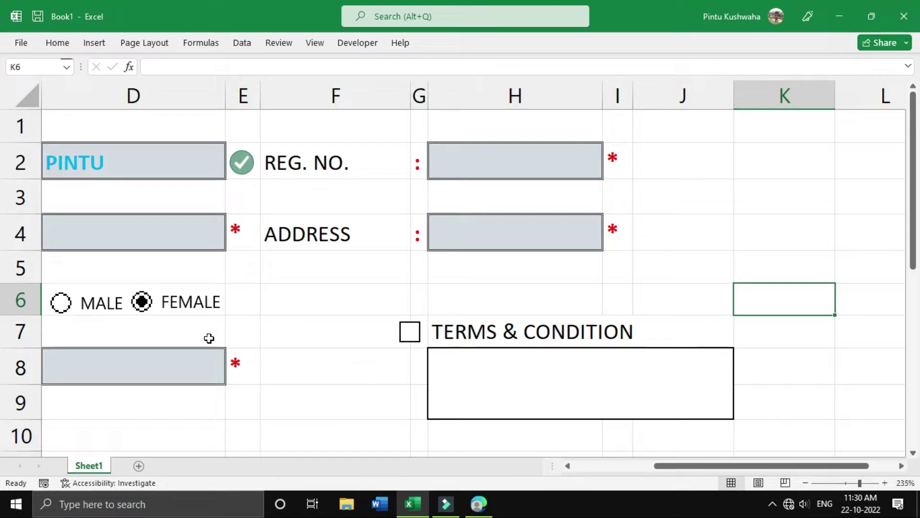
Link the MALE option button to cell K6 through its control format settings
left_click(62, 302, "ctrl")
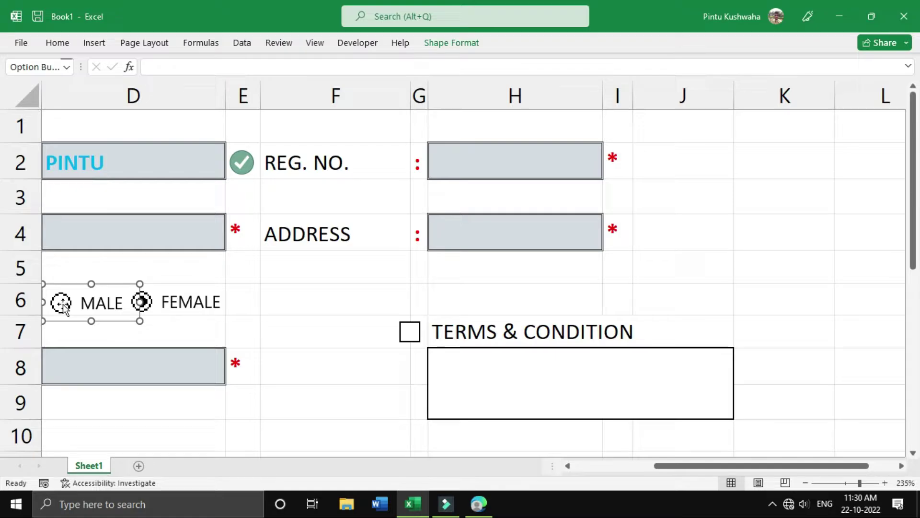
right_click(64, 308)
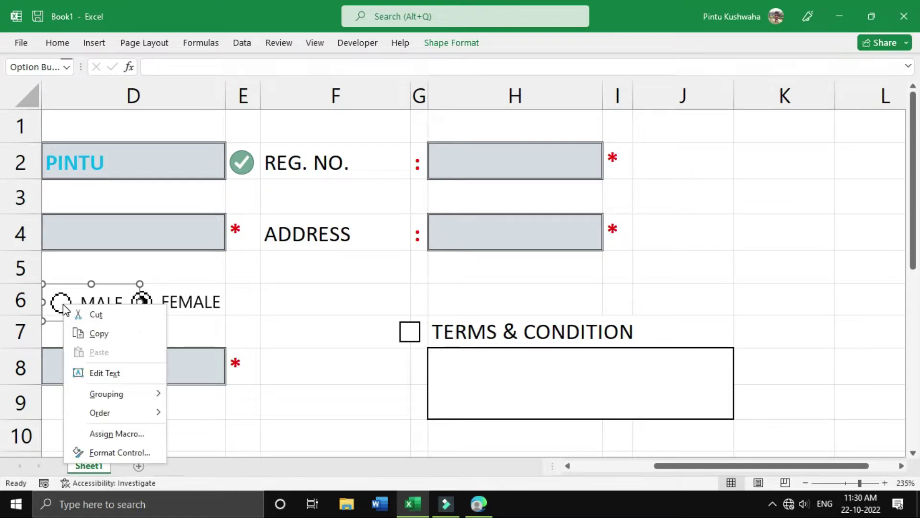
left_click(122, 454)
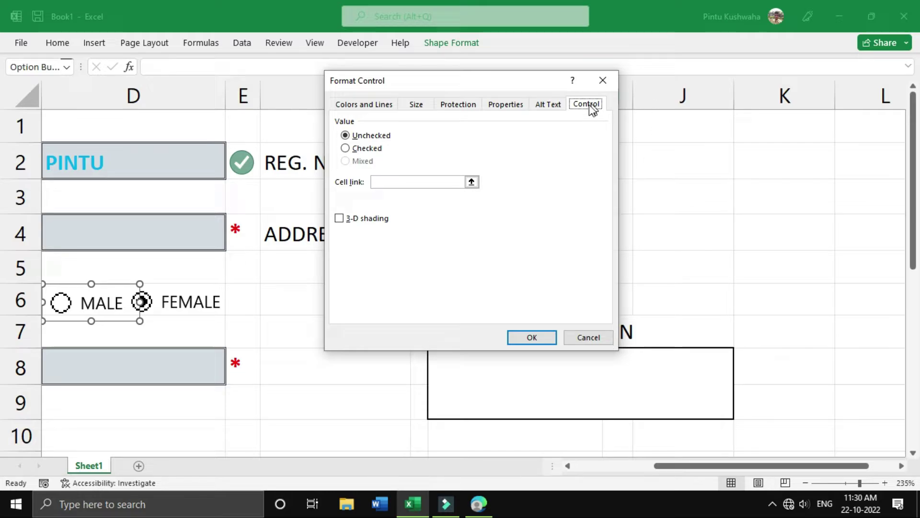
left_click_drag(527, 85, 304, 146)
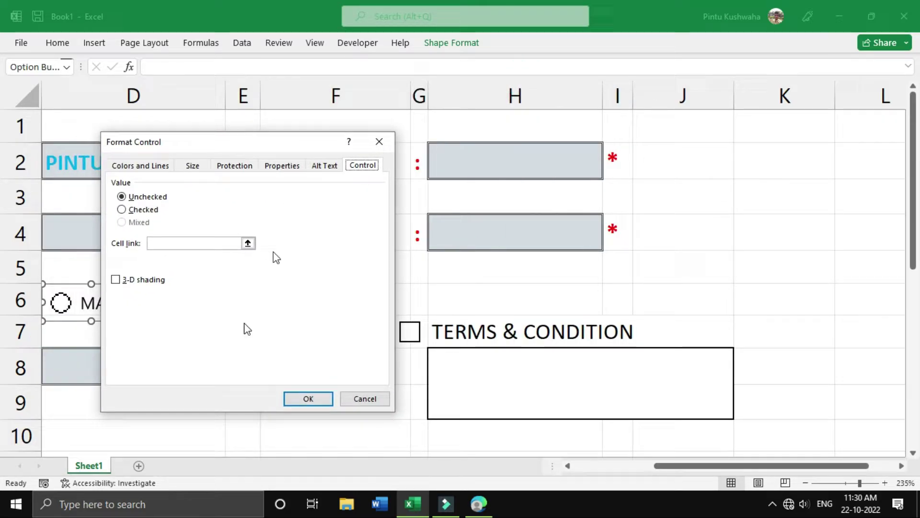
left_click(188, 247)
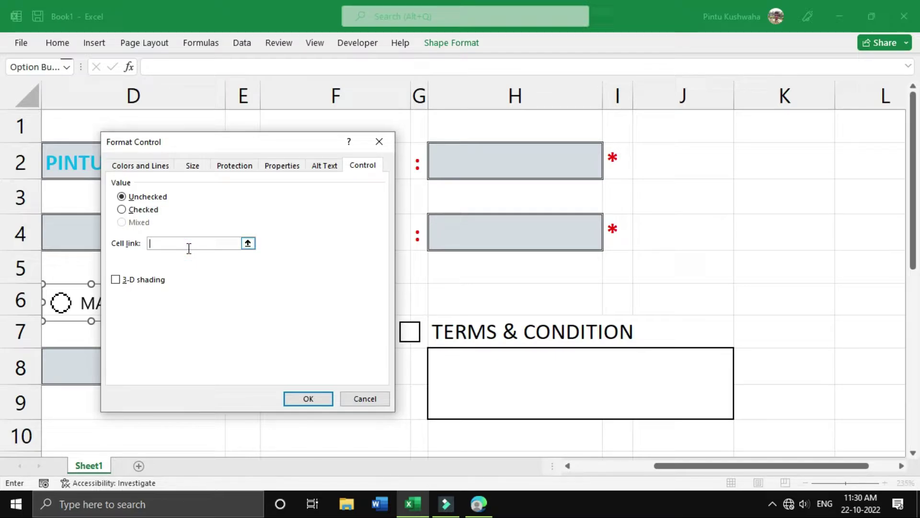
left_click(808, 296)
left_click(308, 399)
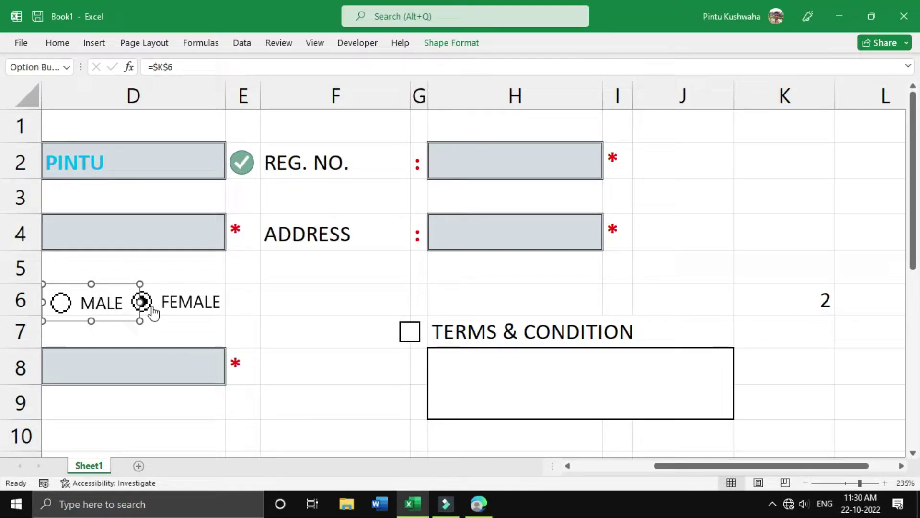
Test the linked option buttons by choosing MALE, and leave an empty cell selected
left_click(315, 339)
left_click(66, 310)
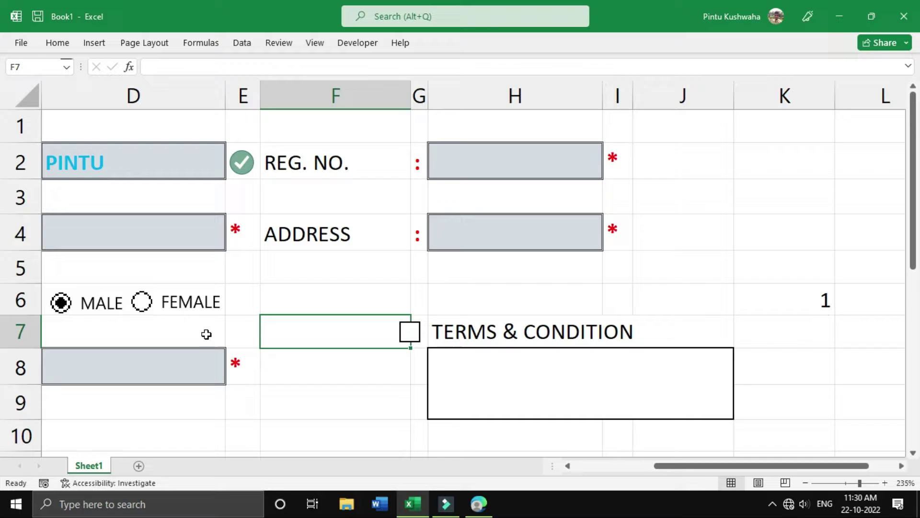
left_click(357, 431)
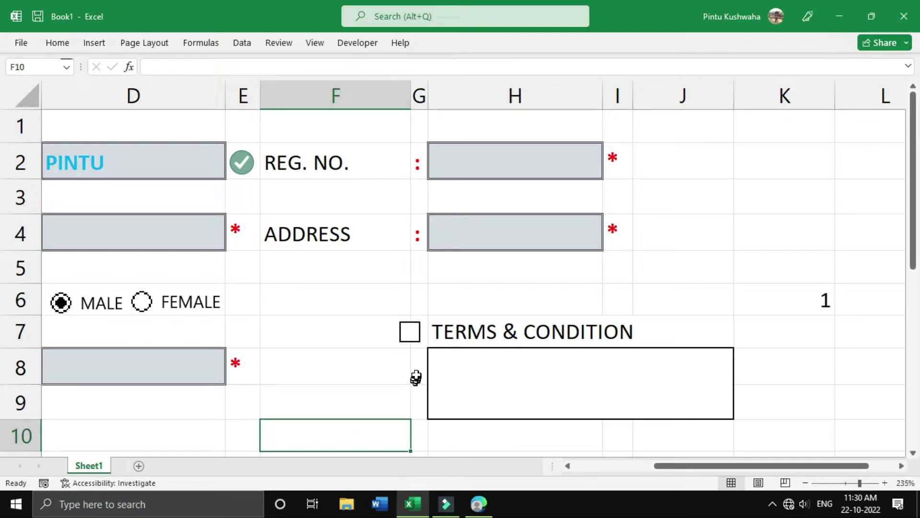
Link the TERMS & CONDITION check box to cell K7 through its control format settings
left_click(404, 332, "ctrl")
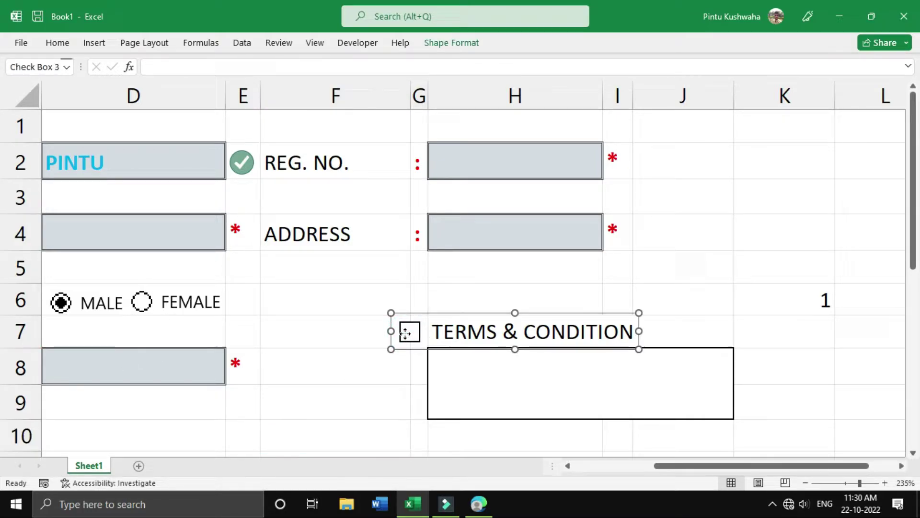
right_click(405, 333)
left_click(440, 324)
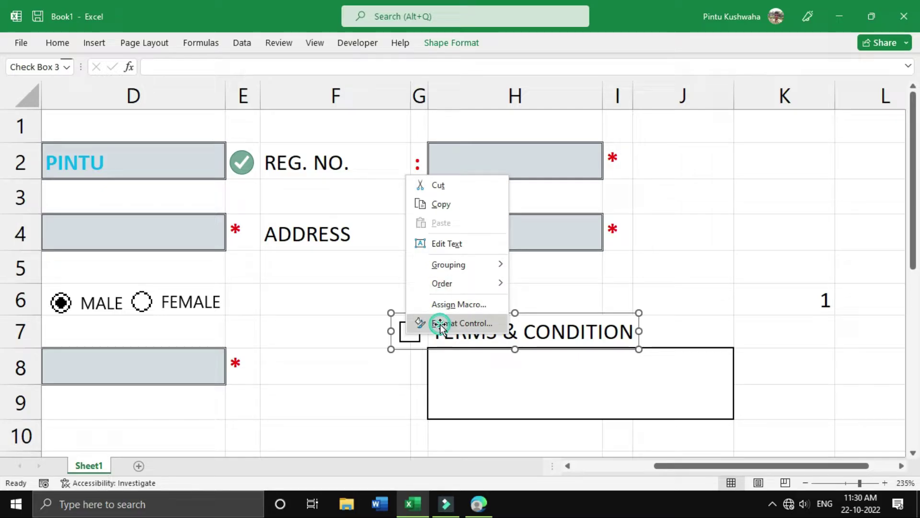
left_click(203, 243)
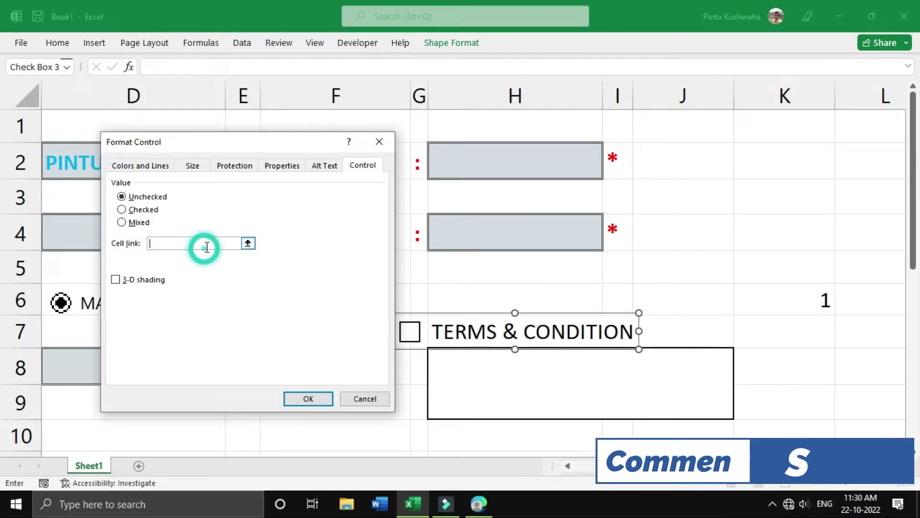
left_click(821, 343)
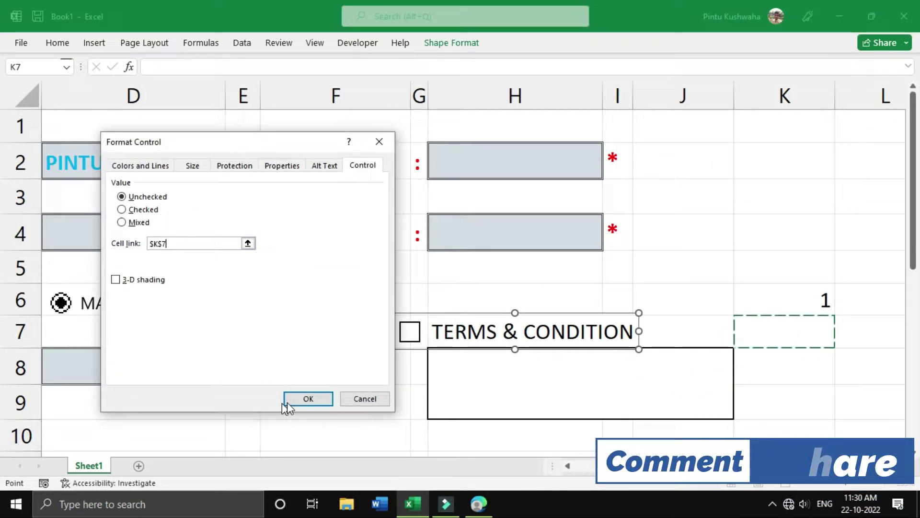
left_click(306, 399)
Test the linked TERMS & CONDITION check box by ticking it and clearing it again
left_click(369, 415)
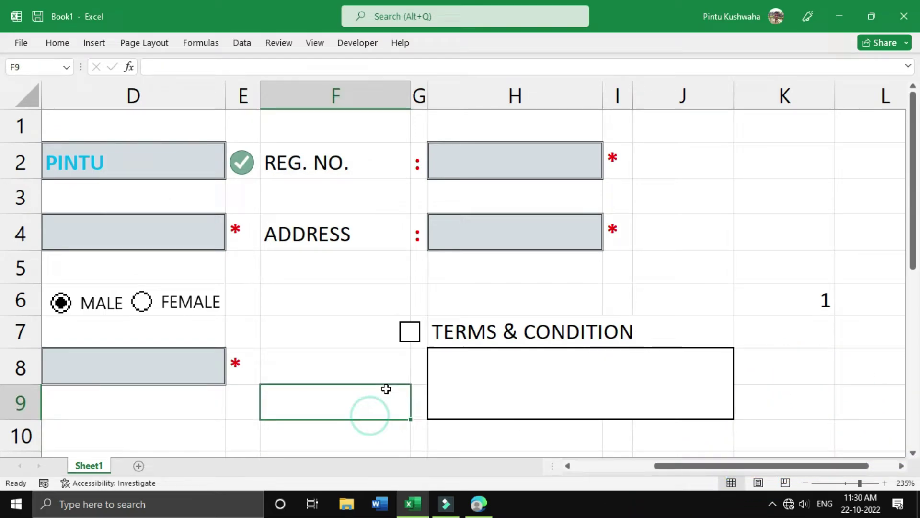
left_click(411, 333)
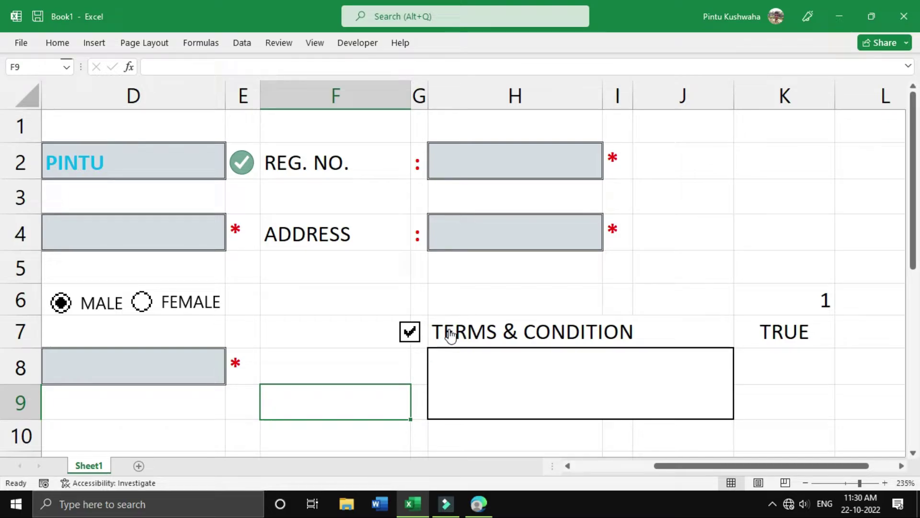
left_click(410, 332)
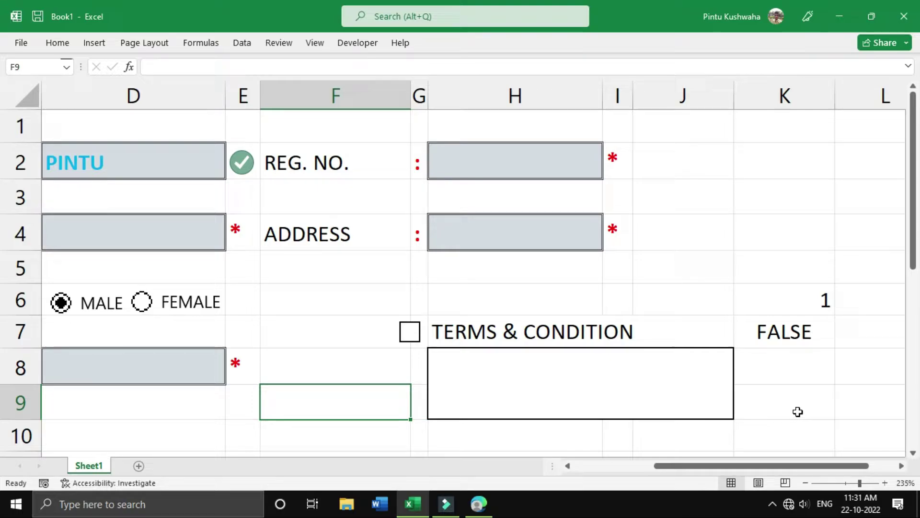
left_click_drag(783, 464, 763, 467)
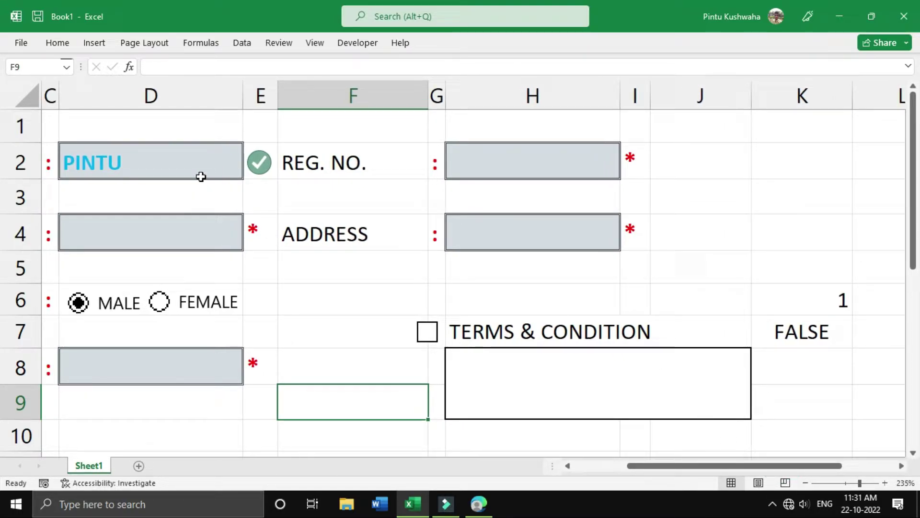
left_click(189, 160)
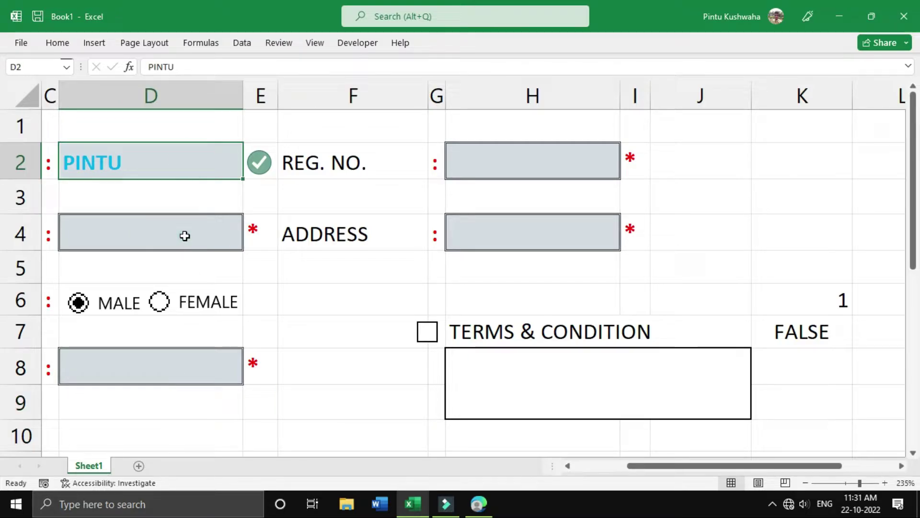
left_click(185, 233)
left_click(192, 380)
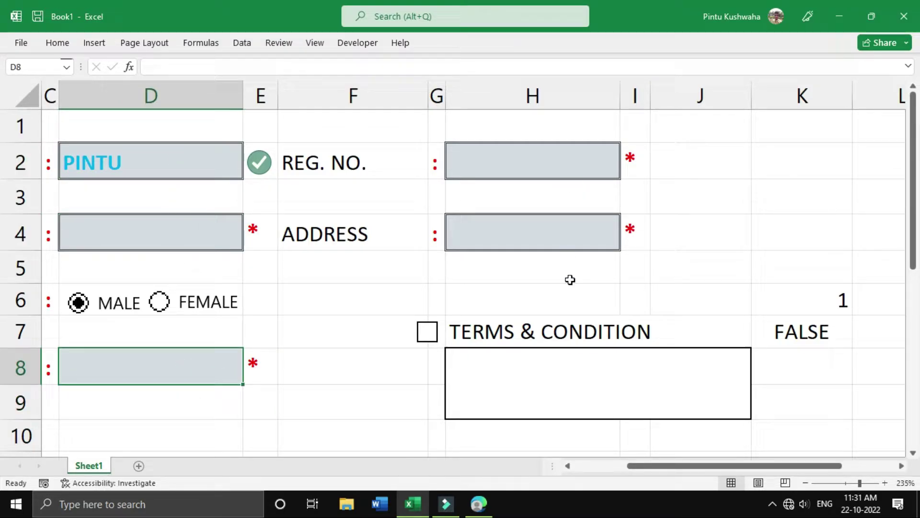
left_click(578, 237)
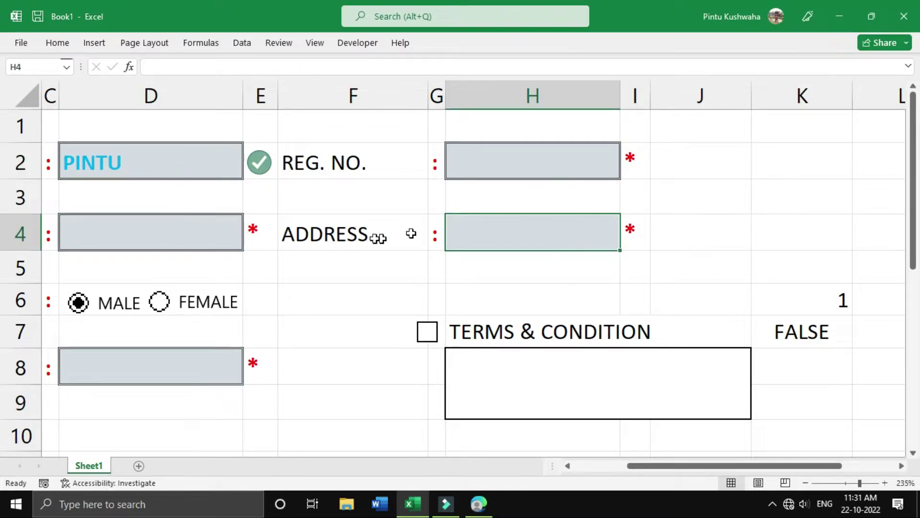
Enter =COUNTA(D2,D4,D8,H2,H4) in cell K5 to count the filled form fields
left_click(782, 277)
type("=")
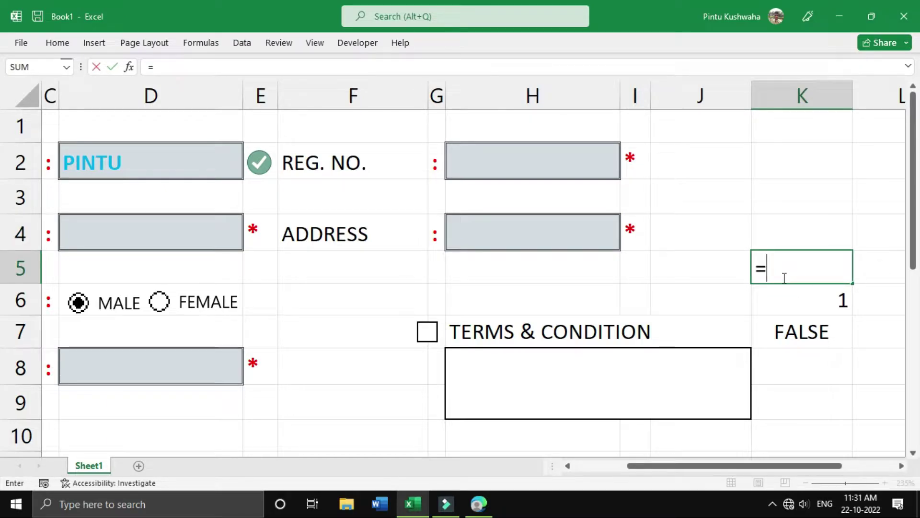
type("COUNTA")
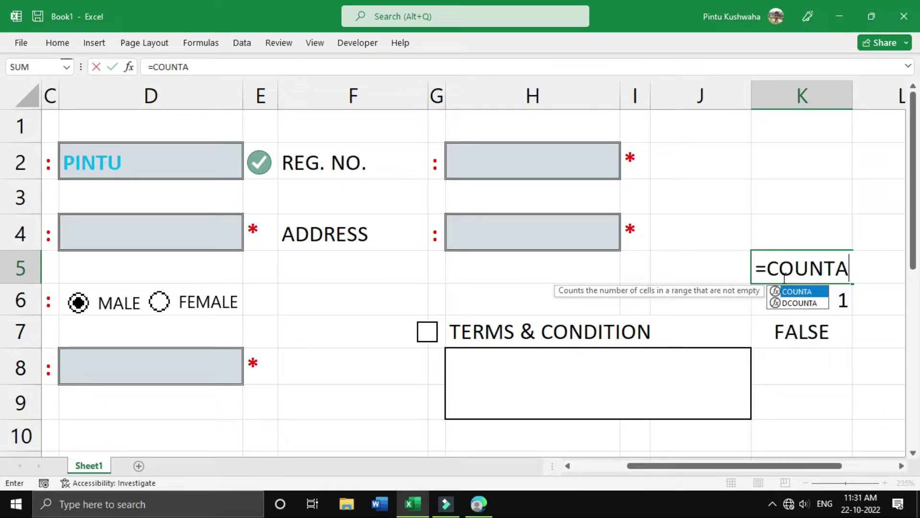
type("(")
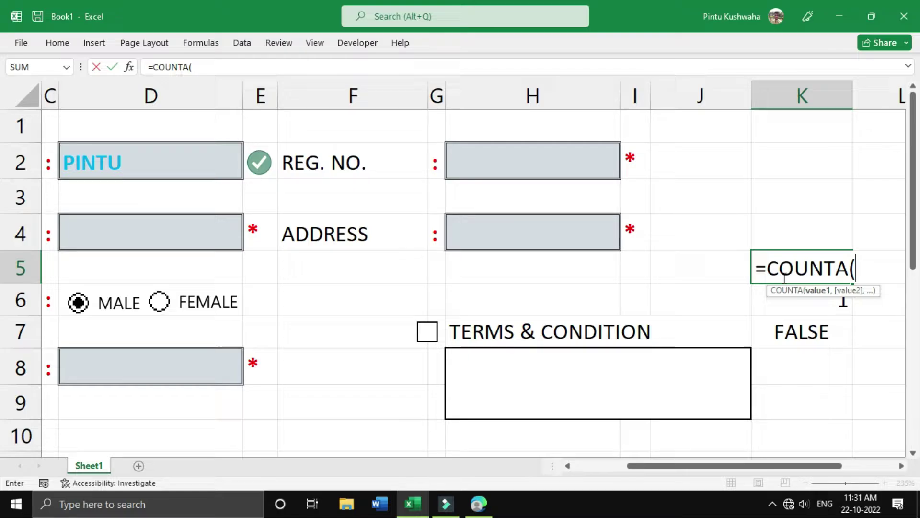
left_click(201, 167)
type(",")
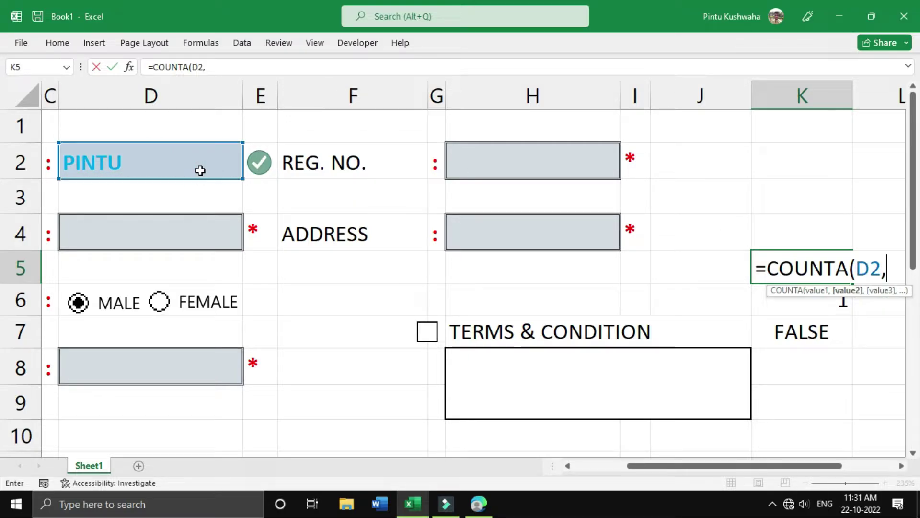
left_click(179, 240)
type(",")
left_click(171, 354)
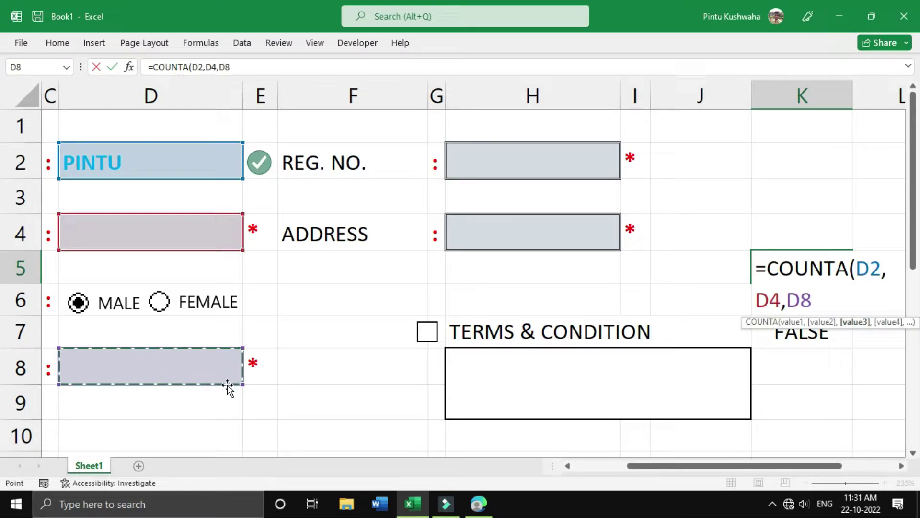
type(",")
left_click(536, 156)
type(",")
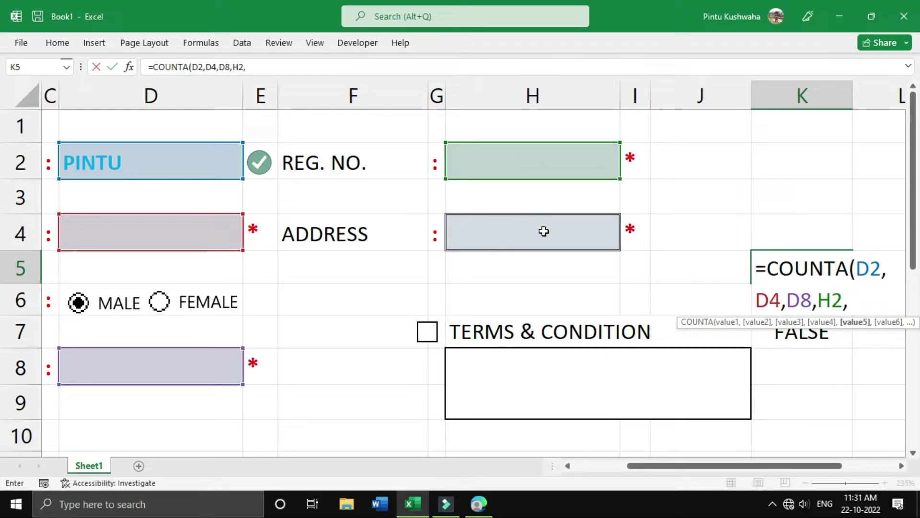
left_click(543, 232)
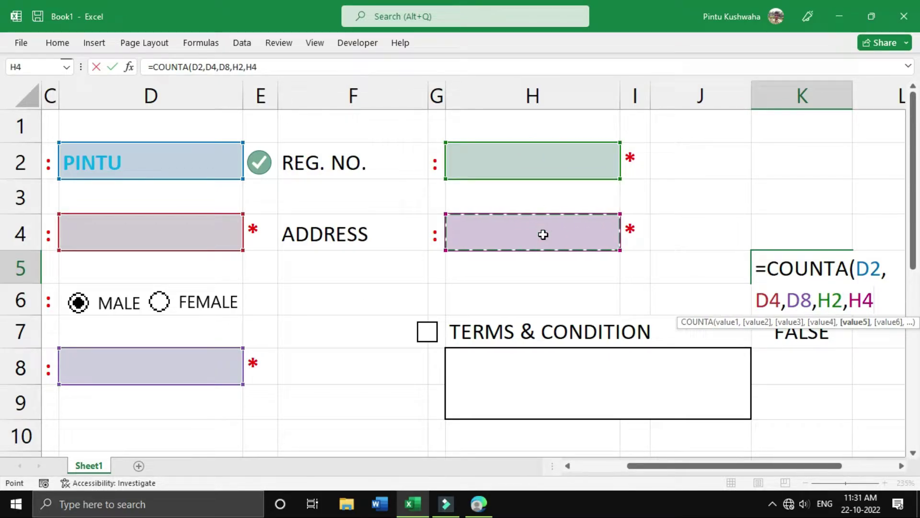
type(")")
key("Return")
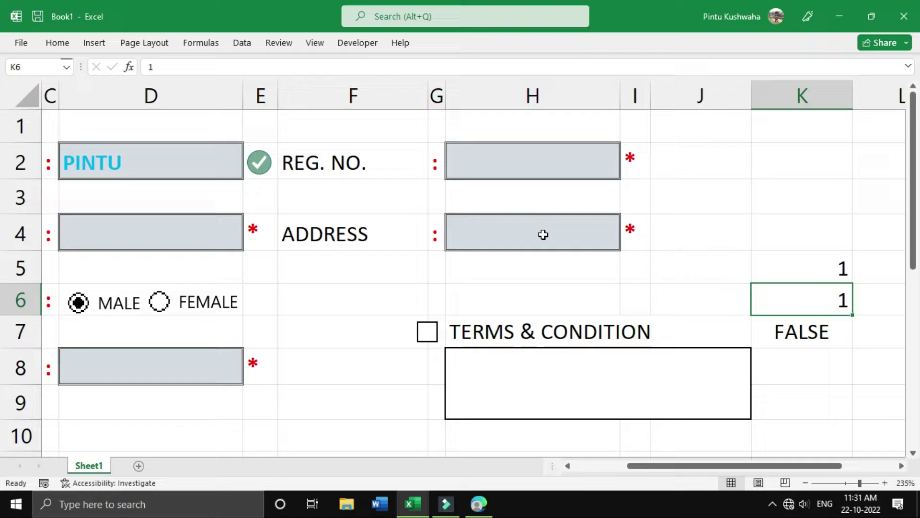
Fill the empty fields D4, D8, H2 (REG. NO.) and H4 (ADDRESS) with A to test the count
left_click(144, 165)
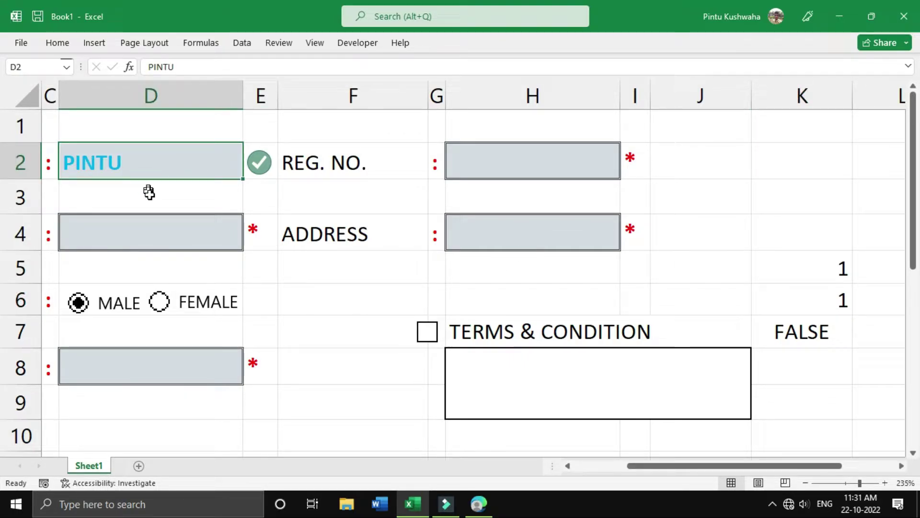
left_click(171, 243)
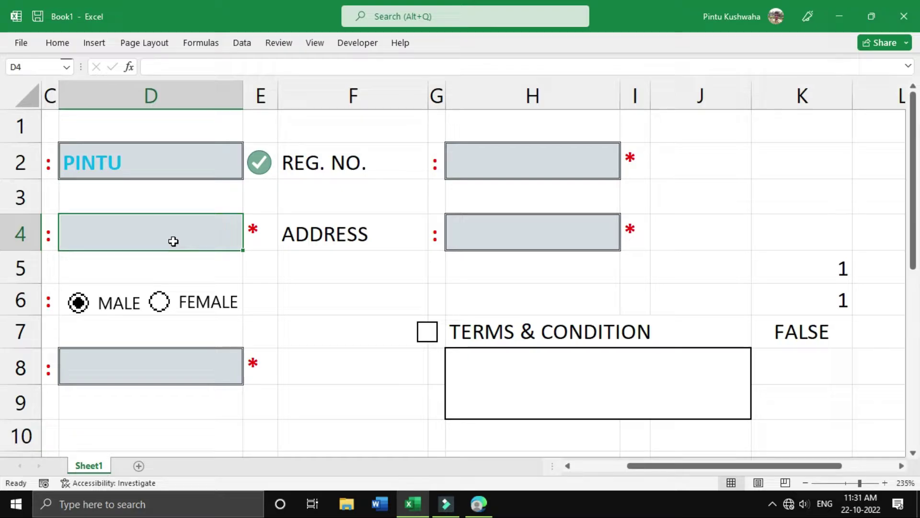
type("A")
left_click(137, 359)
type("A")
left_click(544, 155)
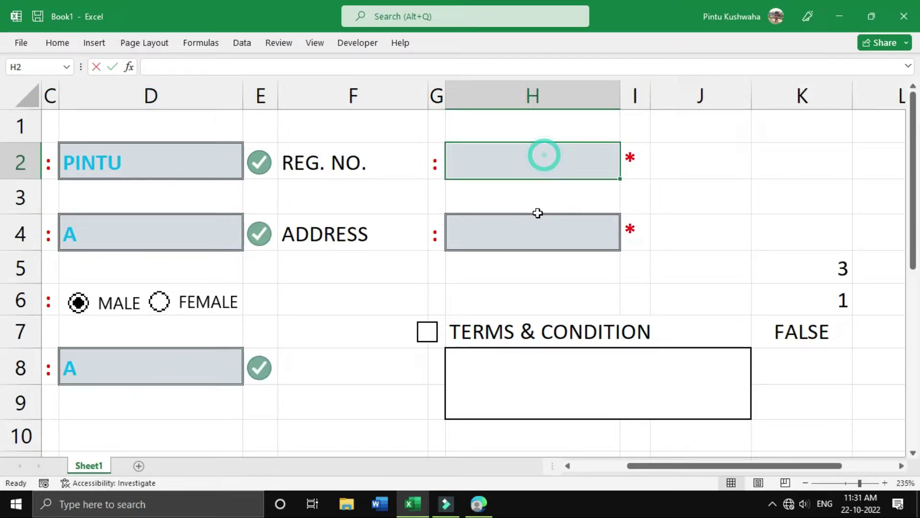
type("A")
left_click(538, 216)
type("A")
left_click(542, 272)
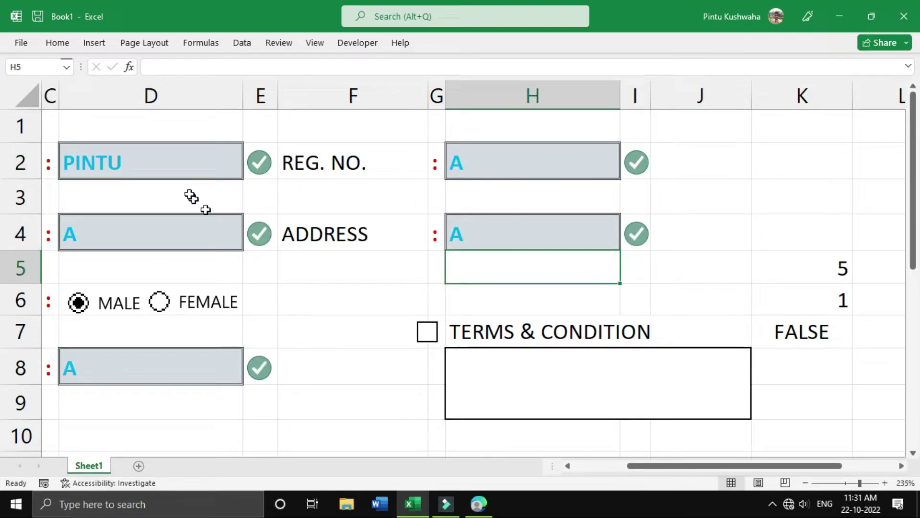
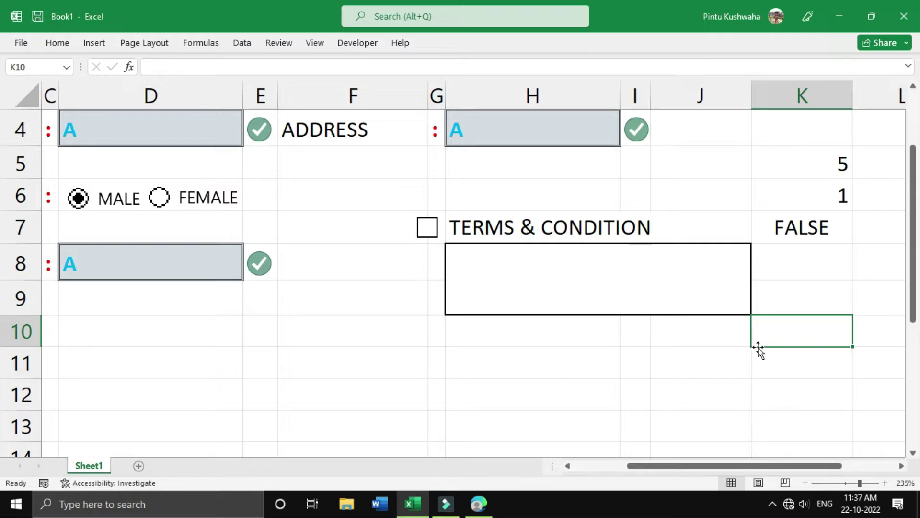
Enter =AND(K7=TRUE,K5=5) in cell K10 to check that the terms are accepted and all five fields are filled
type("=AND")
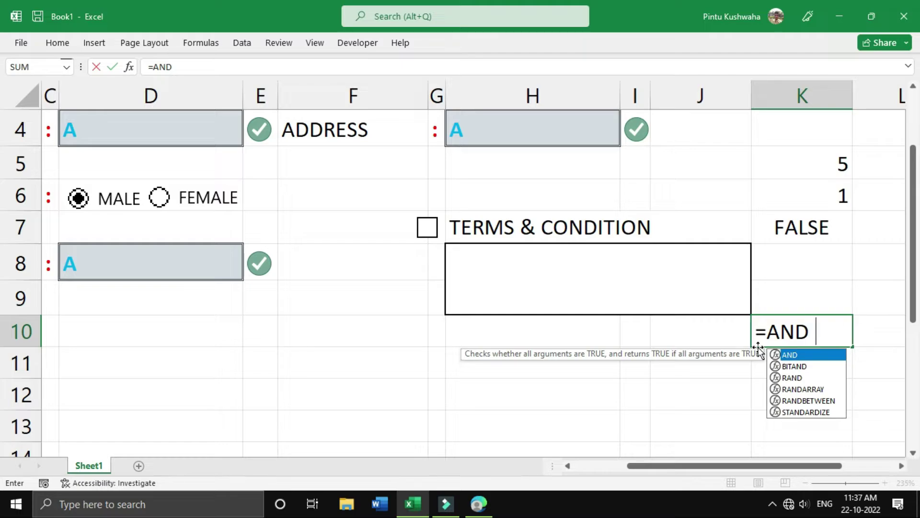
key("Tab")
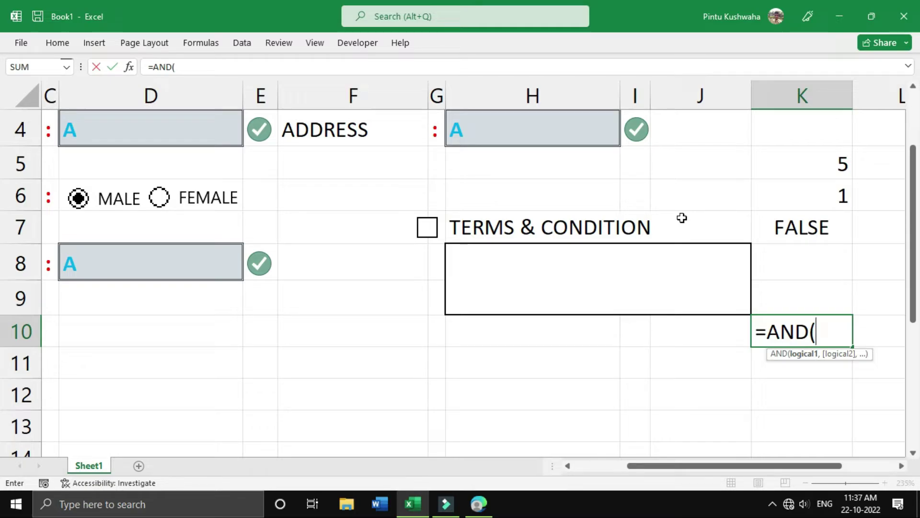
left_click(787, 228)
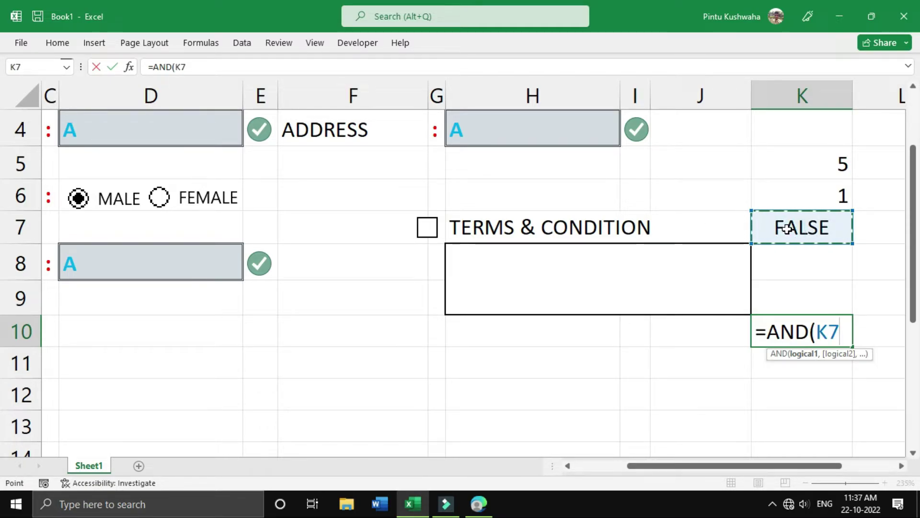
type("=")
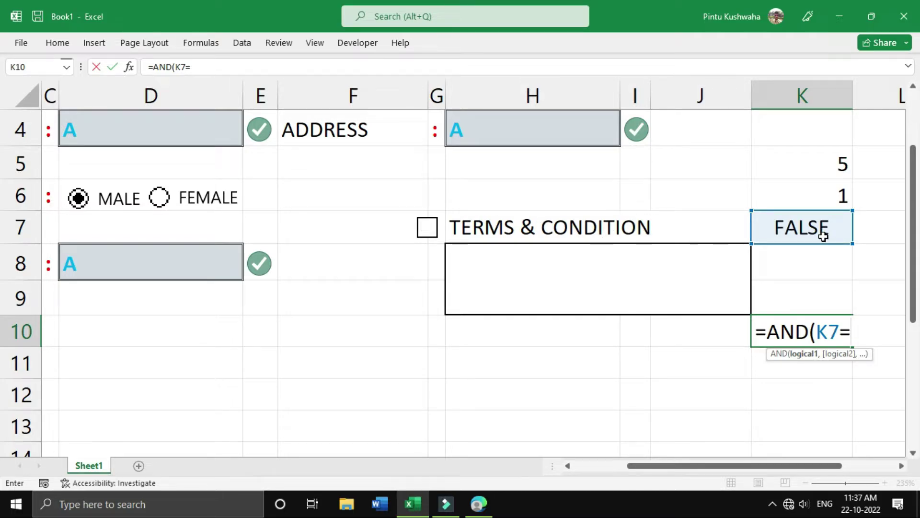
type("TRUE")
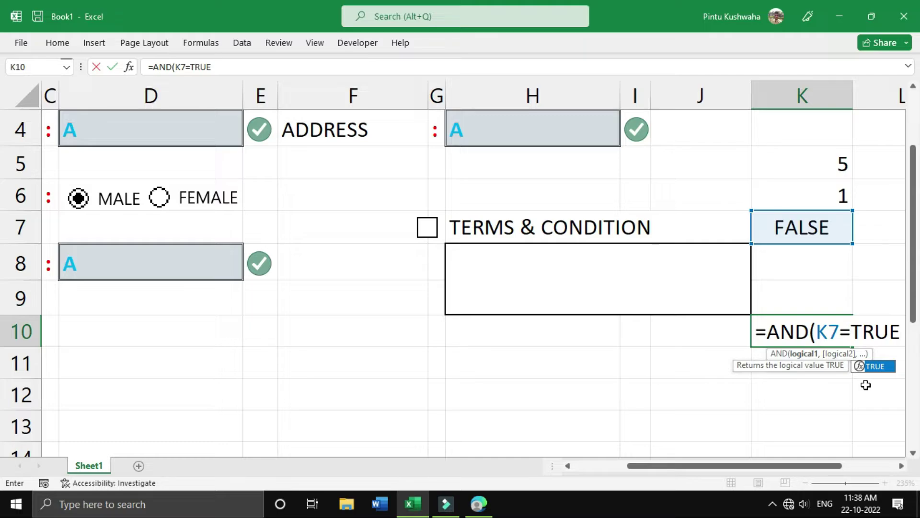
type(",")
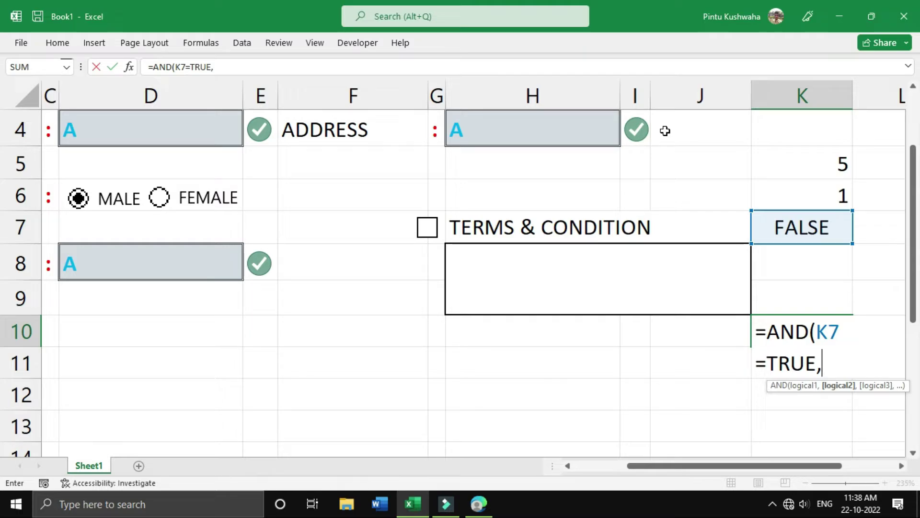
left_click(817, 167)
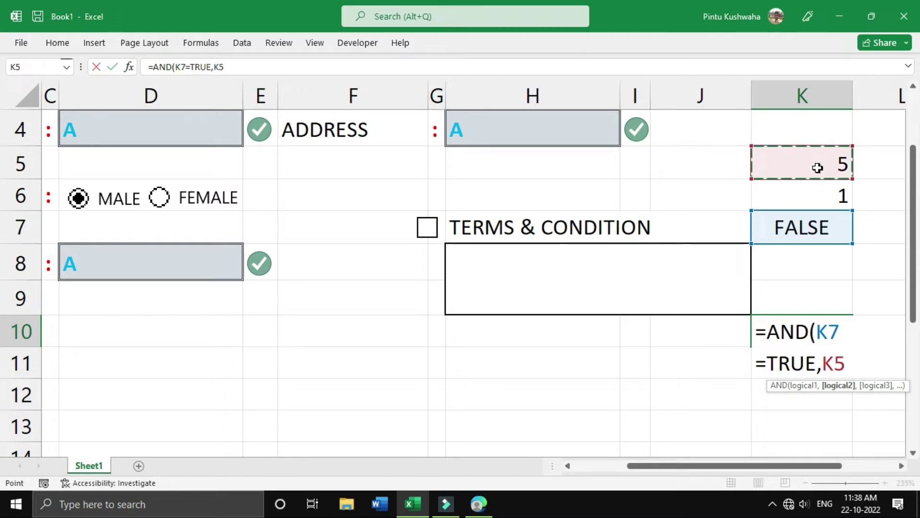
type("=")
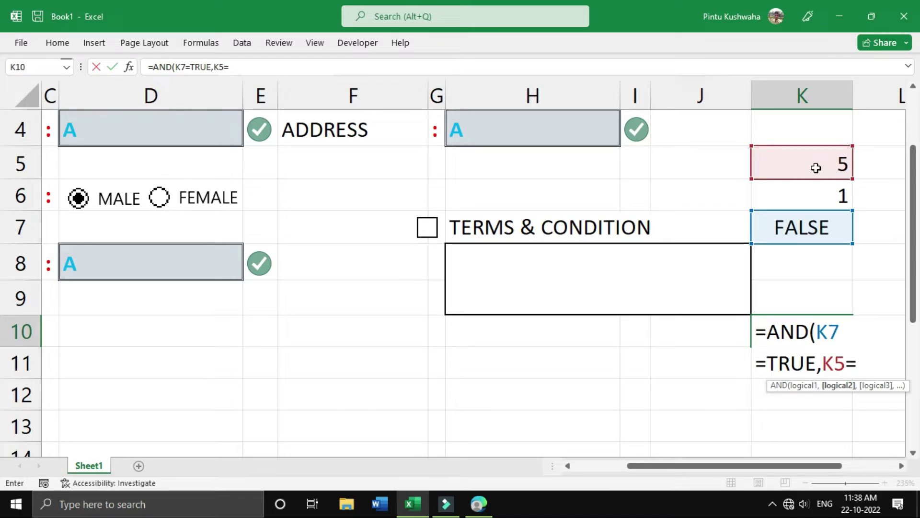
scroll(334, 258, "up", 1)
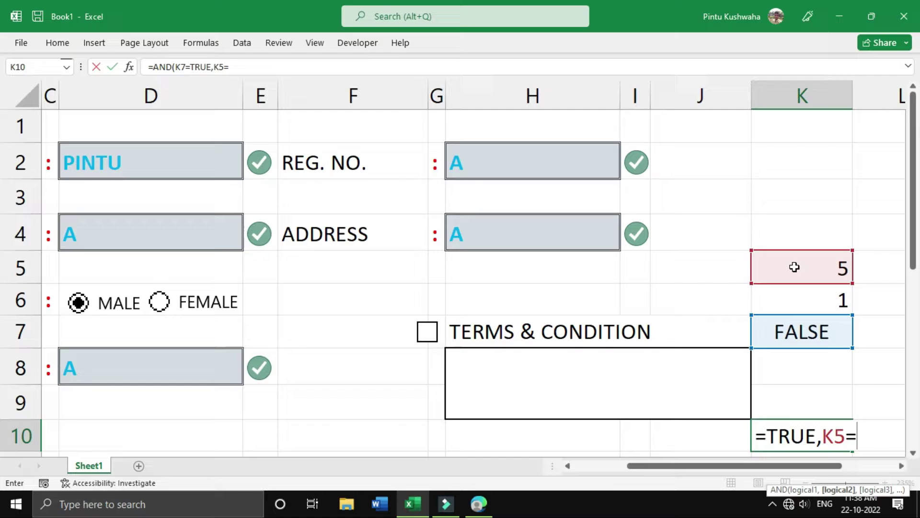
scroll(837, 357, "down", 2)
type("5")
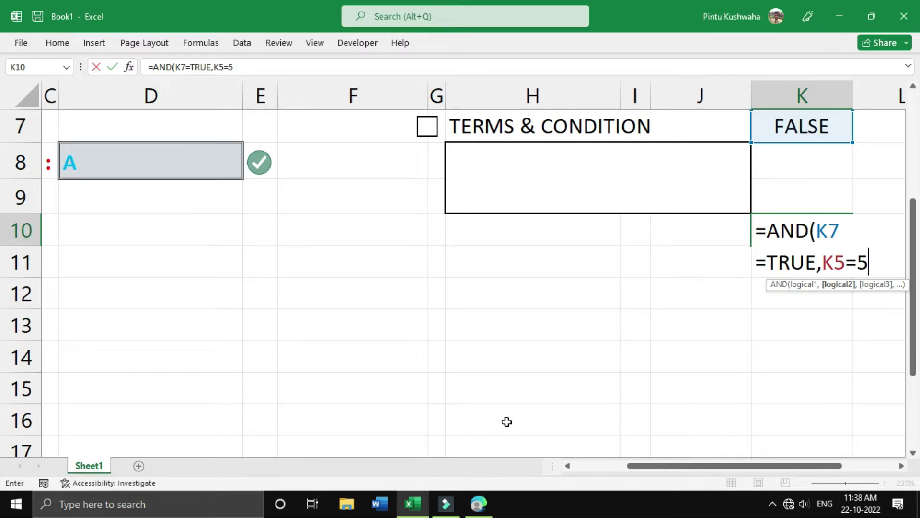
type(")")
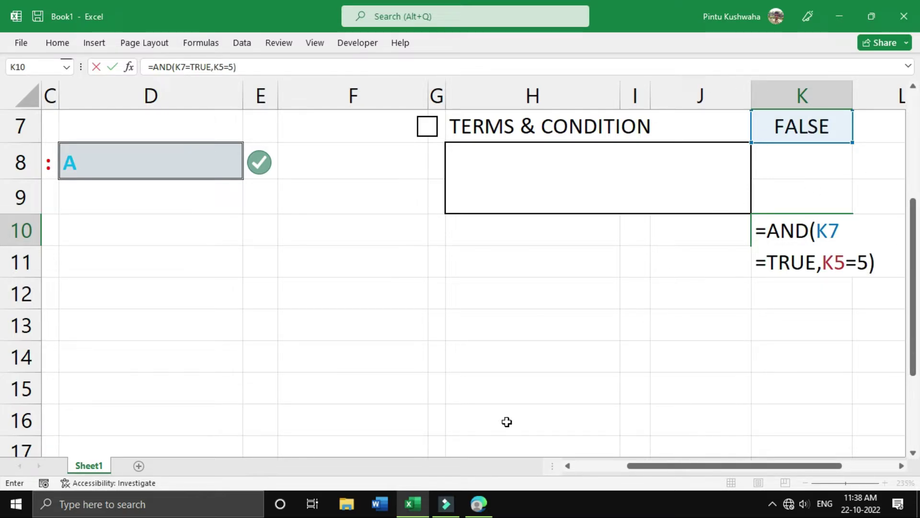
key("Return")
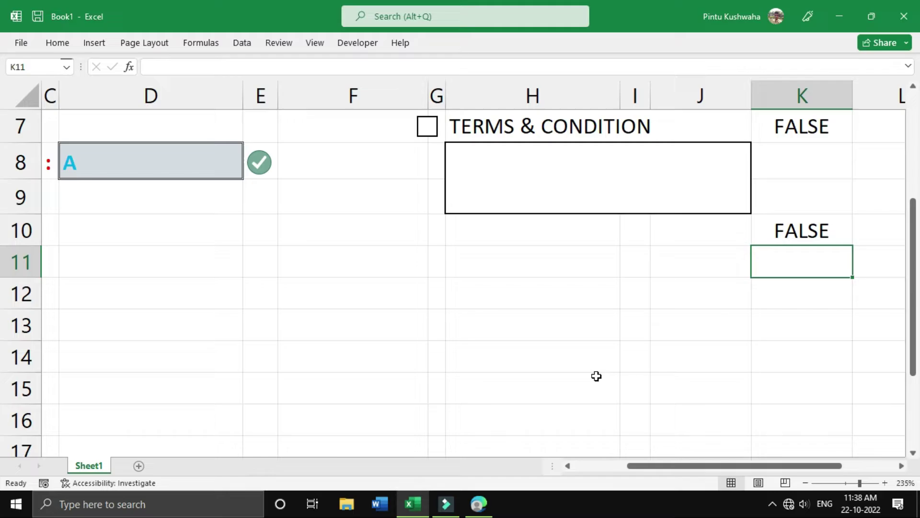
Tick the TERMS & CONDITION check box to test the completion formula in cell K10
scroll(597, 376, "up", 1)
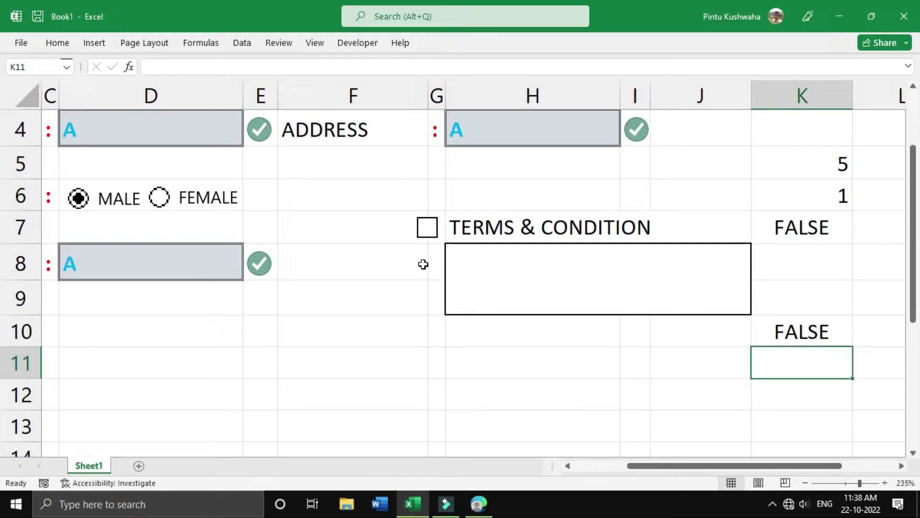
left_click(426, 228)
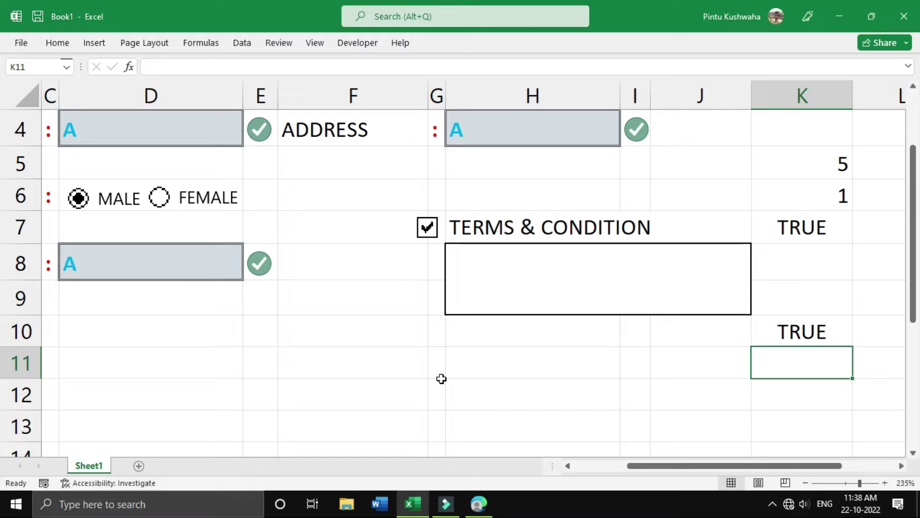
scroll(393, 402, "down", 1, "ctrl")
scroll(380, 402, "up", 1)
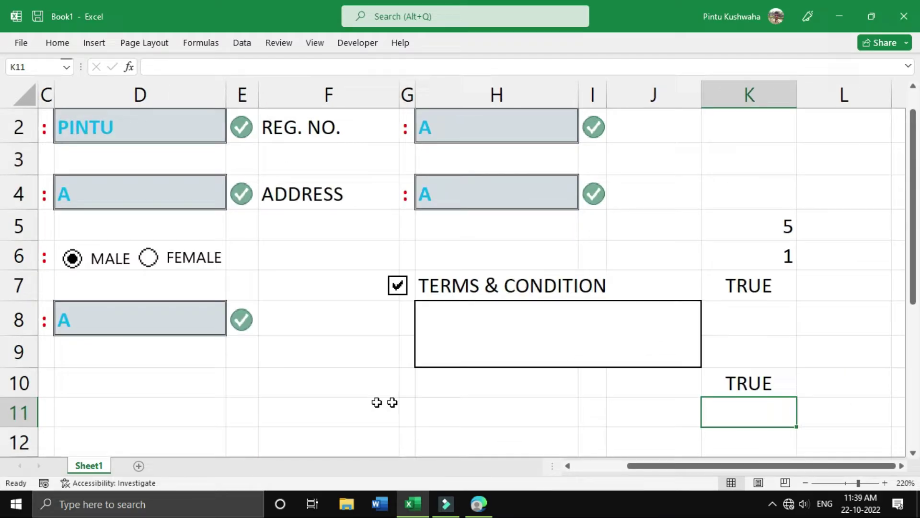
left_click(520, 434)
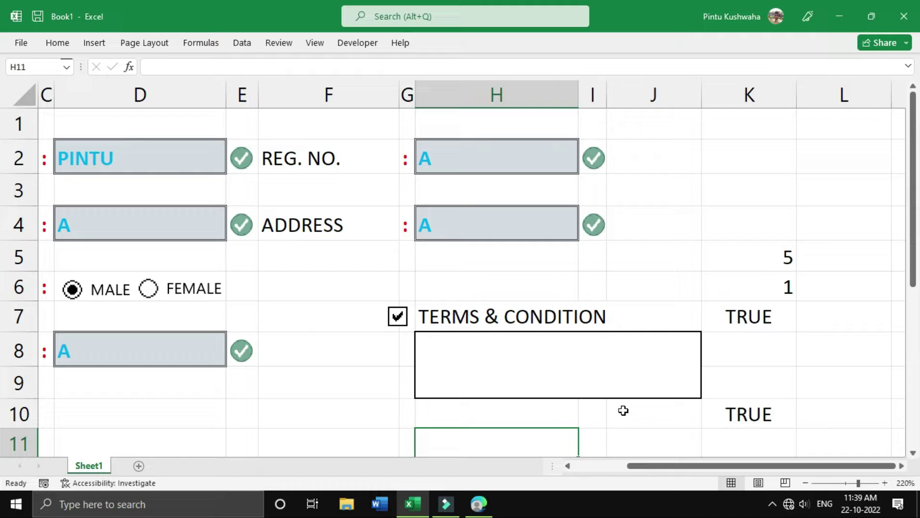
Make row 21 slightly taller and enter the label SUBMIT in cell H21
scroll(623, 411, "down", 1)
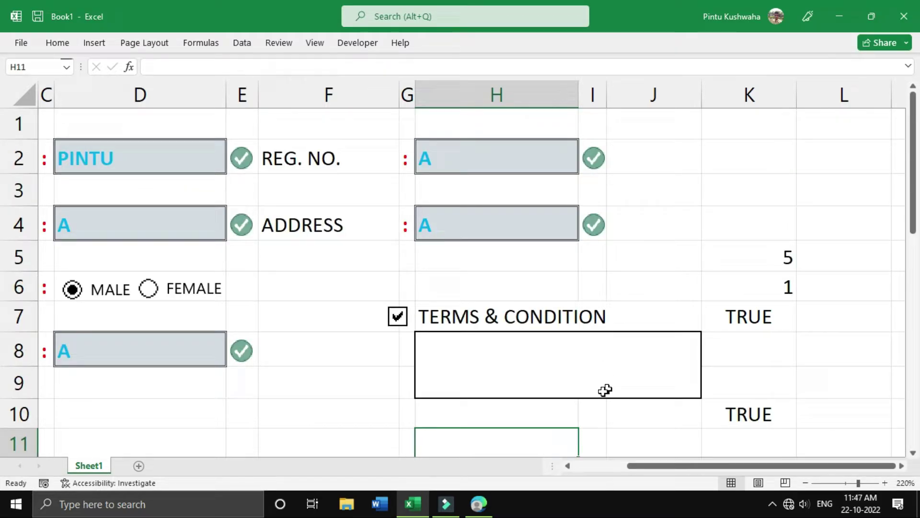
scroll(538, 398, "down", 3)
scroll(538, 402, "down", 1)
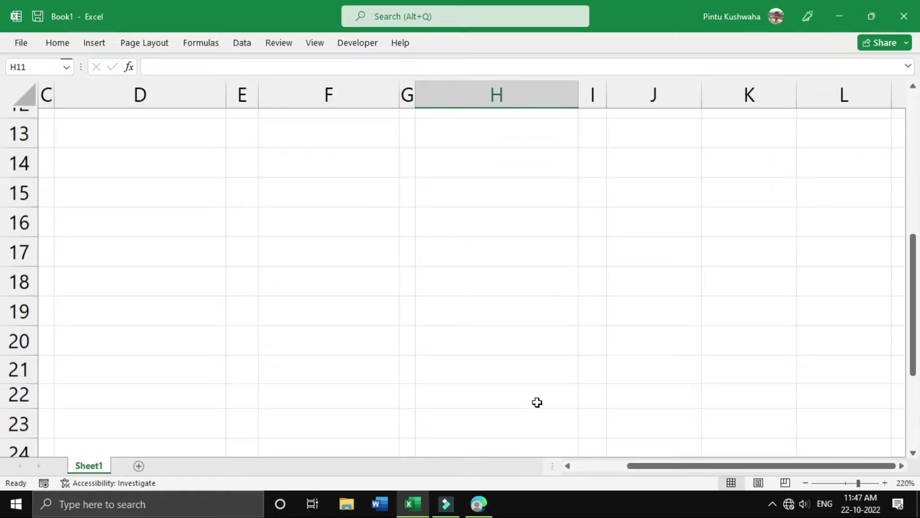
left_click(449, 362)
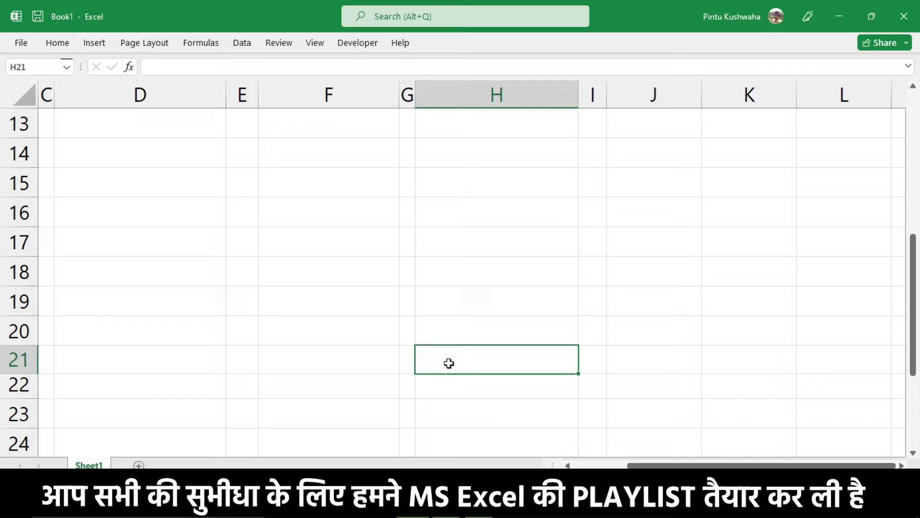
left_click_drag(29, 374, 29, 383)
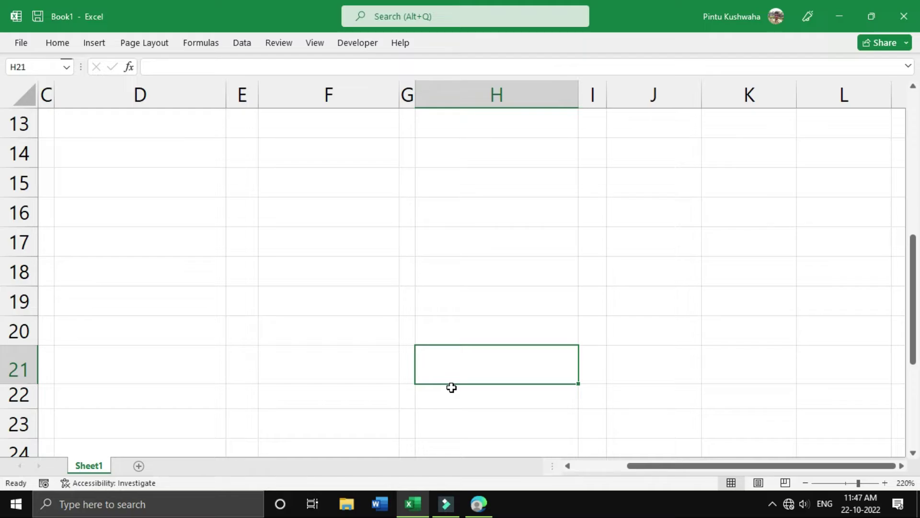
type("SU")
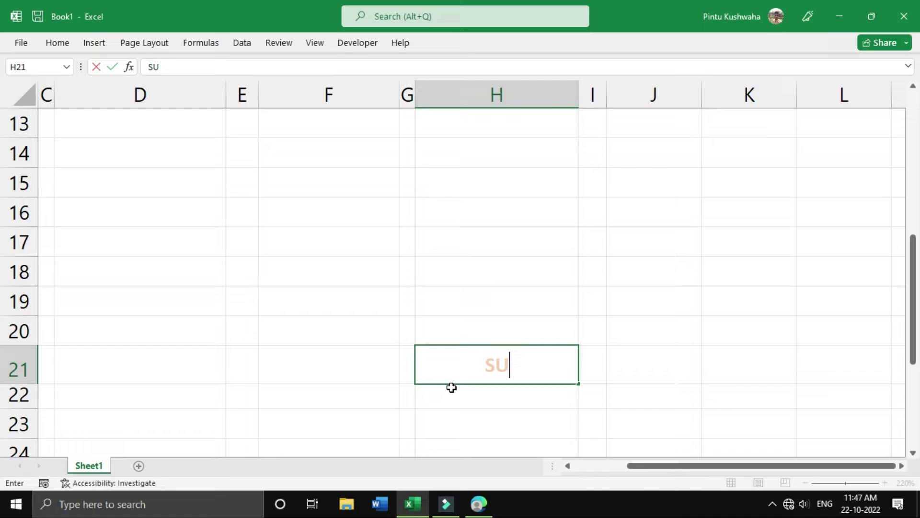
type("BMIT")
left_click_drag(550, 371, 457, 357)
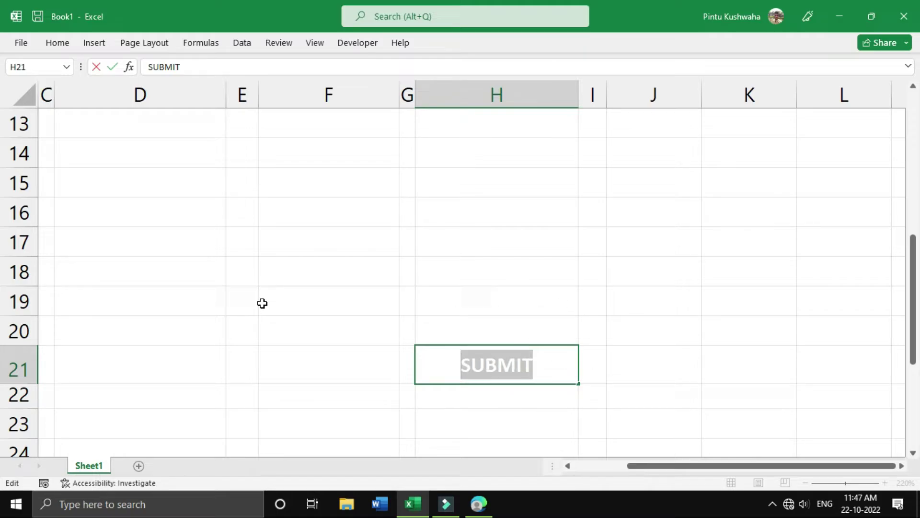
left_click(51, 45)
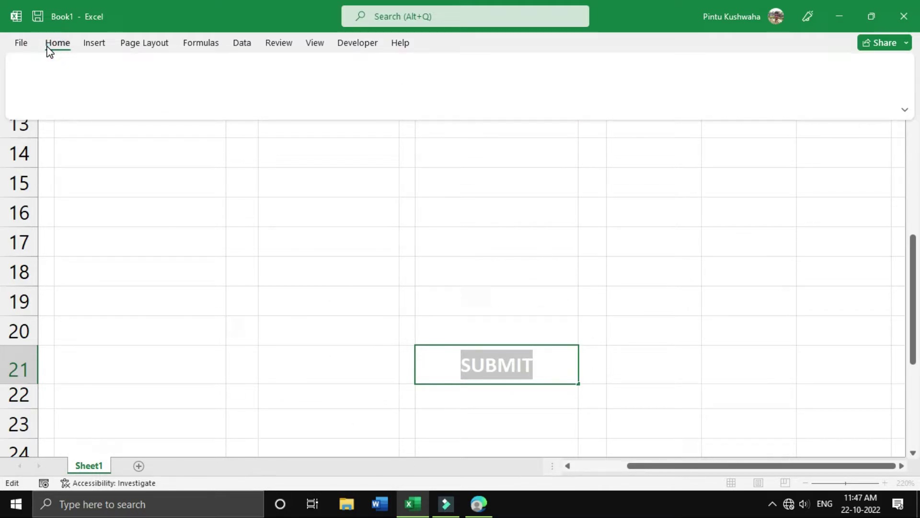
left_click(643, 357)
left_click(708, 361)
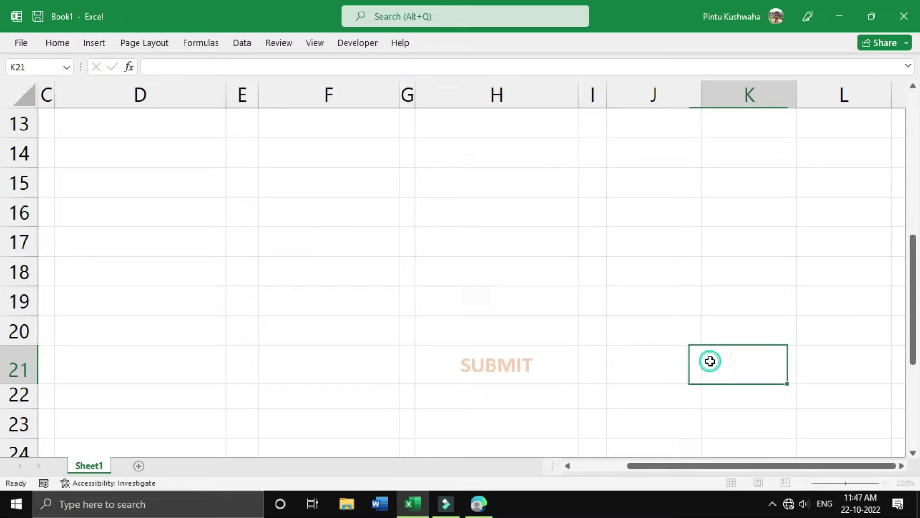
Give the SUBMIT label in cell H21 a slightly darker light-orange font colour and a light gray fill
left_click(526, 360)
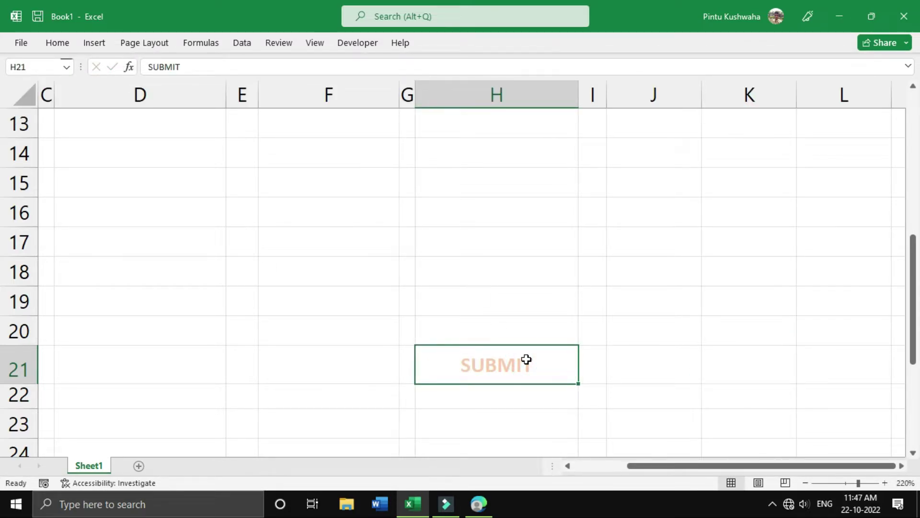
left_click(68, 47)
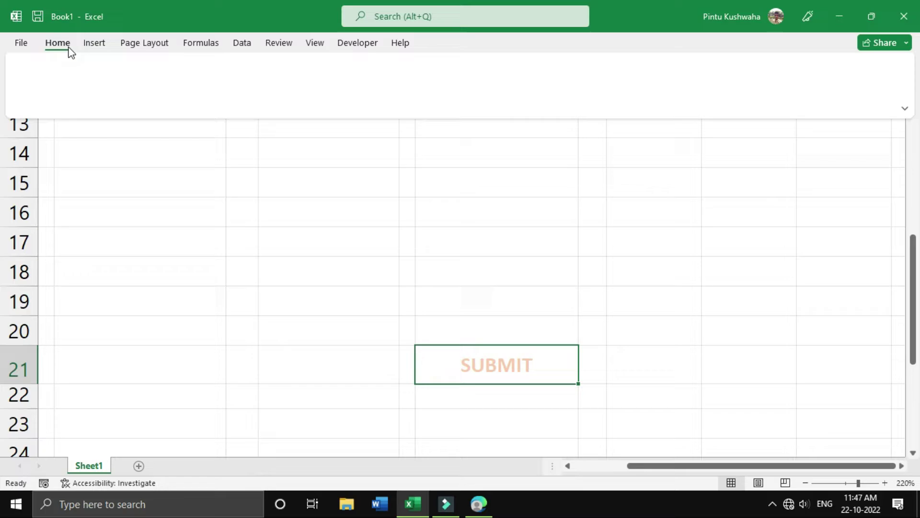
left_click(257, 89)
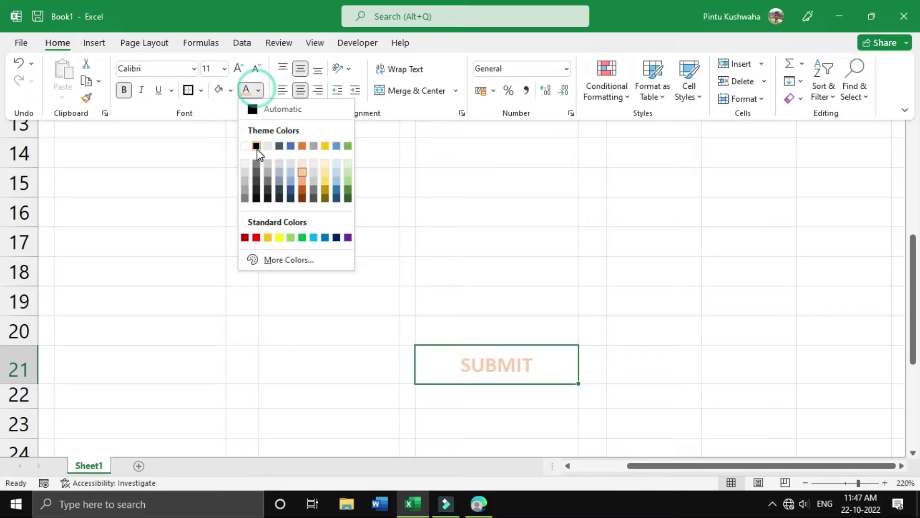
left_click(303, 181)
left_click(231, 90)
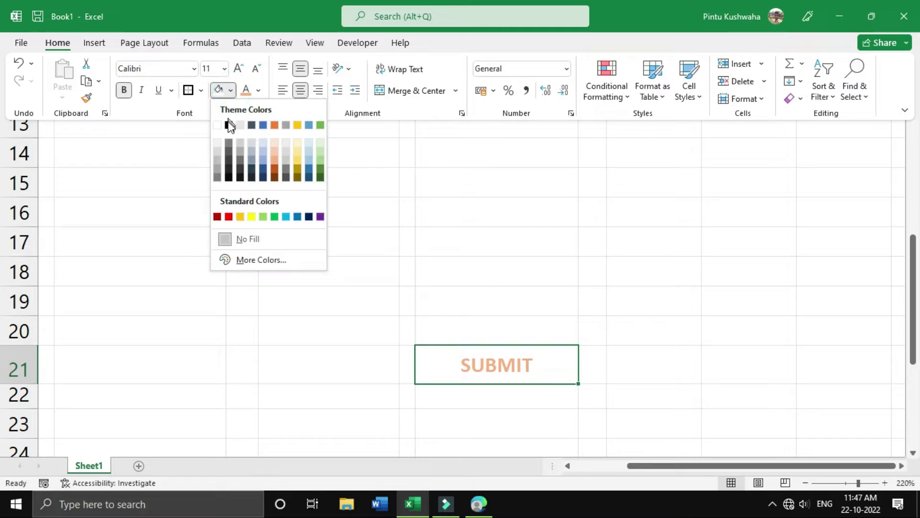
left_click(218, 151)
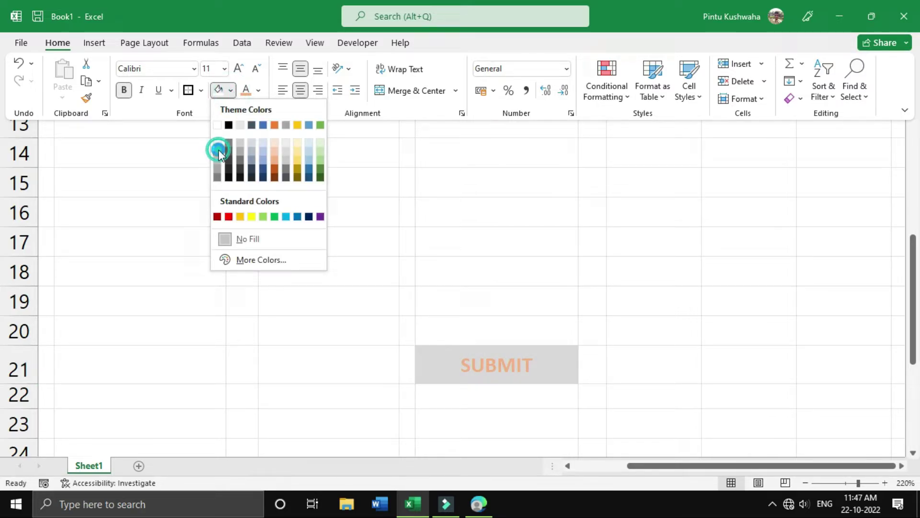
left_click(636, 360)
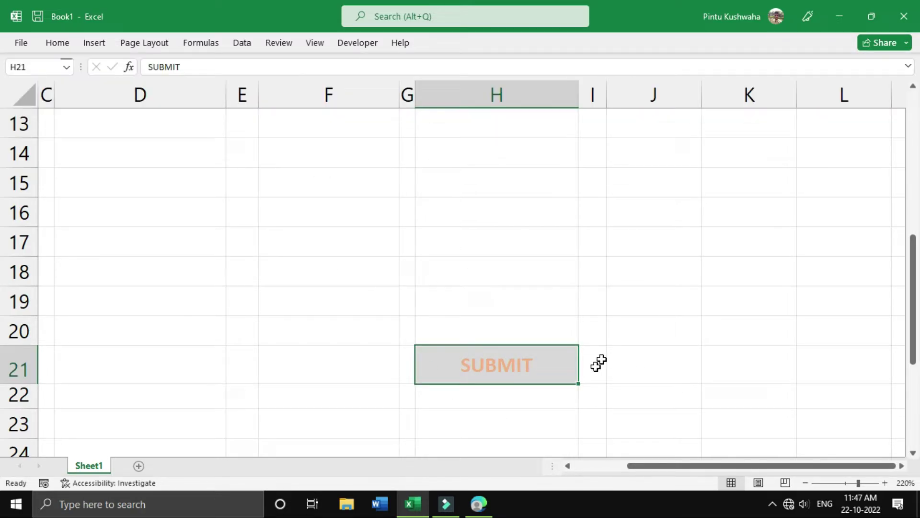
left_click(587, 395)
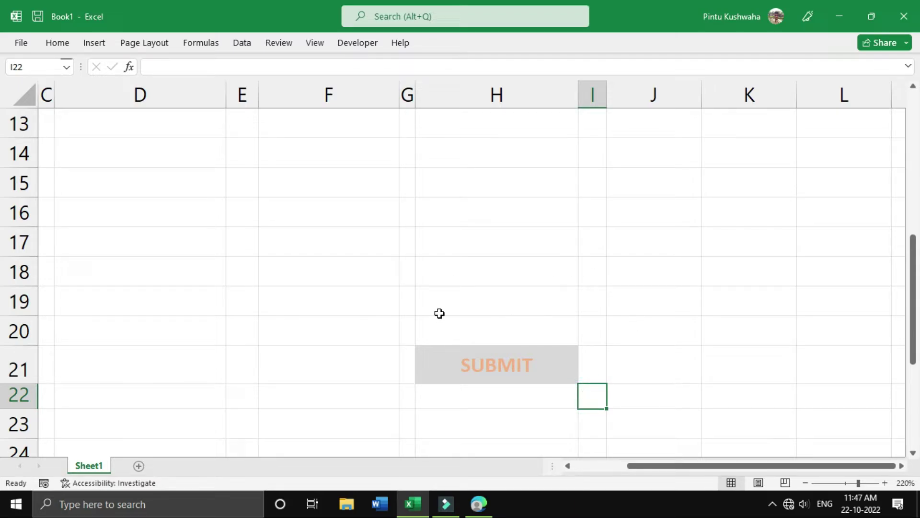
left_click(492, 368)
left_click(757, 391)
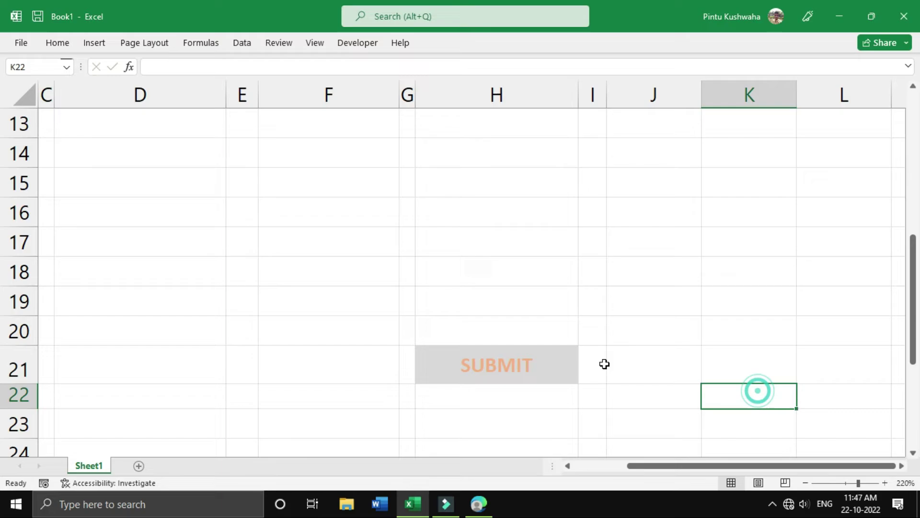
Create a conditional formatting rule for the SUBMIT cell H21 that uses the formula =$K$10=TRUE
left_click(571, 363)
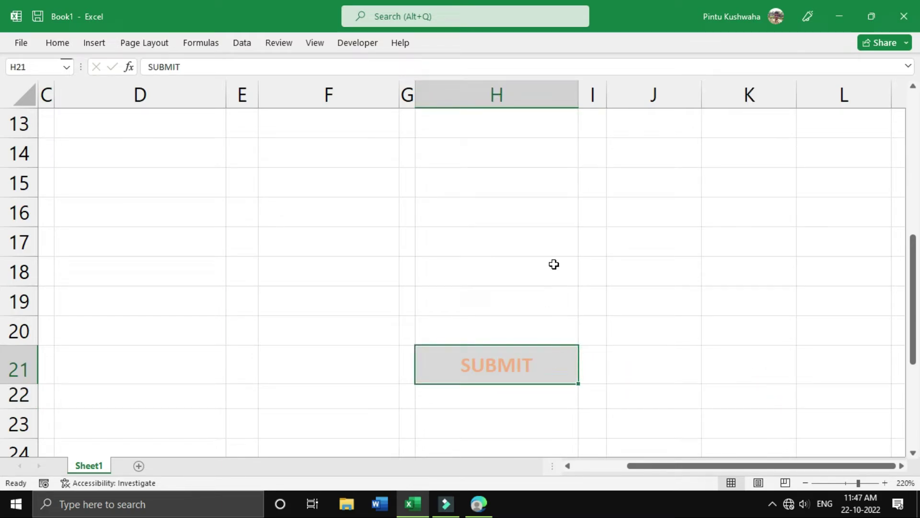
left_click(58, 43)
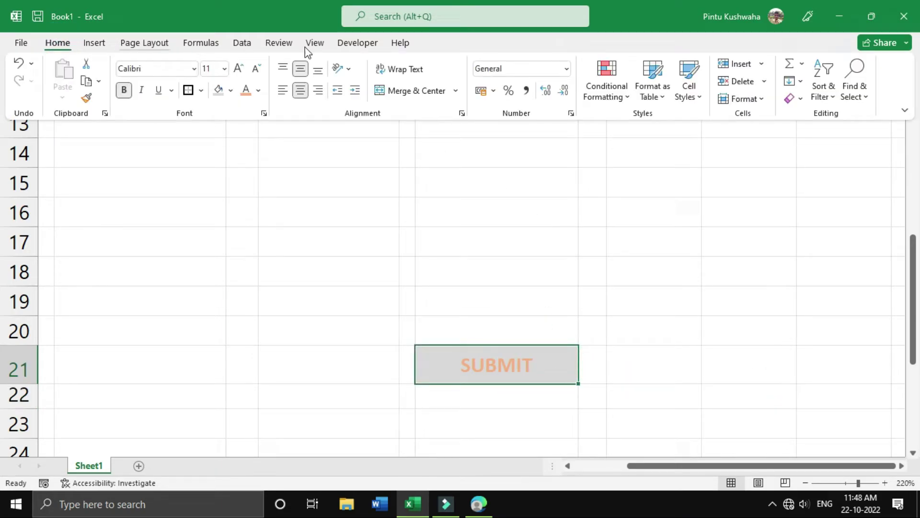
left_click(605, 98)
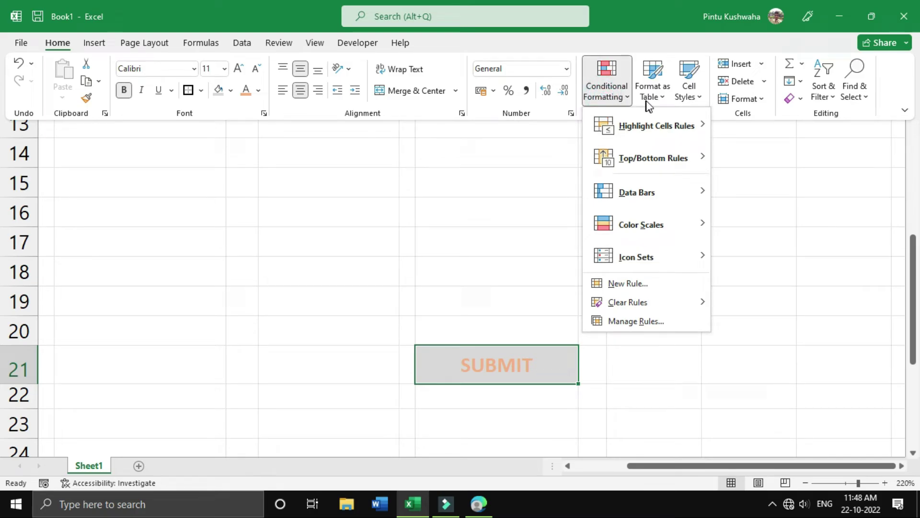
left_click(629, 289)
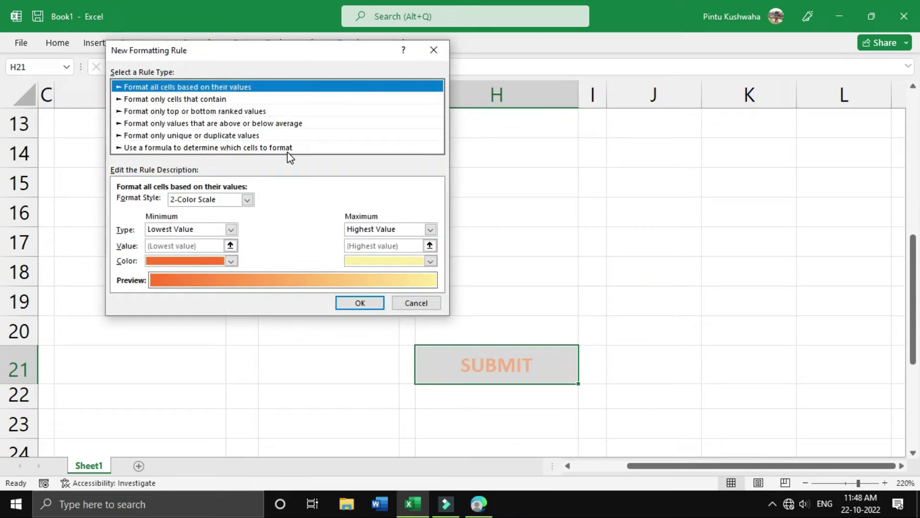
left_click(241, 149)
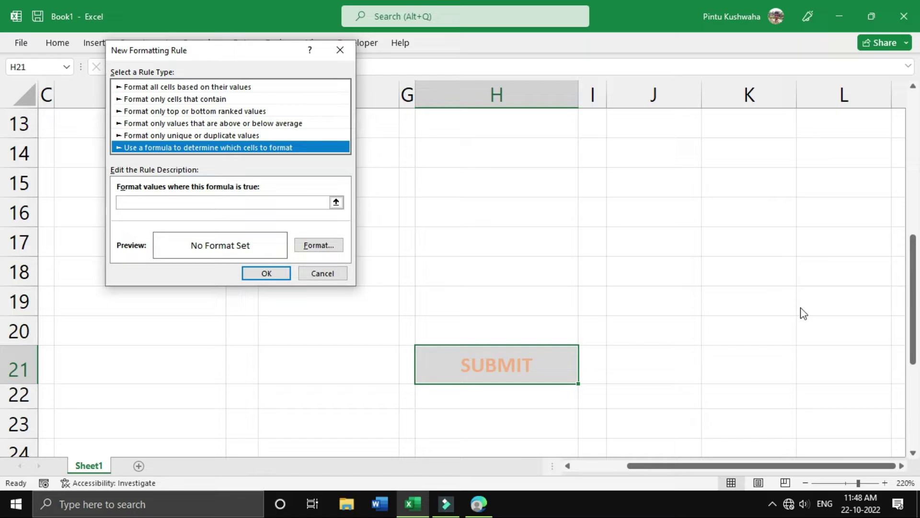
left_click(769, 351)
left_click(226, 201)
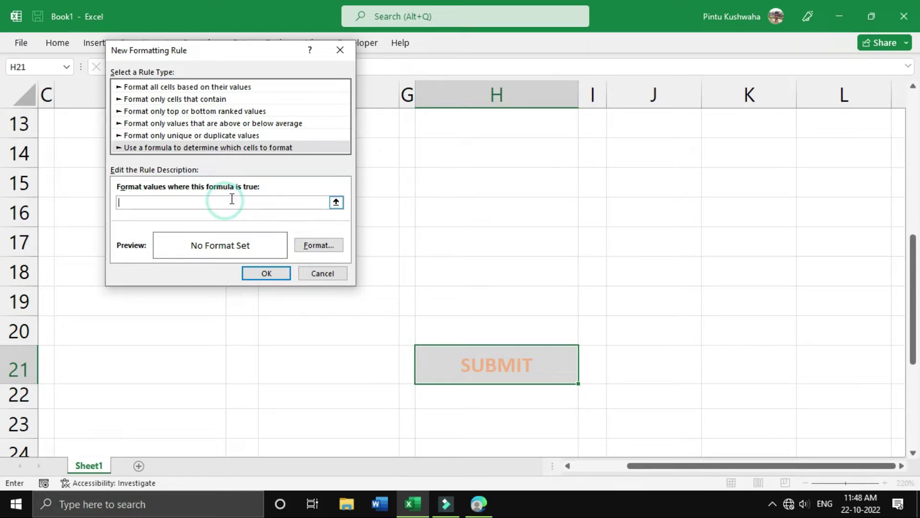
scroll(659, 352, "up", 4)
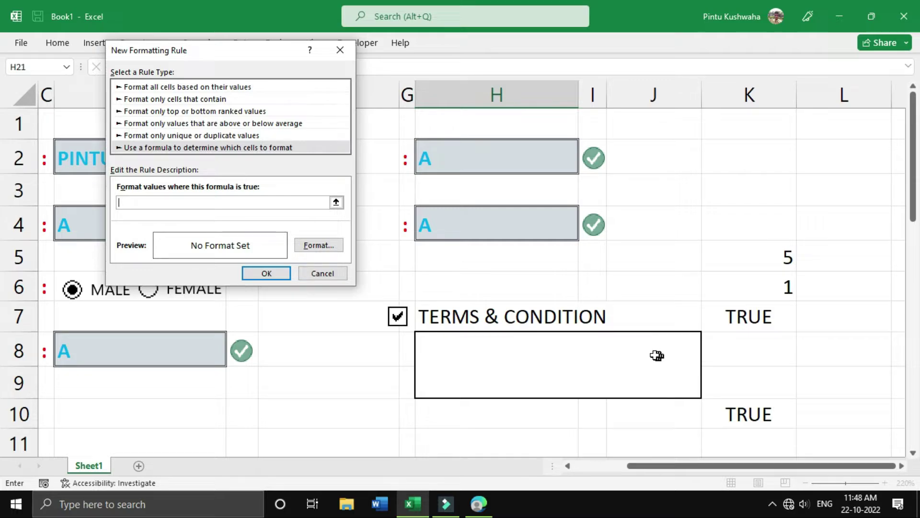
left_click(725, 413)
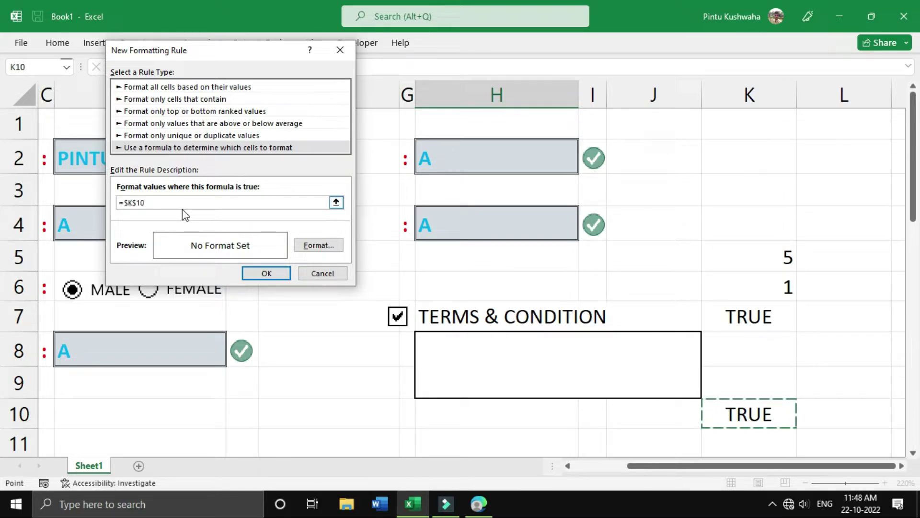
type("=TRUE")
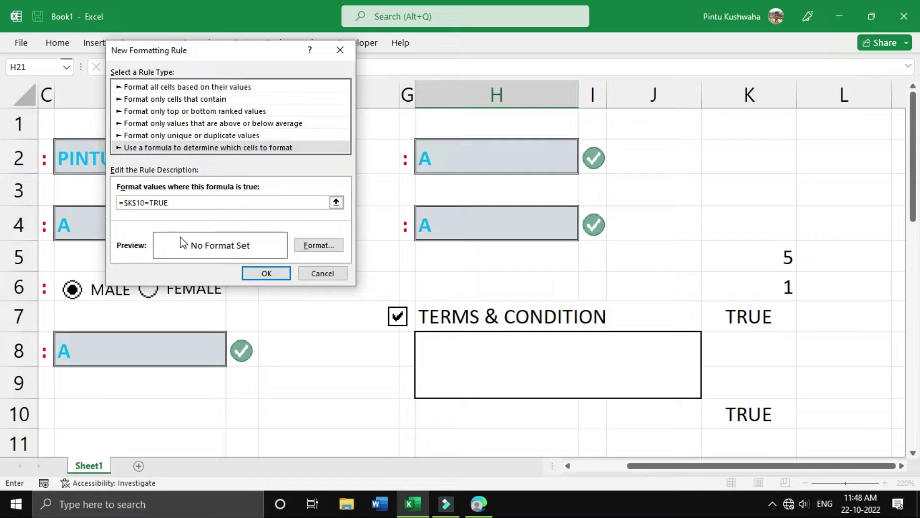
Give the new formatting rule a standard green background fill
left_click(317, 245)
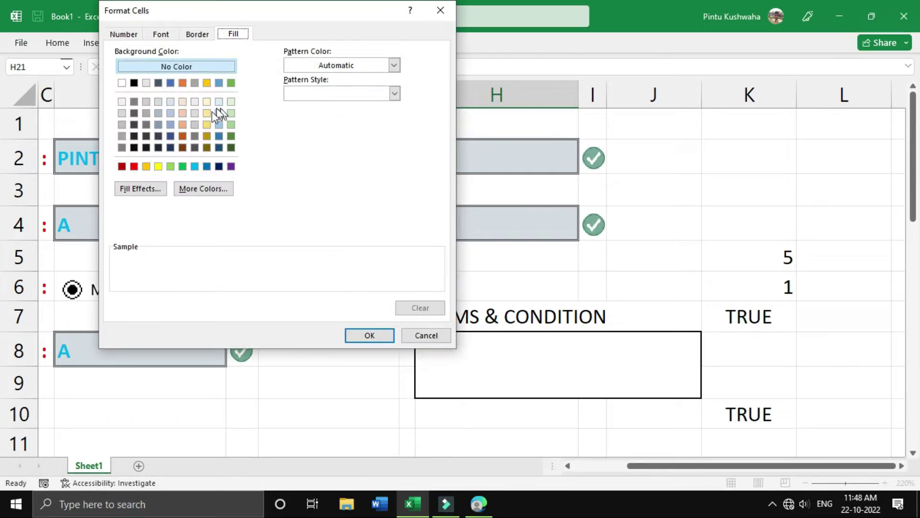
left_click(183, 167)
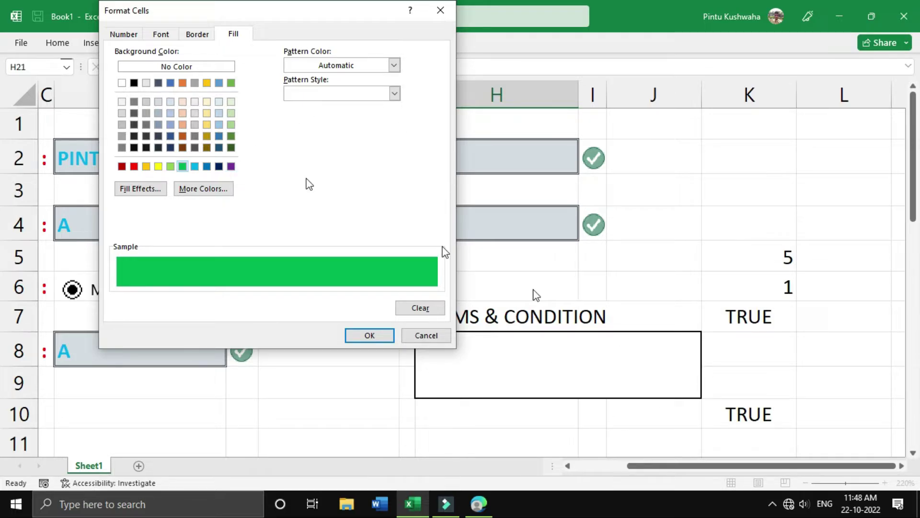
left_click(367, 335)
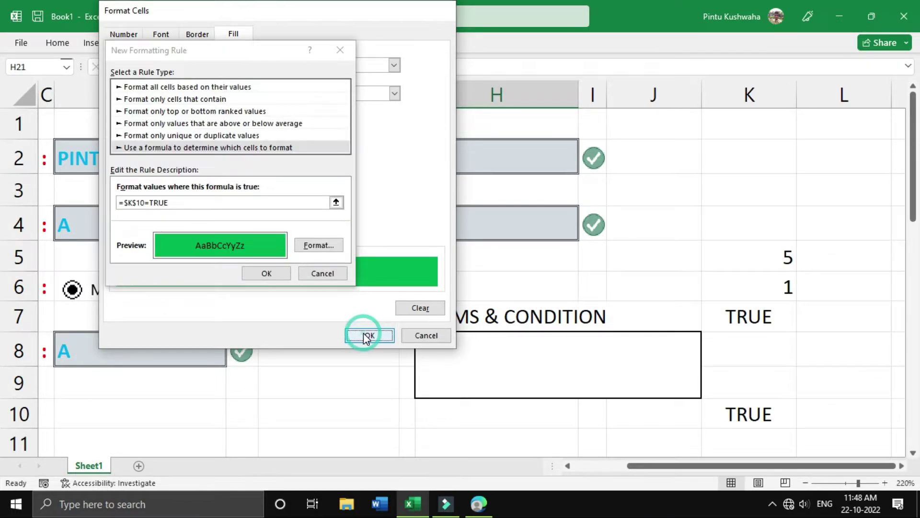
Set the rule's font colour to black and apply the rule to the SUBMIT cell
left_click(319, 246)
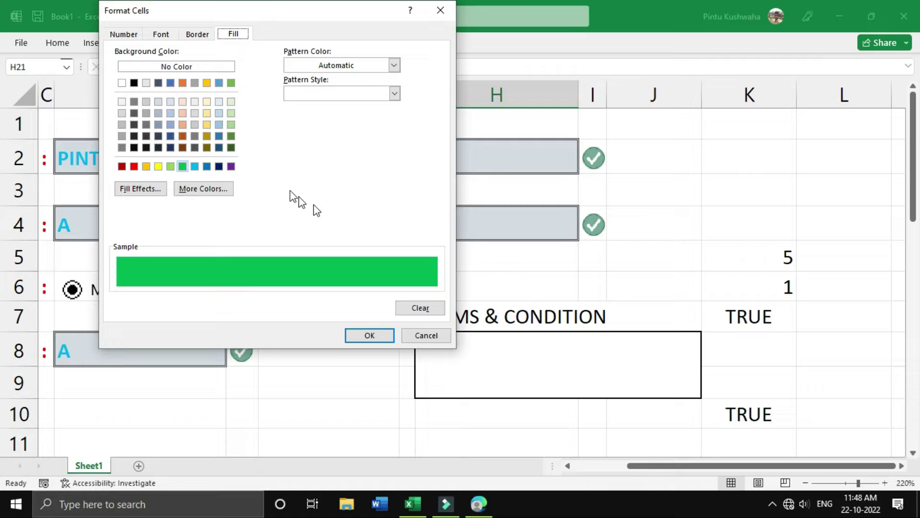
left_click(162, 34)
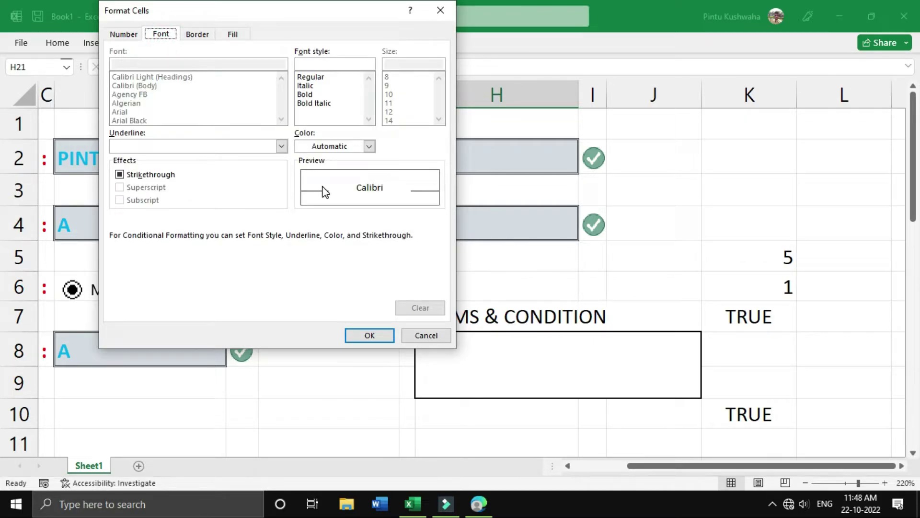
left_click(369, 147)
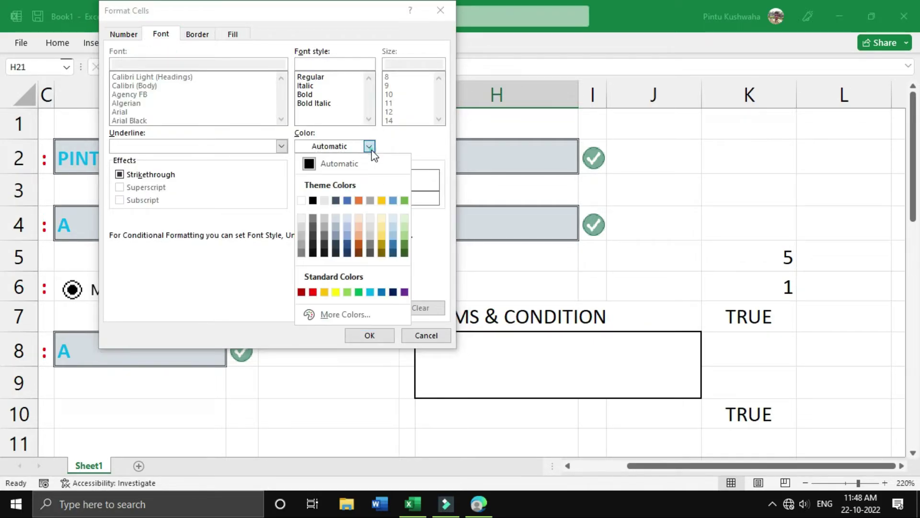
left_click(371, 150)
left_click(372, 150)
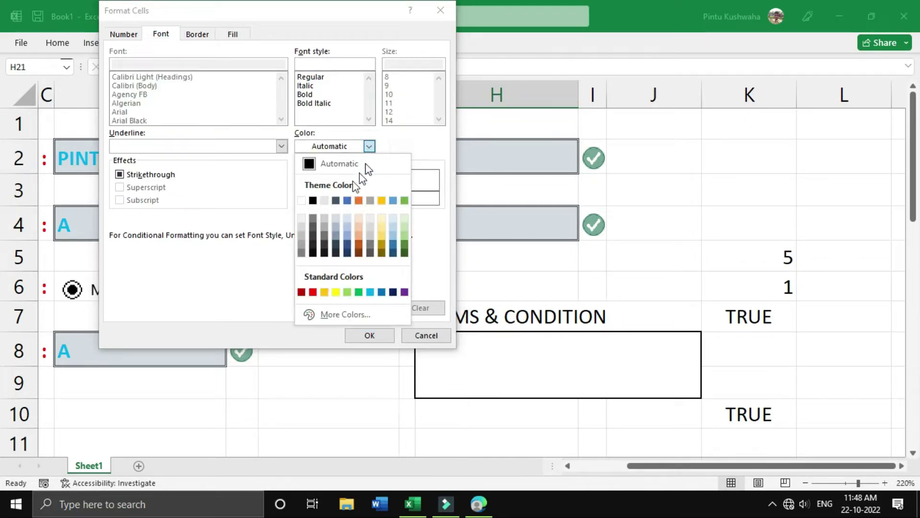
left_click(313, 201)
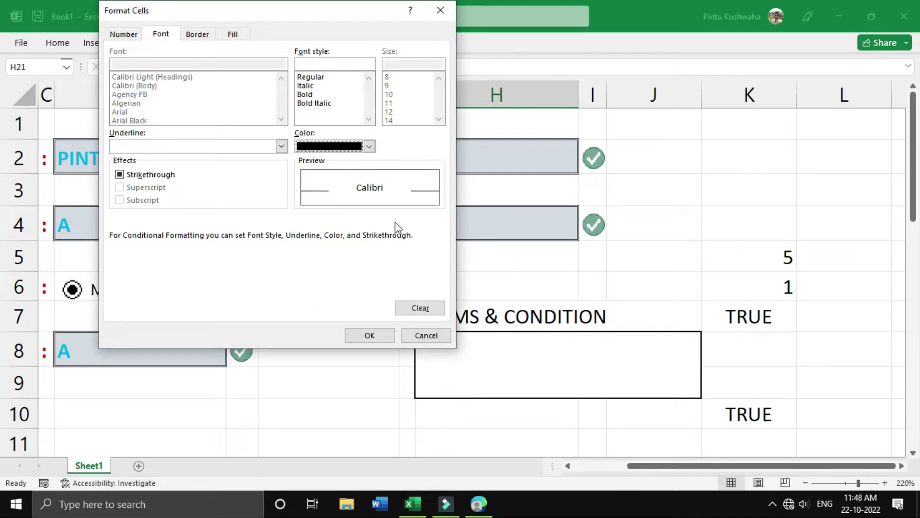
left_click(370, 331)
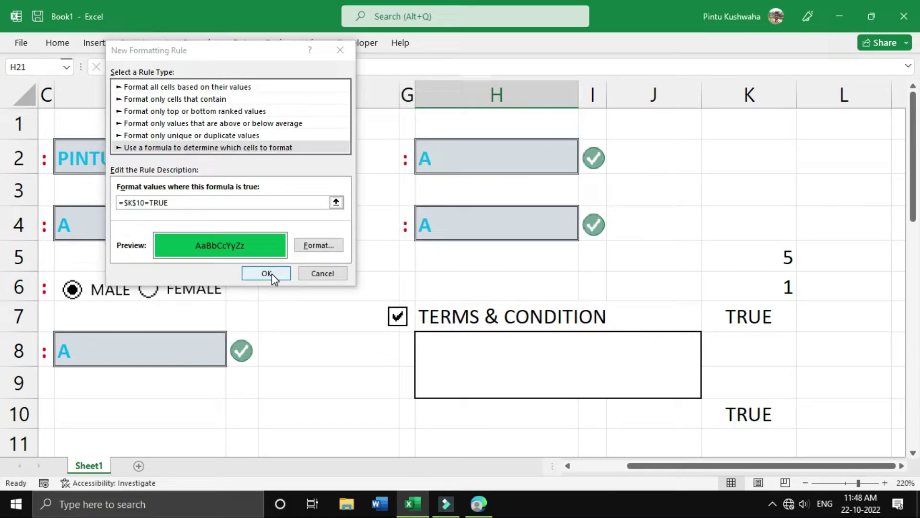
left_click(267, 273)
Untick the TERMS & CONDITION check box to test the SUBMIT cell's conditional formatting
scroll(626, 386, "down", 5)
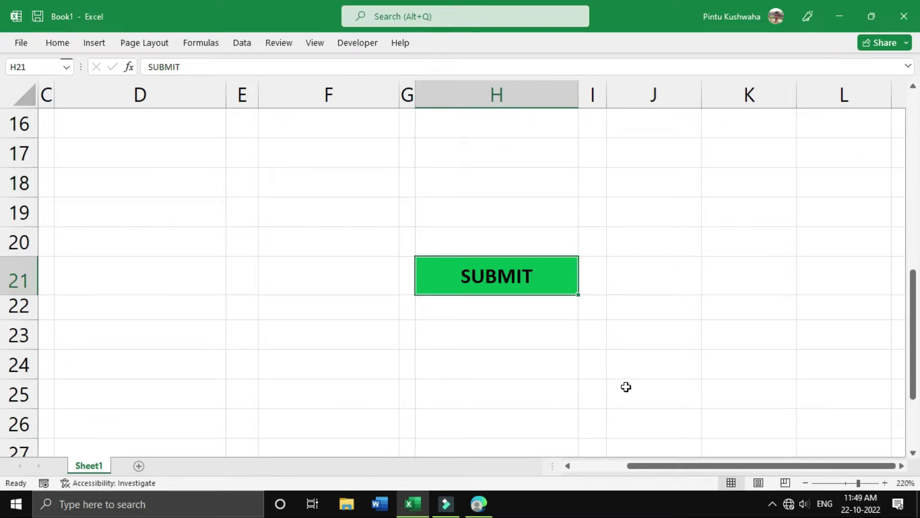
left_click(375, 323)
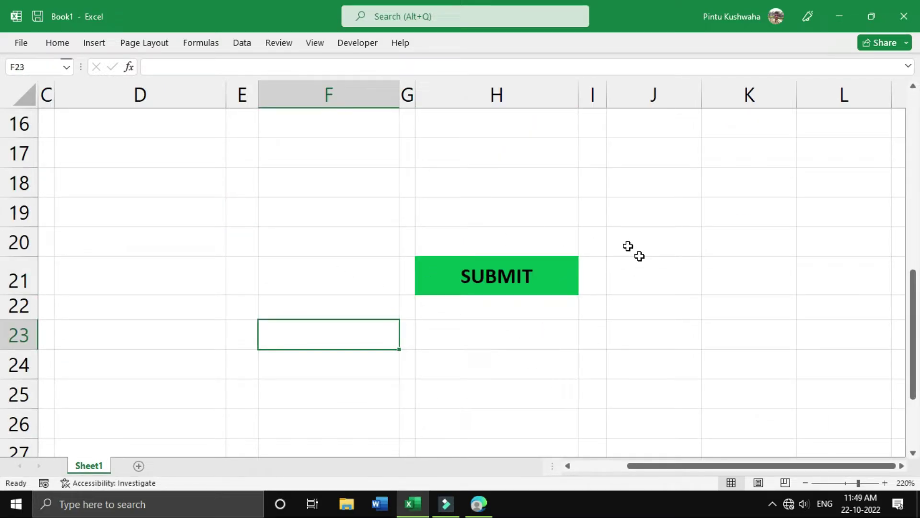
scroll(493, 349, "up", 4)
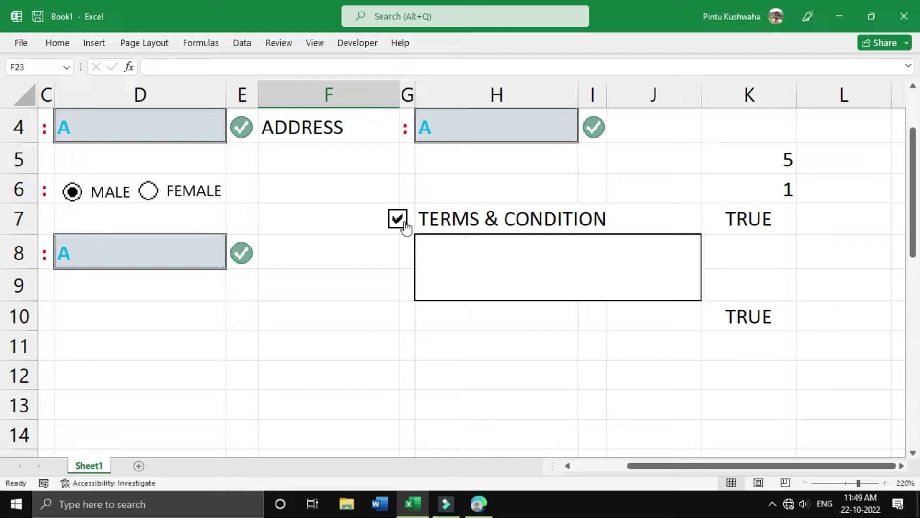
left_click(398, 219)
scroll(470, 339, "down", 5)
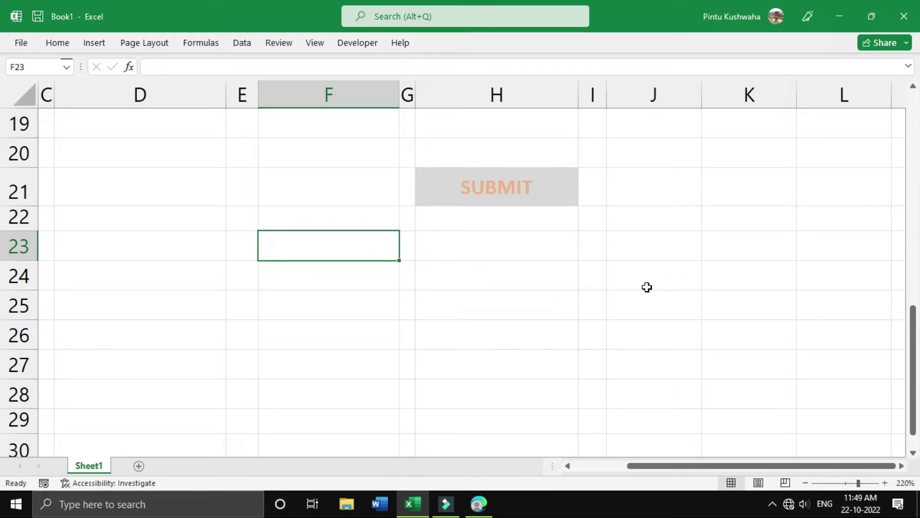
Copy the SUBMIT cell H21, paste it as a linked picture, and move the picture to row 11 across columns F to H
left_click(570, 195)
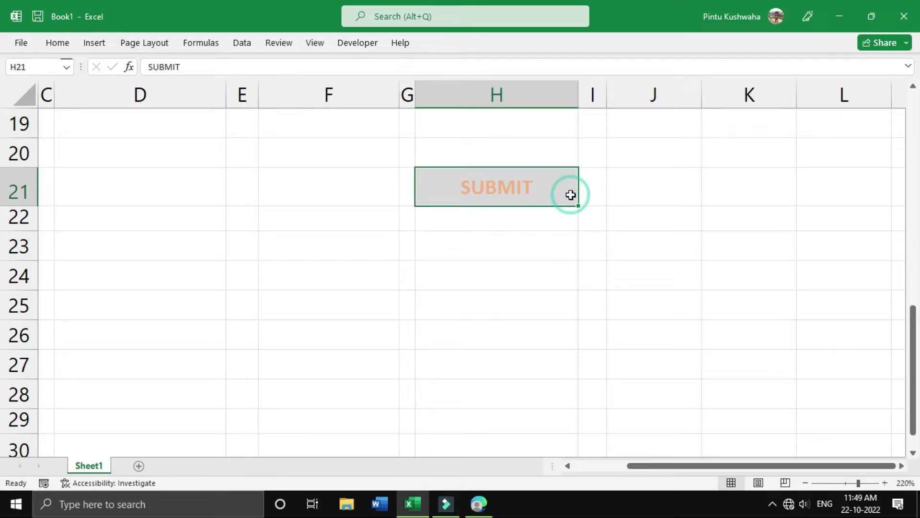
key("ctrl+c")
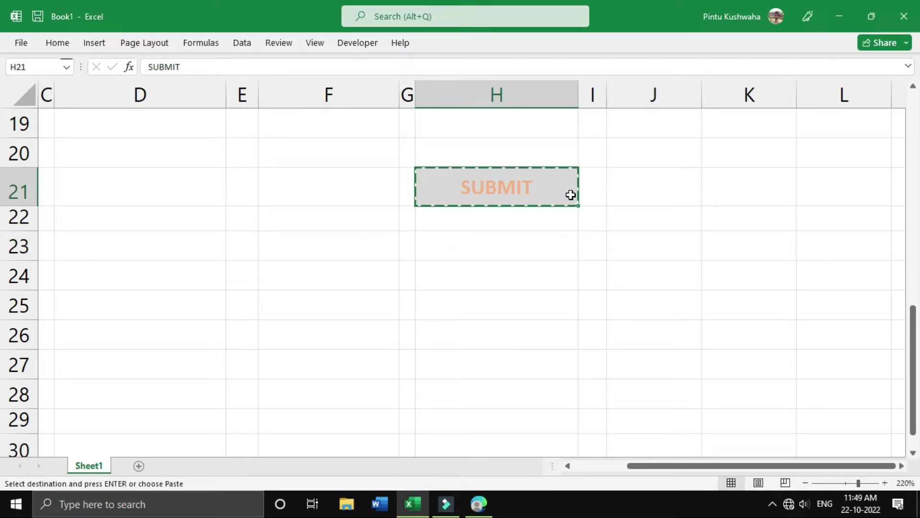
left_click(58, 43)
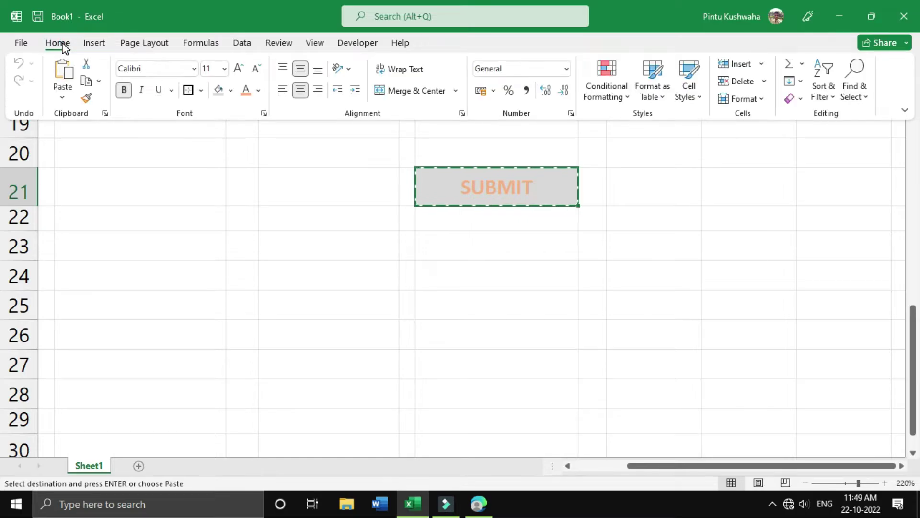
left_click(60, 94)
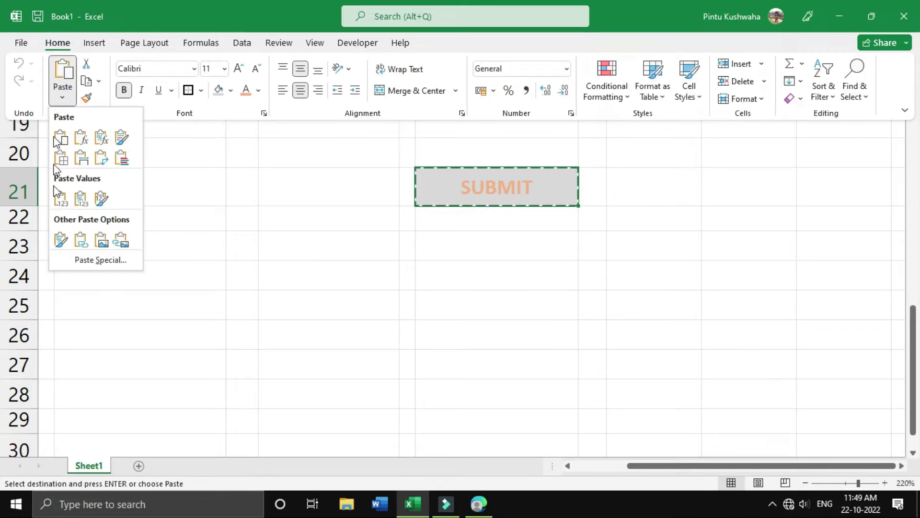
left_click(121, 243)
scroll(227, 262, "up", 2)
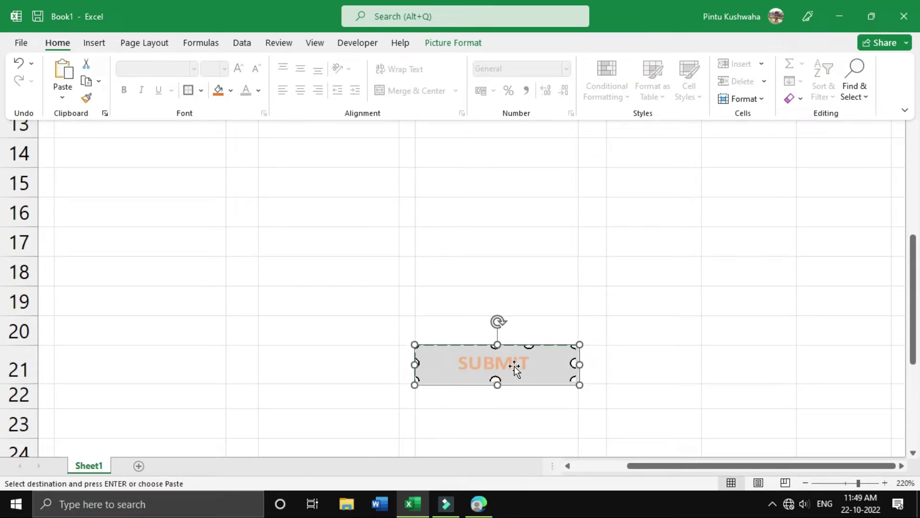
left_click_drag(513, 366, 421, 347)
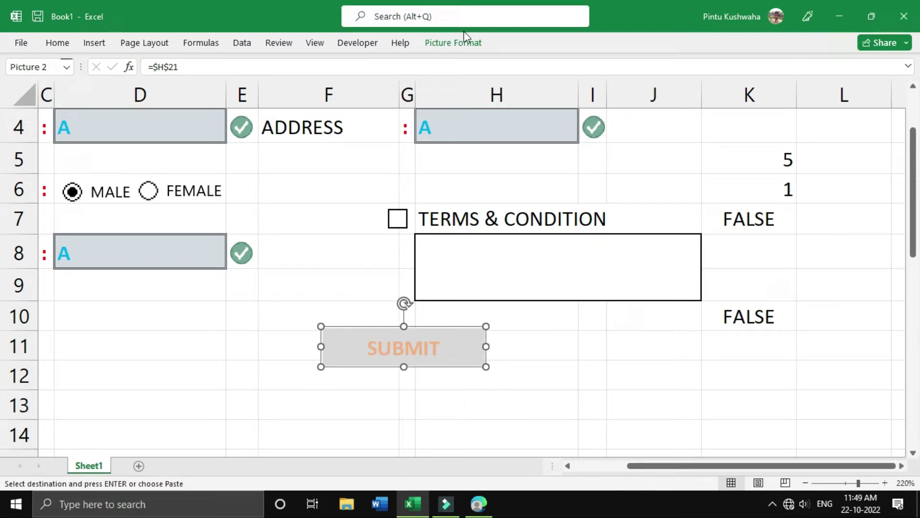
Apply the rounded, bevelled rectangle picture style to the linked SUBMIT picture
left_click(480, 48)
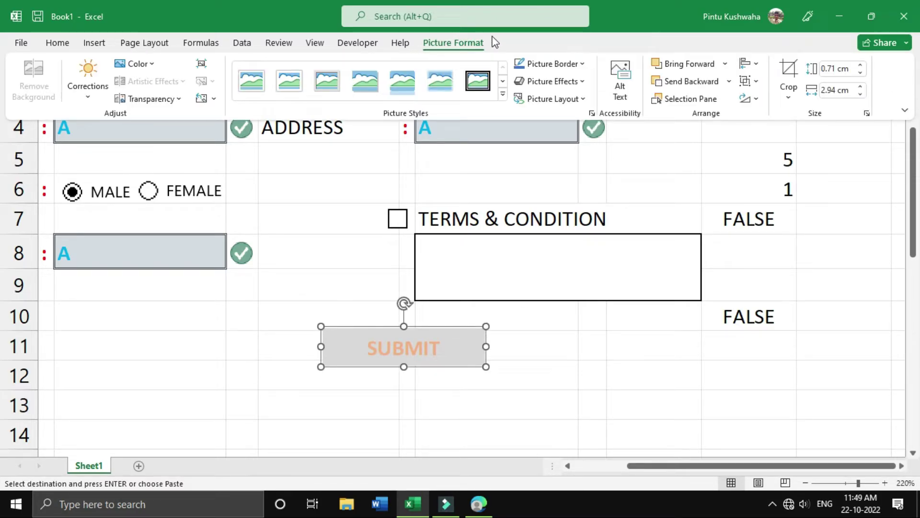
left_click(505, 93)
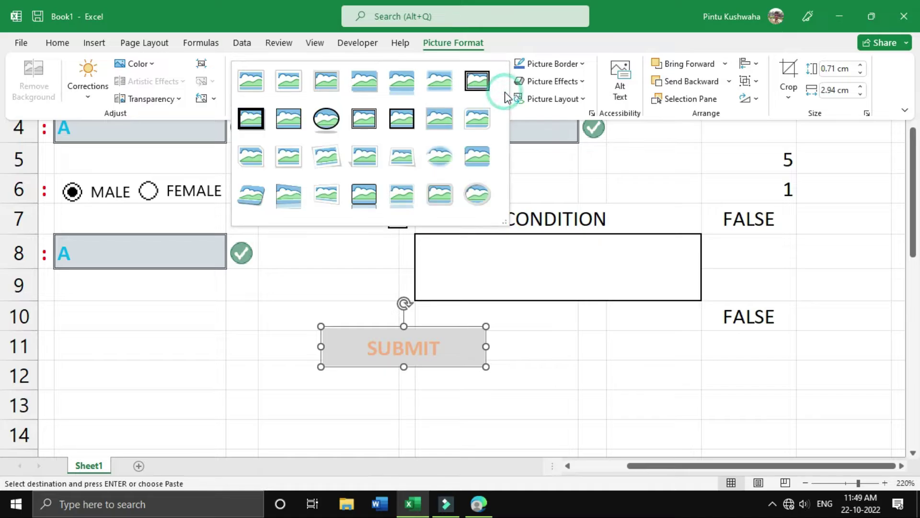
left_click(477, 157)
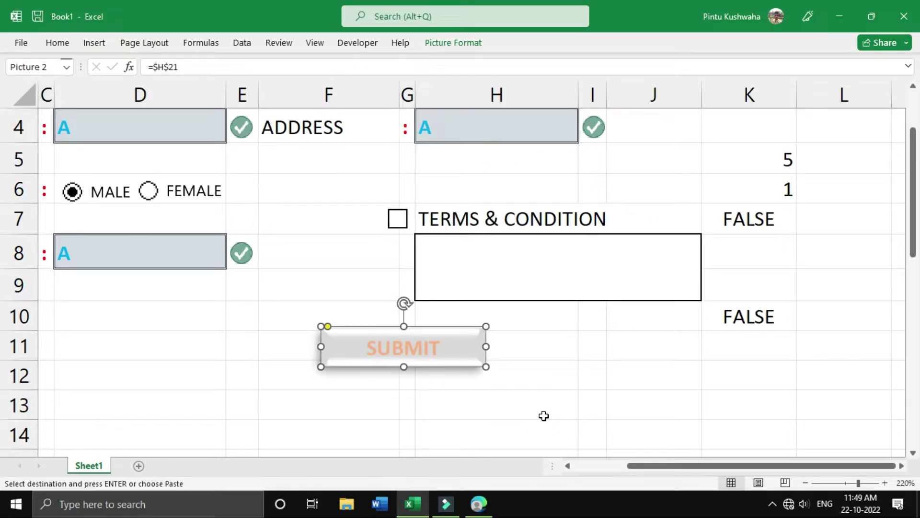
Deselect the SUBMIT picture and tick the TERMS & CONDITION check box to test it
left_click(547, 384)
left_click(773, 387)
left_click(399, 219)
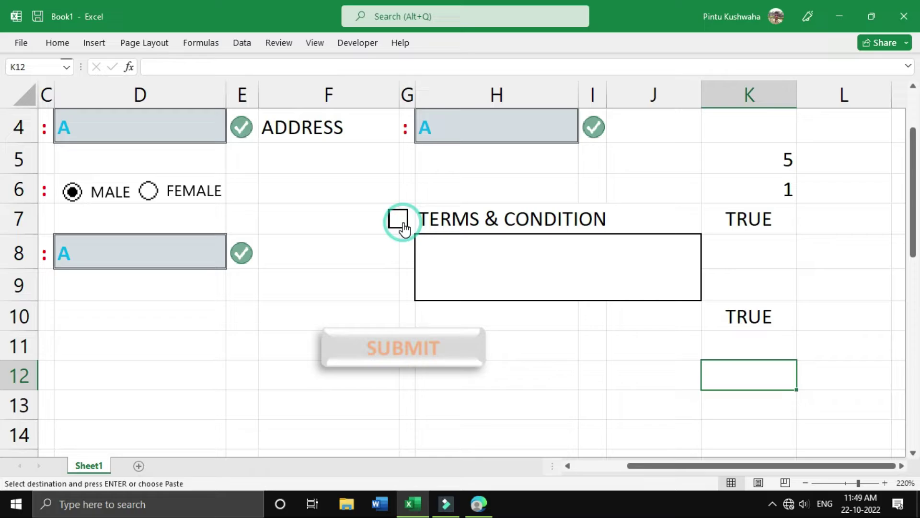
Enter the label CLEAR in cell F21, beside the SUBMIT cell
left_click(571, 372)
left_click(643, 382)
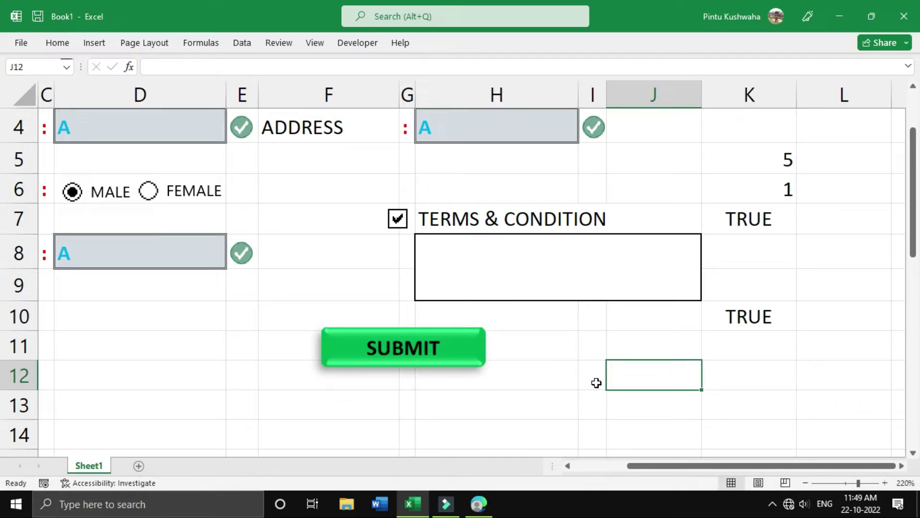
scroll(557, 378, "down", 4)
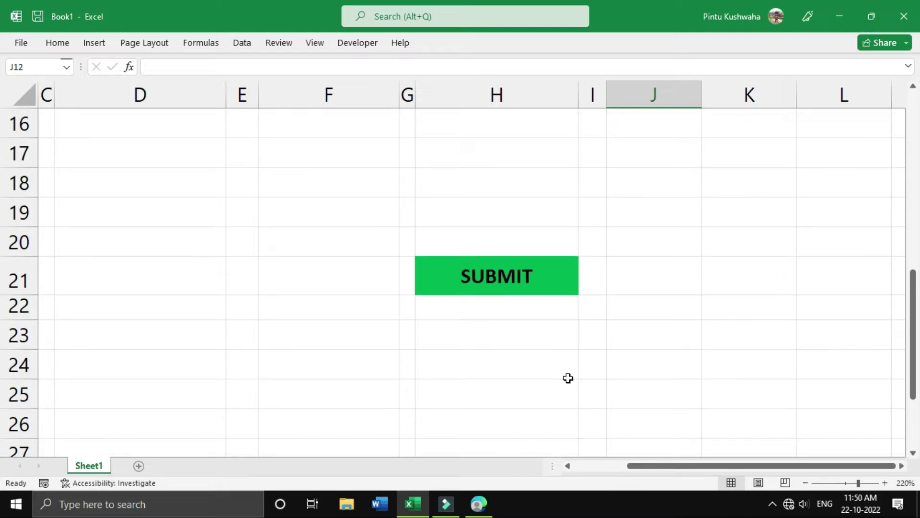
left_click(310, 288)
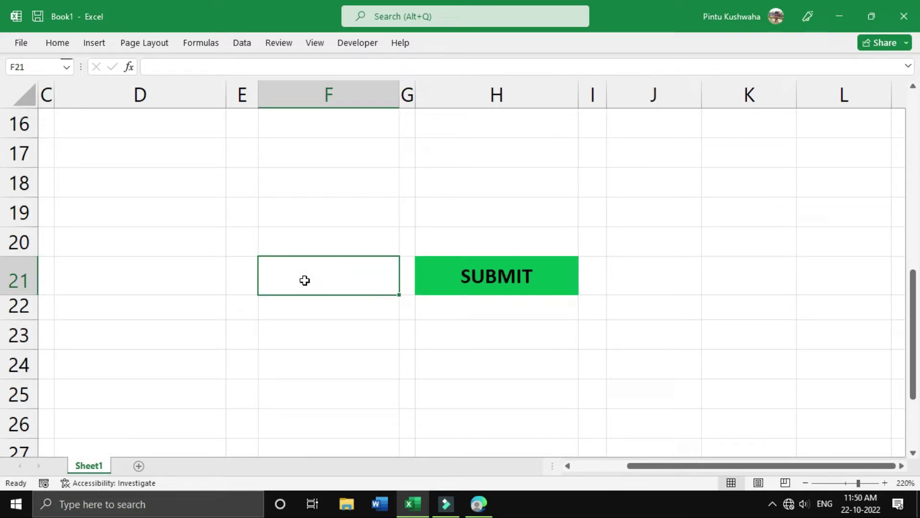
type("C")
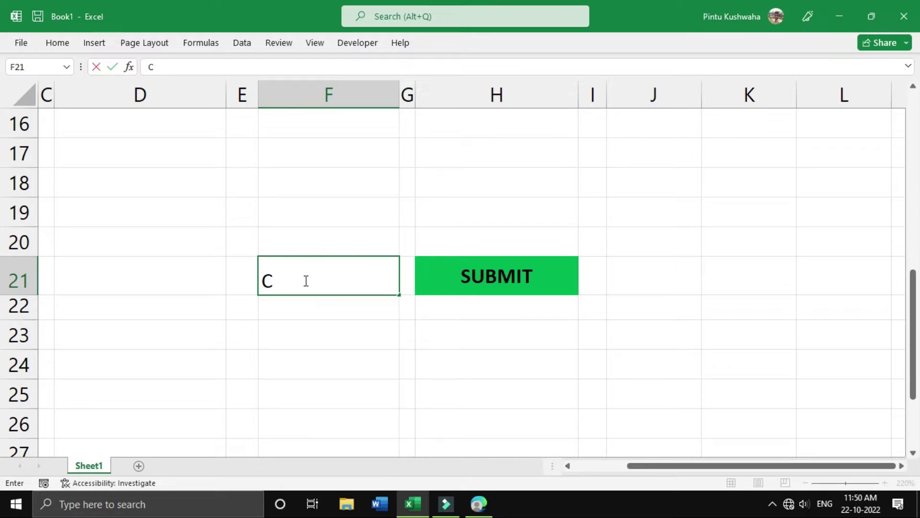
type("LEAR")
left_click(304, 324)
left_click(323, 289)
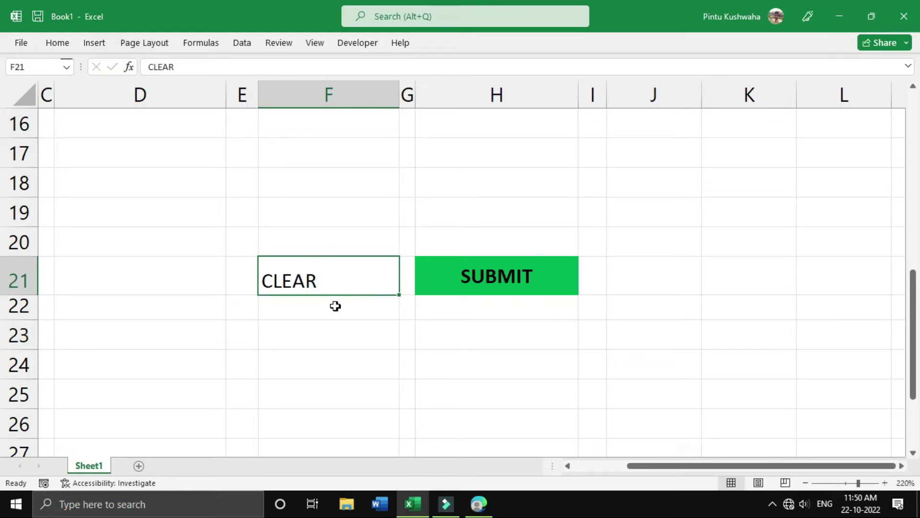
Format the CLEAR cell F21 with a light grey fill, bold red text, and centred horizontal and vertical alignment
left_click(50, 43)
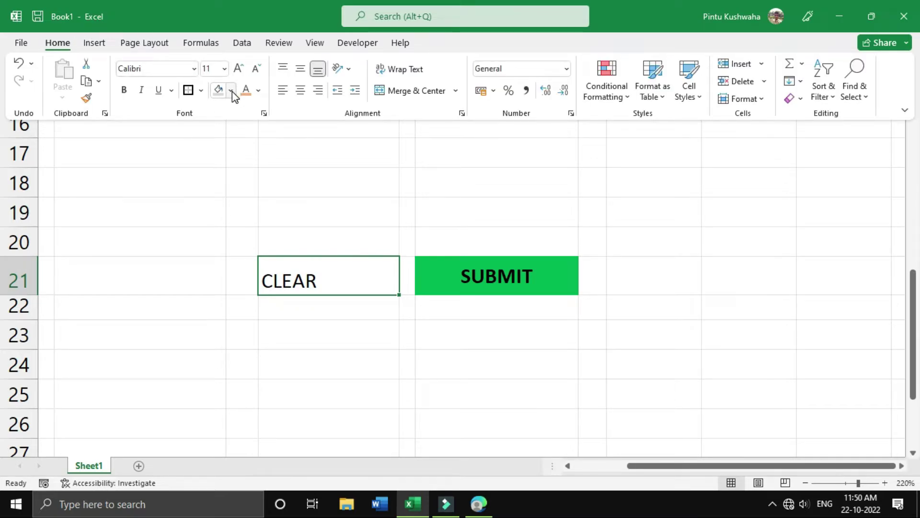
left_click(218, 89)
left_click(259, 90)
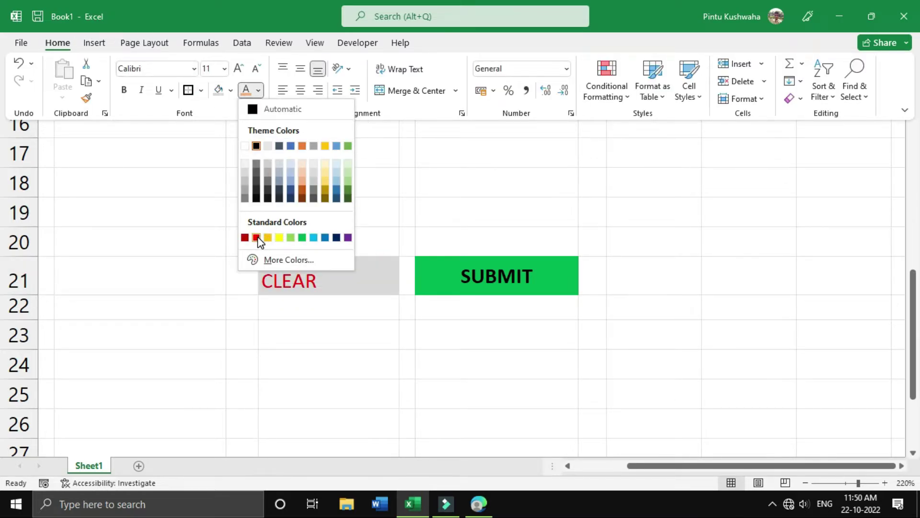
left_click(257, 237)
left_click(124, 90)
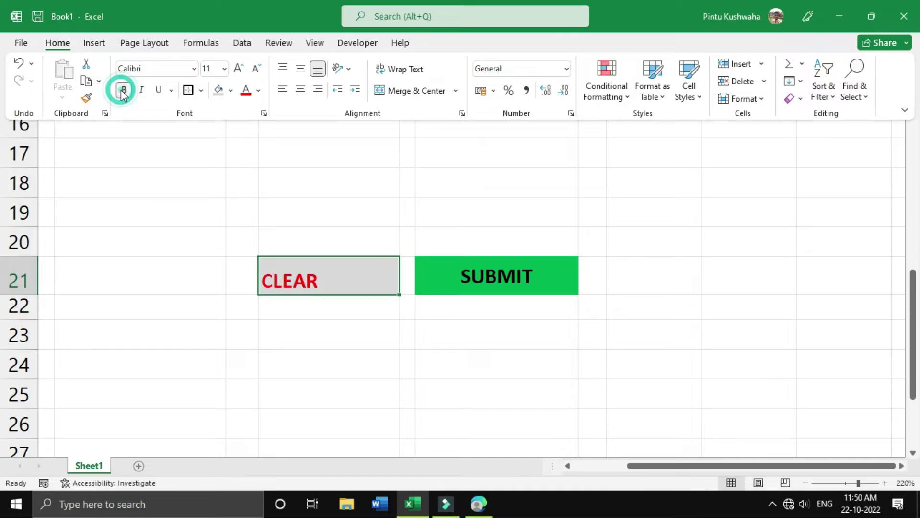
left_click(301, 90)
left_click(300, 69)
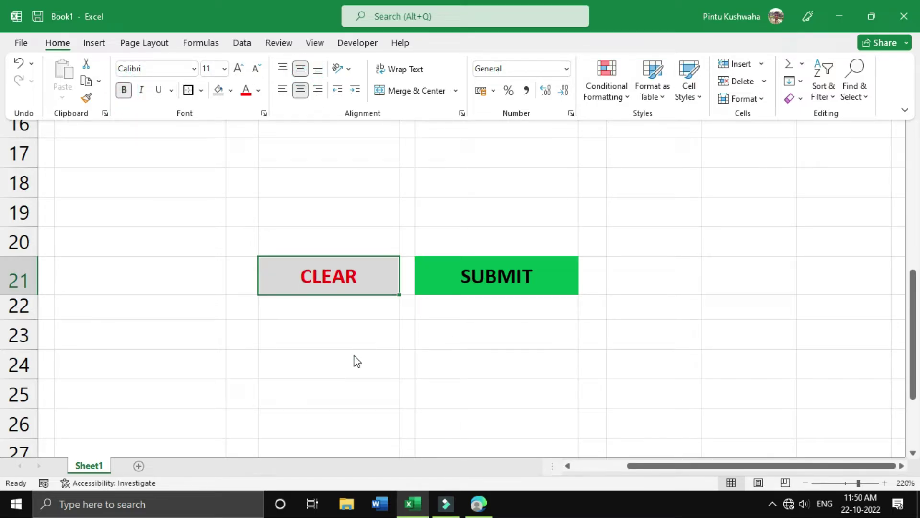
left_click(354, 355)
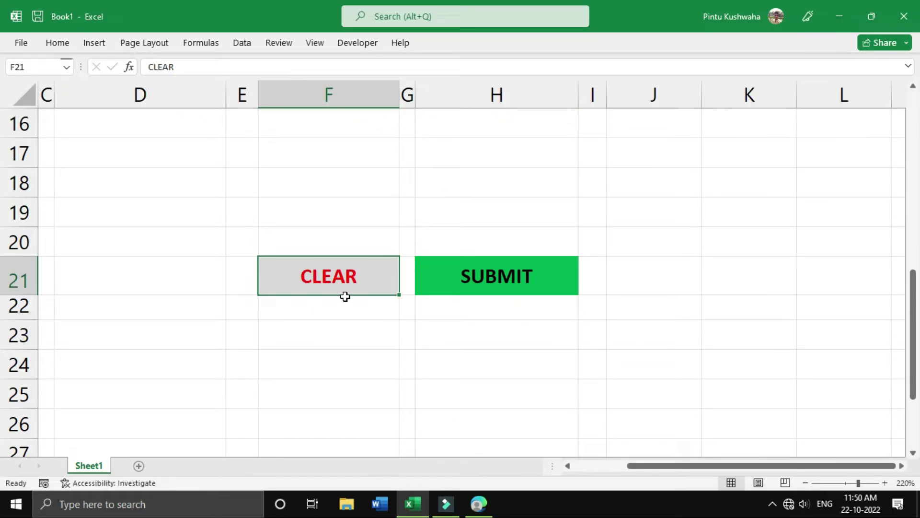
left_click(335, 343)
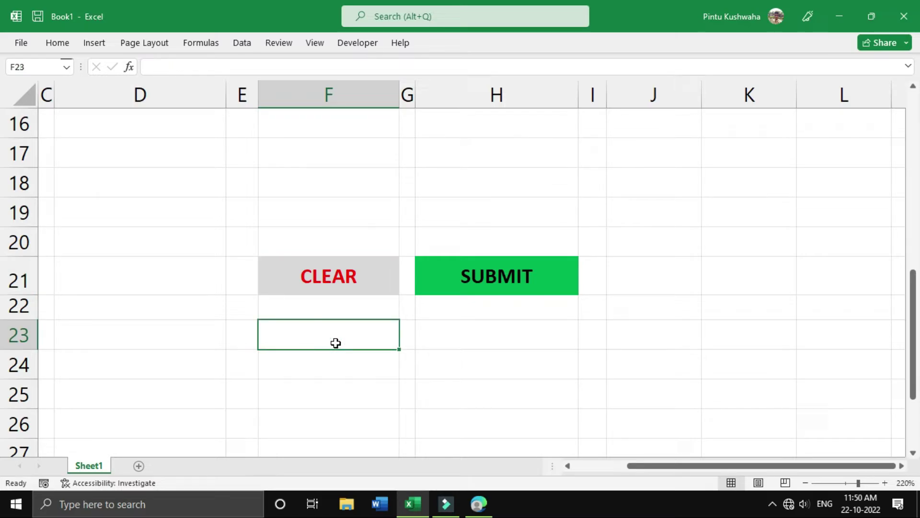
Copy cell F21, paste it as a linked picture, and move the picture to row 11 just before the SUBMIT picture
left_click(344, 273)
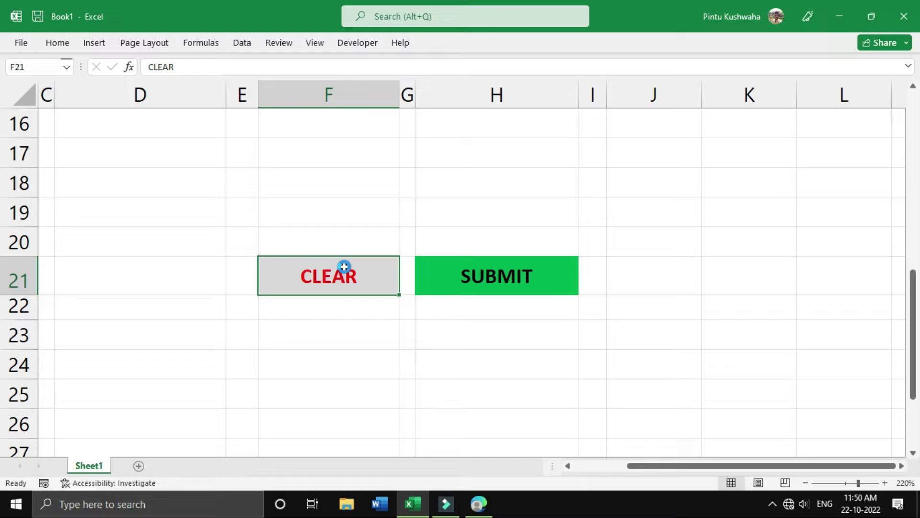
key("ctrl+c")
left_click(56, 43)
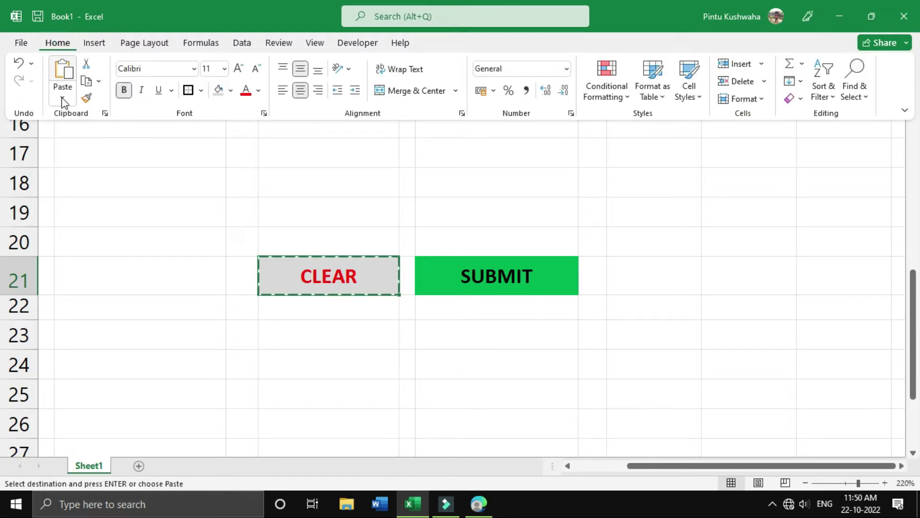
left_click(63, 99)
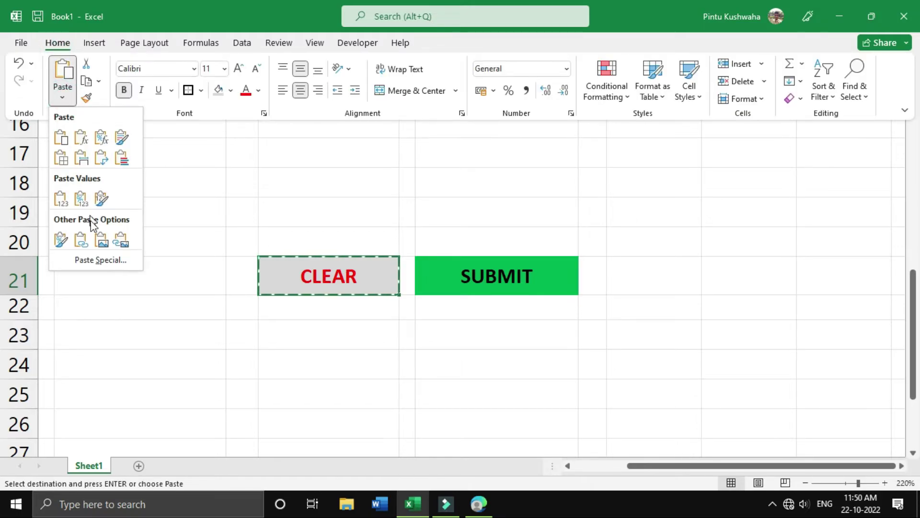
left_click(117, 241)
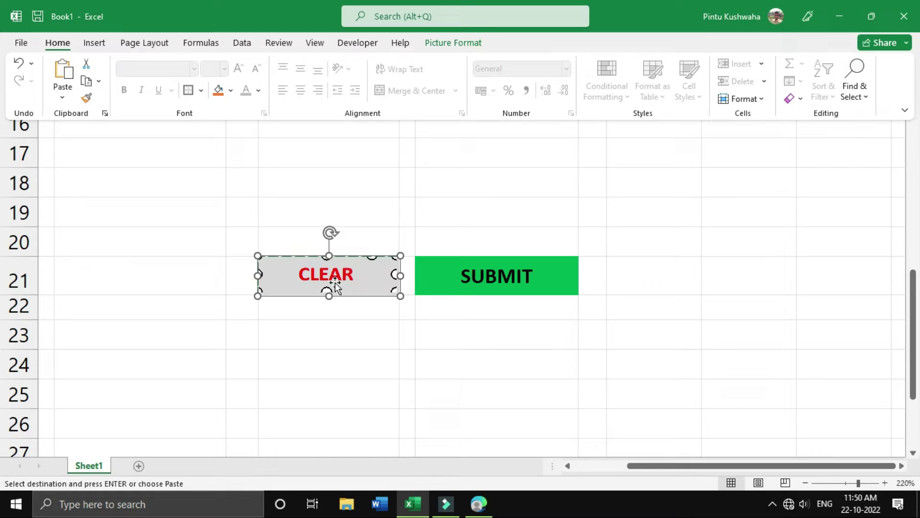
left_click_drag(338, 280, 242, 359)
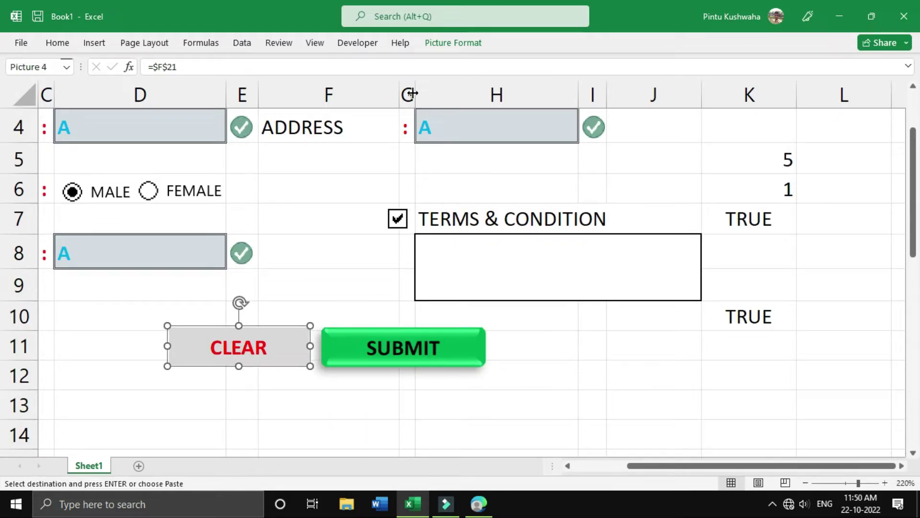
Apply the rounded, bevelled rectangle picture style to the linked CLEAR picture and deselect it
left_click(456, 45)
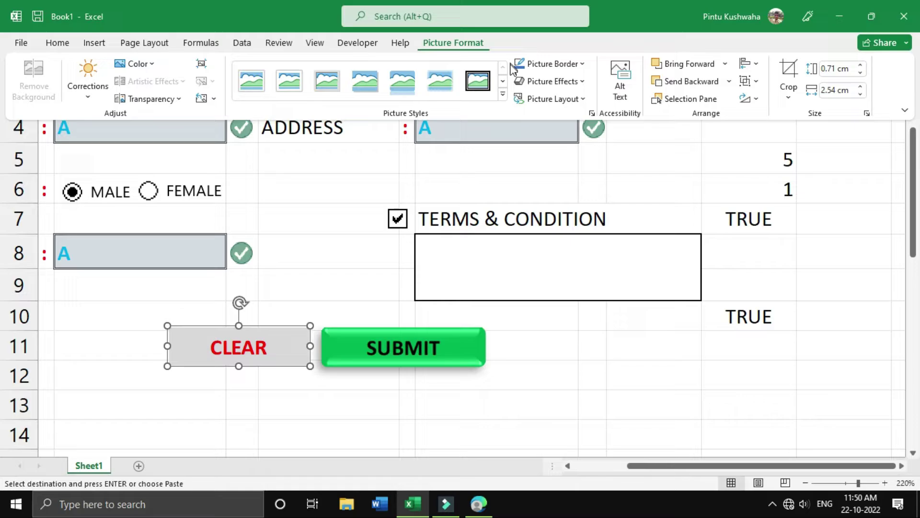
left_click(503, 94)
left_click(475, 154)
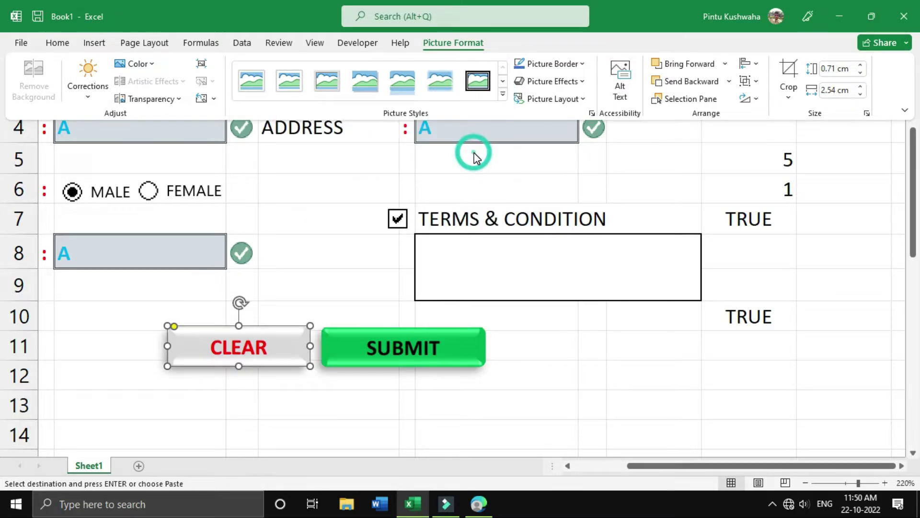
left_click(551, 365)
left_click(448, 378)
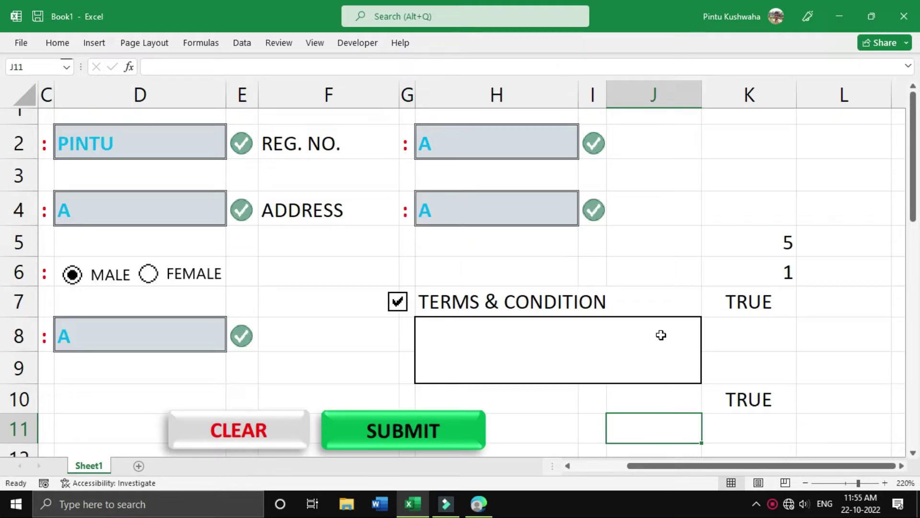
Add a new blank worksheet after Sheet1 to hold the form's submitted data
left_click(138, 466)
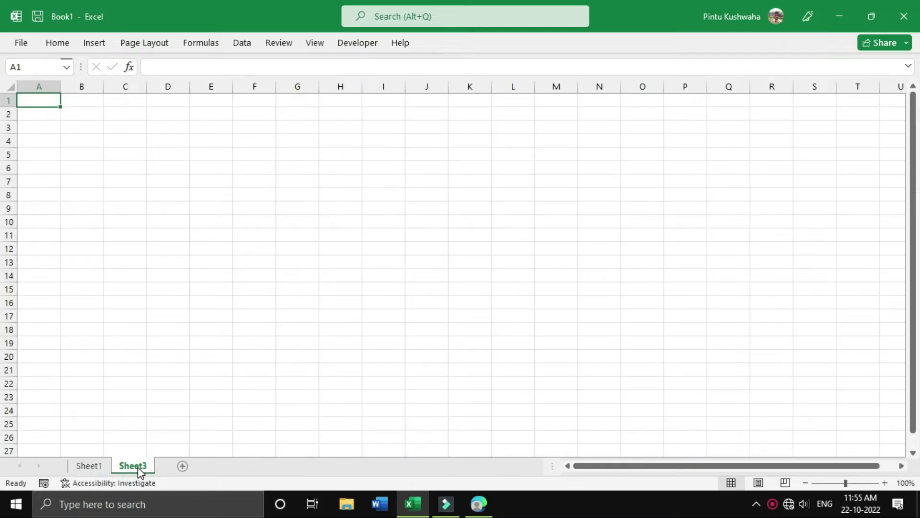
left_click(91, 467)
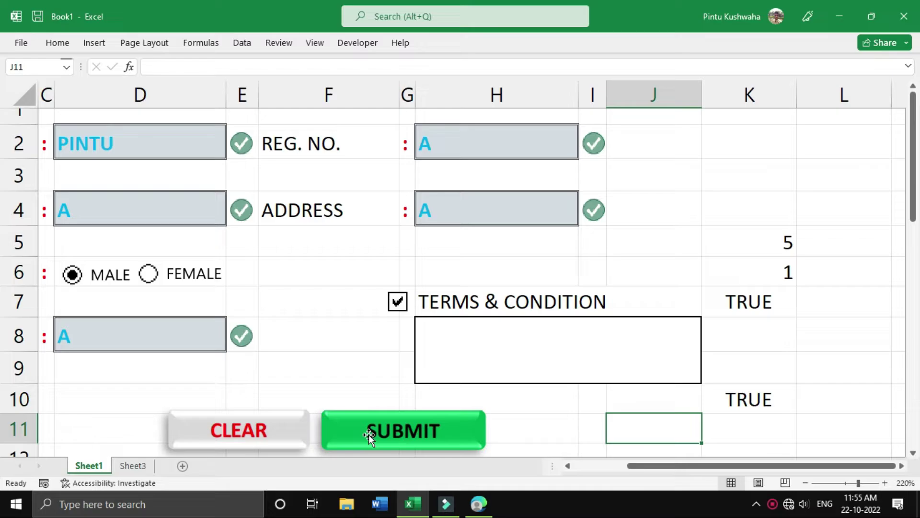
left_click(133, 466)
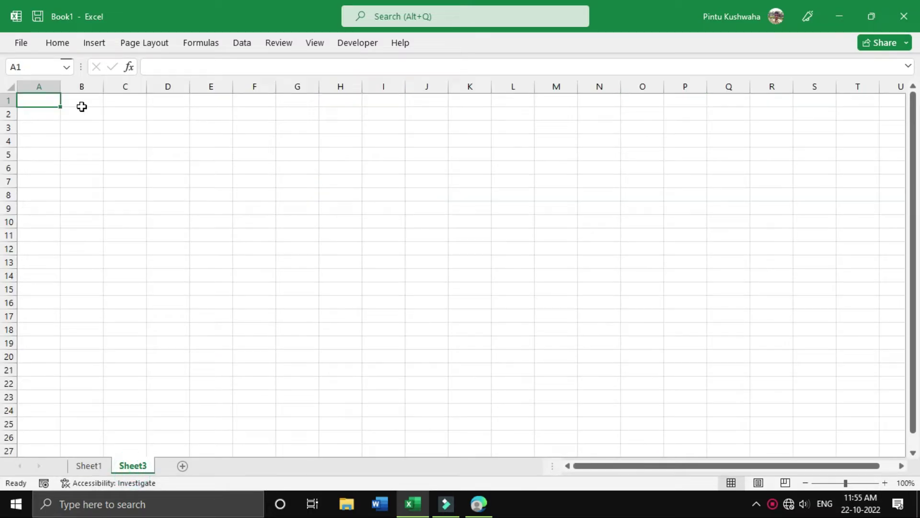
left_click_drag(36, 97, 527, 372)
left_click(205, 236)
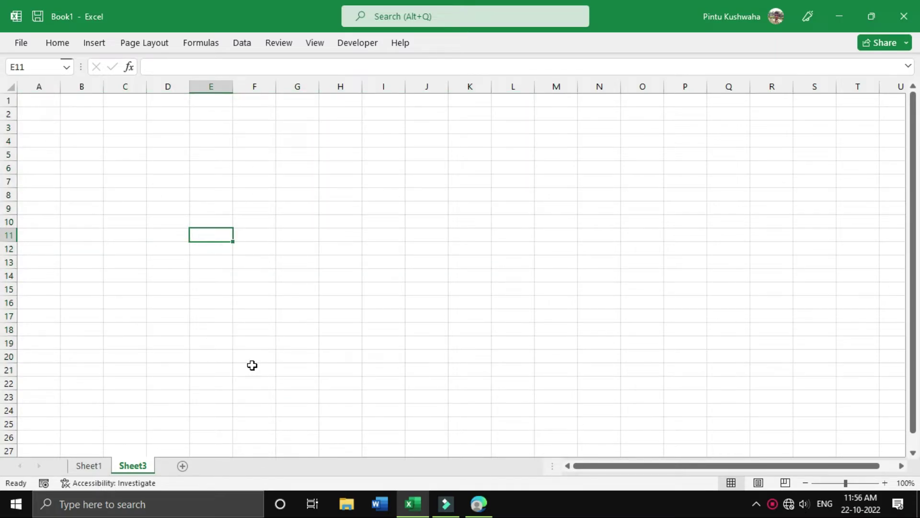
Switch to entry data.pdf in Microsoft Edge, examine the table's column headings, and return to the Excel workbook
key("alt")
left_click(479, 503)
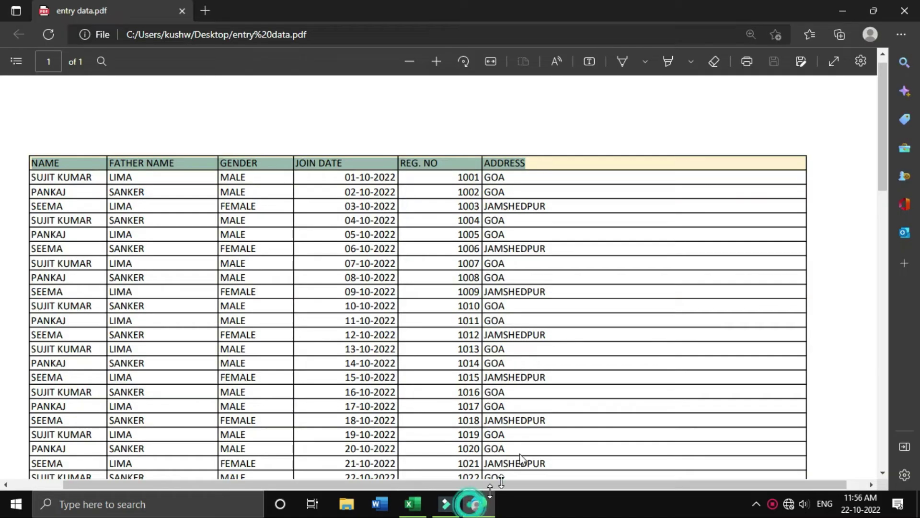
left_click(228, 166)
left_click_drag(34, 162, 619, 153)
left_click(522, 163)
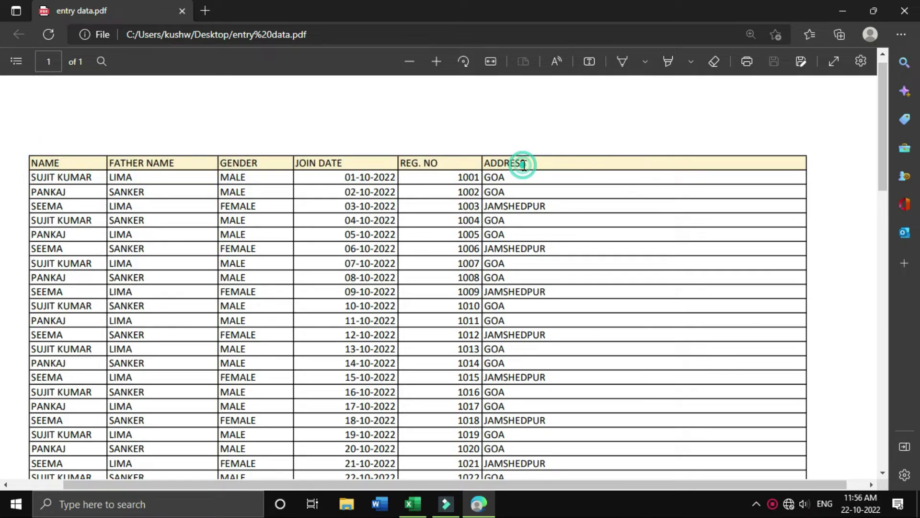
key("alt+Tab")
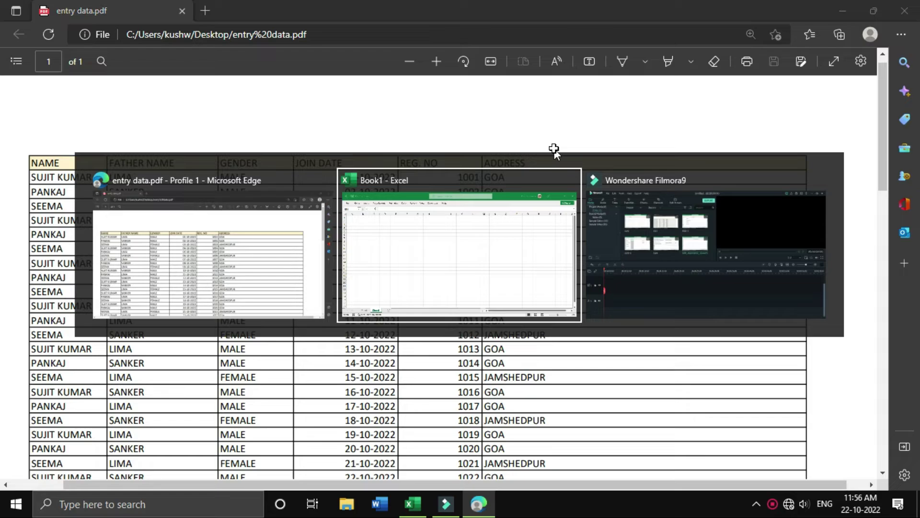
Copy the NAME, FATHER NAME, GENDER and JOIN DATE labels from Sheet1 and paste them transposed into Sheet3 starting at A1
left_click_drag(48, 102, 379, 100)
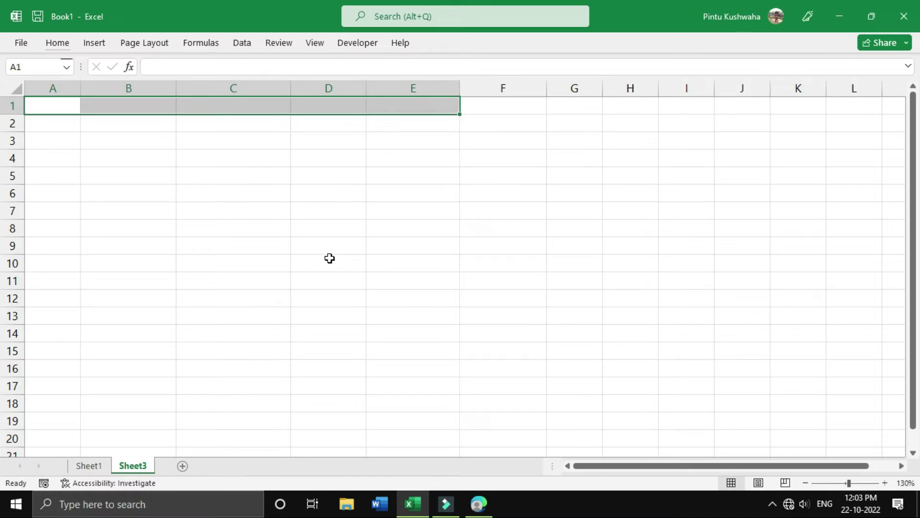
left_click(90, 465)
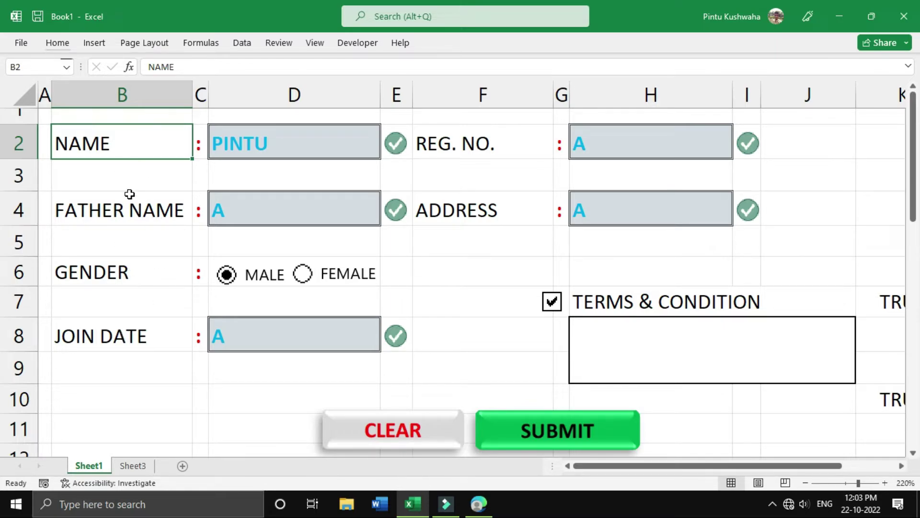
left_click(126, 210, "ctrl")
left_click(113, 275, "ctrl")
left_click(108, 333, "ctrl")
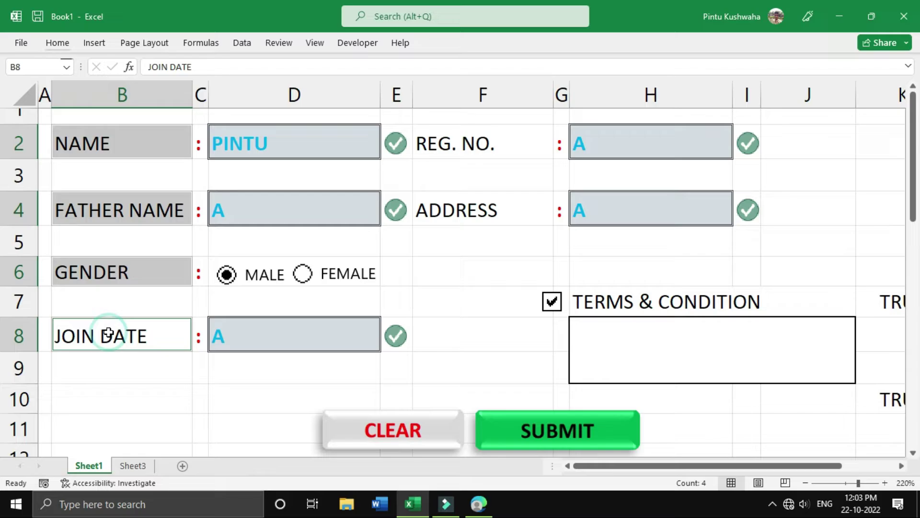
key("ctrl+c")
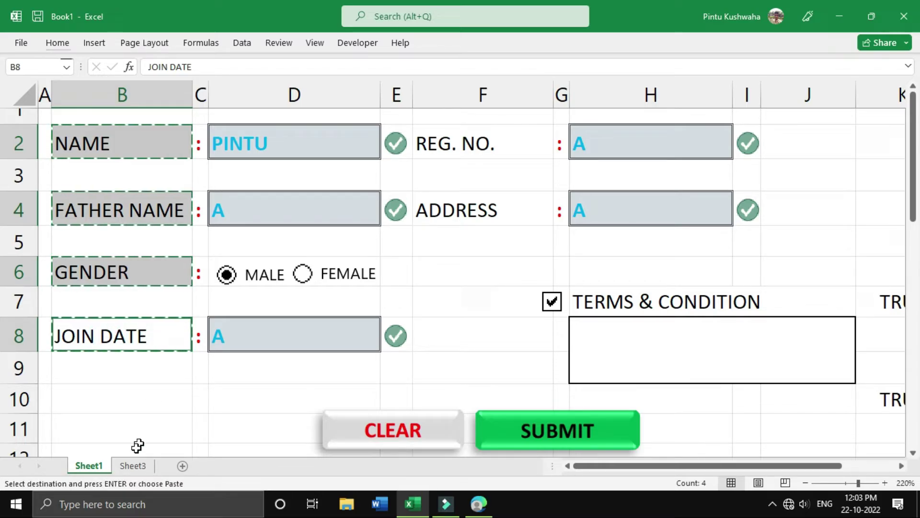
left_click(132, 466)
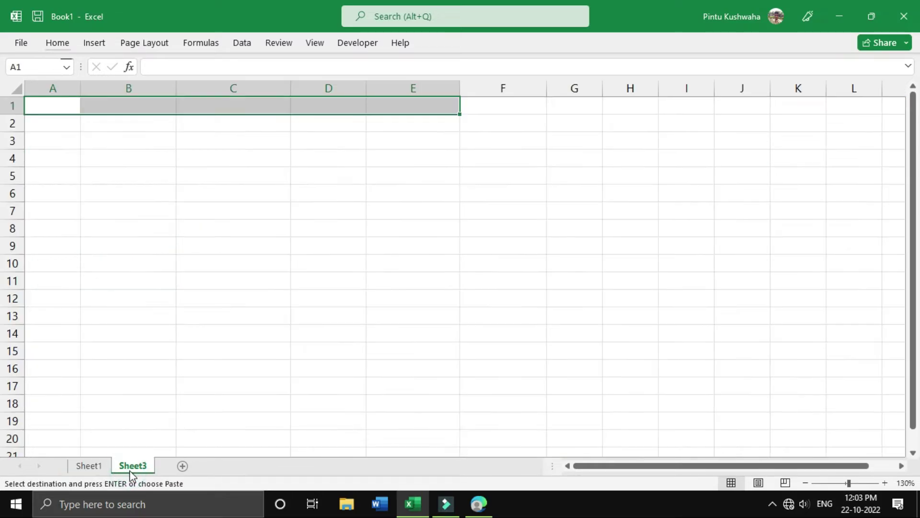
left_click(47, 111)
right_click(47, 112)
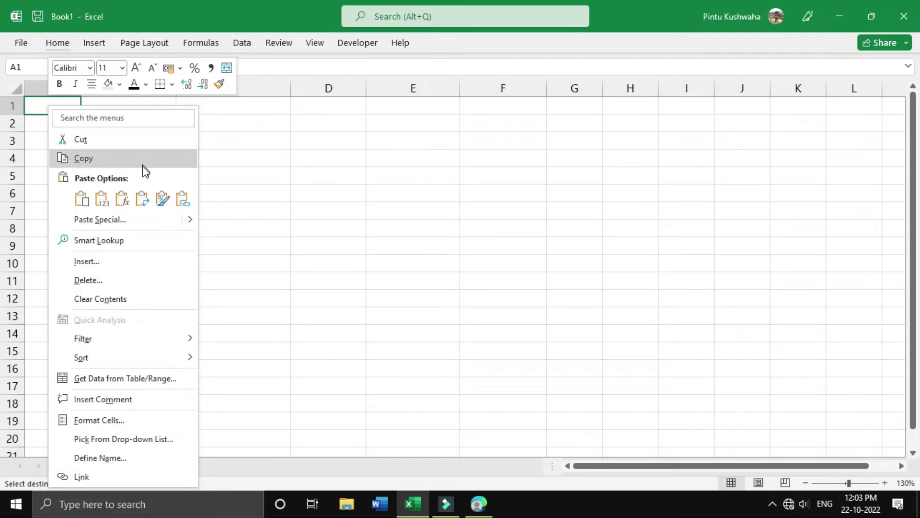
left_click(136, 199)
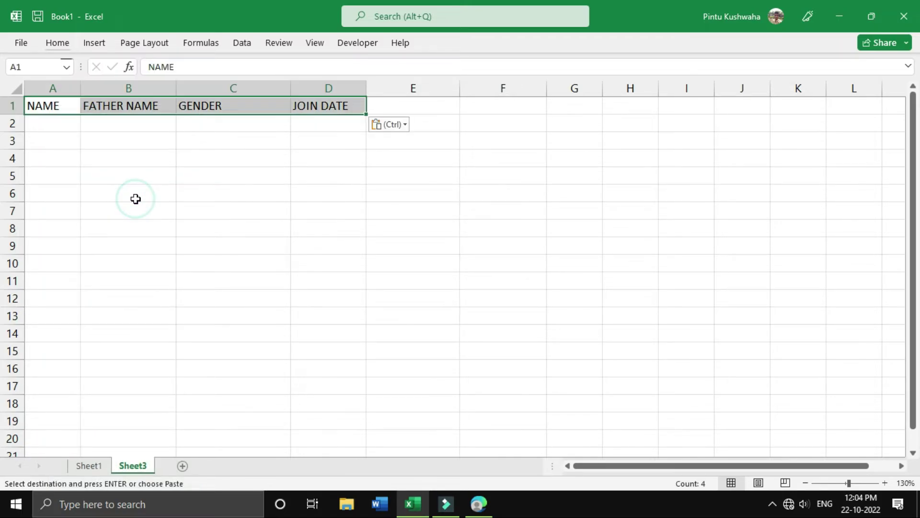
Check the pasted headings cell by cell across A1:D1 of Sheet3
left_click(62, 151)
left_click(73, 106)
left_click(152, 105)
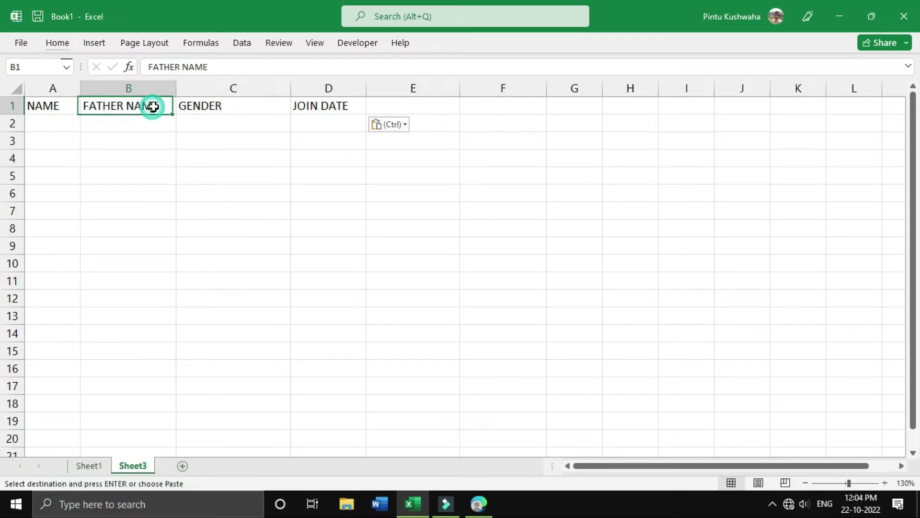
left_click(201, 106)
left_click(323, 105)
left_click(308, 193)
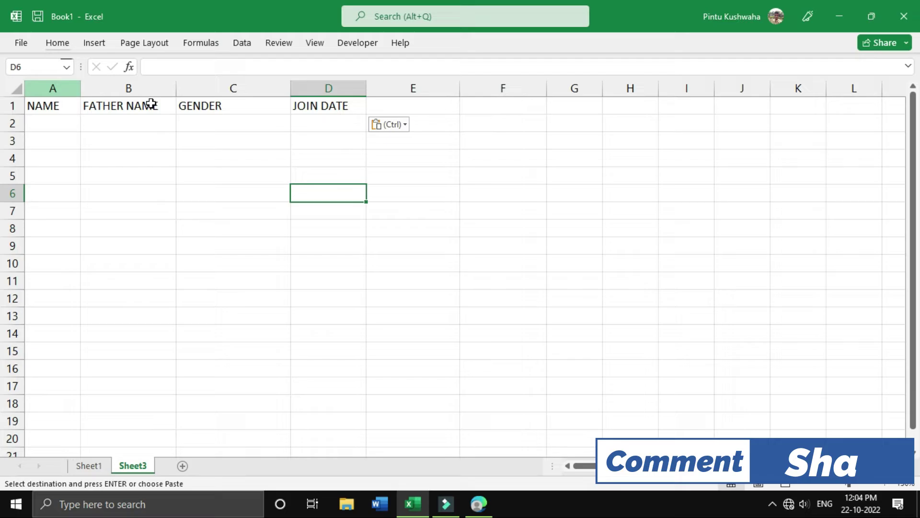
Copy the REG. NO. and ADDRESS labels from Sheet1 and paste them transposed into Sheet3 starting at E1
scroll(159, 198, "up", 6)
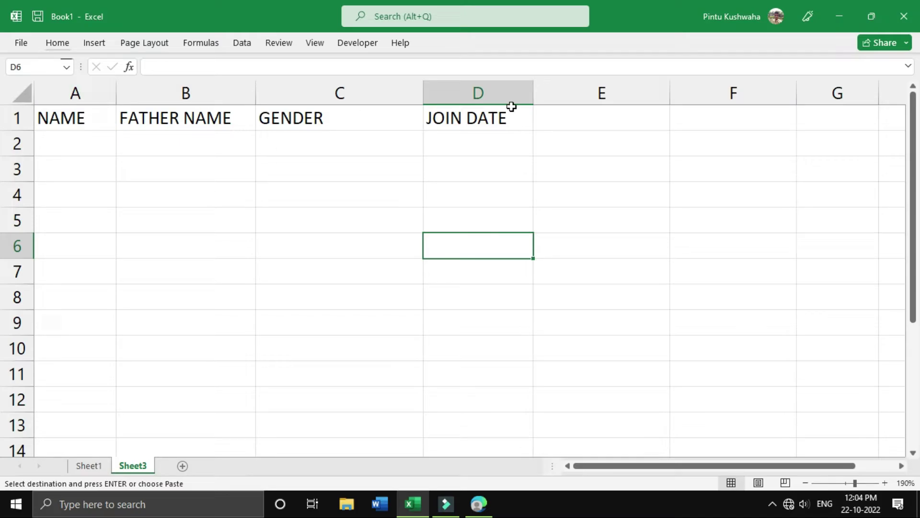
left_click(91, 466)
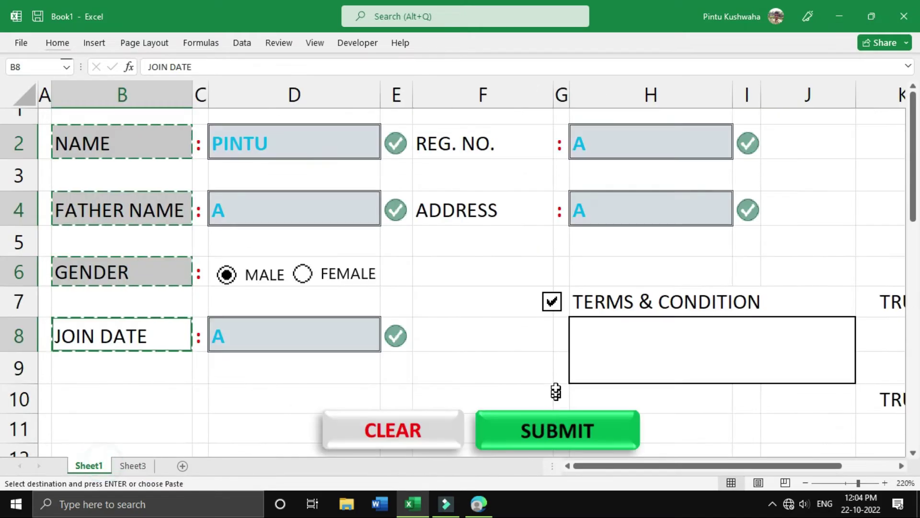
key("Escape")
left_click(485, 212)
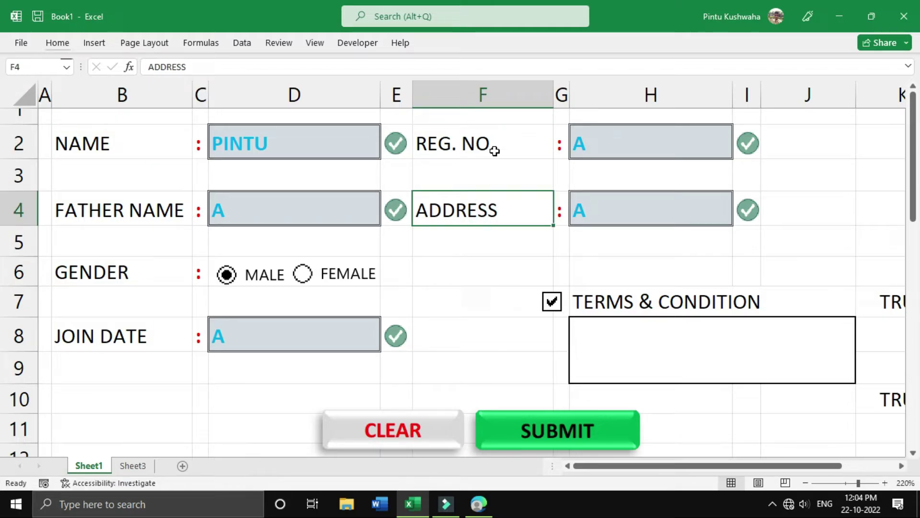
left_click(493, 144)
left_click(479, 208, "ctrl")
key("ctrl+c")
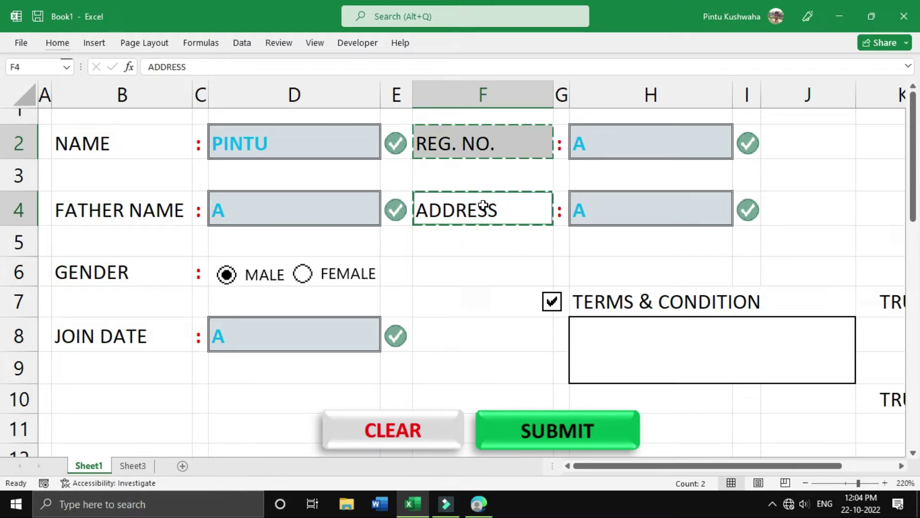
left_click(133, 466)
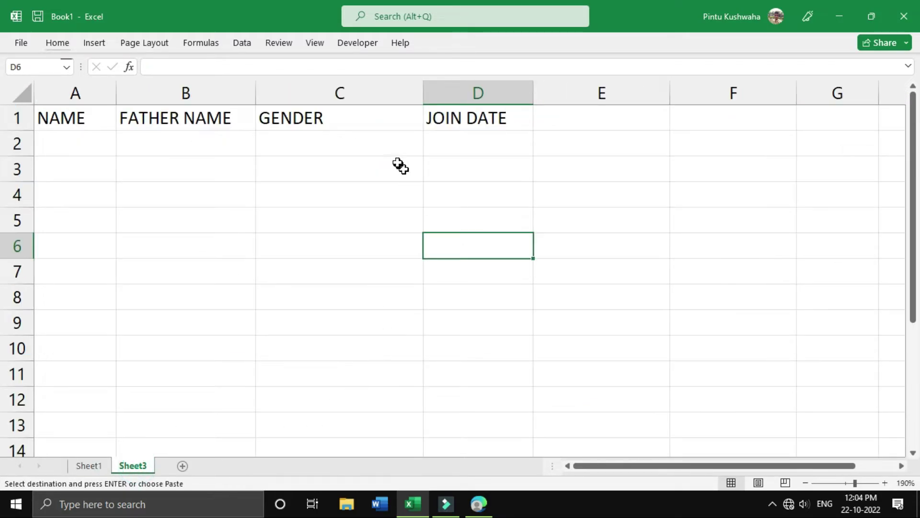
left_click(565, 117)
right_click(564, 117)
left_click(659, 199)
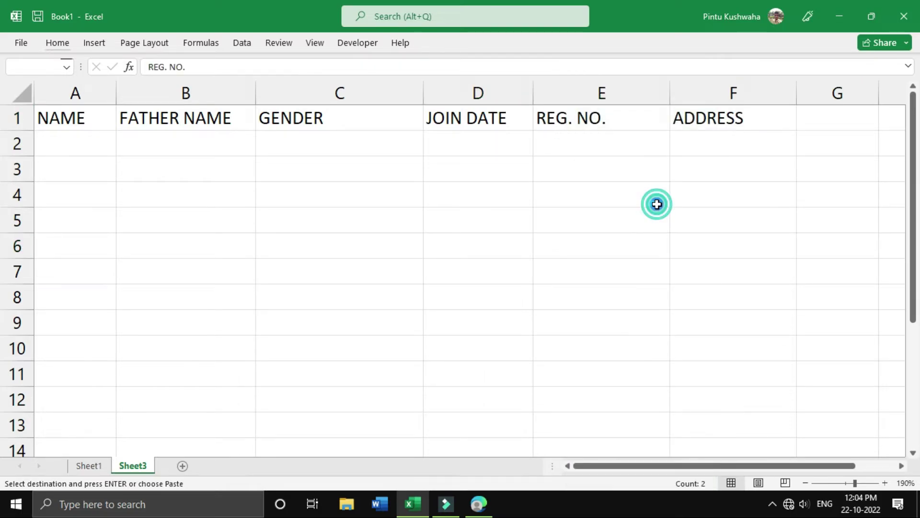
left_click(550, 271)
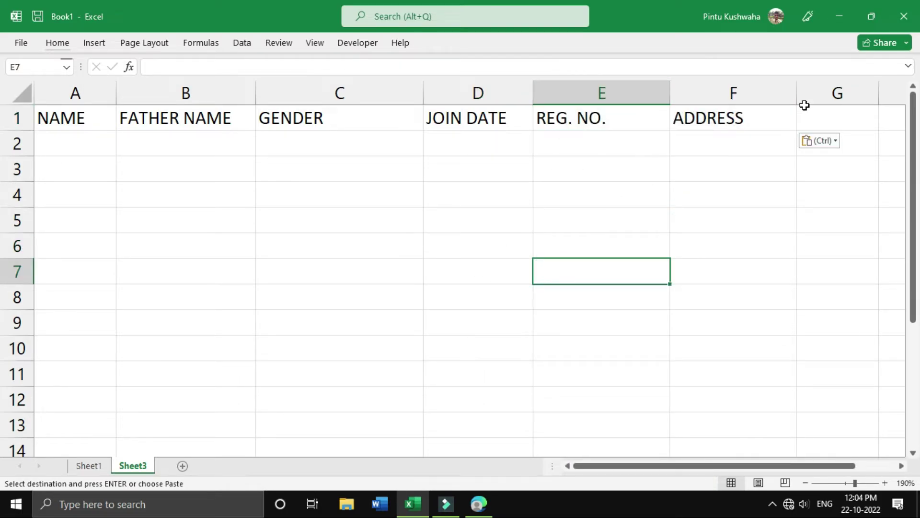
Widen the ADDRESS column on Sheet3 and format headings A1:F1 with a light orange fill and all borders
left_click_drag(795, 96, 908, 96)
scroll(528, 228, "down", 1)
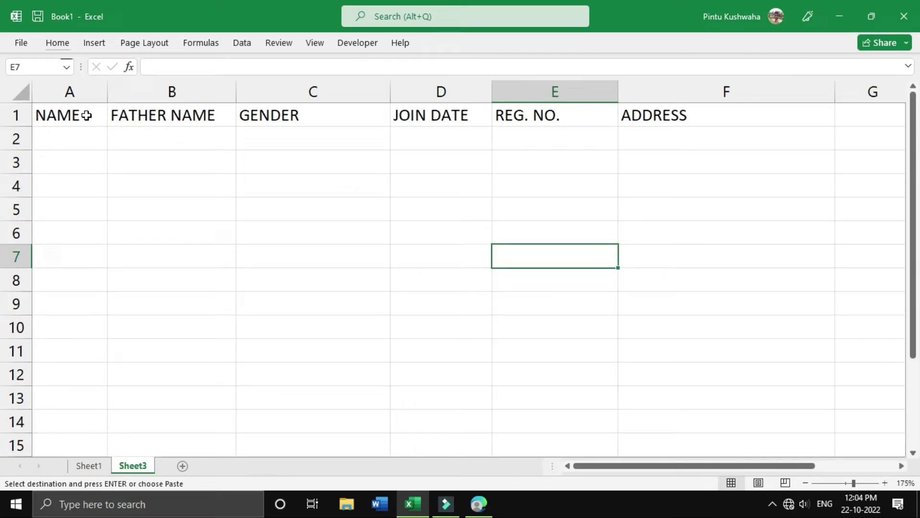
left_click_drag(87, 116, 714, 92)
left_click(65, 44)
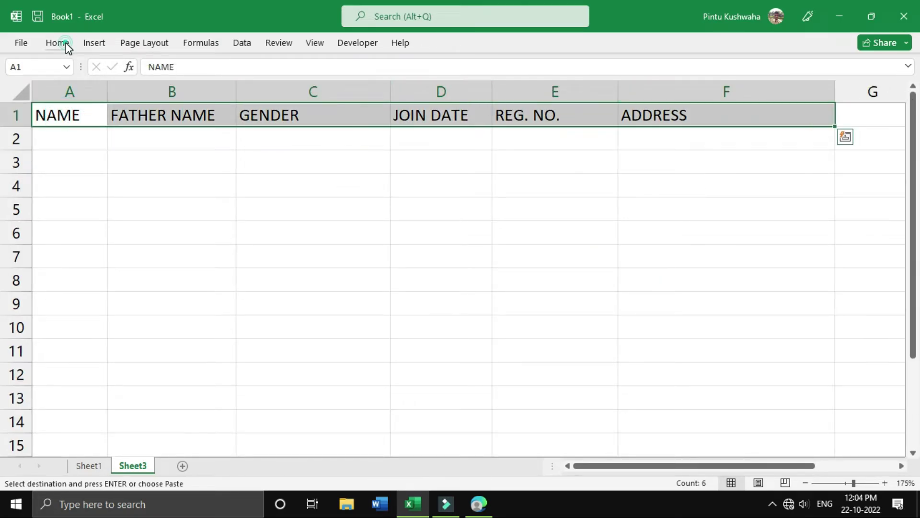
left_click(219, 93)
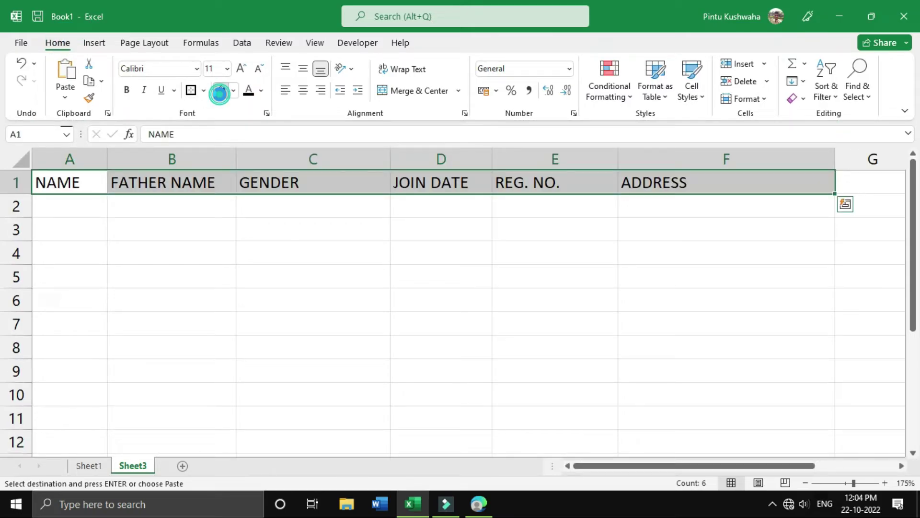
left_click(249, 93)
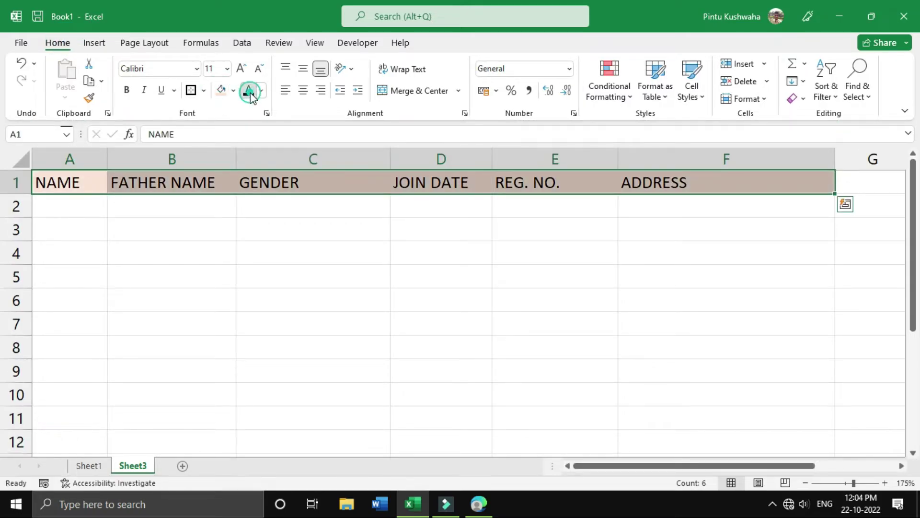
left_click(204, 93)
left_click(222, 223)
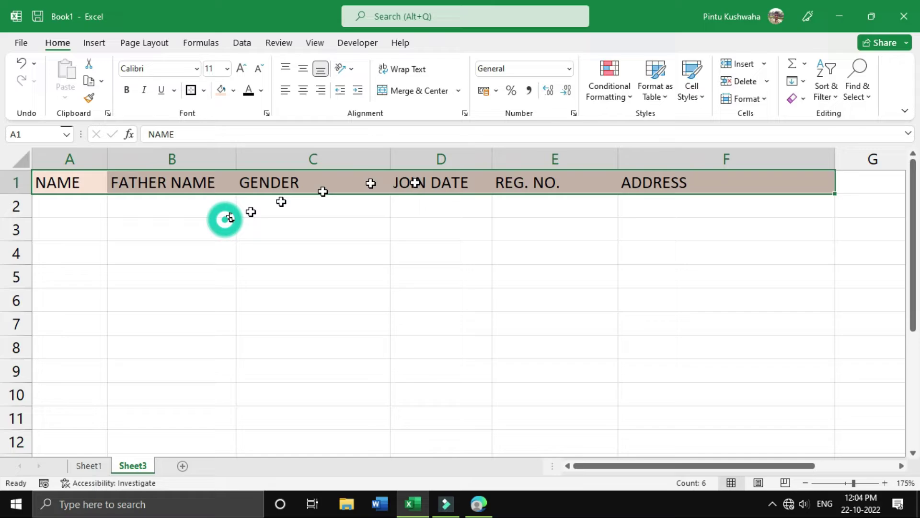
left_click(346, 301)
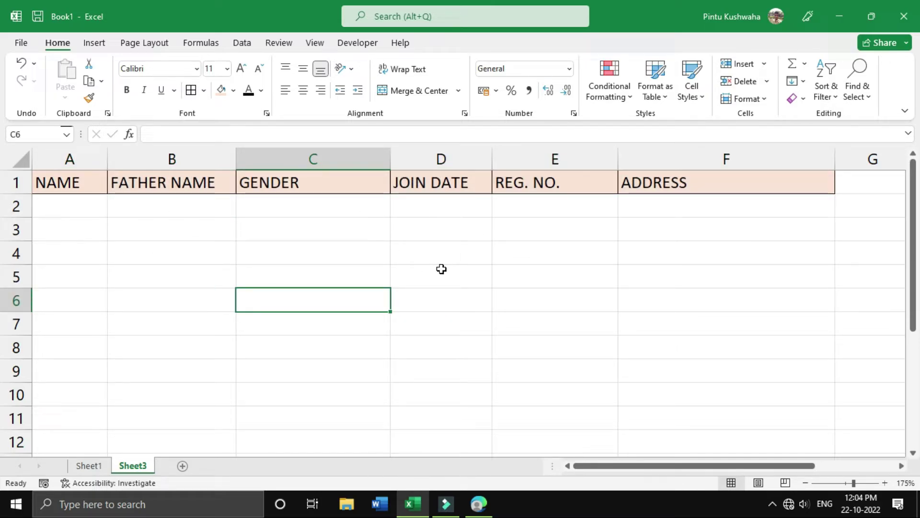
Compare the empty rows under the Sheet3 headings with the fields and CLEAR and SUBMIT buttons on Sheet1
left_click(191, 244)
left_click(59, 207)
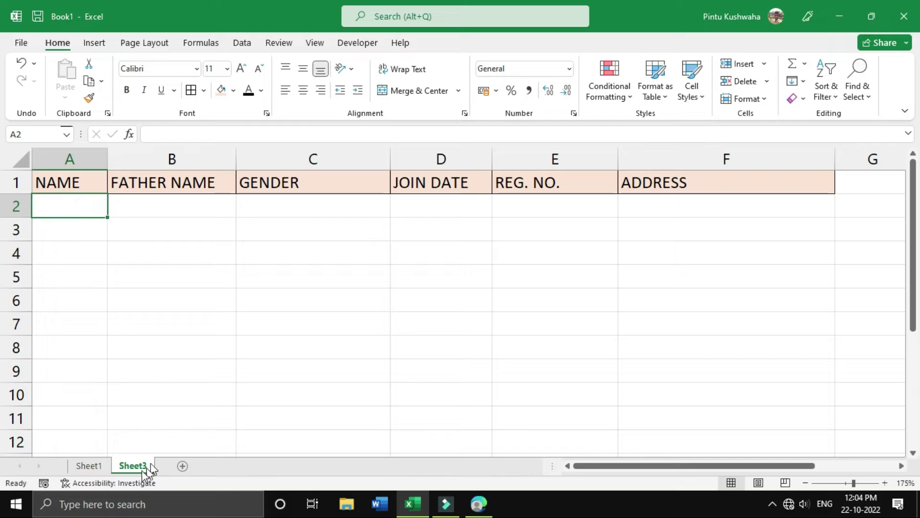
left_click(85, 465)
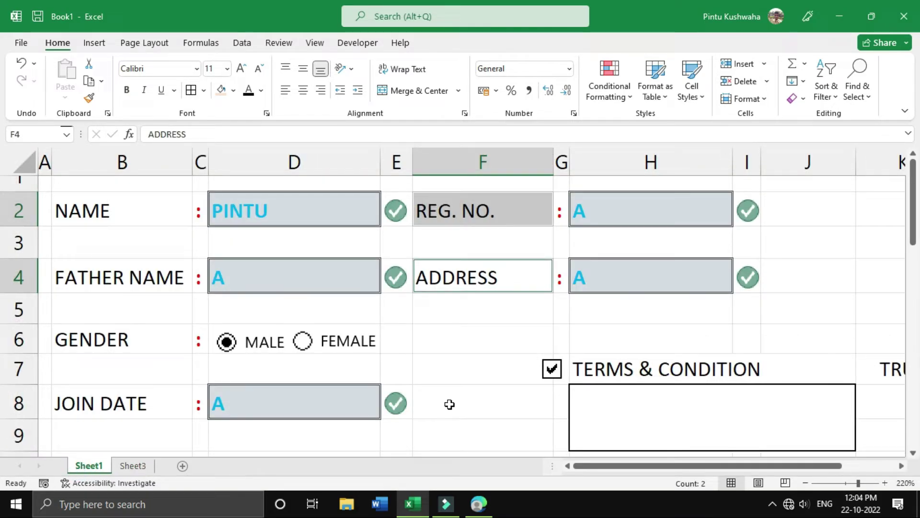
scroll(448, 403, "down", 1)
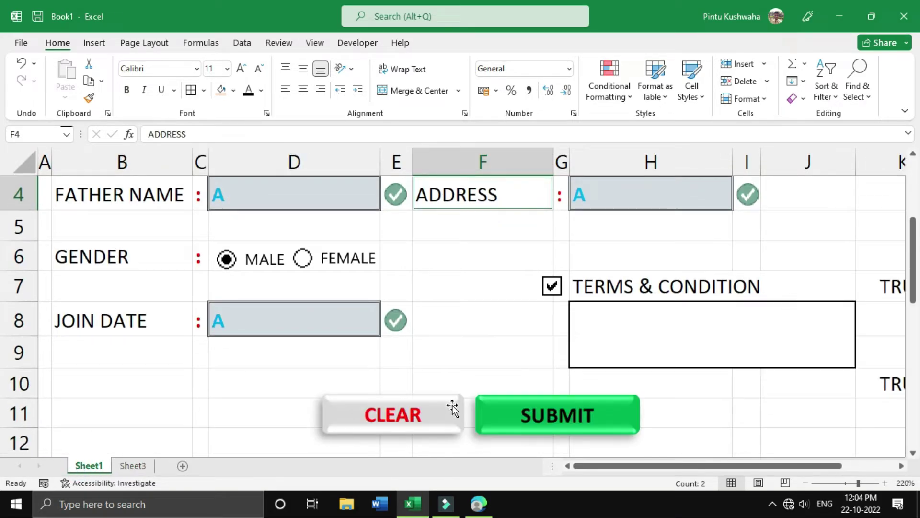
scroll(452, 407, "down", 1)
scroll(610, 400, "up", 1)
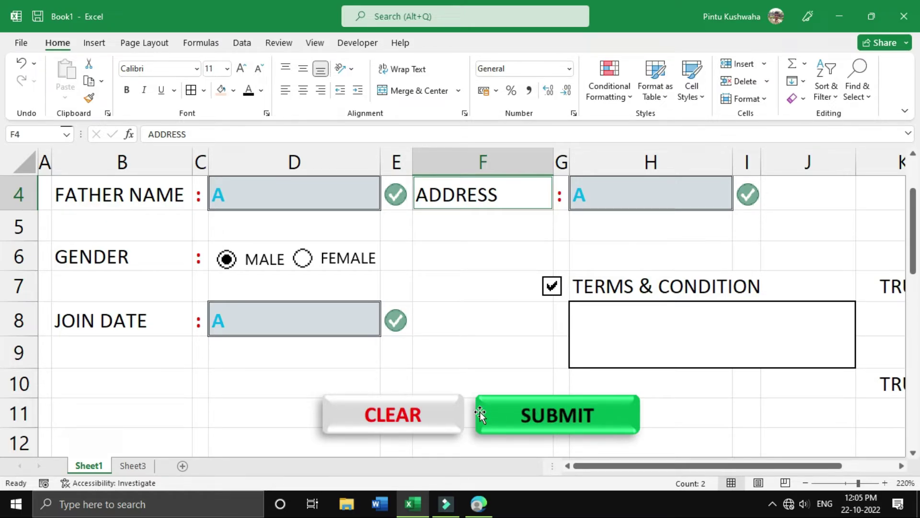
left_click(134, 466)
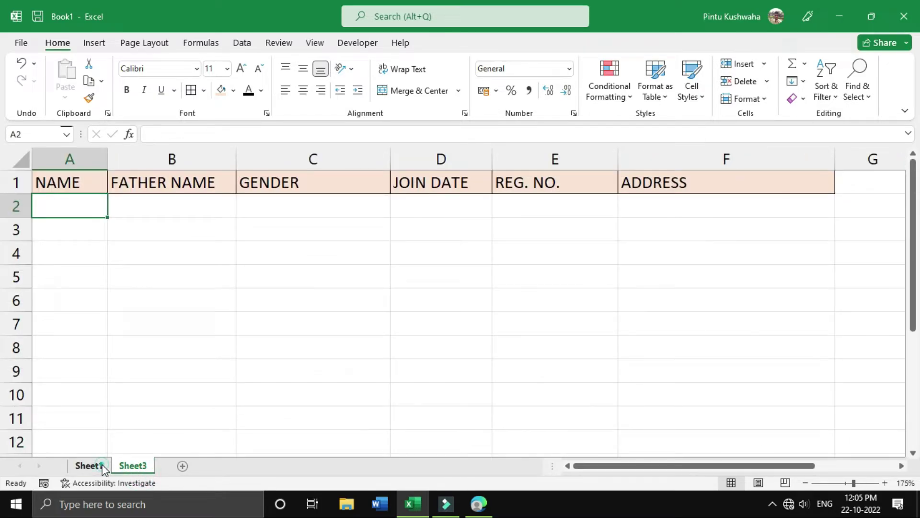
left_click(88, 466)
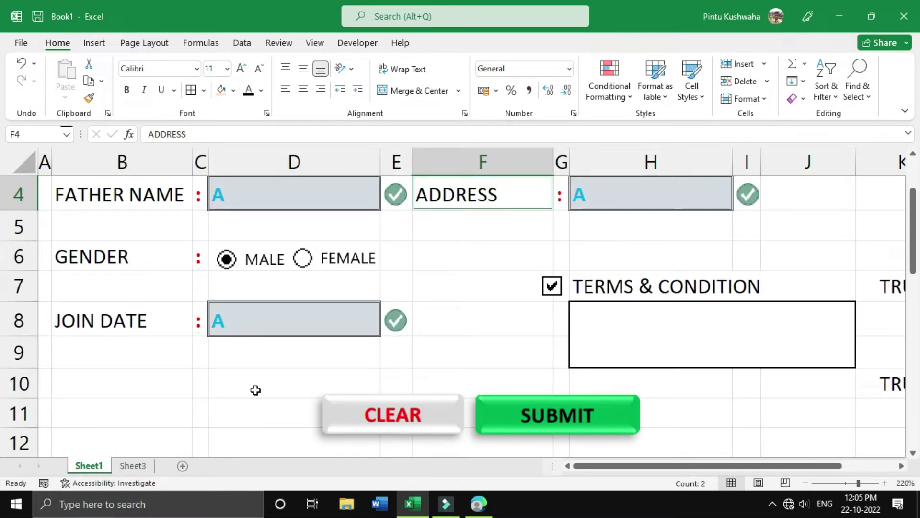
scroll(886, 441, "down", 1)
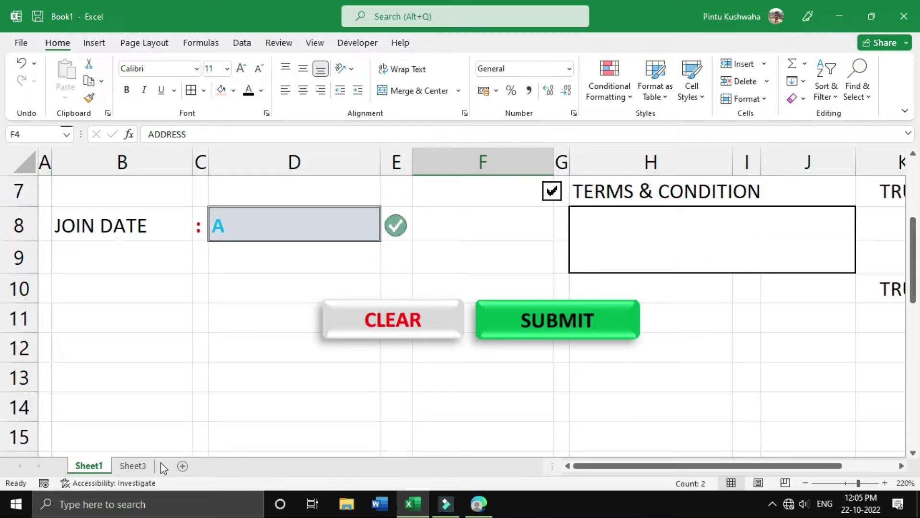
Copy the formatted headings A1:F1 from Sheet3 and paste them into Sheet1 starting at A24, below the form
left_click(132, 466)
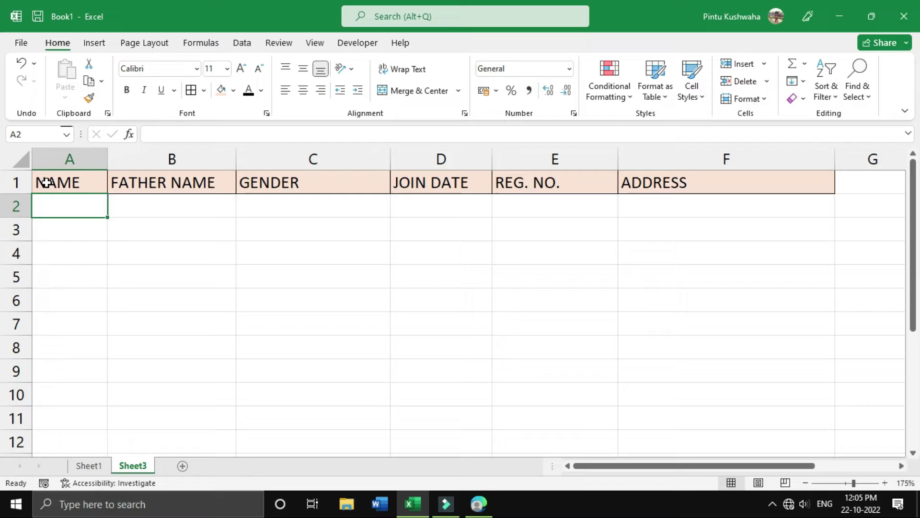
left_click_drag(42, 183, 769, 193)
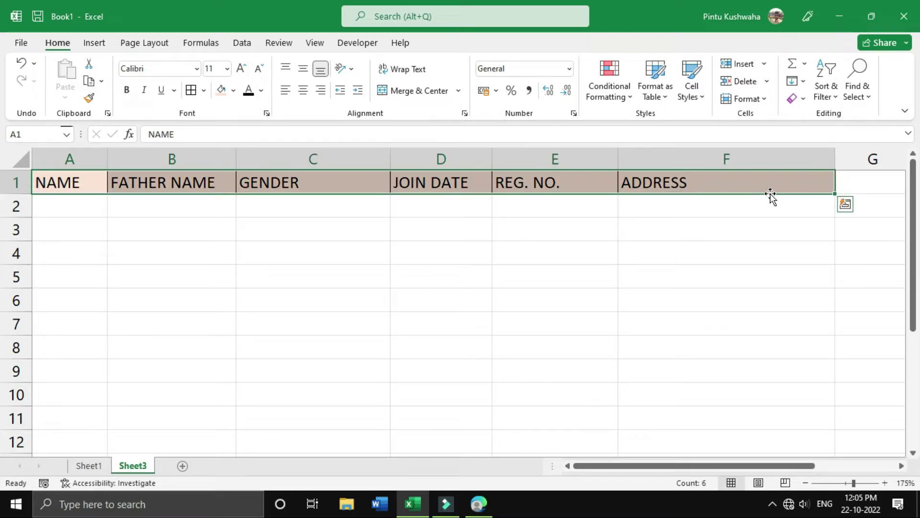
key("ctrl+c")
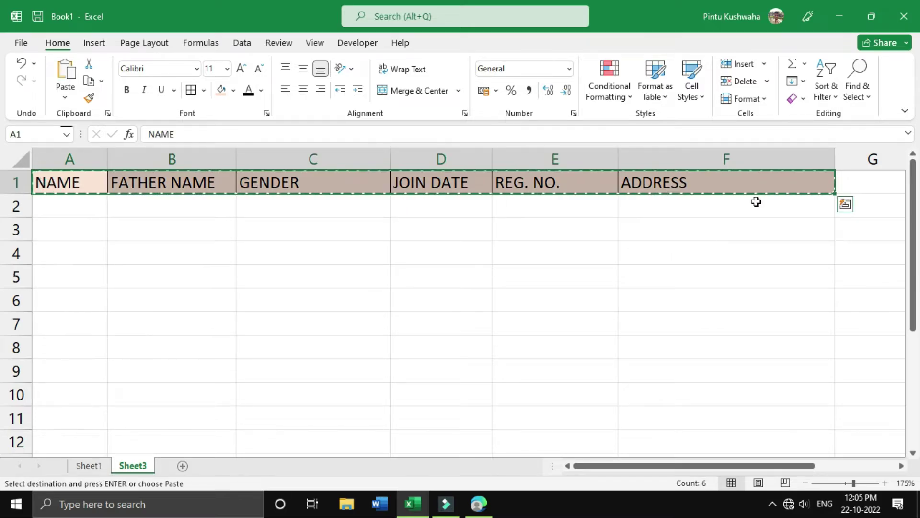
left_click(90, 465)
scroll(301, 319, "down", 3)
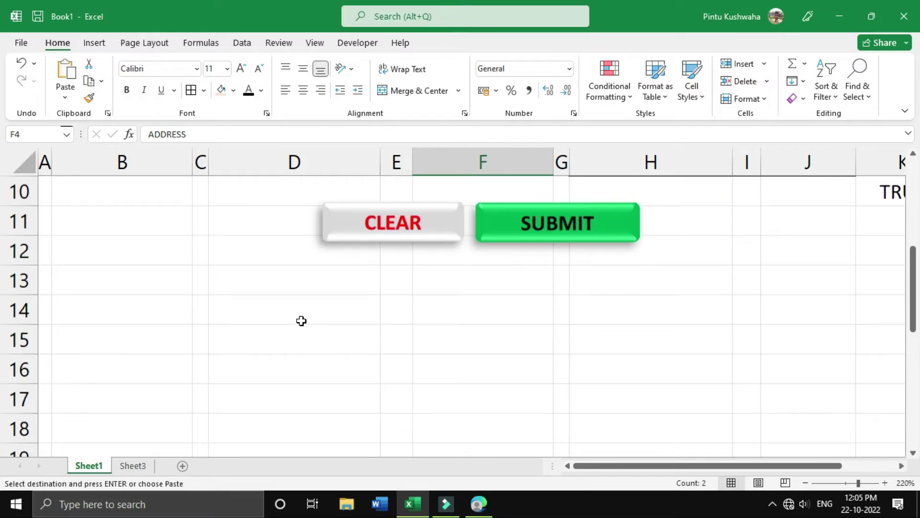
scroll(301, 320, "down", 2)
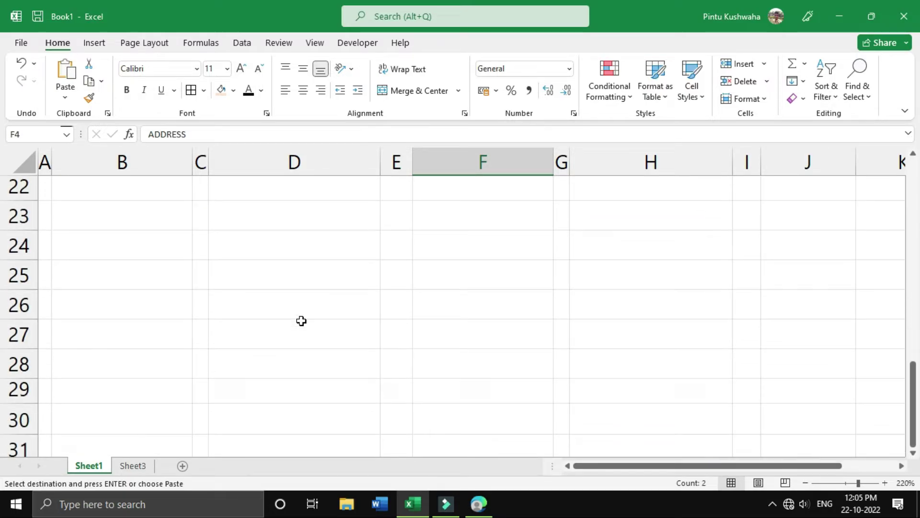
left_click(43, 248)
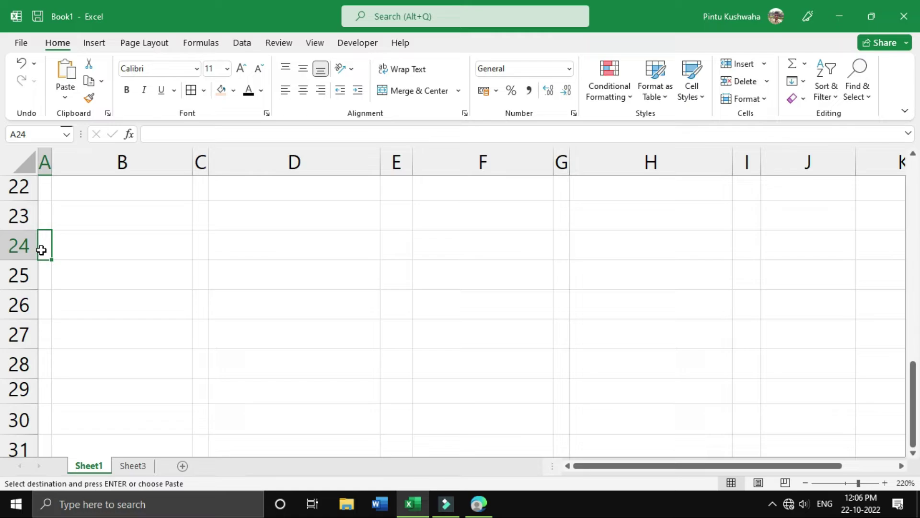
key("ctrl+v")
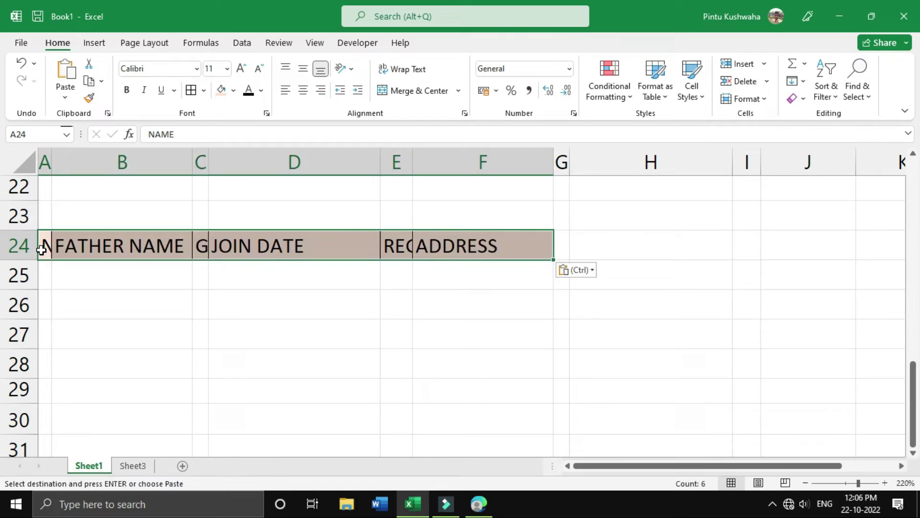
left_click(101, 300)
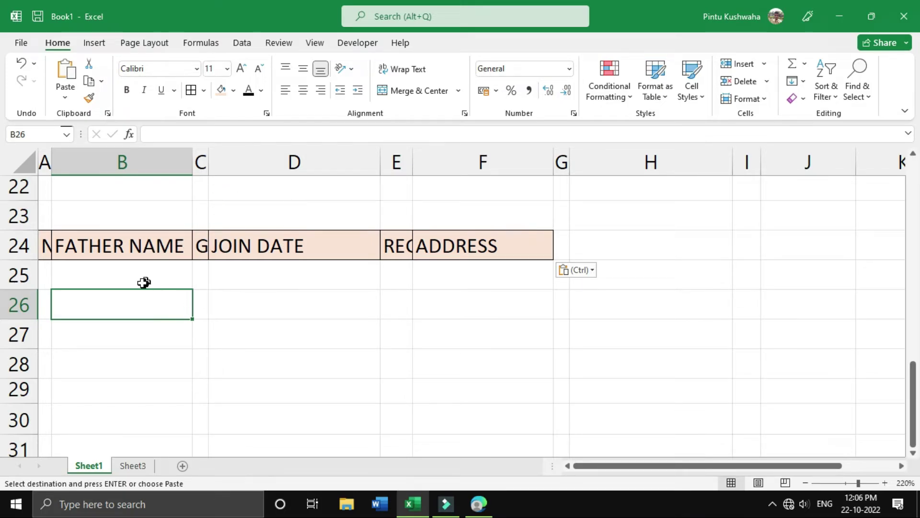
Review the form fields on Sheet1 against the headings on Sheet3, cancel the pending copy and select A2 on Sheet3
scroll(138, 284, "up", 1)
scroll(137, 284, "up", 6)
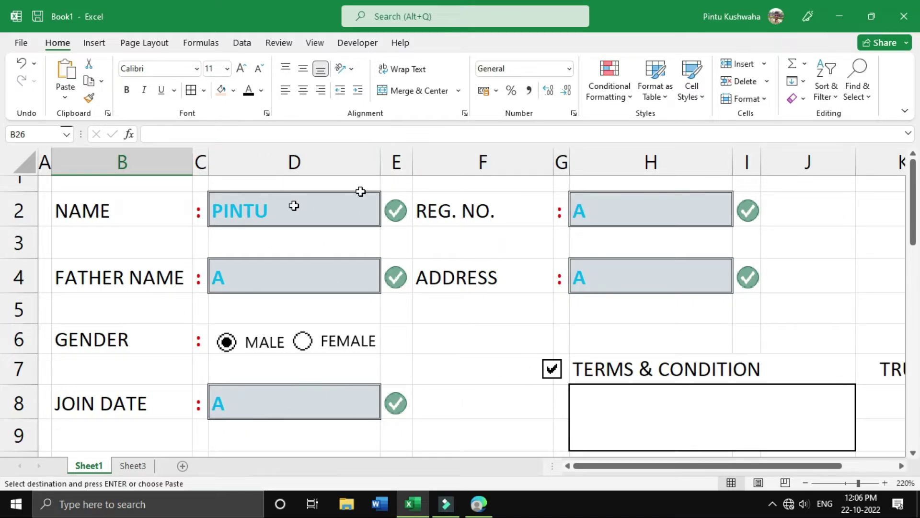
scroll(353, 363, "down", 6)
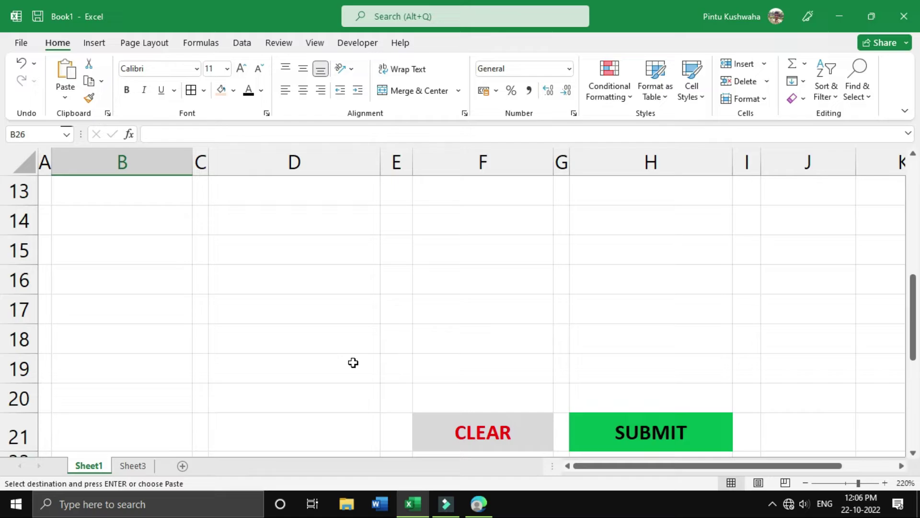
left_click(148, 467)
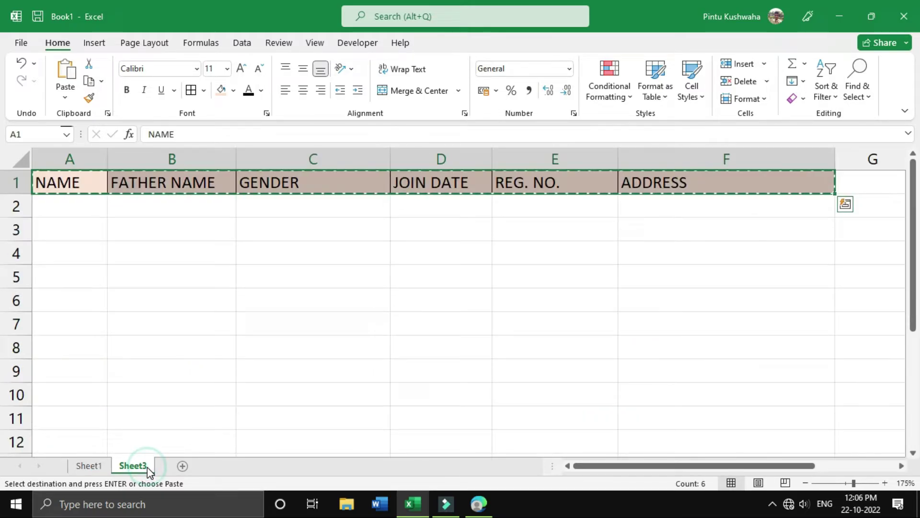
key("Escape")
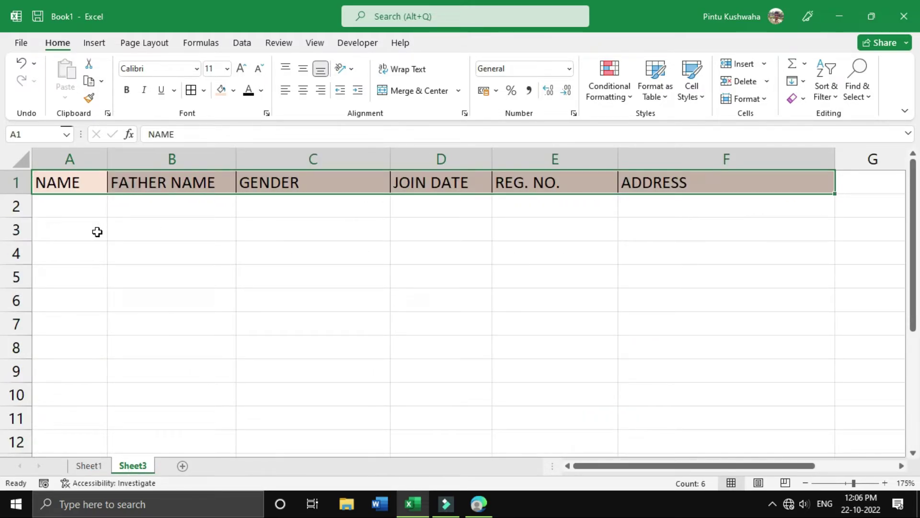
left_click(76, 185)
left_click(75, 209)
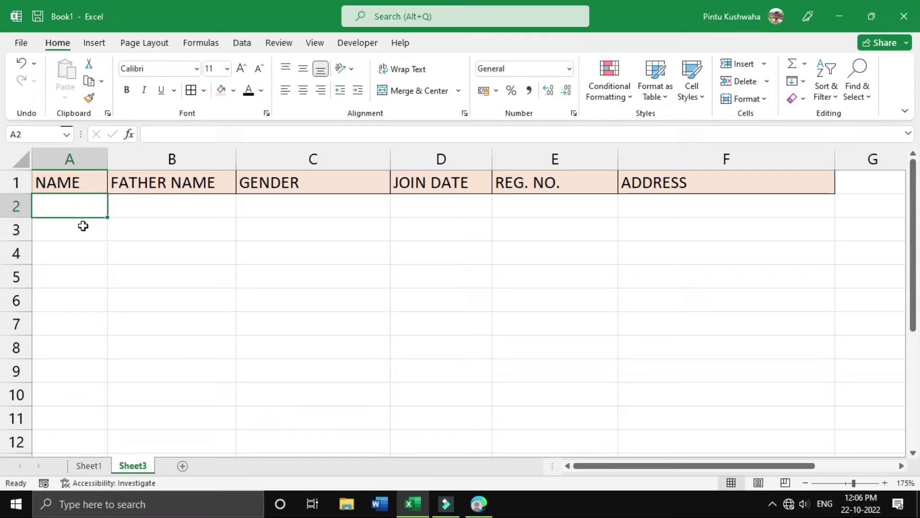
On Sheet1, reduce the height of spacer rows 3, 5 and 7 together, and shrink row 10 above the form buttons
left_click(89, 465)
scroll(295, 409, "up", 6)
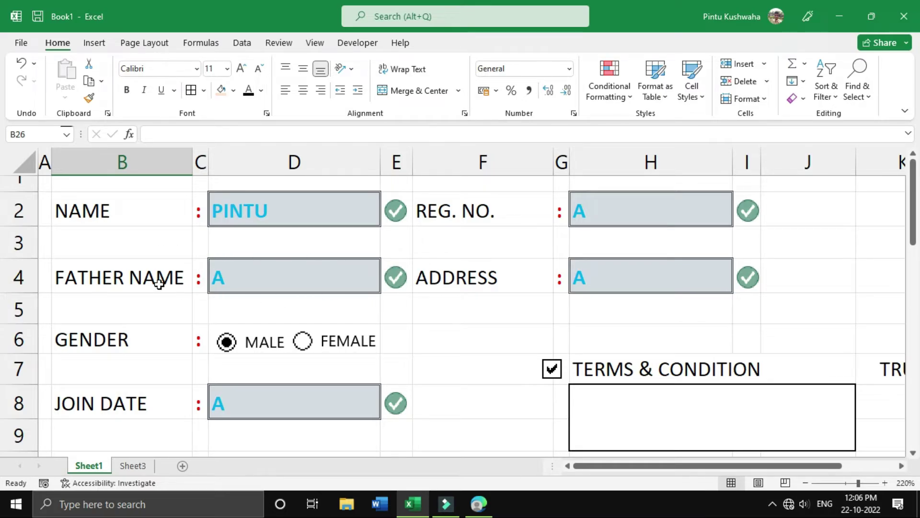
left_click(24, 247)
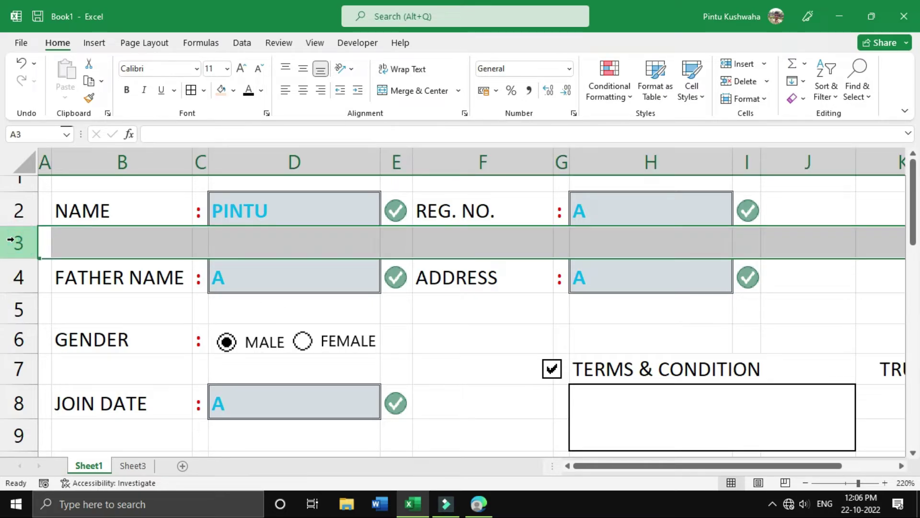
left_click(17, 305, "ctrl")
left_click(17, 369, "ctrl")
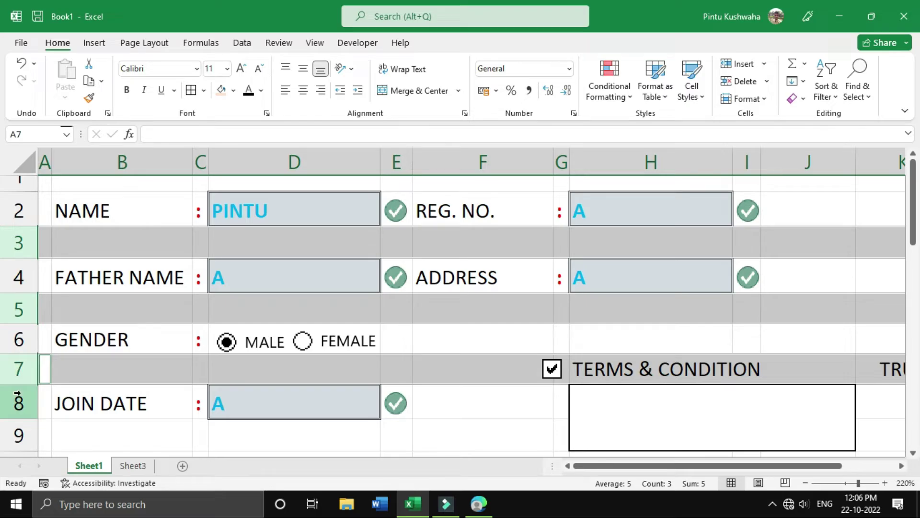
left_click_drag(26, 384, 30, 359)
left_click(288, 362)
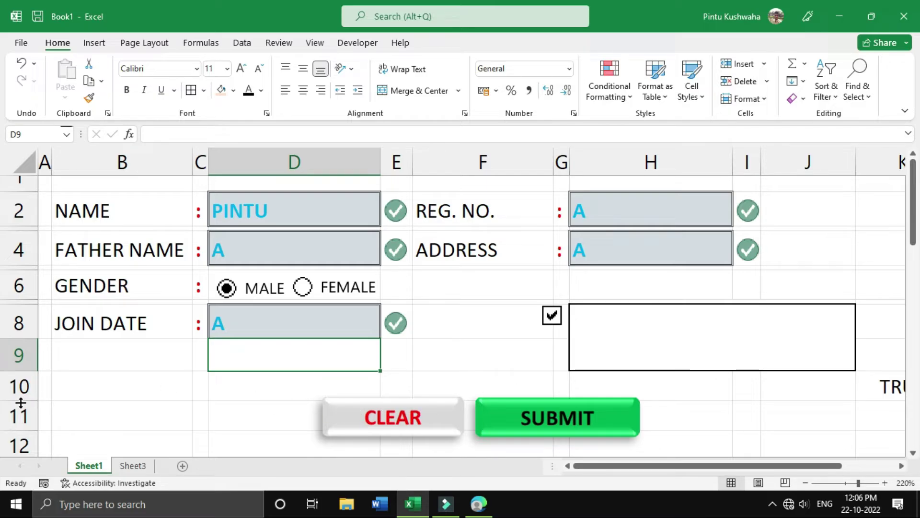
left_click_drag(21, 401, 27, 391)
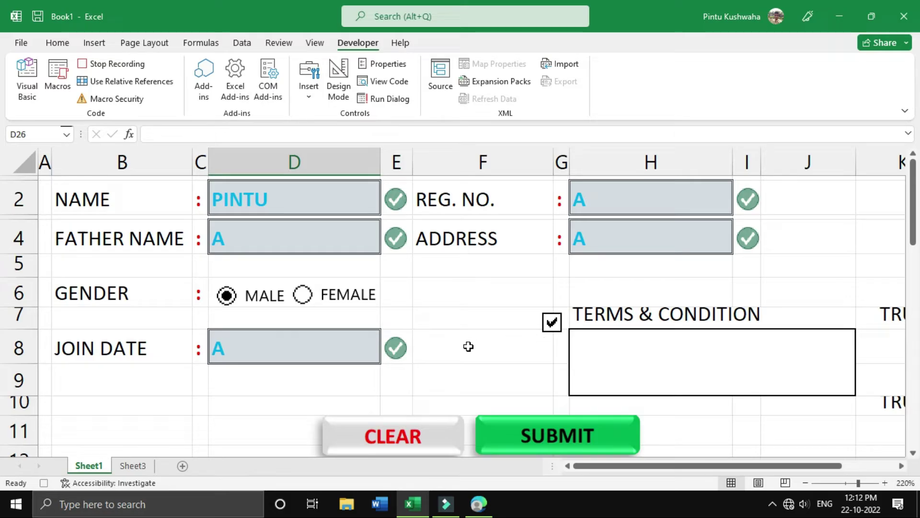
Compare the NAME and FATHER NAME entry cells of the form with the pasted headings in row 24
scroll(468, 346, "down", 7)
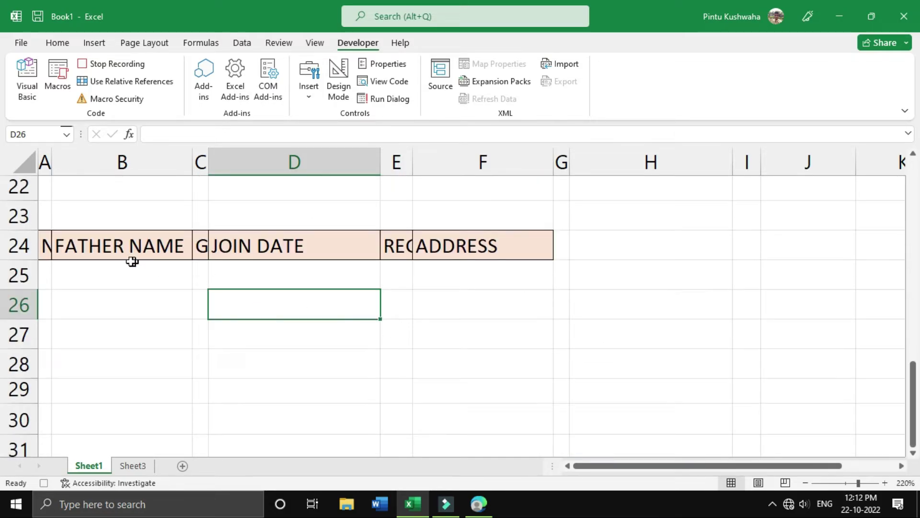
scroll(130, 288, "up", 7)
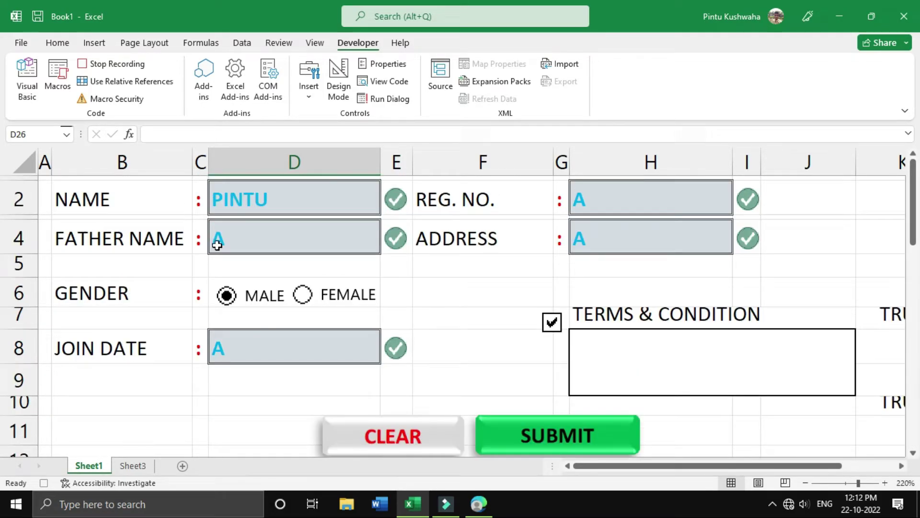
left_click(231, 204)
left_click(236, 236)
left_click(256, 213)
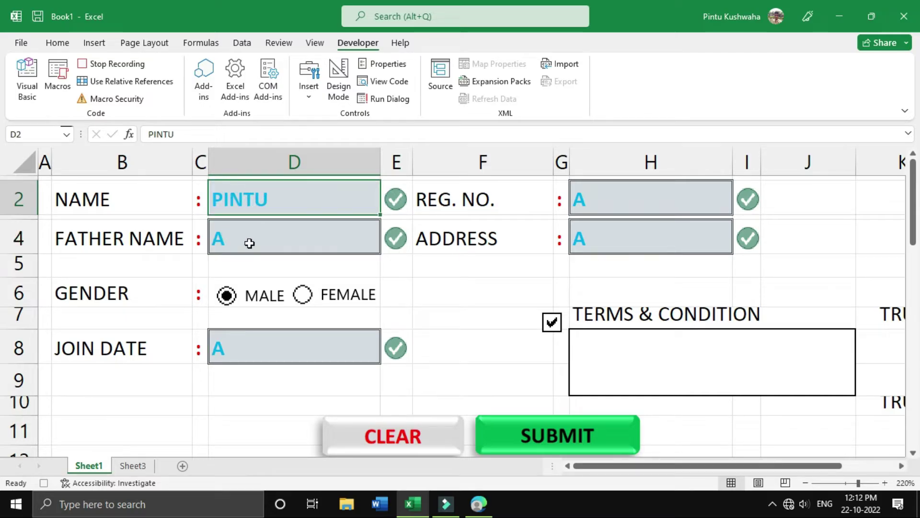
left_click(249, 243)
scroll(247, 244, "down", 6)
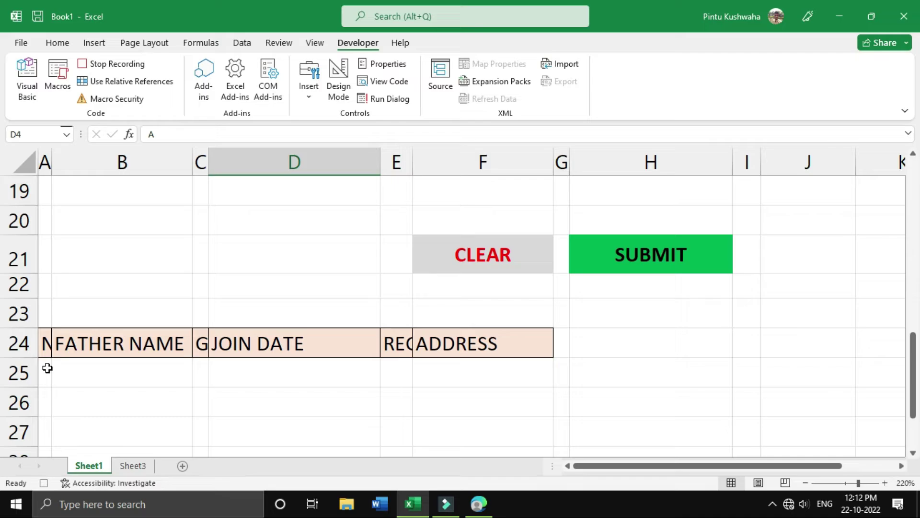
Link A25 under the NAME heading to the form's name cell with the formula =D2
left_click(47, 367)
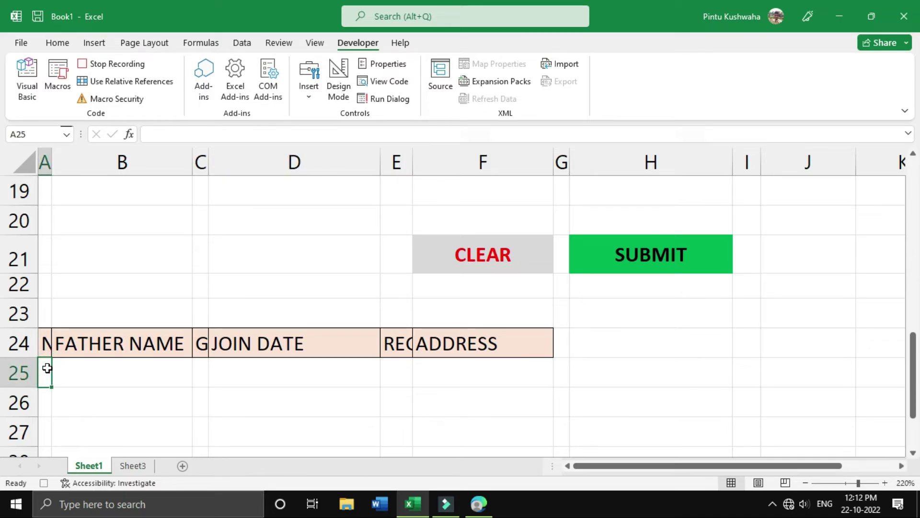
type("=")
scroll(160, 353, "up", 6)
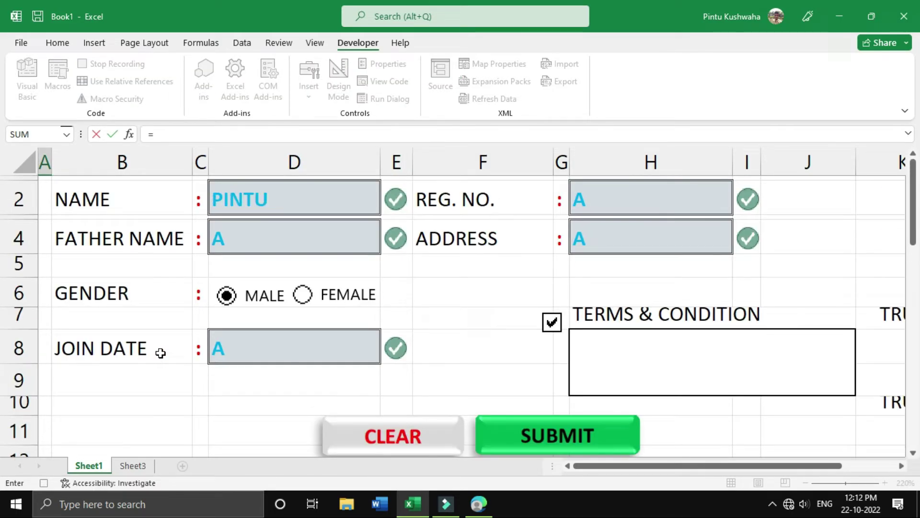
left_click(276, 206)
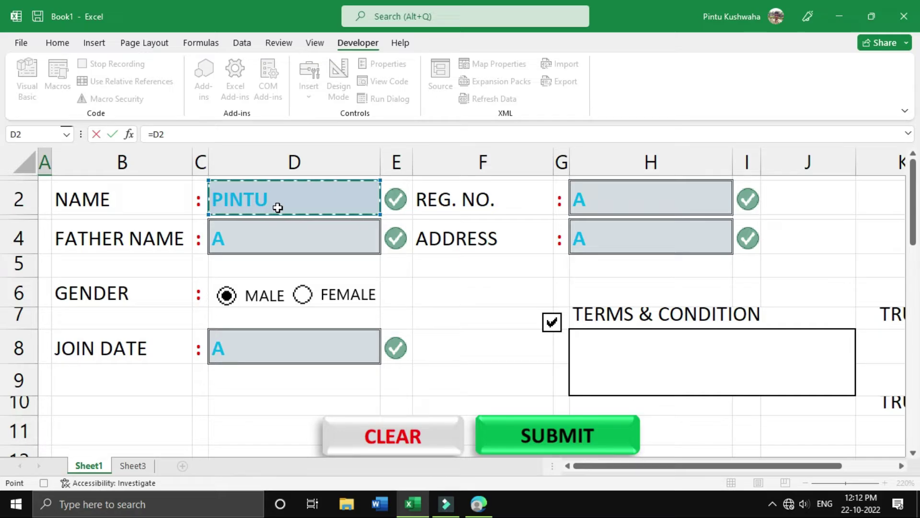
key("Return")
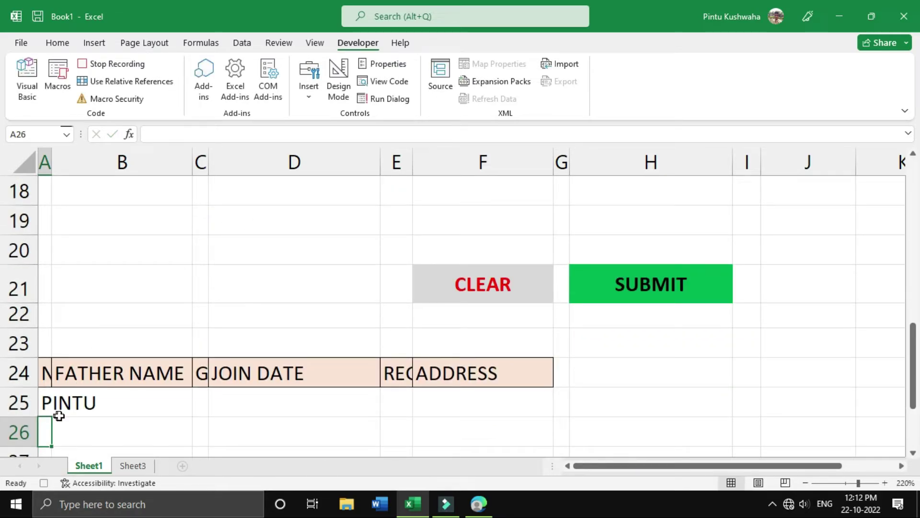
Link B25 under the FATHER NAME heading to the form's father name cell with the formula =D4
left_click(128, 403)
type("=")
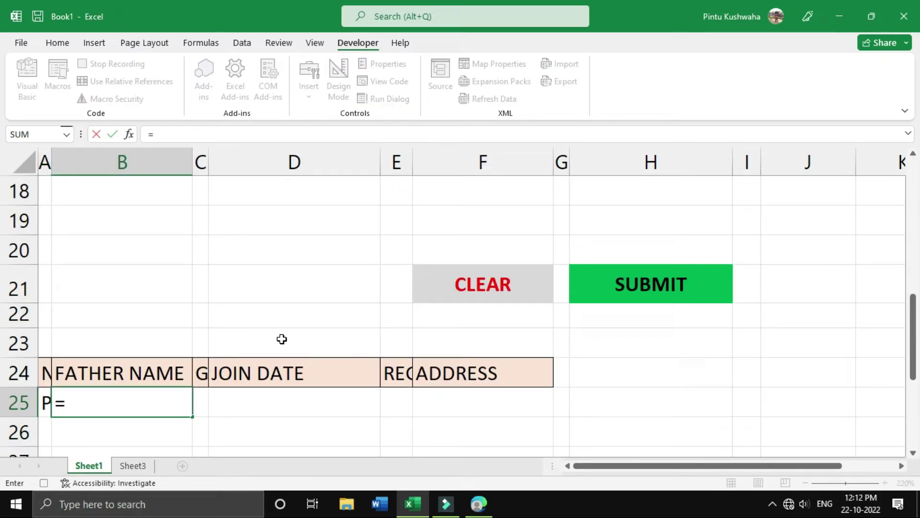
scroll(282, 338, "up", 5)
left_click(309, 237)
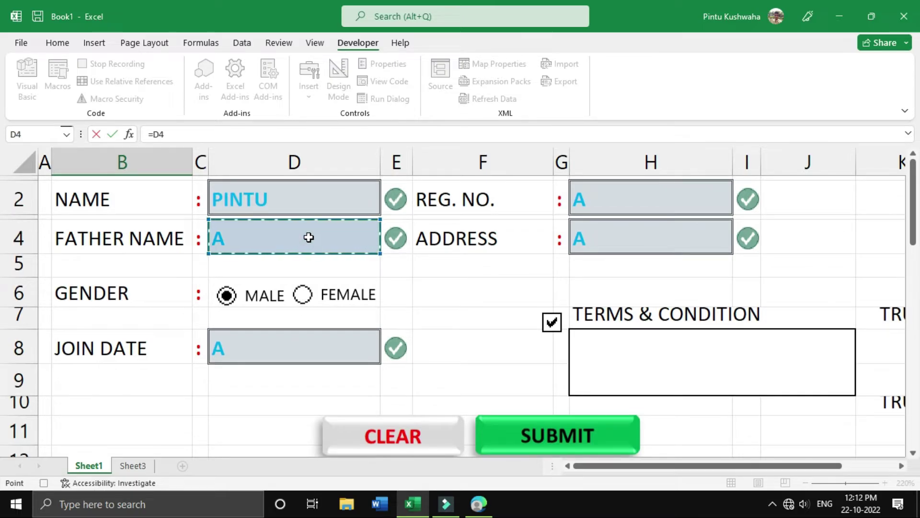
key("Return")
Enter =IF(K6=1,"MALE","FEMALE") in C25 under the GENDER heading, testing the option button's linked cell K6
left_click(207, 401)
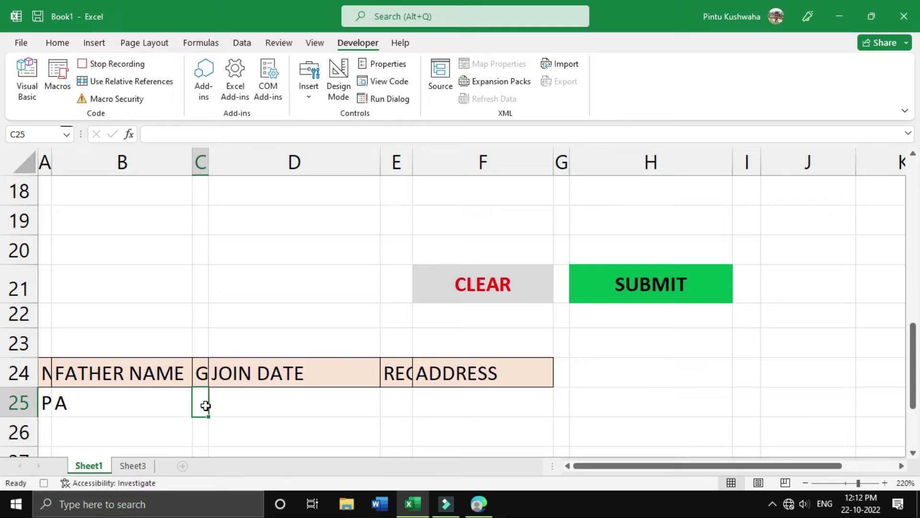
scroll(206, 405, "up", 5)
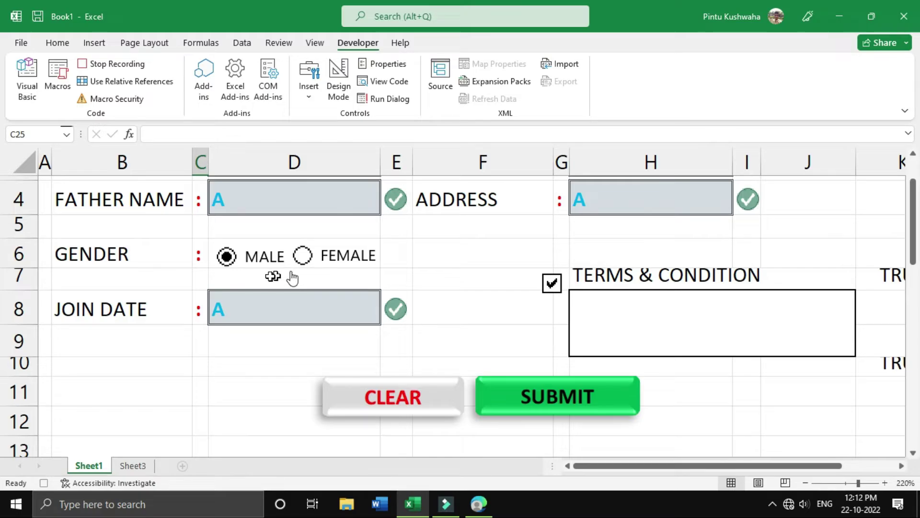
scroll(277, 360, "down", 7)
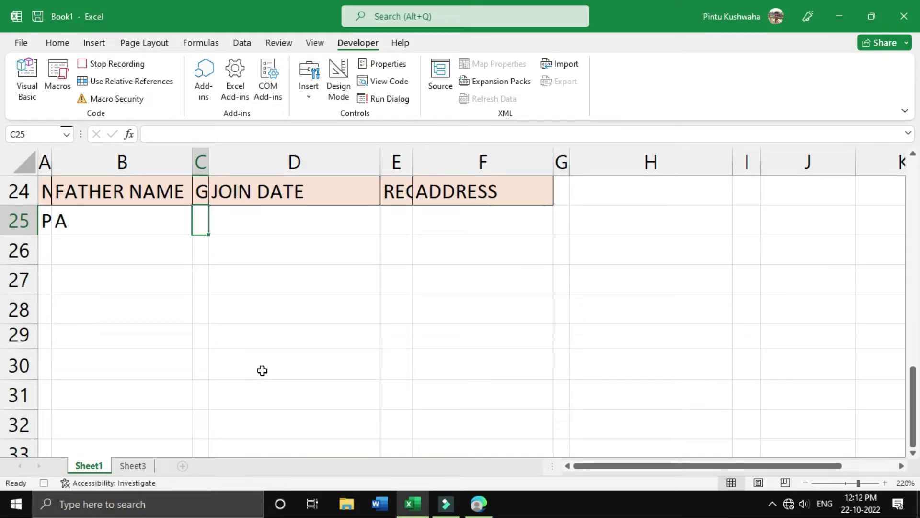
type("=IF")
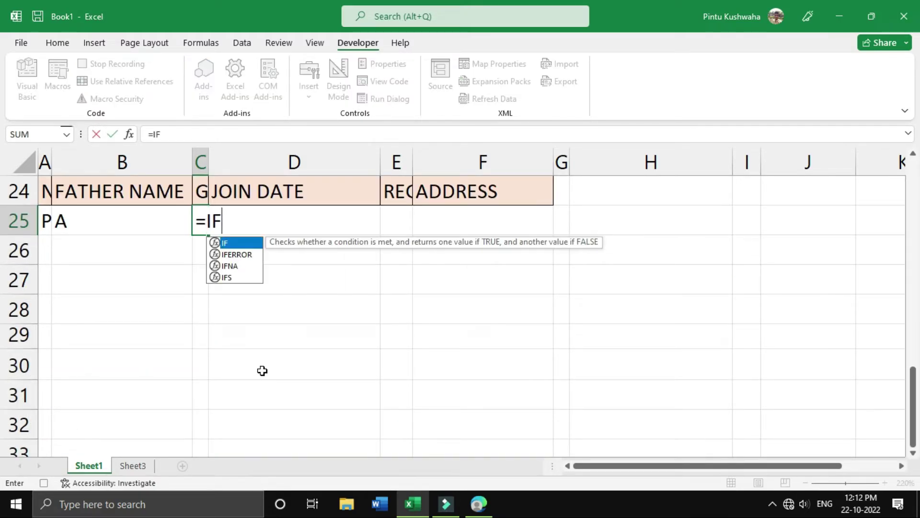
type("(")
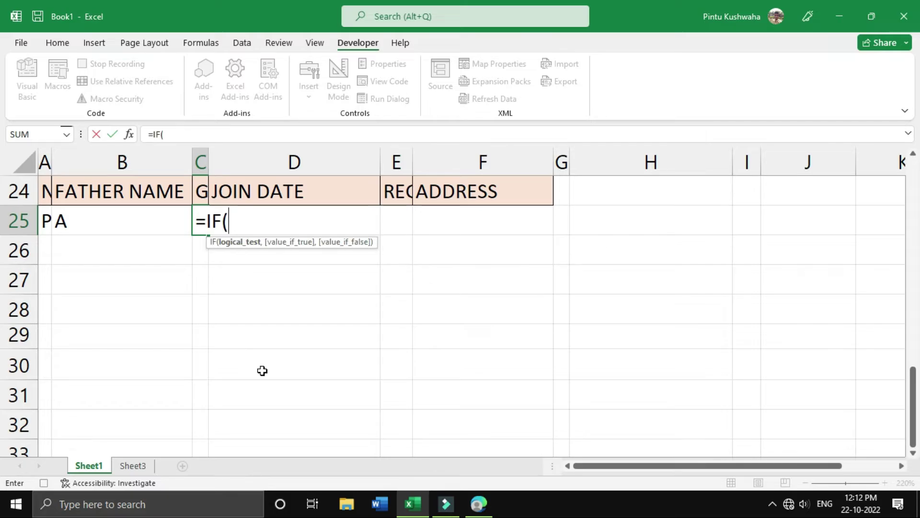
scroll(377, 364, "up", 7)
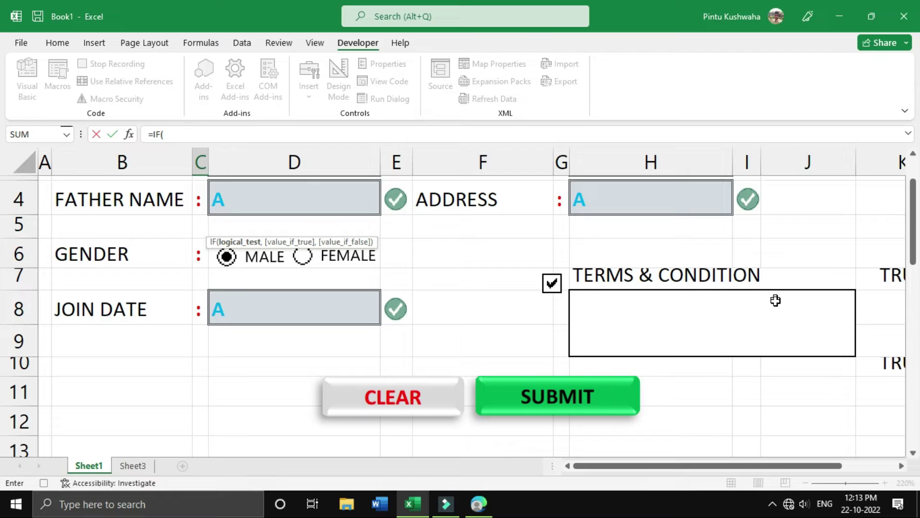
left_click_drag(714, 465, 786, 467)
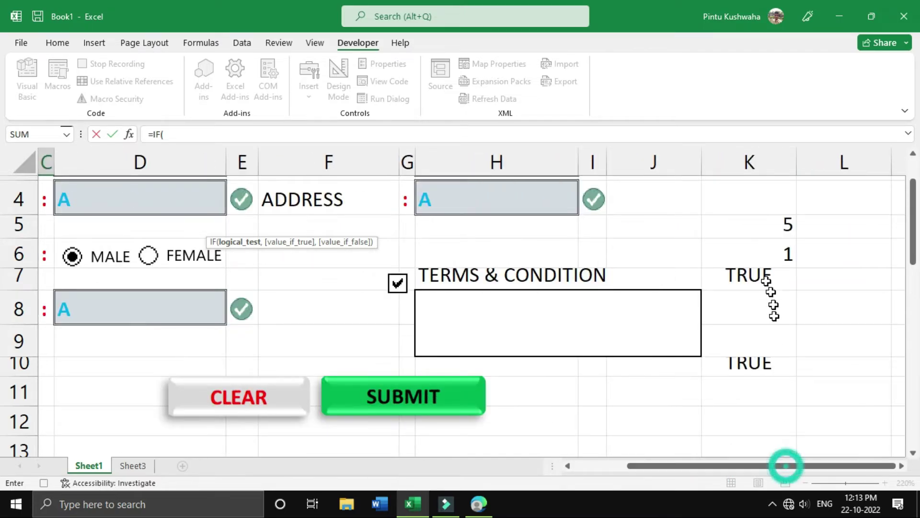
left_click(761, 248)
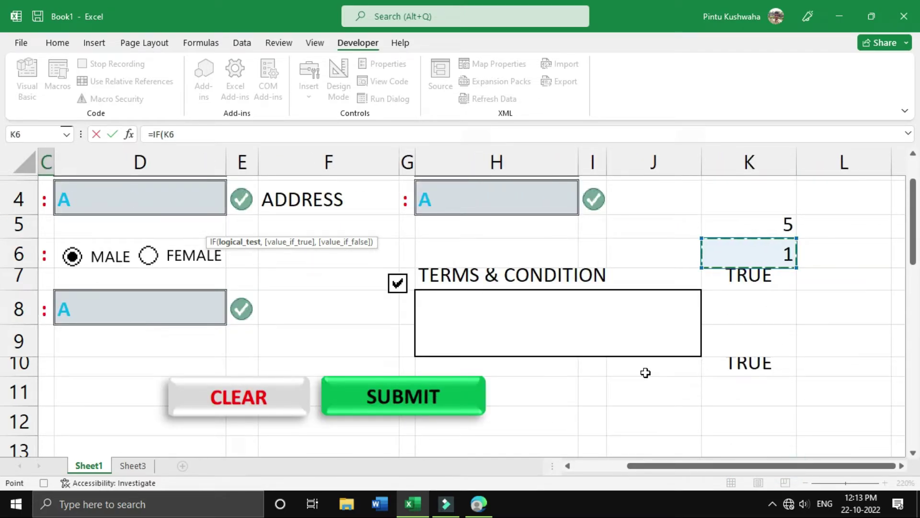
scroll(630, 372, "down", 7)
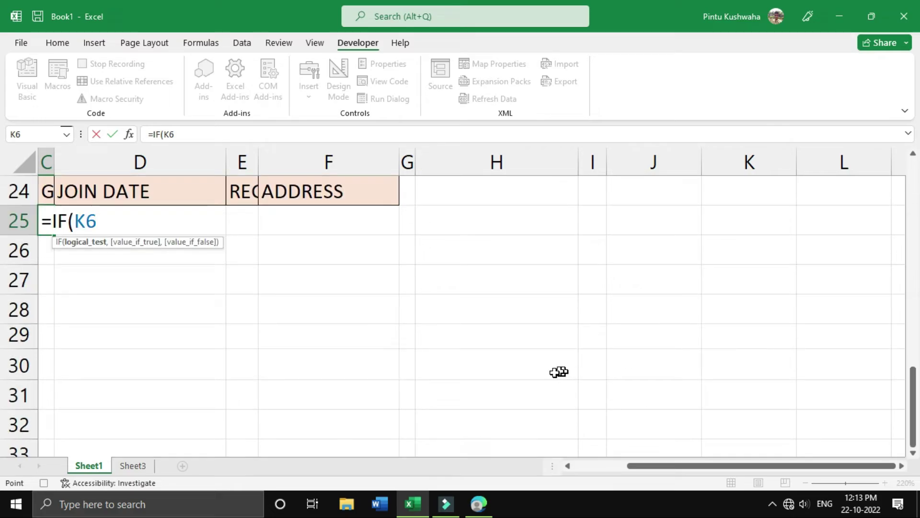
type("=")
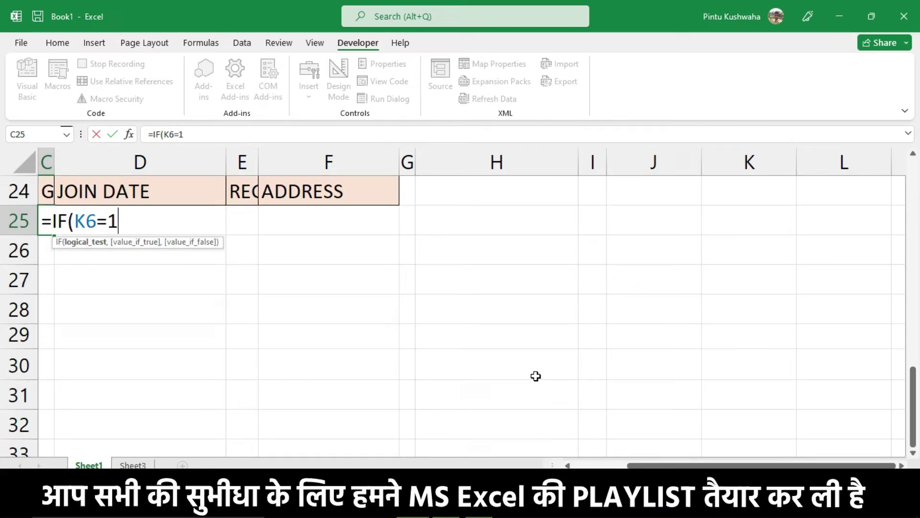
type("1,")
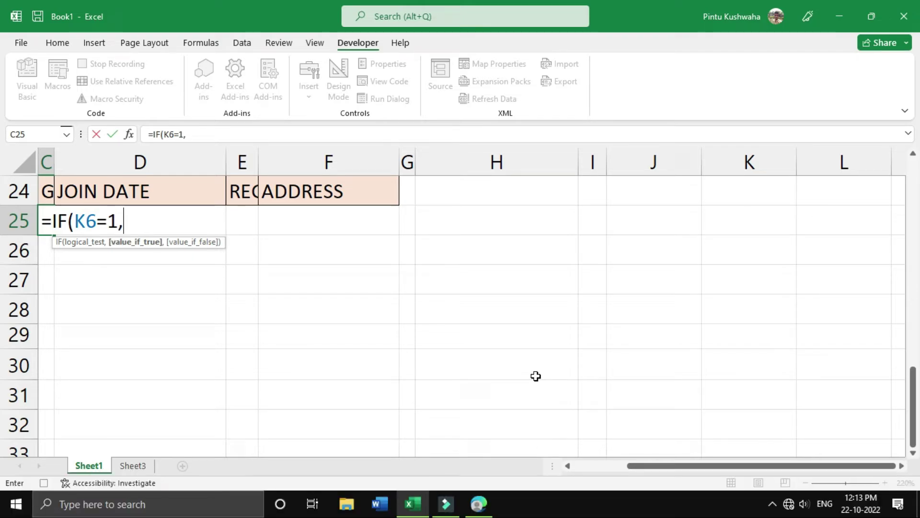
type("\"MA")
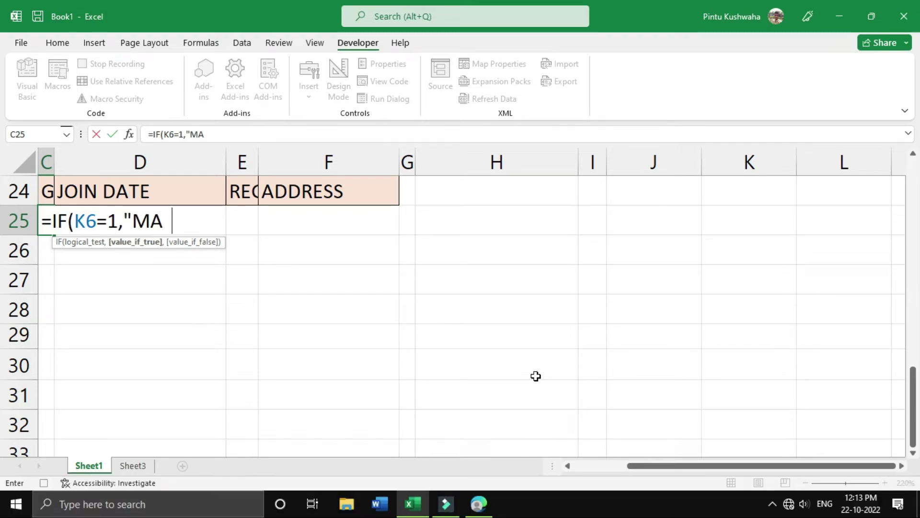
type("LE\"")
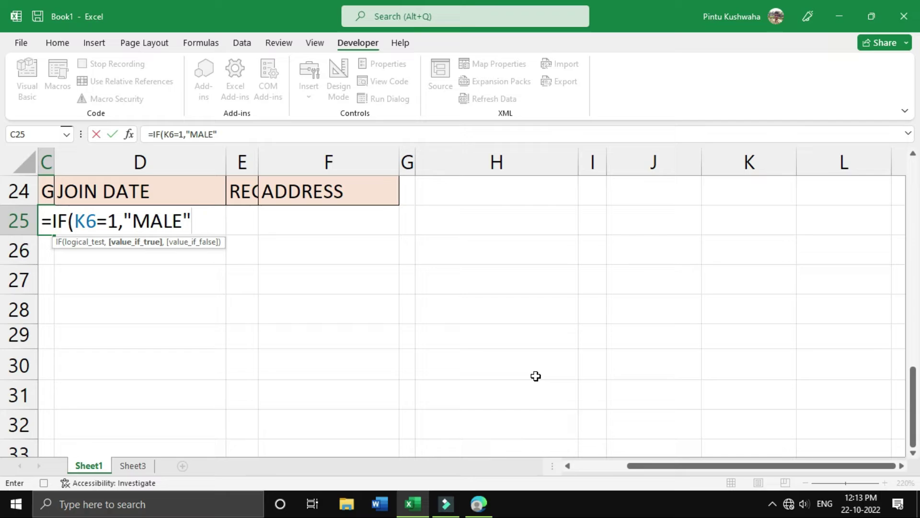
type(",")
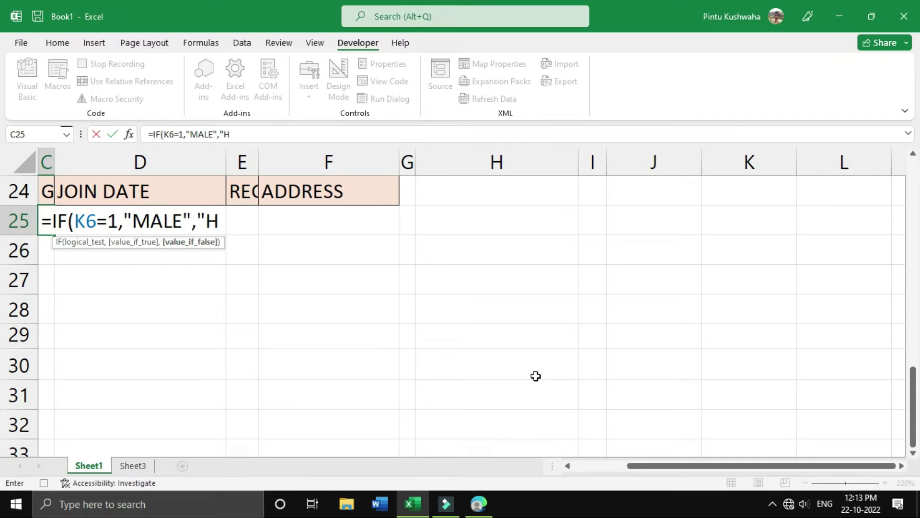
type("\"H")
key("BackSpace")
type("FEMALE")
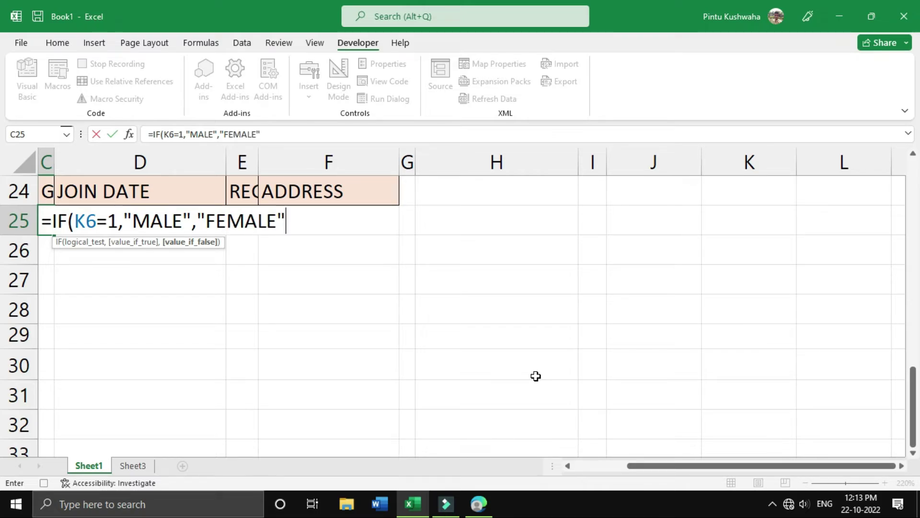
key("Return")
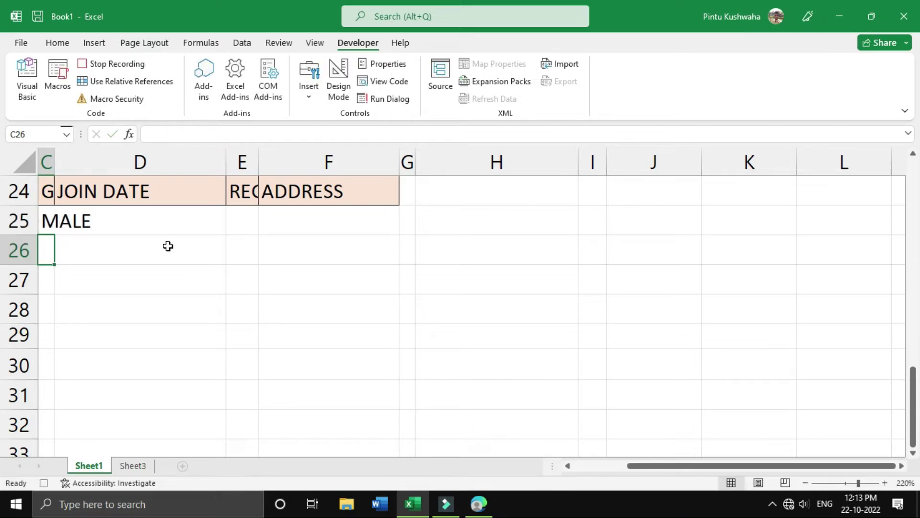
Link D25 under the JOIN DATE heading to the form's join date cell D8, and select E25
left_click(180, 224)
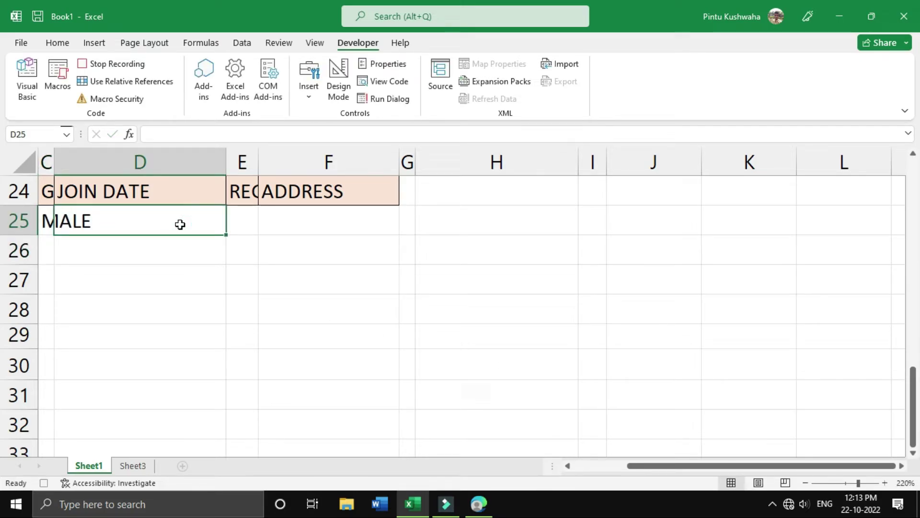
type("=")
scroll(257, 251, "up", 7)
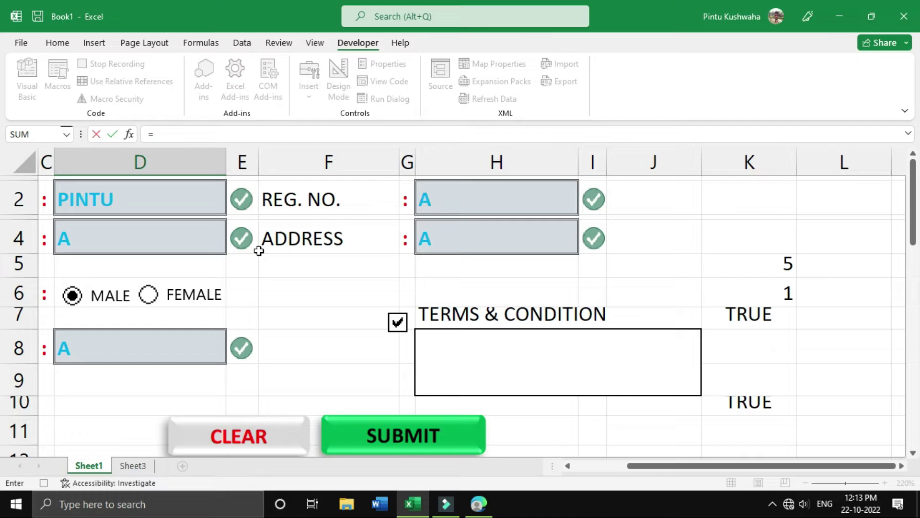
left_click(149, 349)
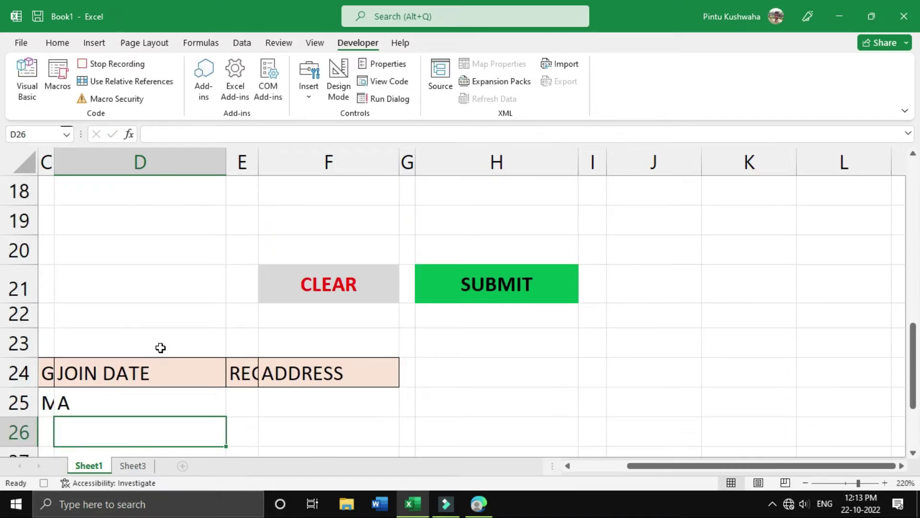
left_click(241, 398)
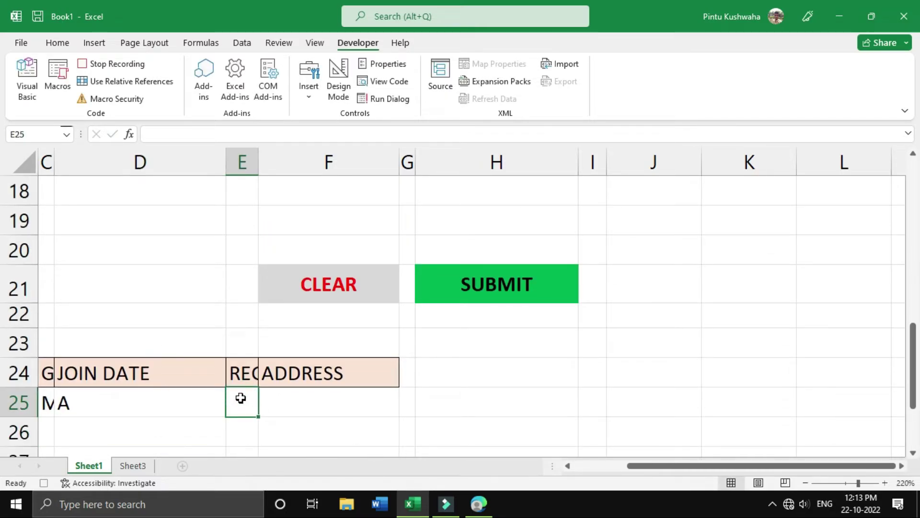
Link E25 under the REG. NO. heading to the form's registration number cell with the formula =H2
type("=")
scroll(433, 428, "up", 5)
left_click(497, 191)
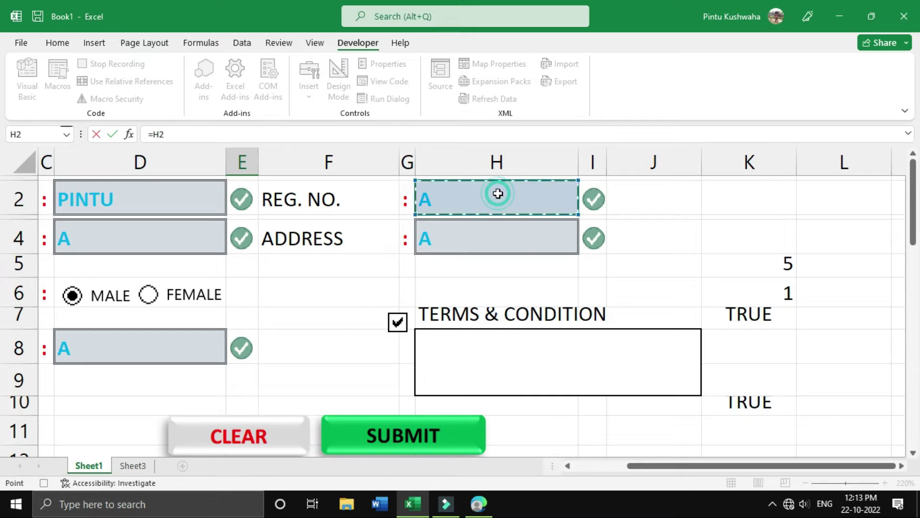
key("Return")
Link F25 under the ADDRESS heading to the form's address cell H4
left_click(322, 406)
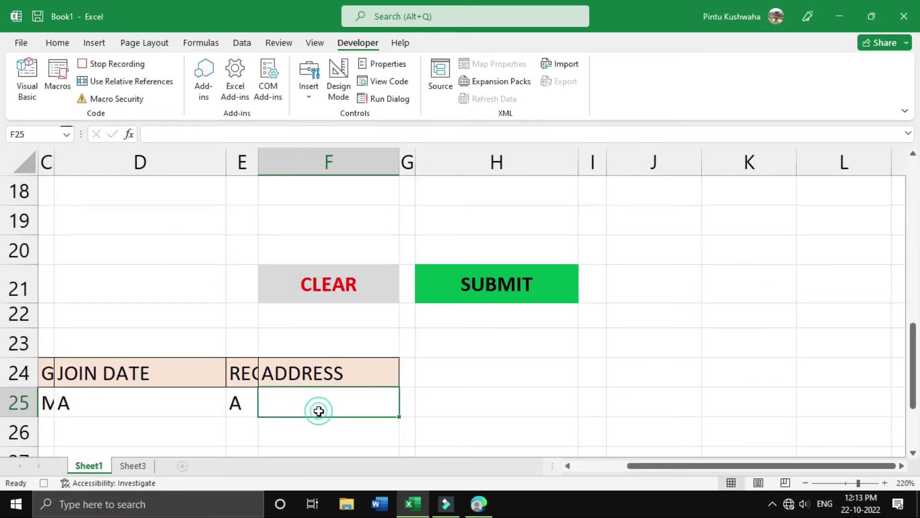
type("=")
scroll(395, 381, "up", 5)
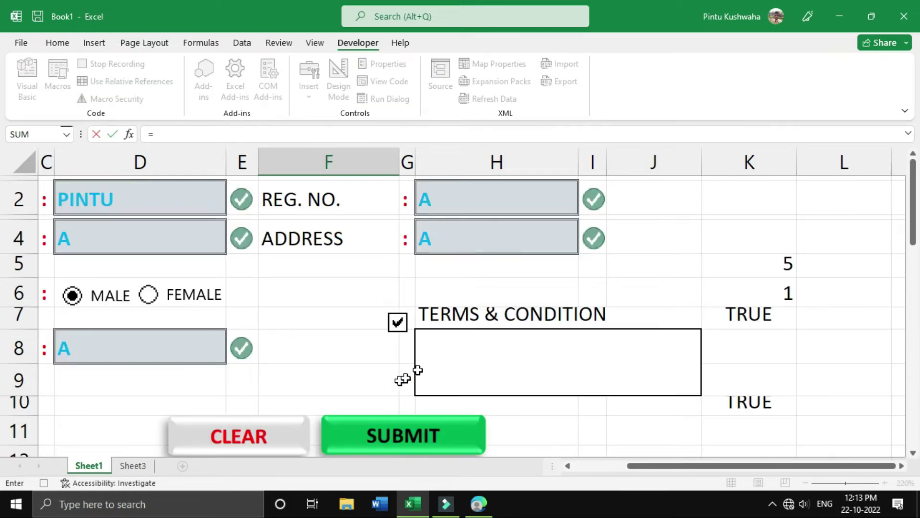
left_click(488, 226)
key("Return")
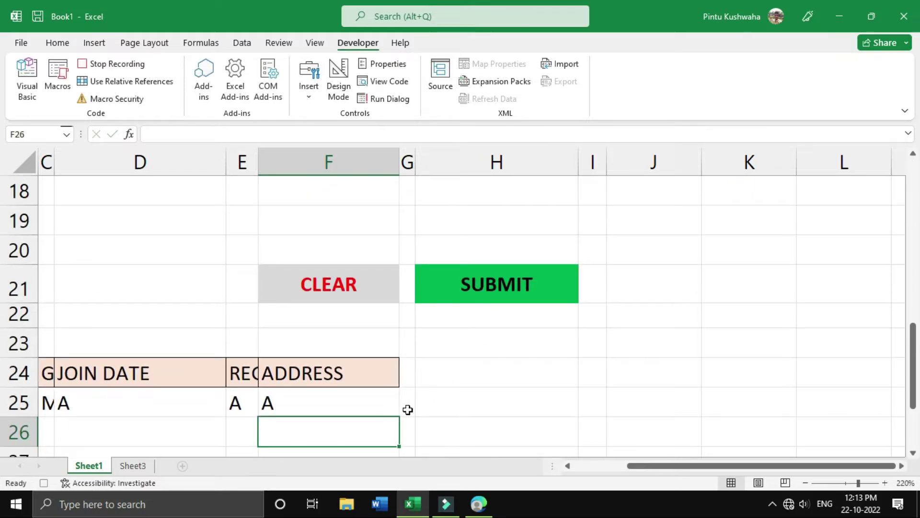
Start recording a macro named SUBMIT, stored in This Workbook
scroll(407, 408, "up", 5)
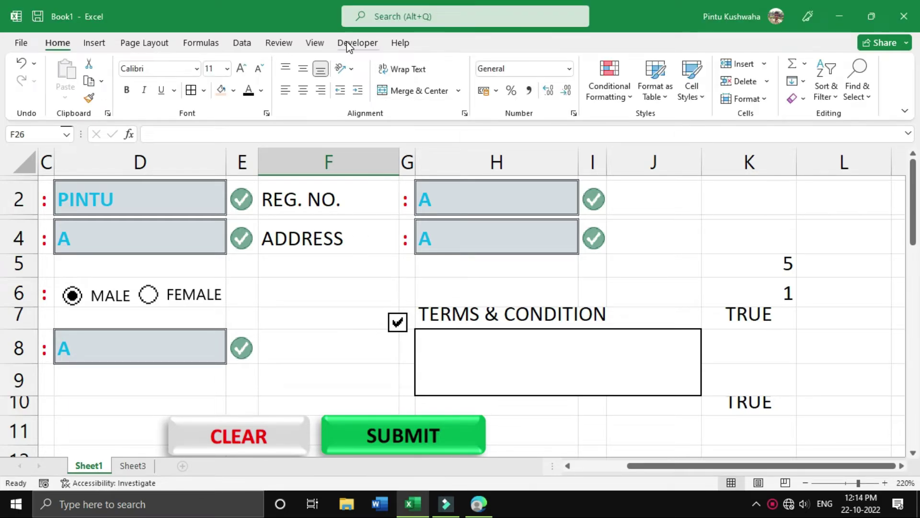
left_click(355, 43)
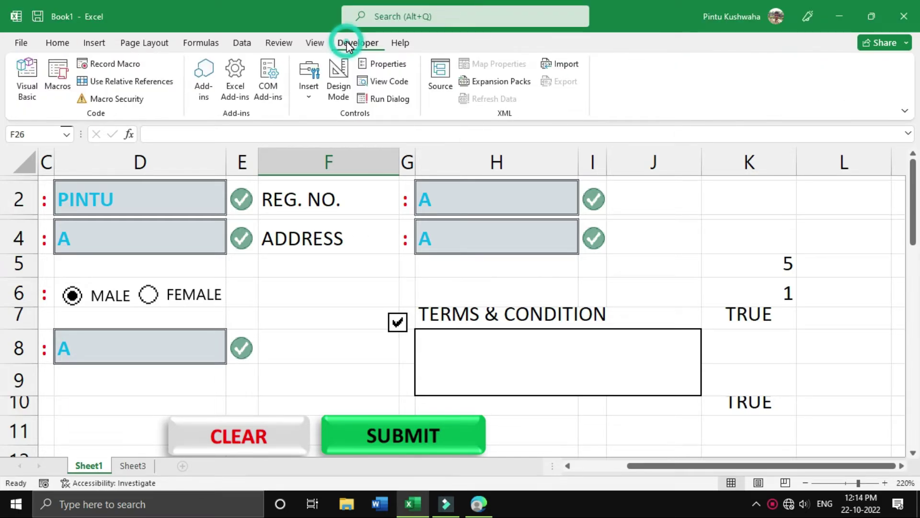
left_click(121, 66)
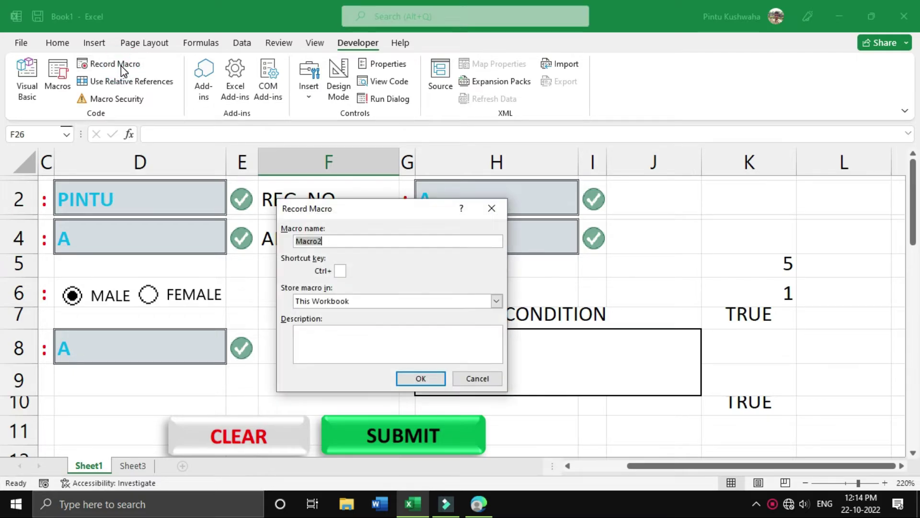
left_click_drag(371, 216, 291, 206)
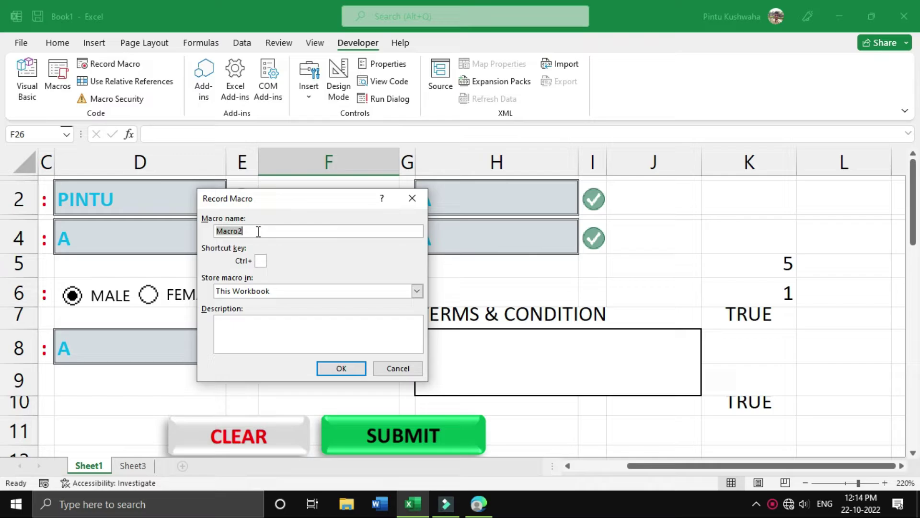
left_click_drag(257, 230, 214, 232)
type("SUBMIT")
left_click(344, 368)
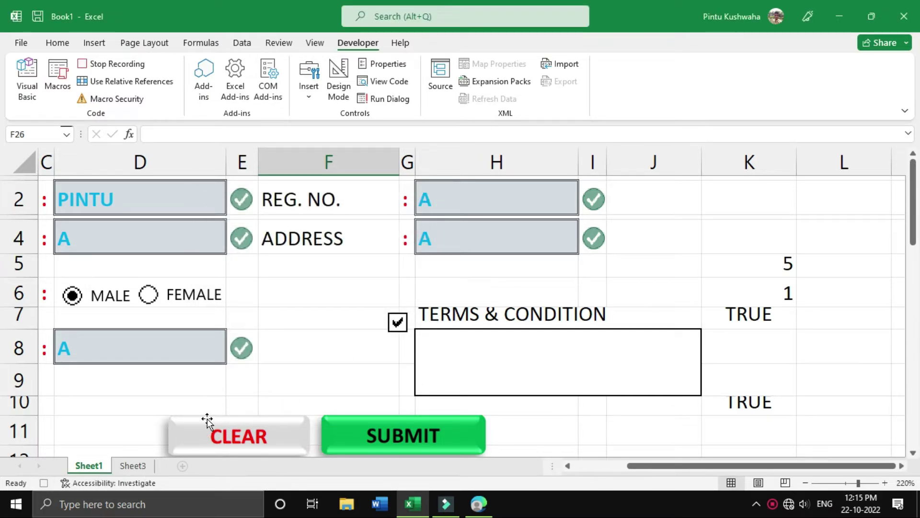
Select the helper row A25:F25 on Sheet1 and copy it
left_click(161, 379)
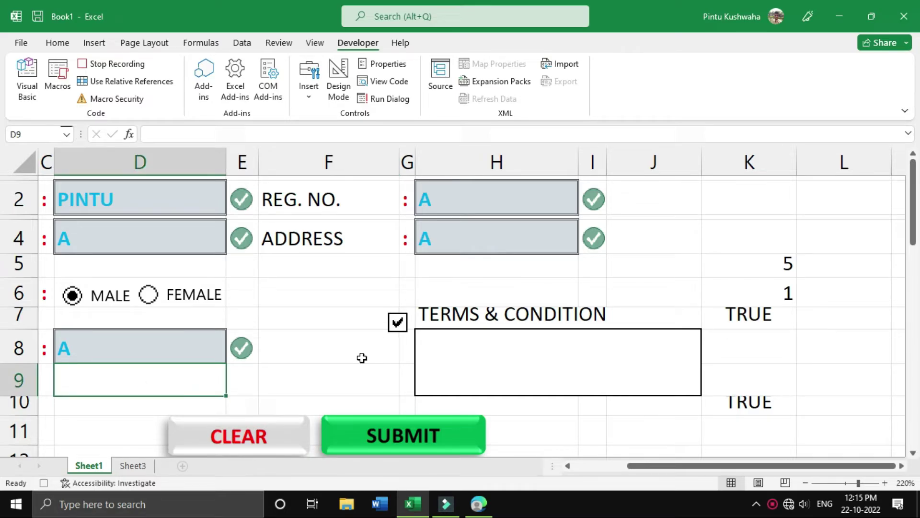
key("Down")
key("Down")
key("Down")
key("Down")
key("Down")
key("Down")
key("Down")
key("Down")
key("Down")
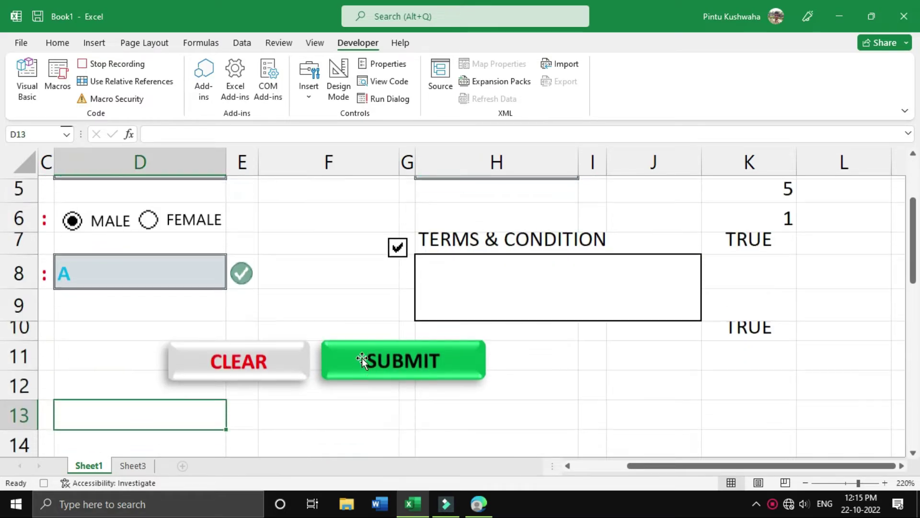
key("Down")
key("Down")
key("Down")
key("Down")
key("Down")
key("Down")
key("Down")
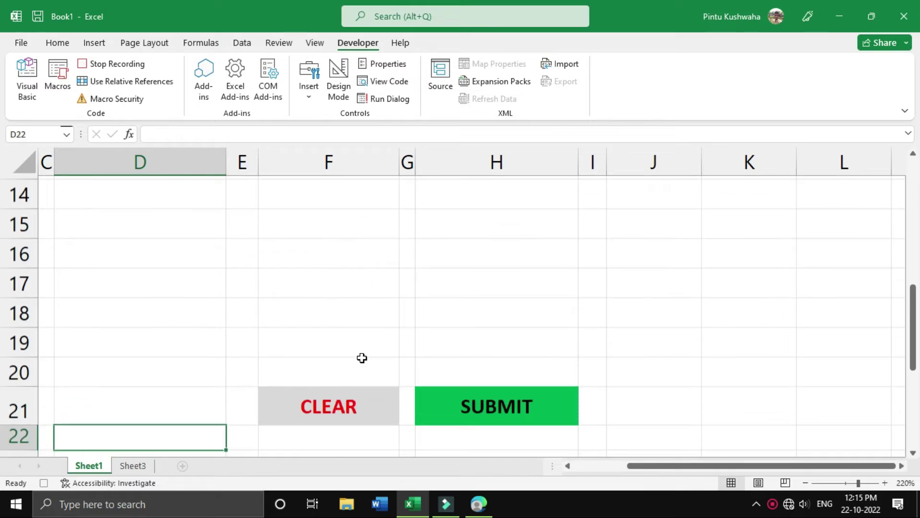
key("Left")
key("Left")
key("Left")
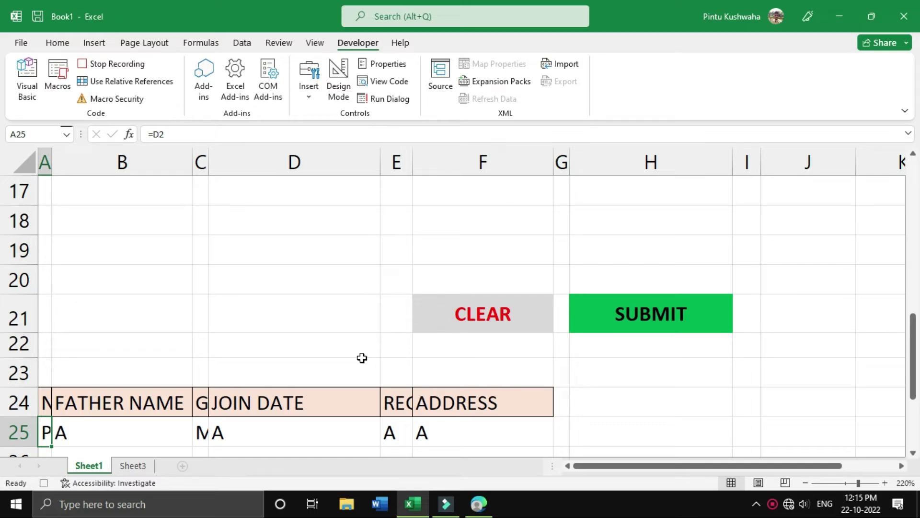
key("shift+Right")
key("shift+Right")
key("shift+Right")
key("shift+Right")
key("shift+Right")
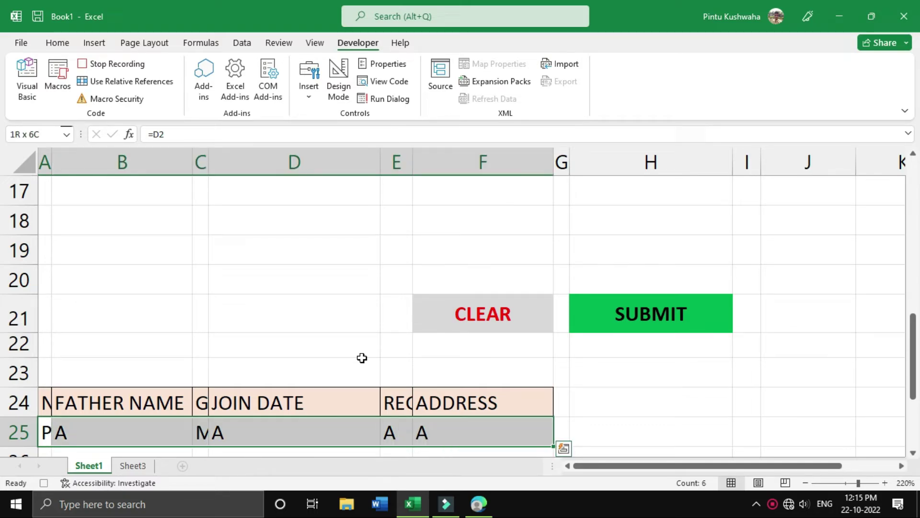
key("ctrl+c")
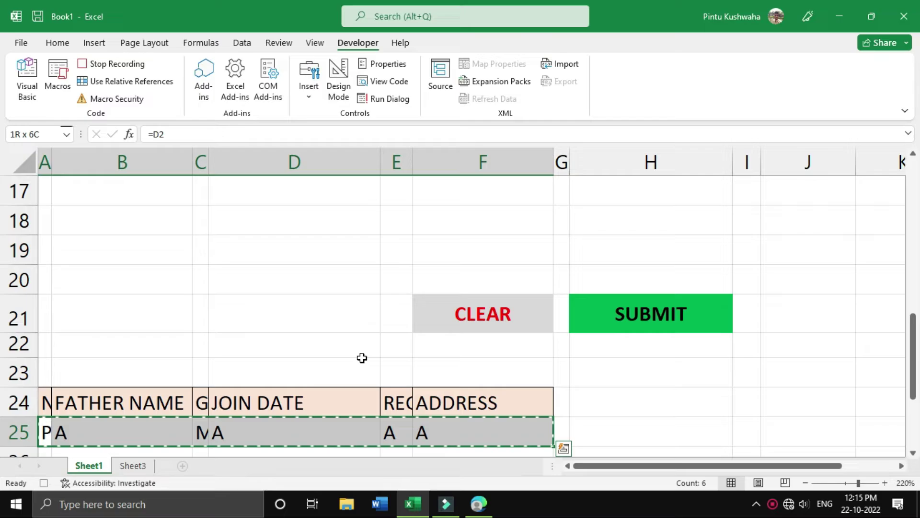
On Sheet3, go from G1 to the sheet's last row, across to column A, and up to the last filled cell
left_click(142, 466)
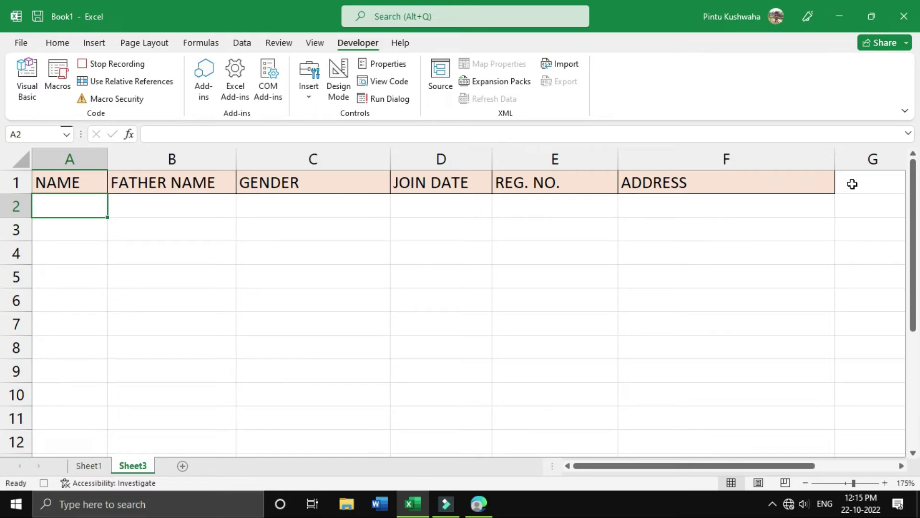
left_click(882, 180)
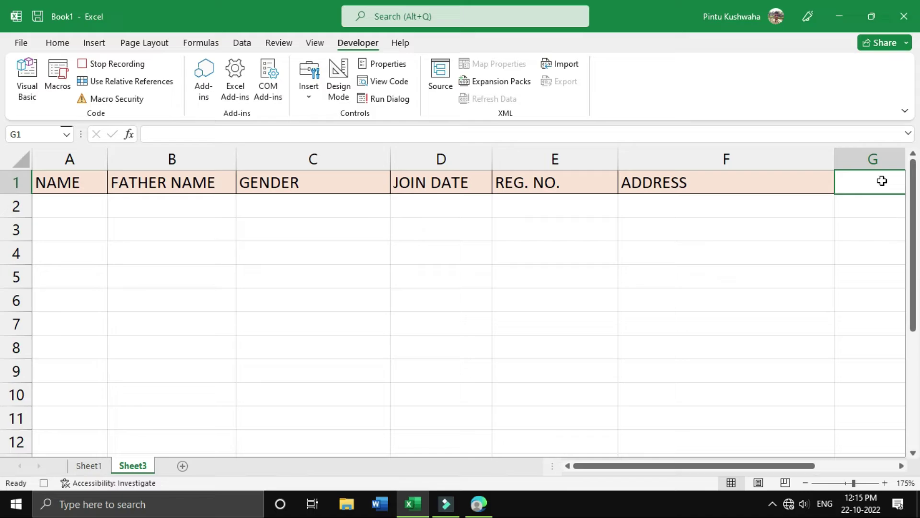
key("ctrl+Down")
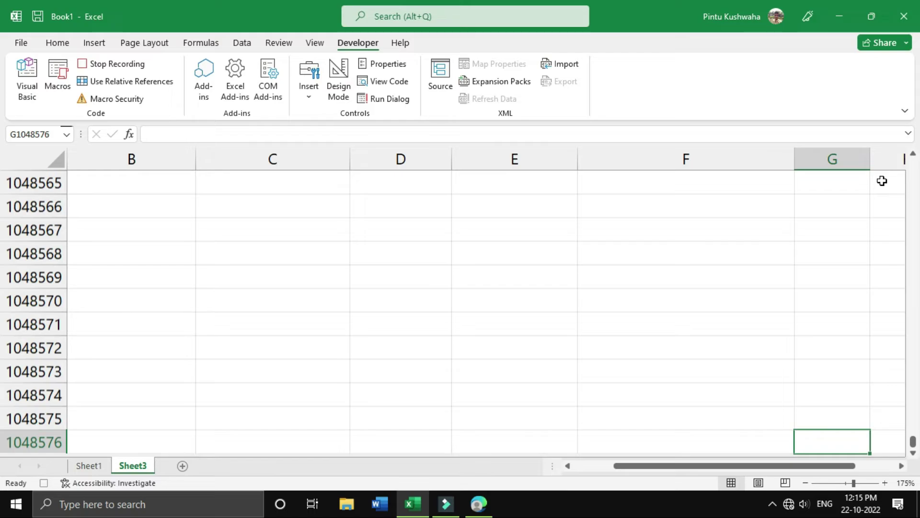
key("ctrl+Left")
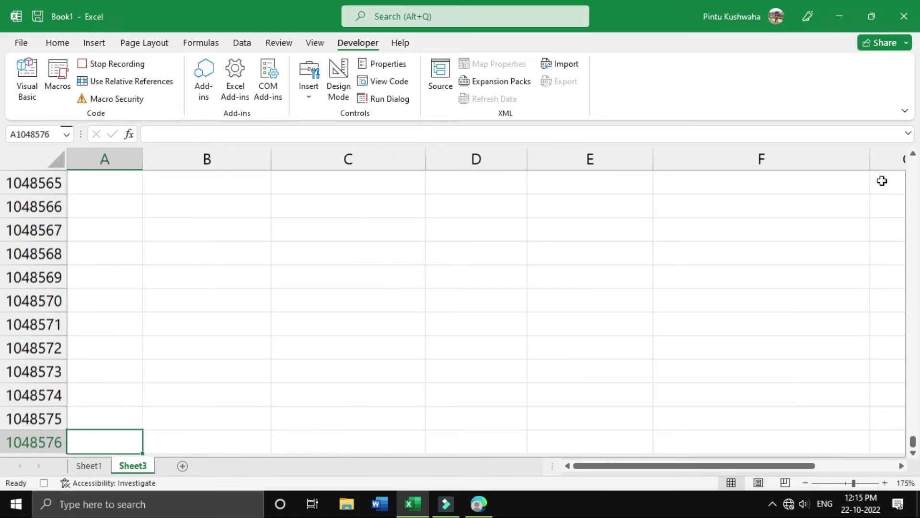
key("ctrl+Up")
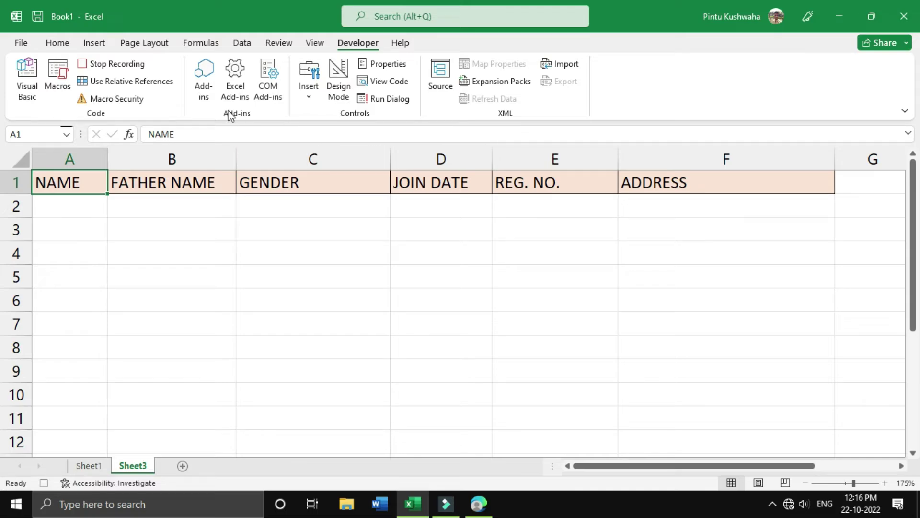
Turn on relative references for the macro, move one cell down to A2, and paste the copied row as values only
left_click(155, 92)
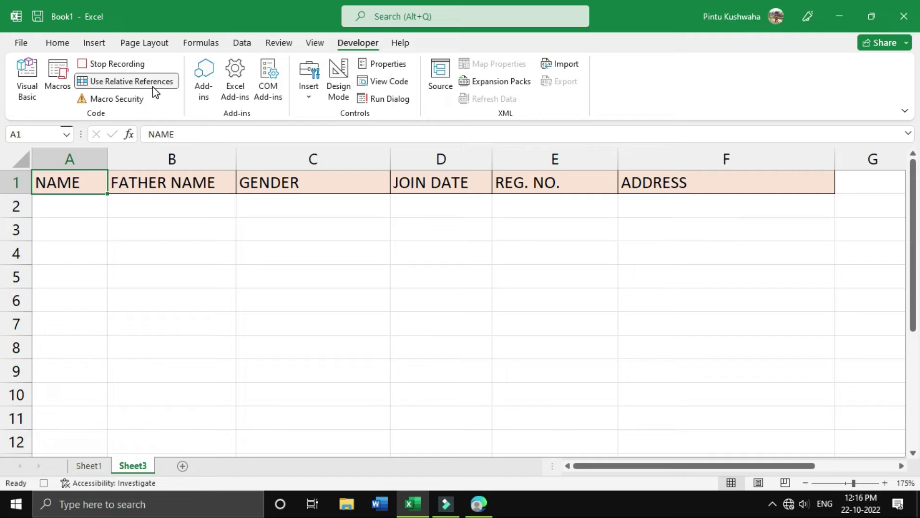
key("Down")
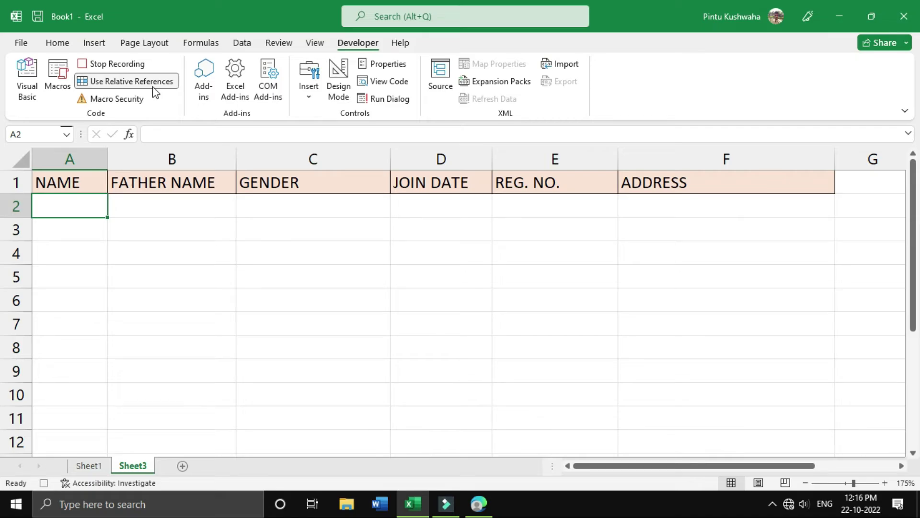
key("ctrl+alt+v")
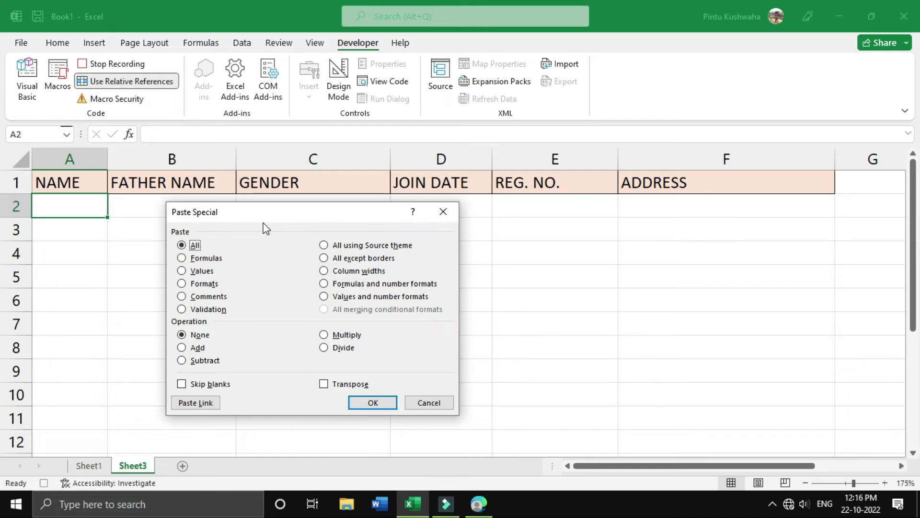
left_click(183, 271)
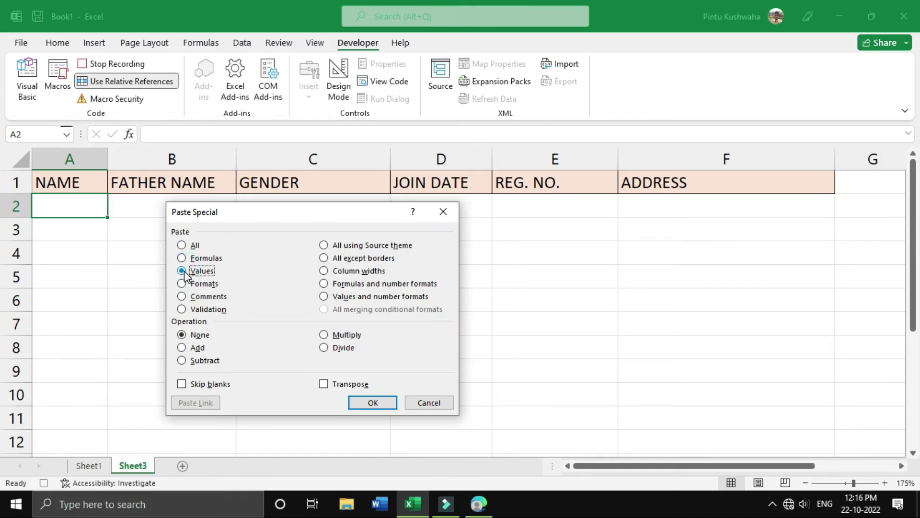
left_click(374, 400)
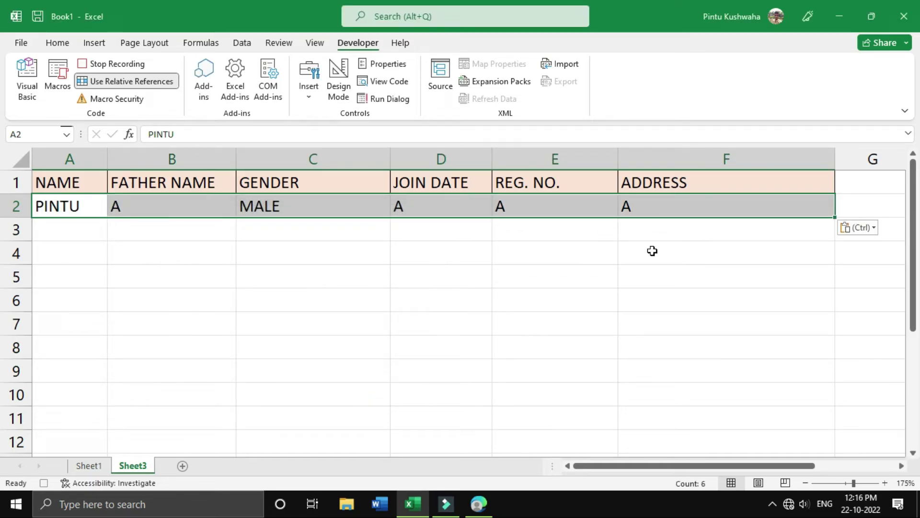
Apply all borders to the pasted row A2:F2 and format the JOIN DATE cell D2 as Short Date
left_click(57, 44)
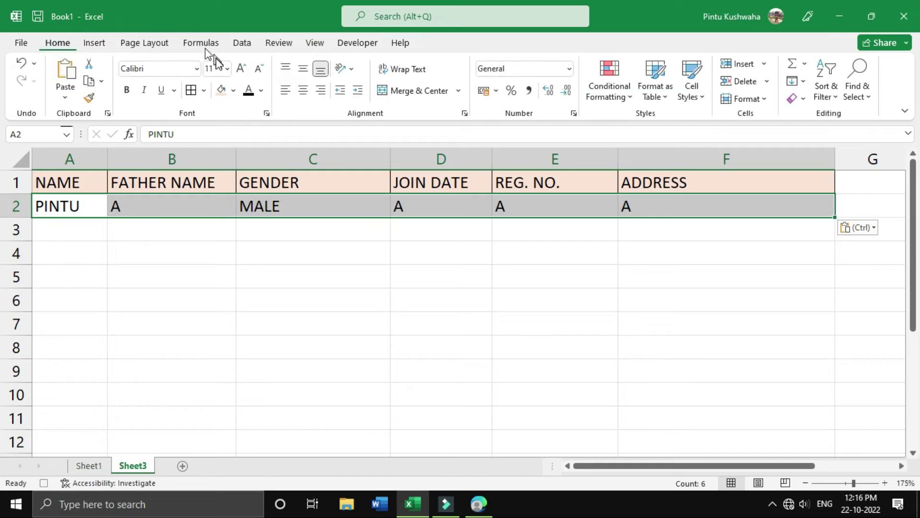
left_click(191, 92)
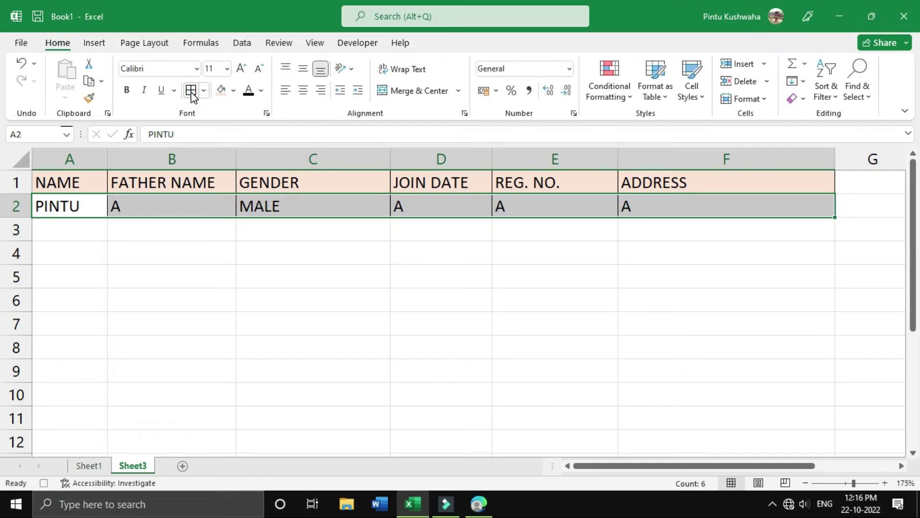
left_click(448, 208)
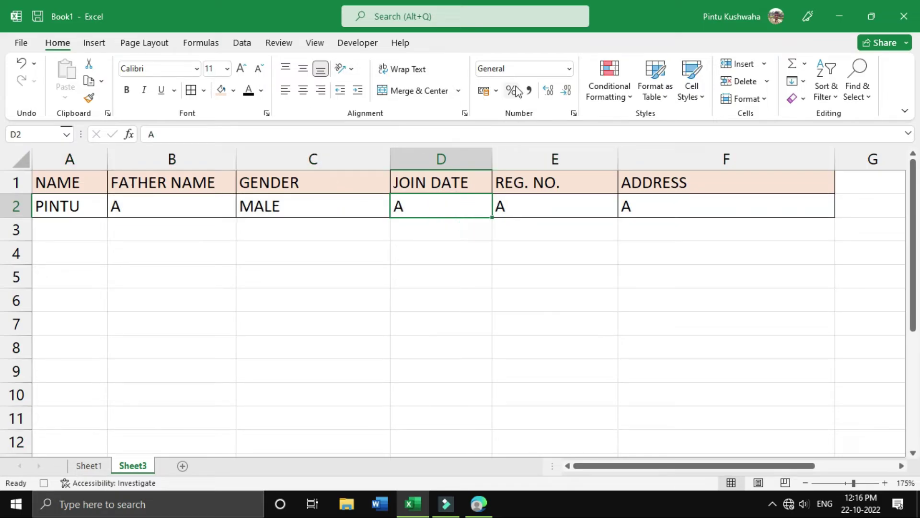
left_click(569, 68)
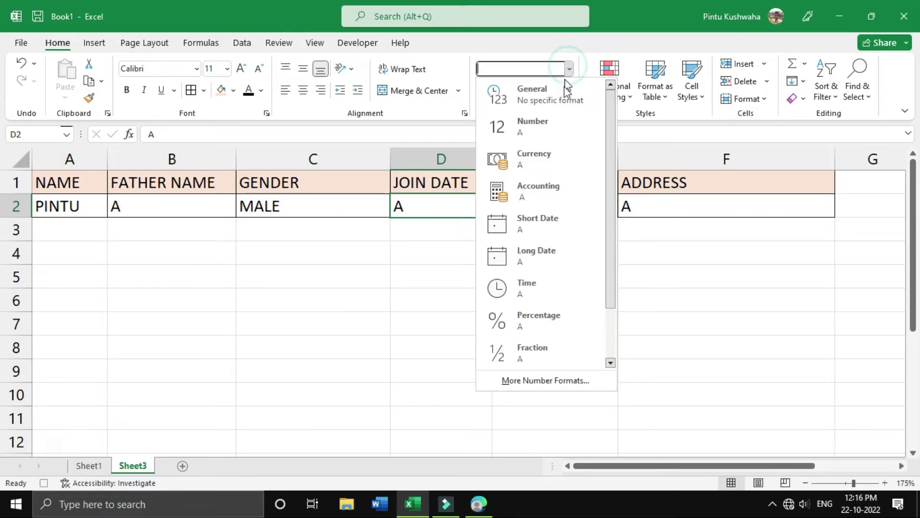
left_click(555, 220)
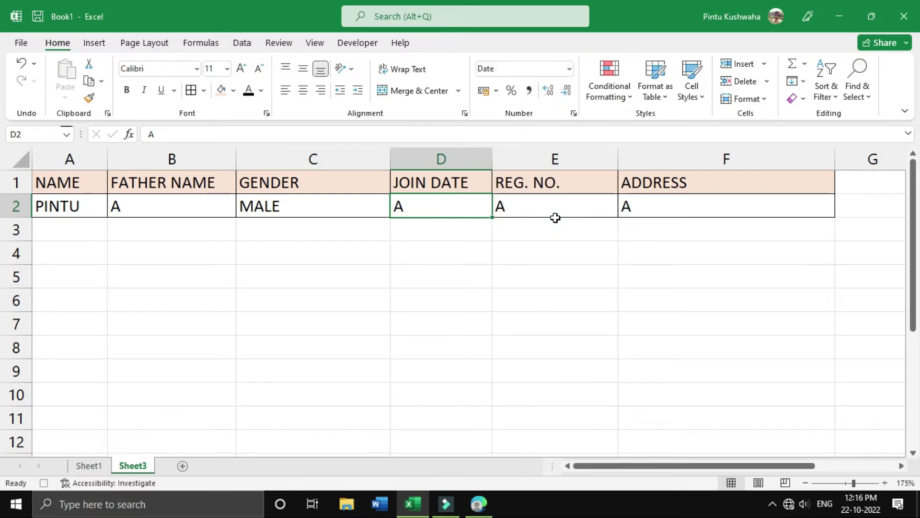
Move to the empty cell H2 beyond the table and turn off relative references for the recording
key("Right")
key("Right")
key("Right")
key("Right")
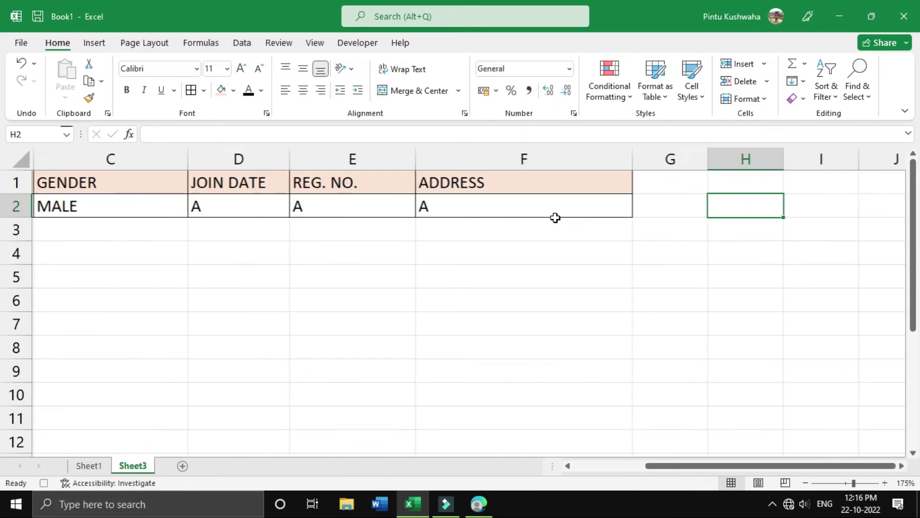
left_click(358, 43)
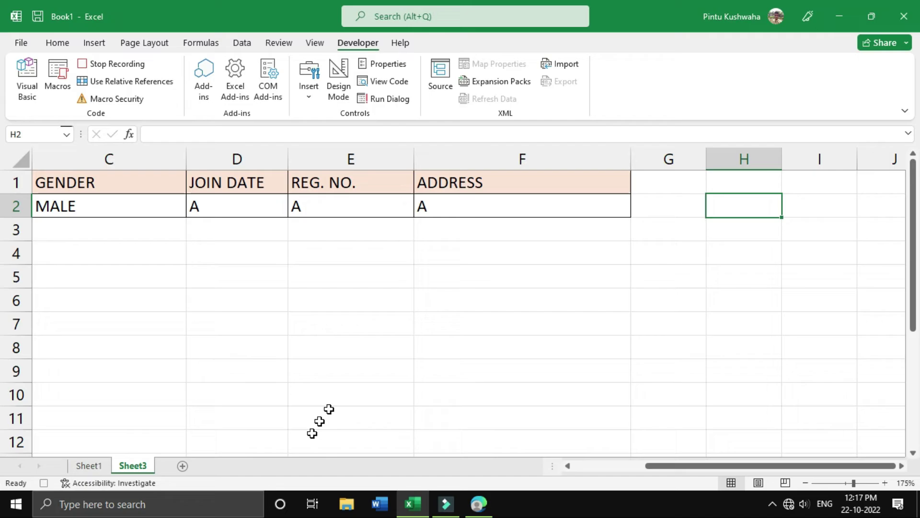
On Sheet1, clear the form entries in D2, D4, D8, H2 and H4, untick the TERMS & CONDITION checkbox, and finish on cell D2
left_click(85, 470)
scroll(187, 397, "up", 5)
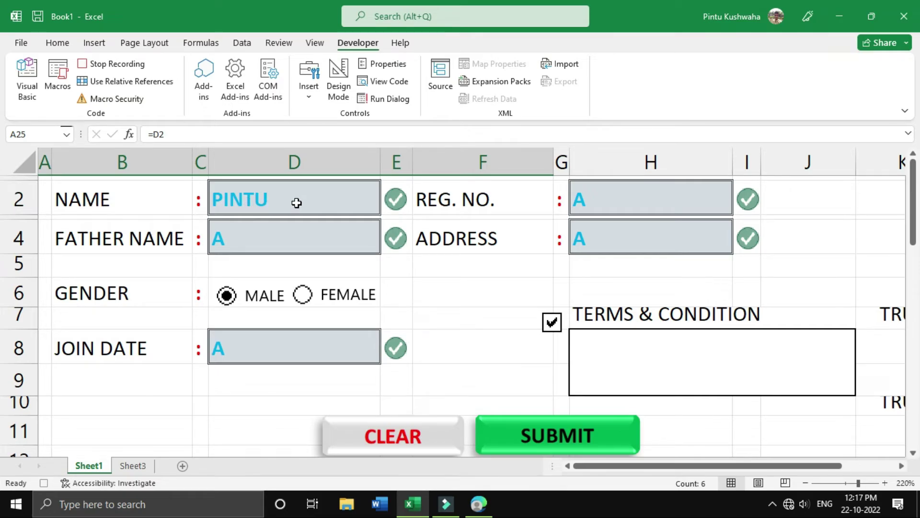
left_click(297, 204)
left_click(298, 241, "ctrl")
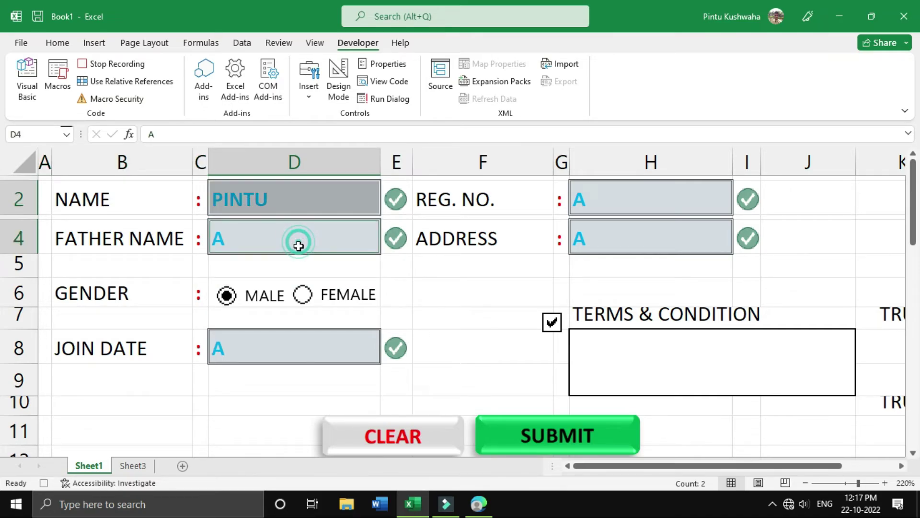
left_click(296, 353, "ctrl")
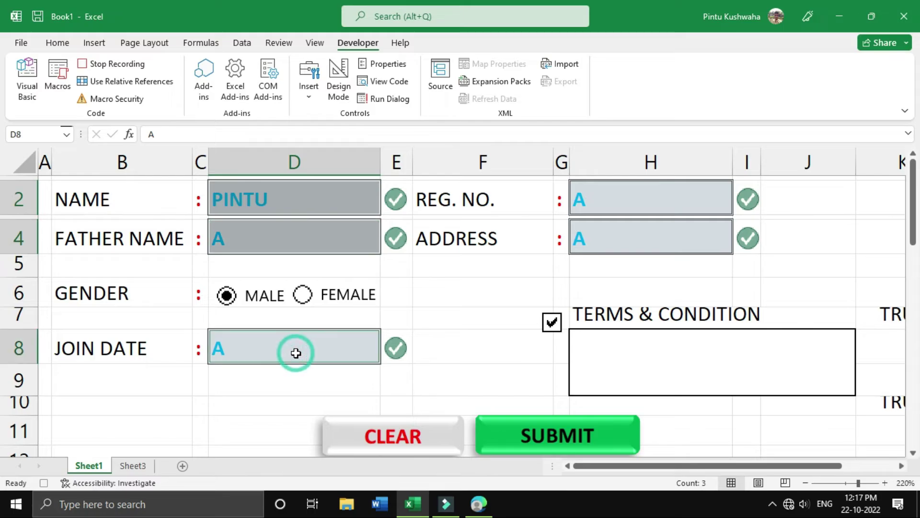
left_click(626, 207, "ctrl")
left_click(641, 238, "ctrl")
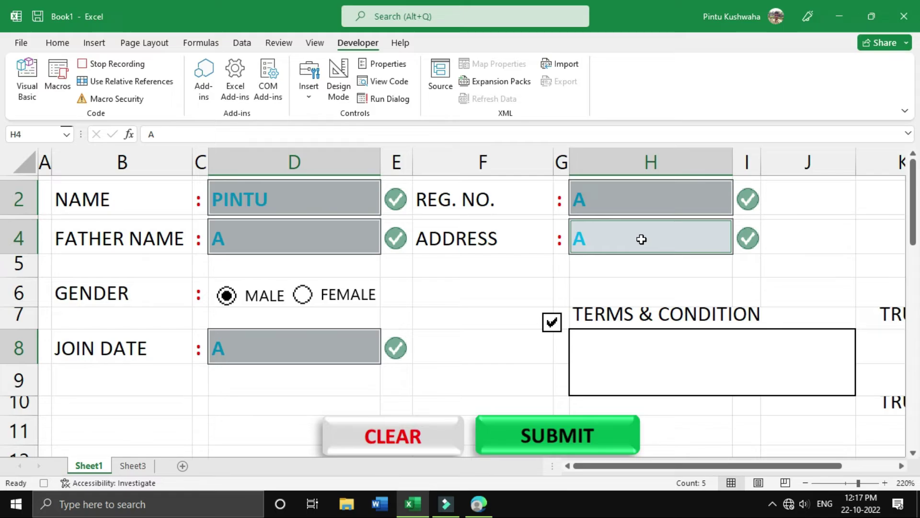
key("Delete")
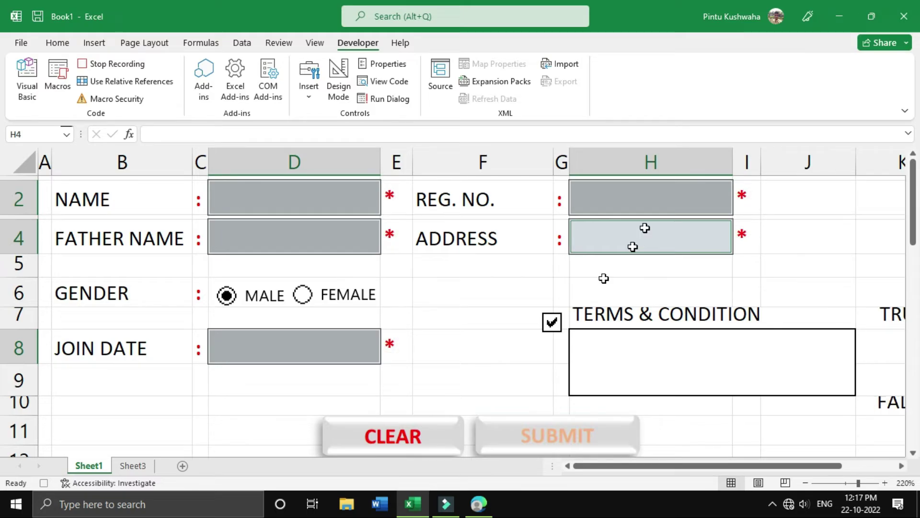
left_click(554, 324)
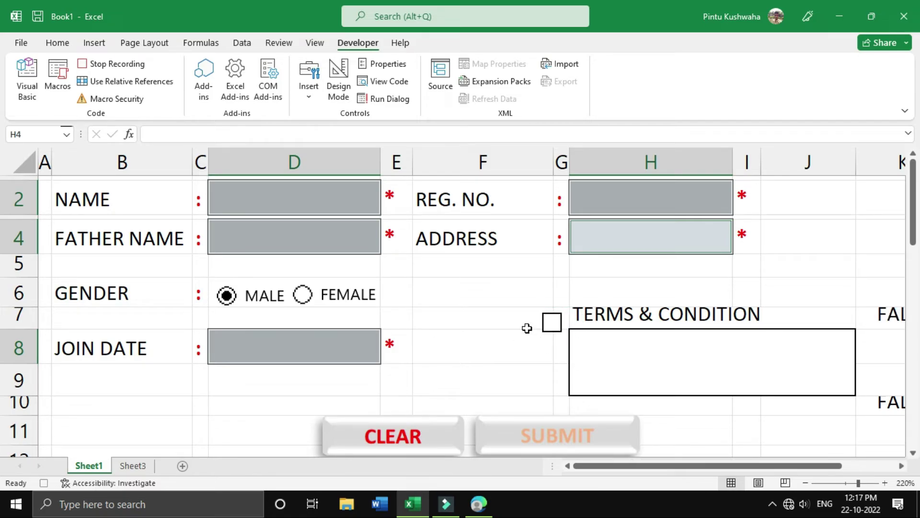
left_click(267, 204)
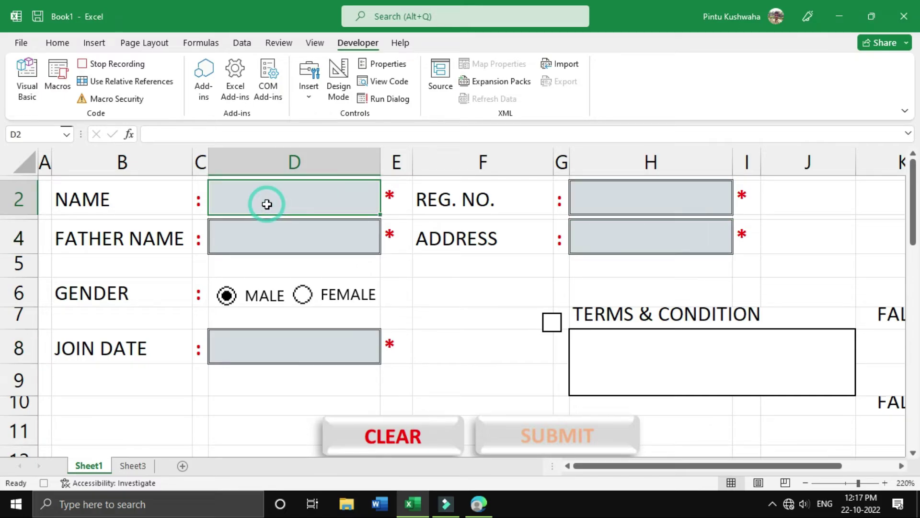
Stop recording the SUBMIT macro and start recording a new macro named CLEAR, stored in This Workbook
left_click(42, 484)
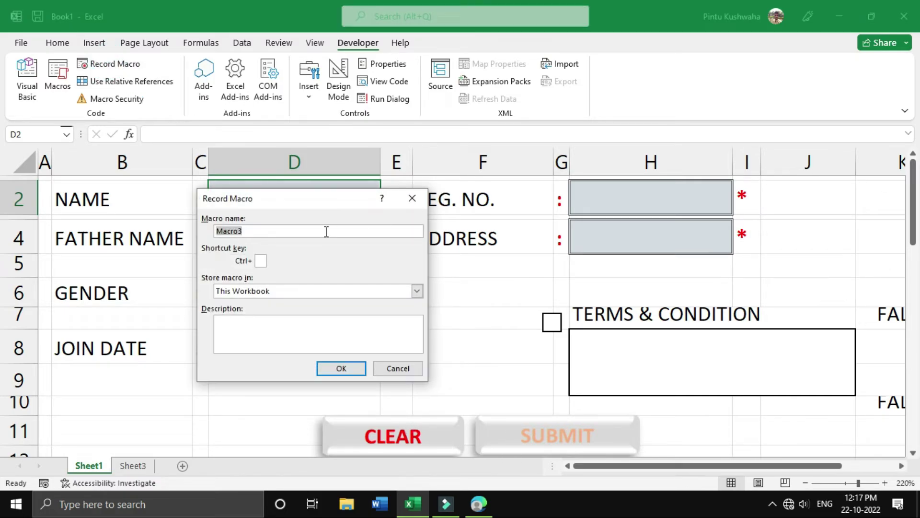
type("CLEAR")
left_click(360, 372)
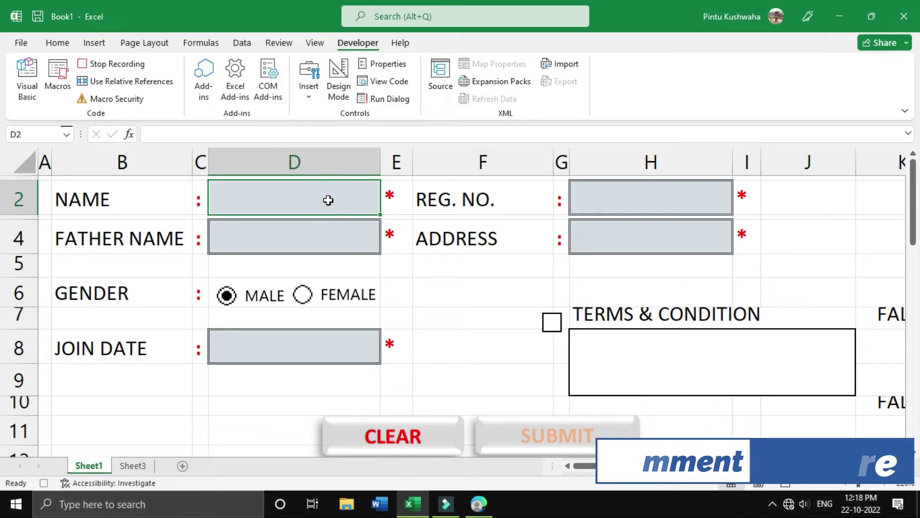
Extend the selection from the NAME cell to the FATHER NAME, JOIN DATE, REG. NO. and ADDRESS input cells
left_click(317, 237)
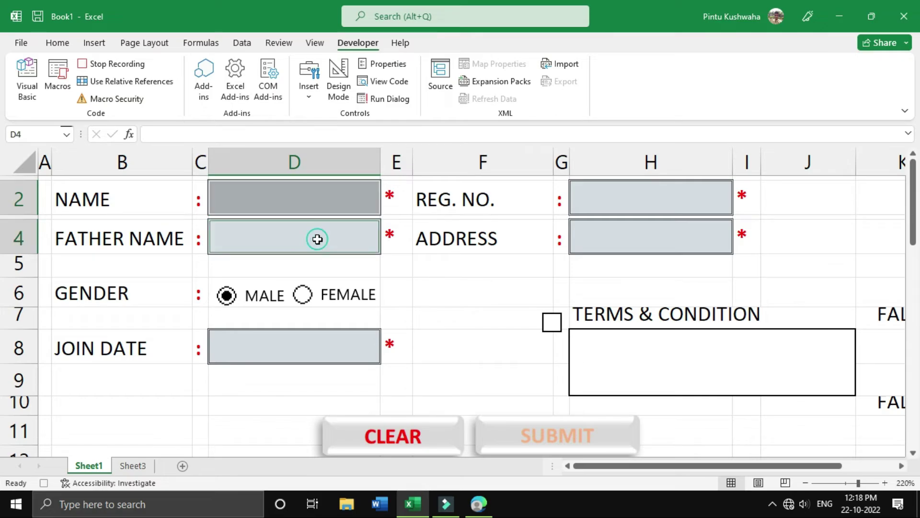
left_click(300, 346)
left_click(623, 194)
left_click(616, 234)
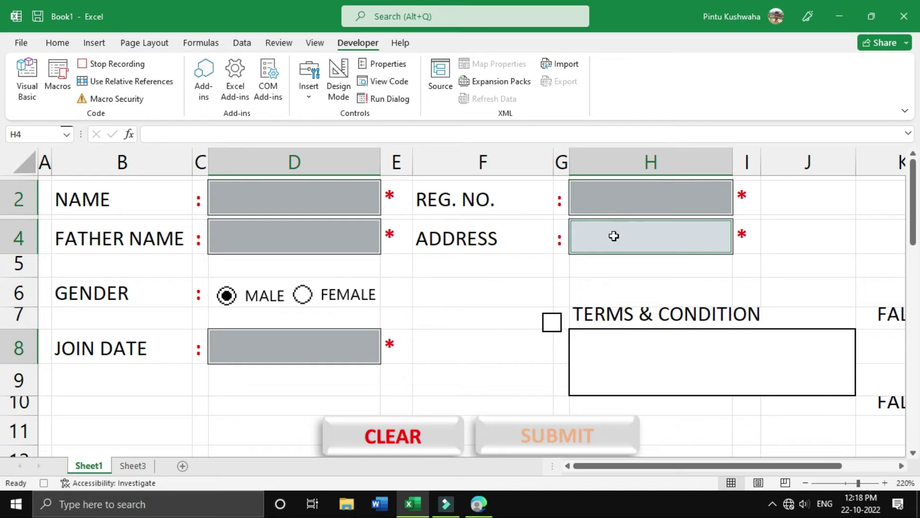
Tick and untick the TERMS & CONDITION checkbox, and stop recording the CLEAR macro
left_click(551, 327)
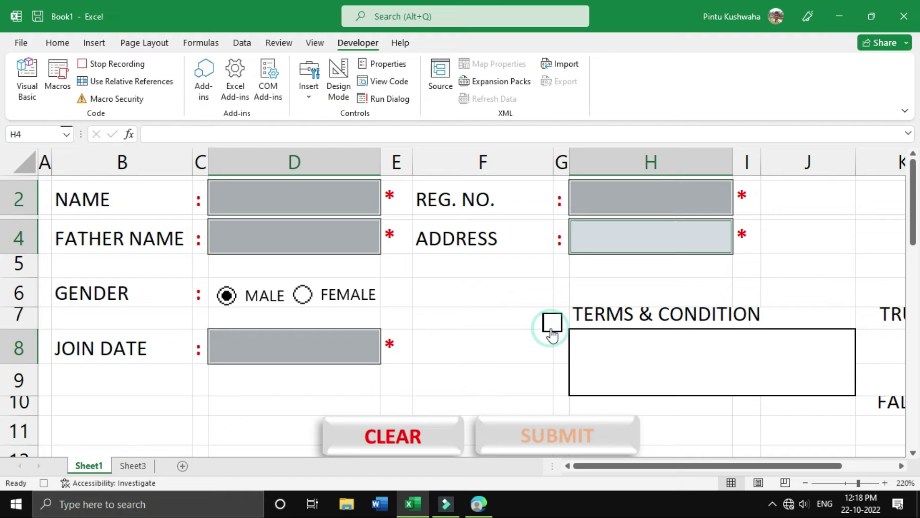
left_click(553, 332)
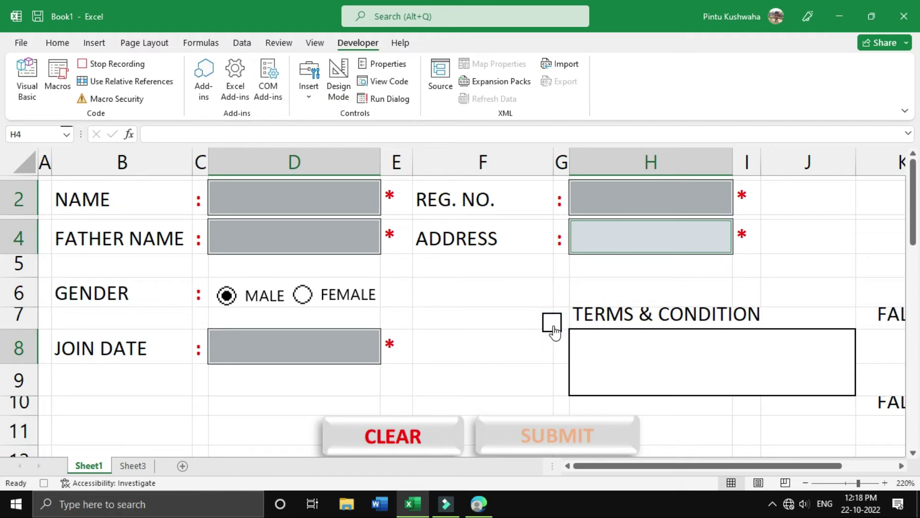
left_click(46, 483)
left_click(447, 340)
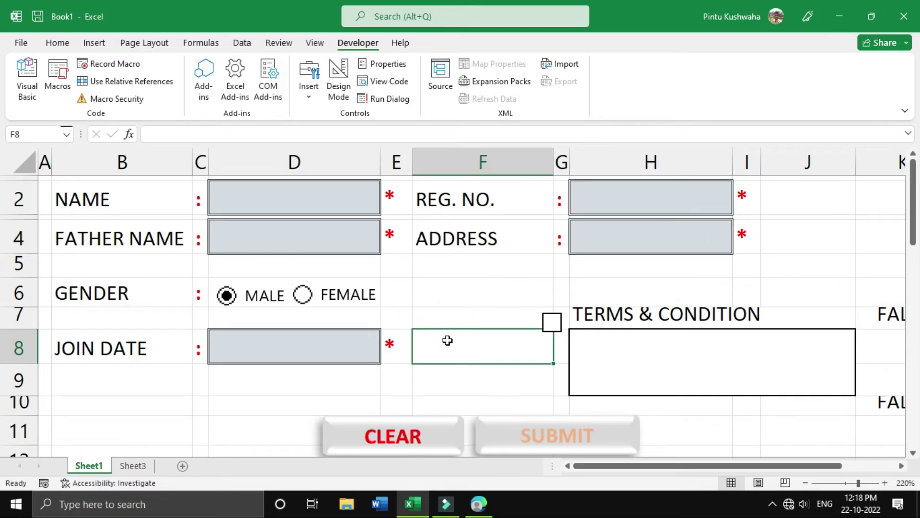
Assign the SUBMIT macro to the SUBMIT button picture and deselect the picture
scroll(431, 341, "down", 1)
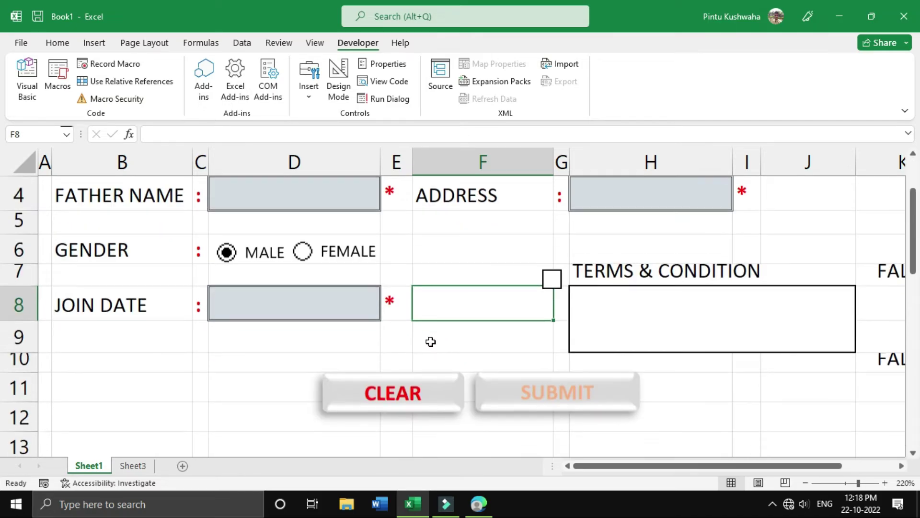
left_click(618, 402)
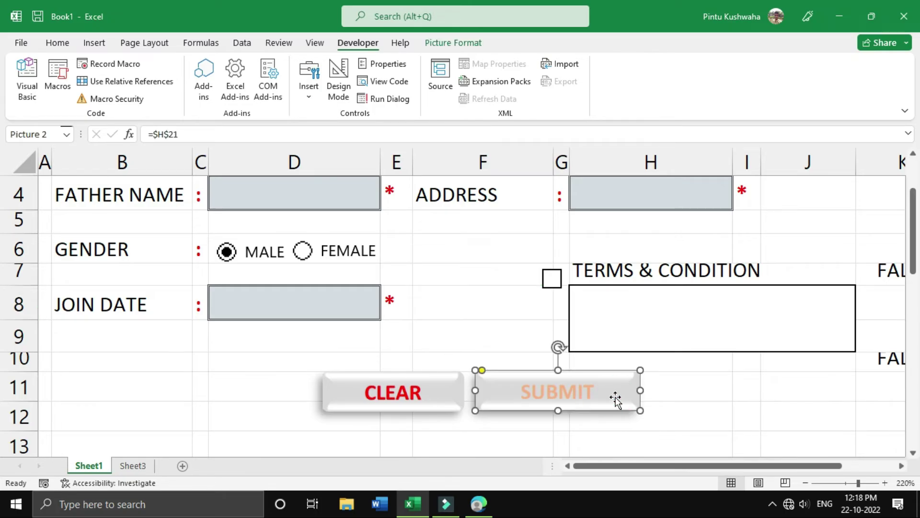
right_click(616, 398)
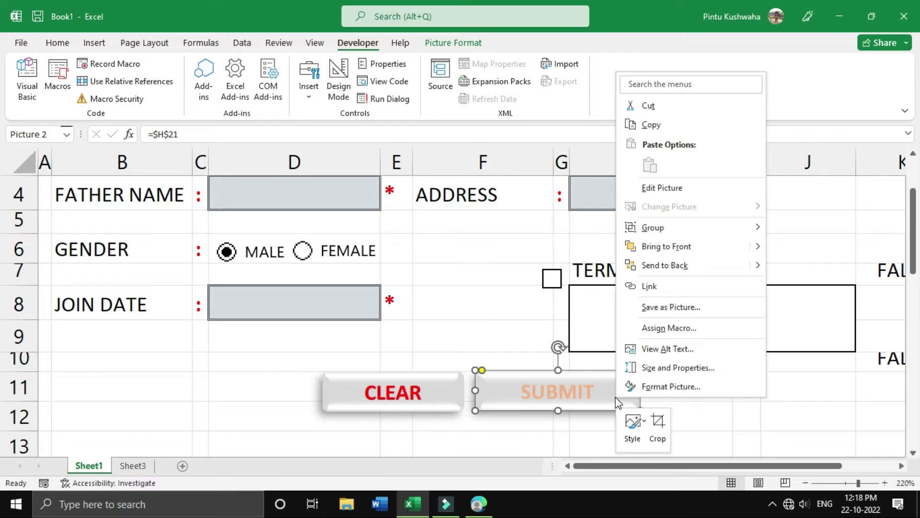
left_click(656, 324)
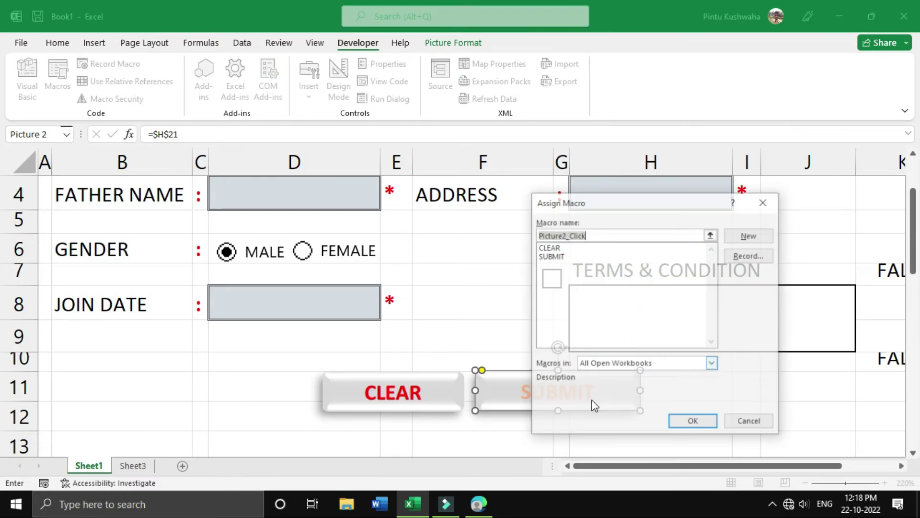
left_click(555, 255)
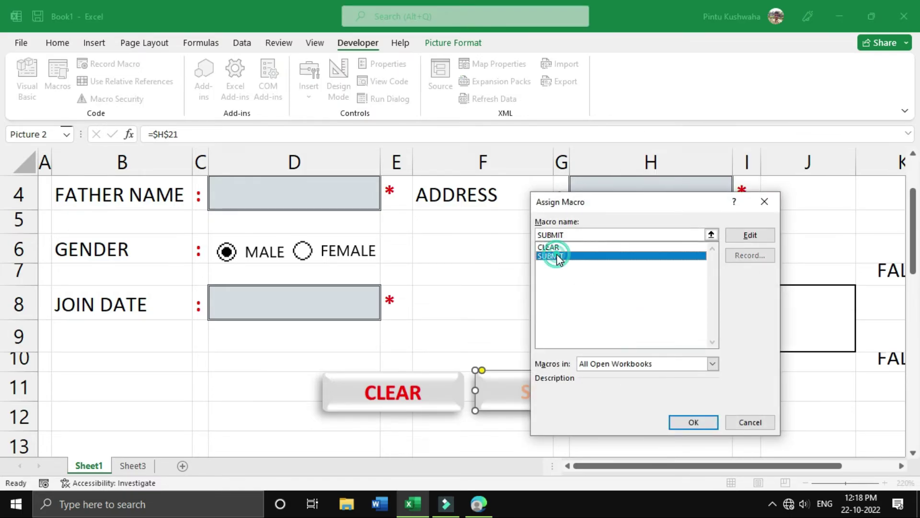
left_click(700, 422)
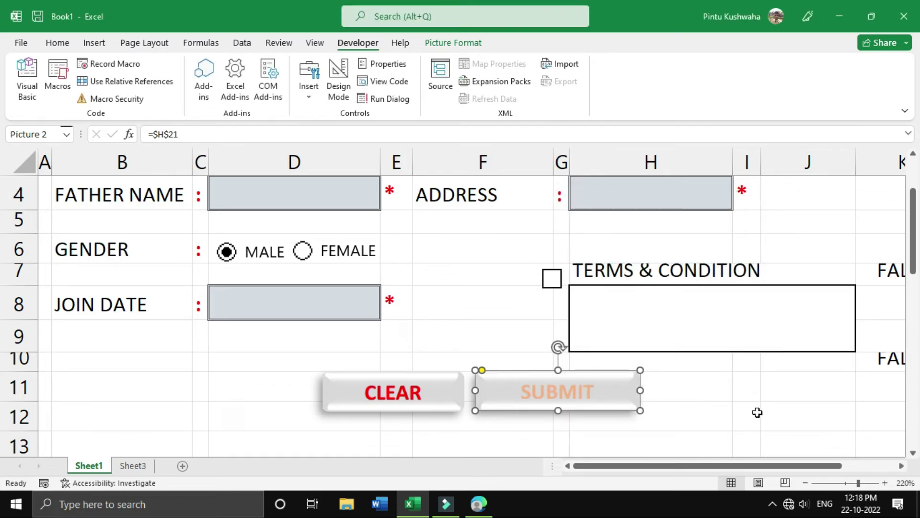
left_click(757, 412)
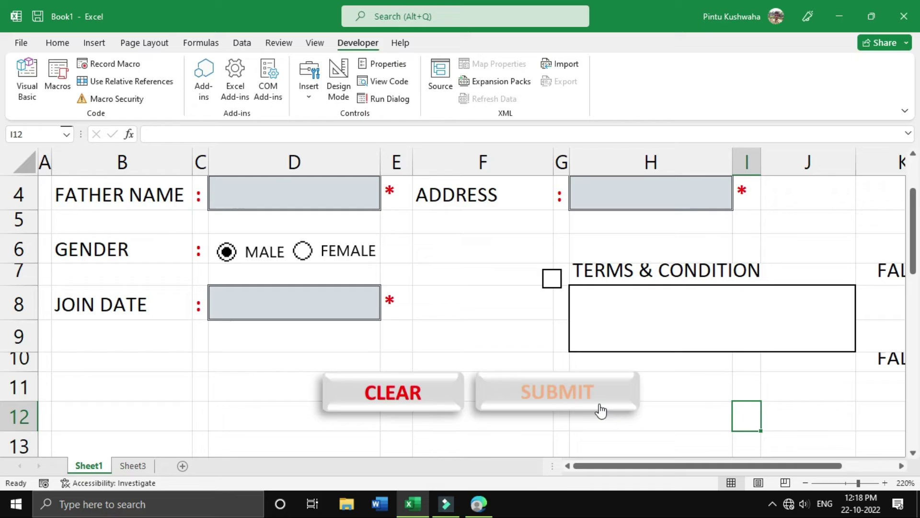
Assign the CLEAR macro to the CLEAR button picture and deselect the picture
left_click(353, 397)
right_click(353, 397)
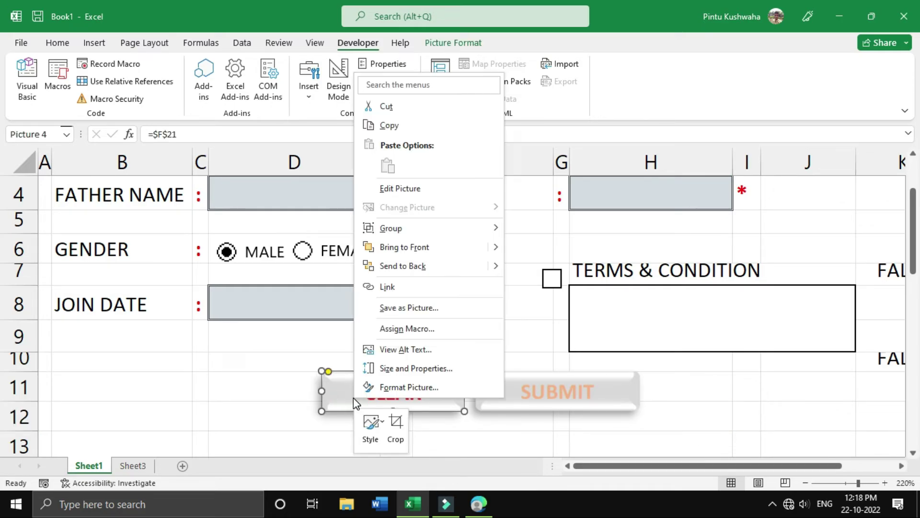
left_click(403, 330)
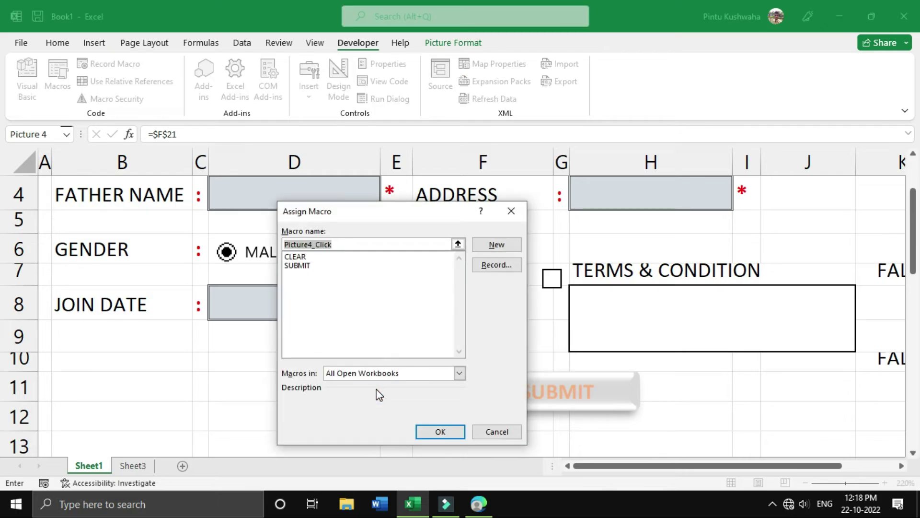
left_click(302, 257)
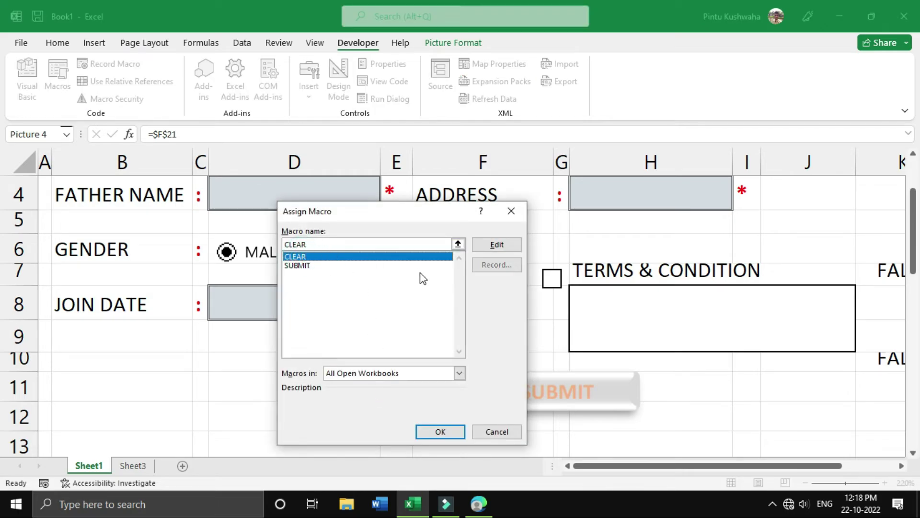
left_click(441, 432)
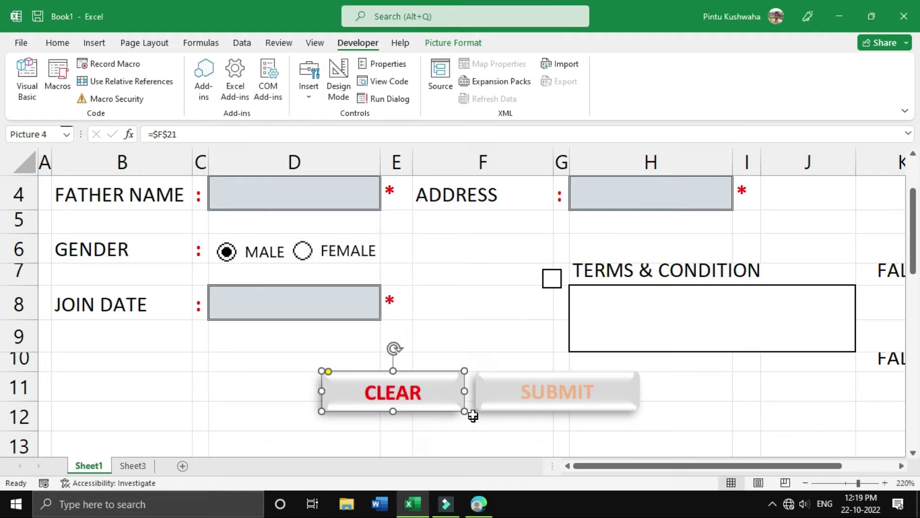
left_click(407, 440)
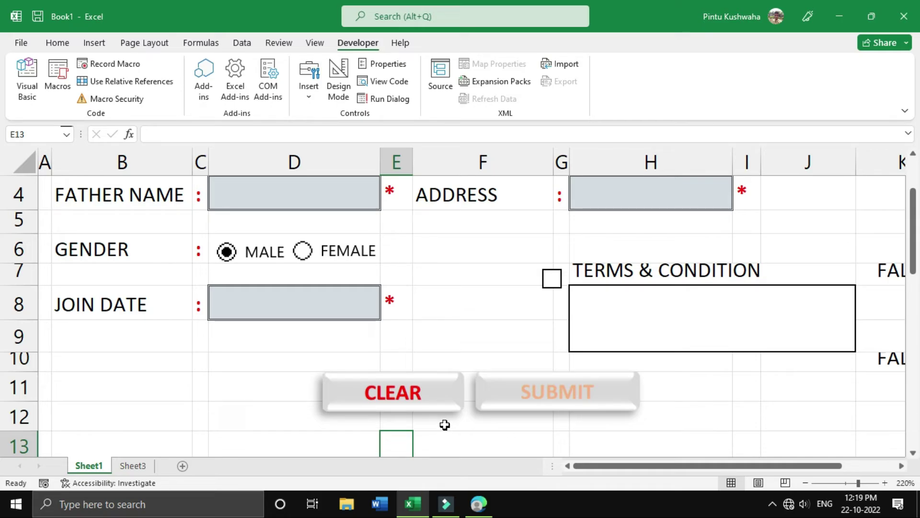
Hide the helper values in K4:K12 by setting their font colour to white, and check that K5 still holds its formula
left_click_drag(747, 465, 802, 461)
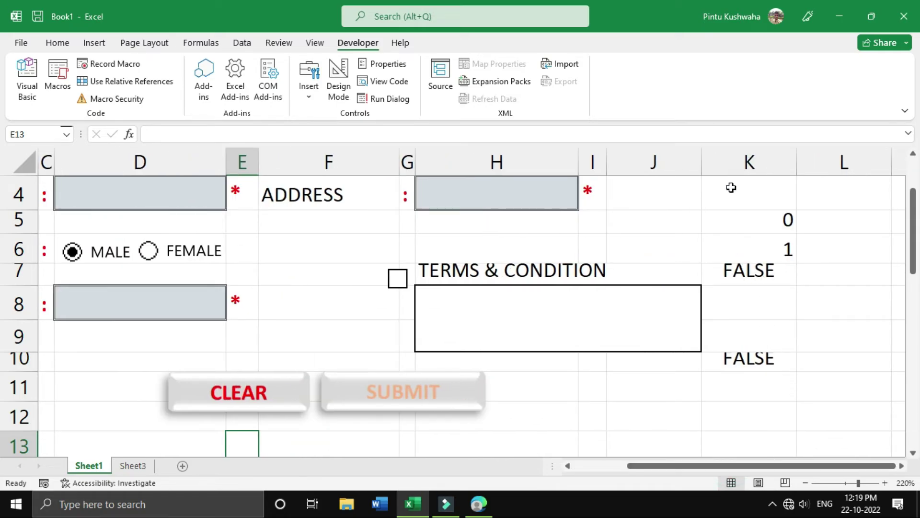
left_click_drag(729, 187, 772, 405)
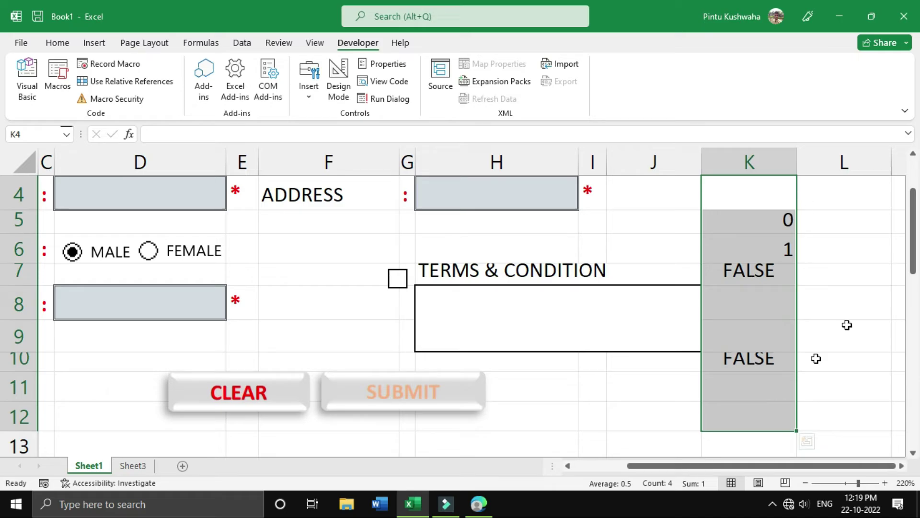
left_click(57, 42)
left_click(260, 95)
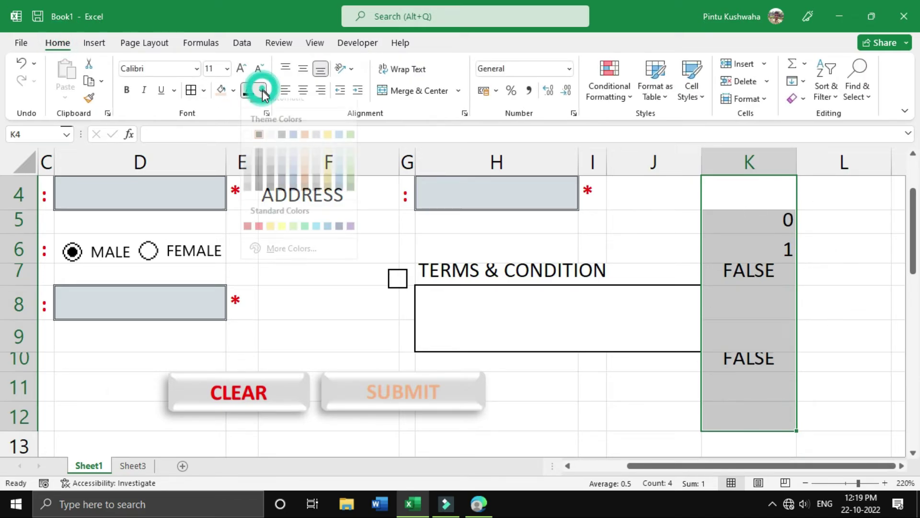
left_click(250, 144)
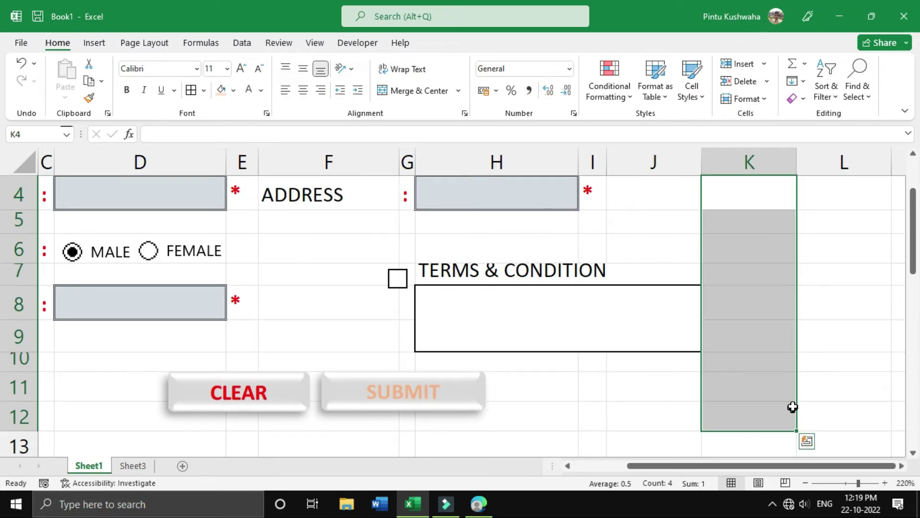
left_click(816, 361)
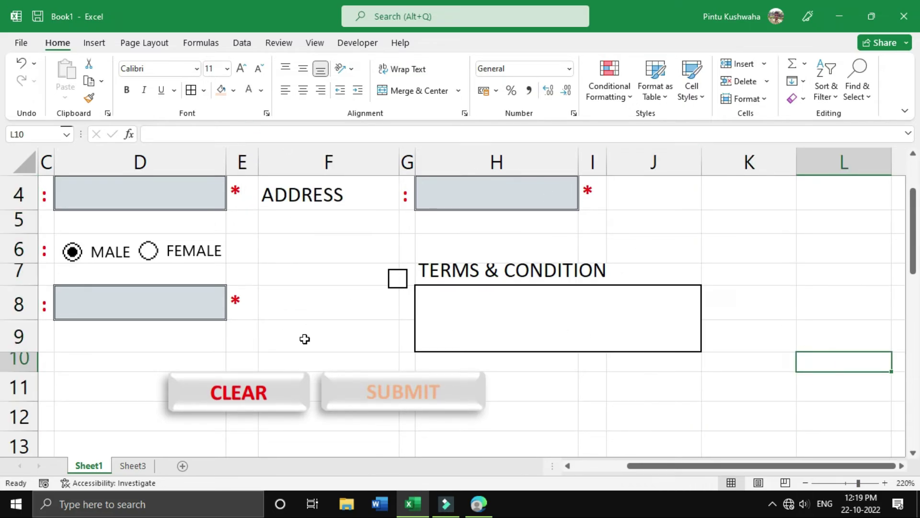
scroll(304, 341, "up", 1)
left_click(761, 274)
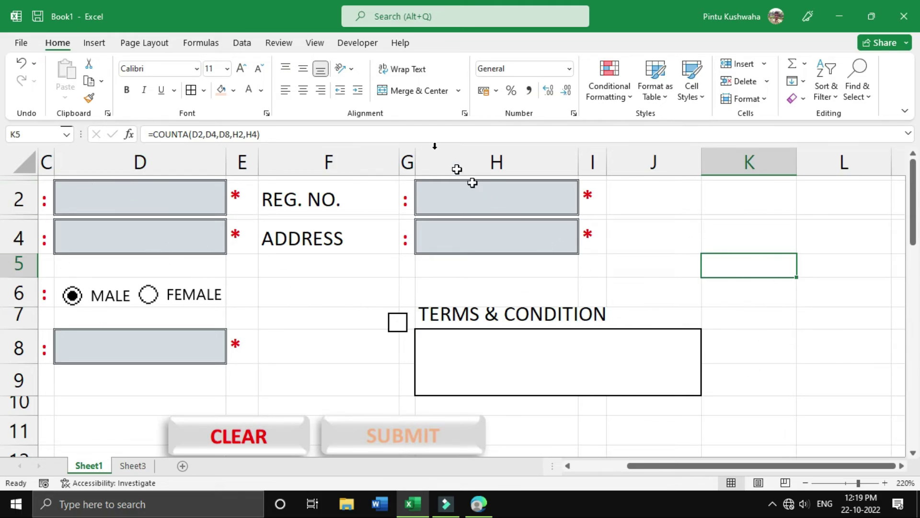
Turn off the gridlines on Sheet1 and select the empty cell F8 beside the join date field
left_click(318, 43)
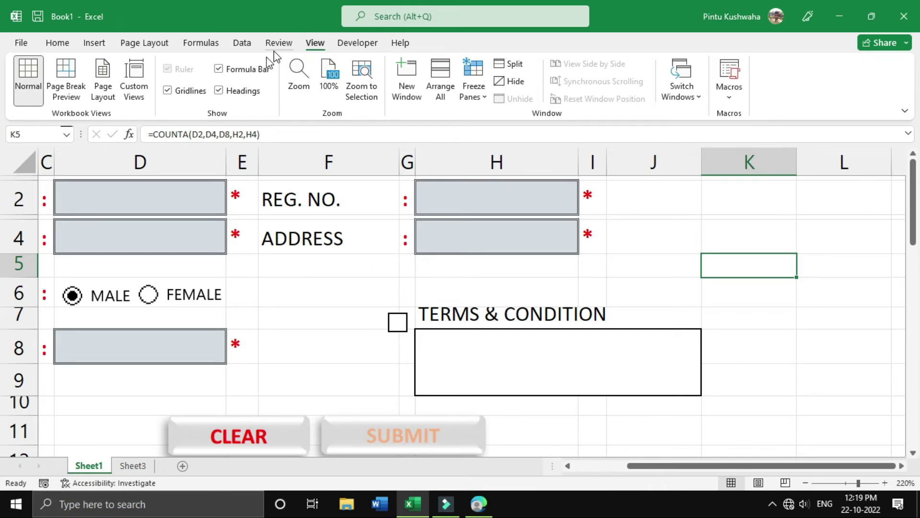
left_click(168, 90)
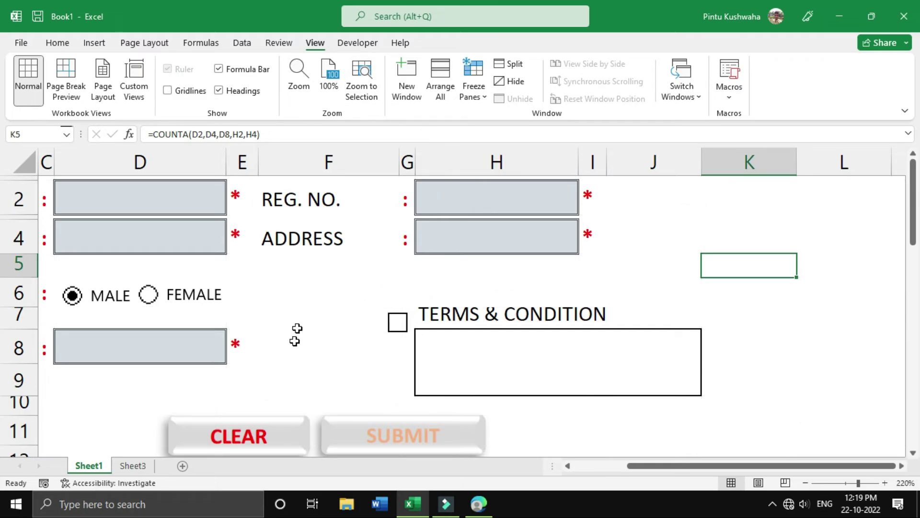
left_click_drag(715, 465, 661, 466)
left_click(486, 346)
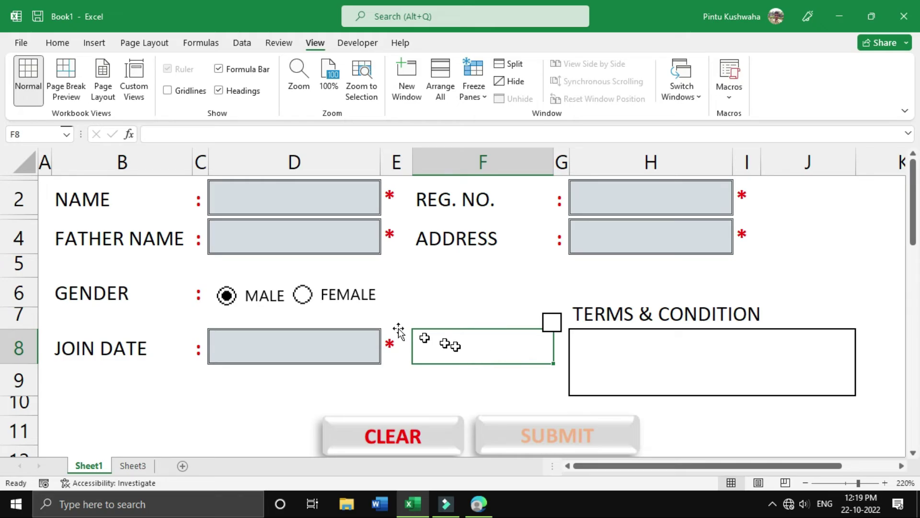
Enter a person's name and the father's name in the form, and set the gender to MALE
left_click(254, 190)
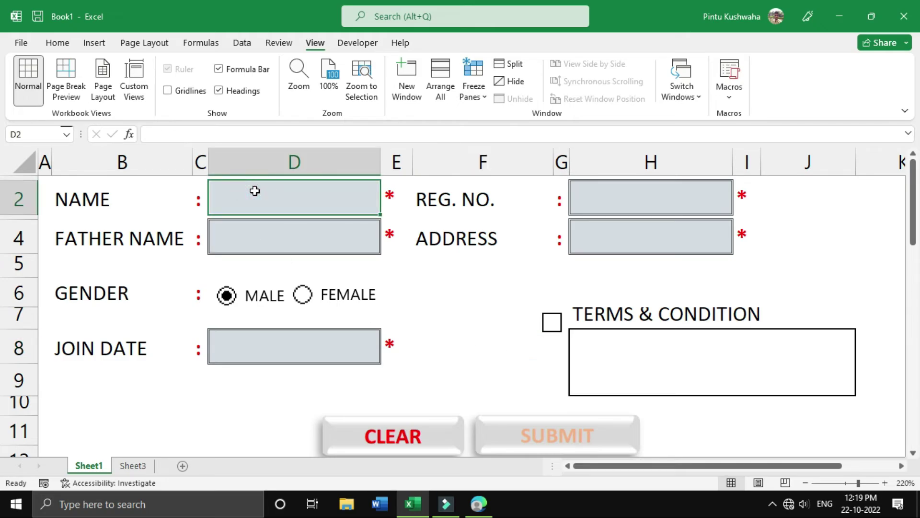
type("PINTU")
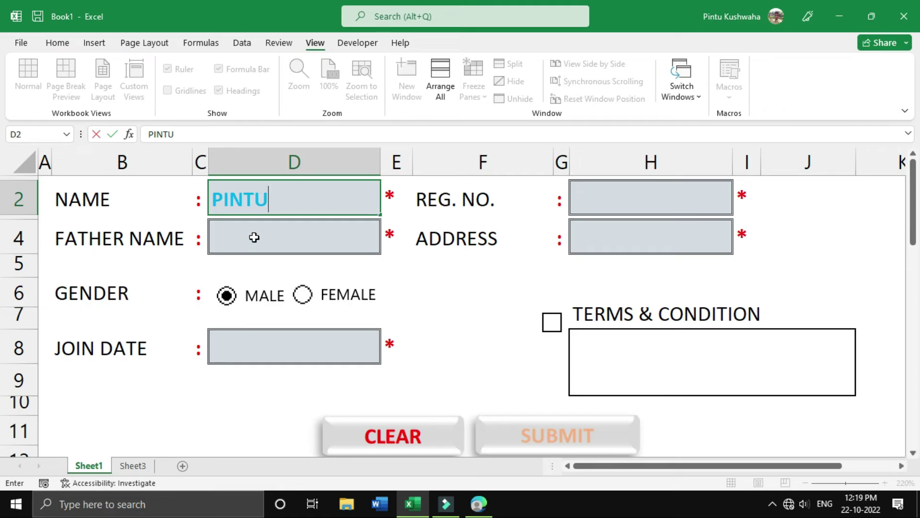
left_click(254, 236)
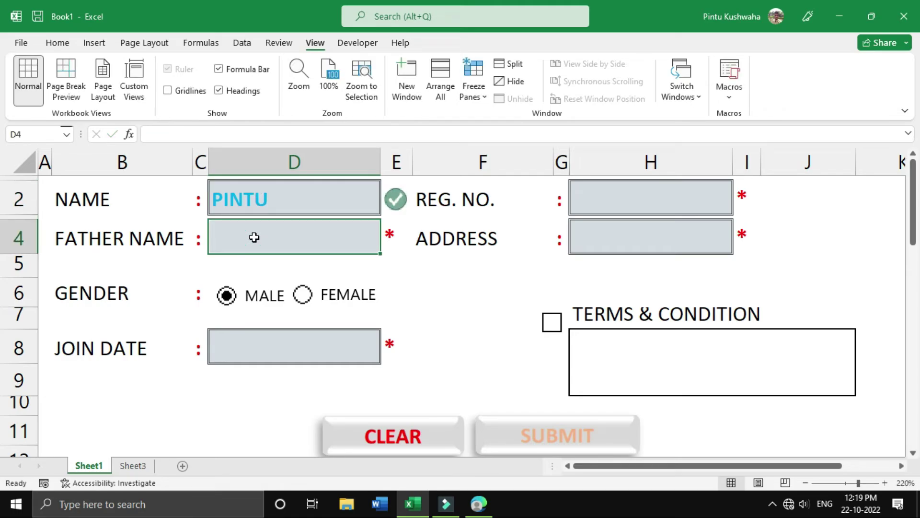
type("SMIL KUMAR")
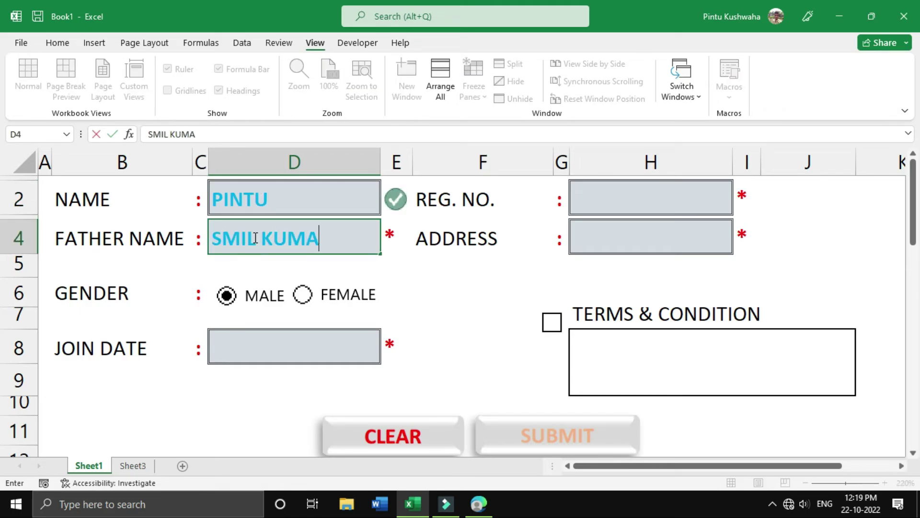
left_click(225, 294)
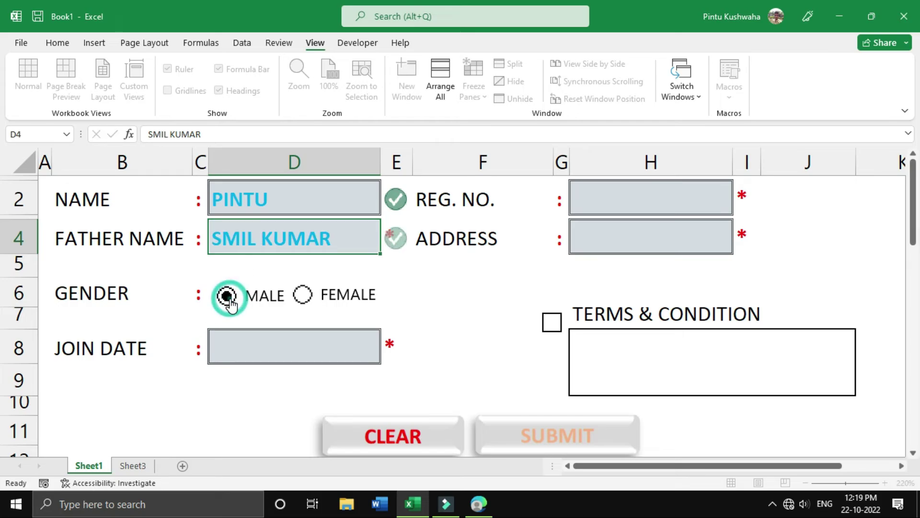
Enter the join date 01-05-2022 in D8 and commit it
left_click(276, 351)
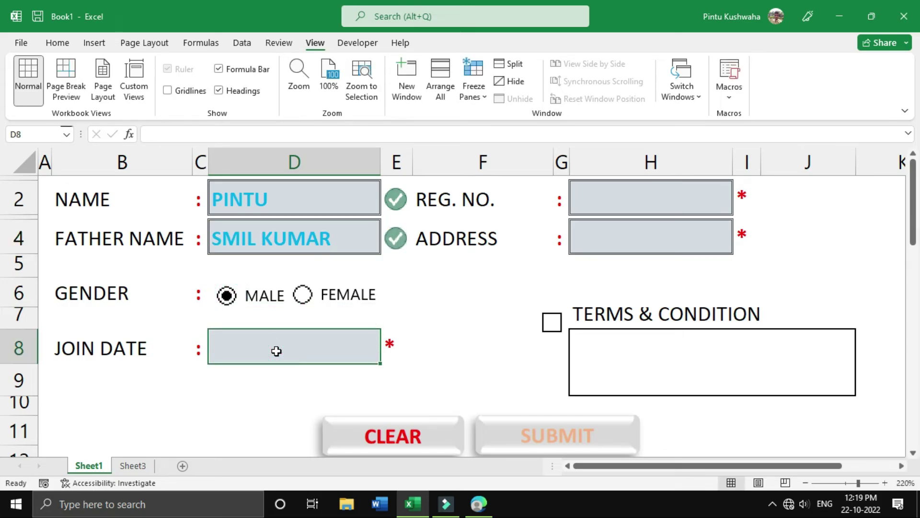
type("1-0")
type("5-20")
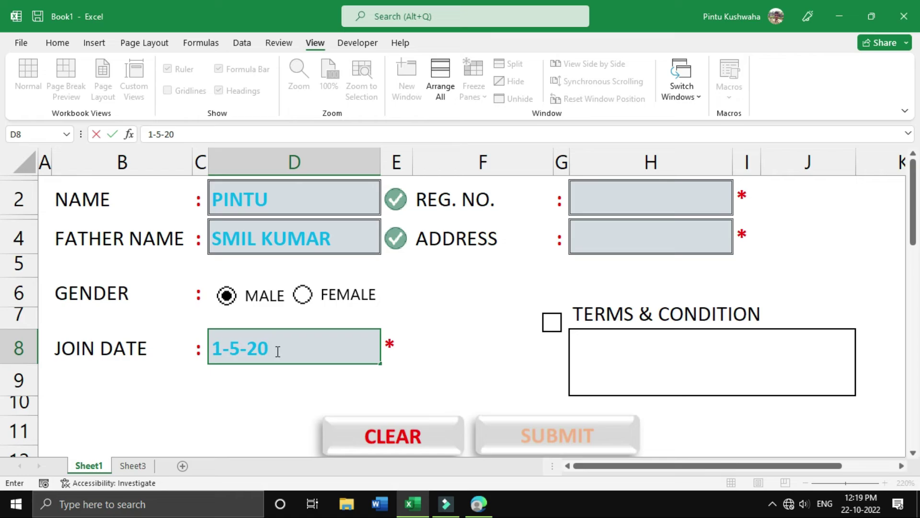
type("22")
left_click(464, 353)
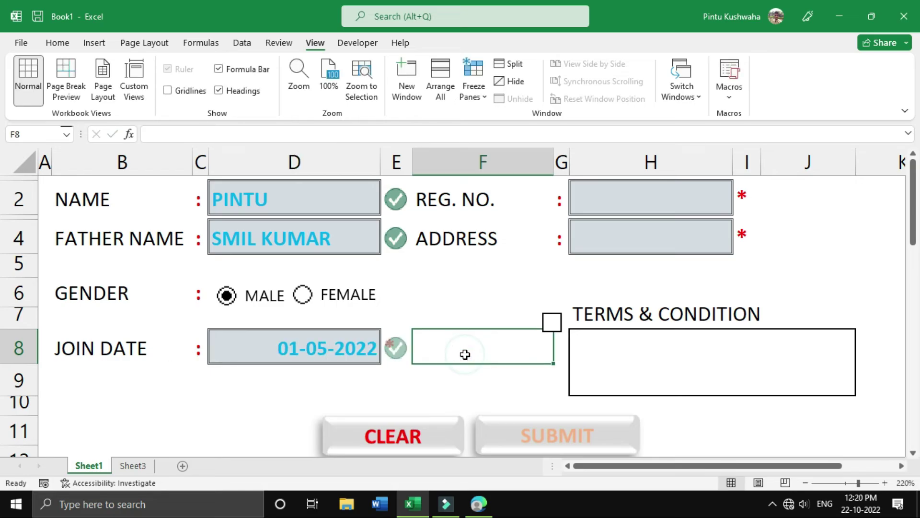
Enter the registration number in H2 and the address in H4
left_click(647, 204)
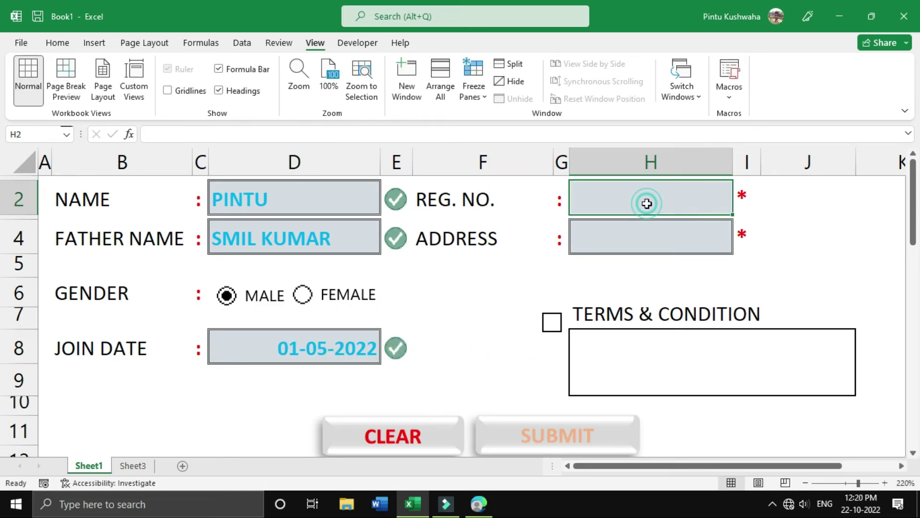
type("1011")
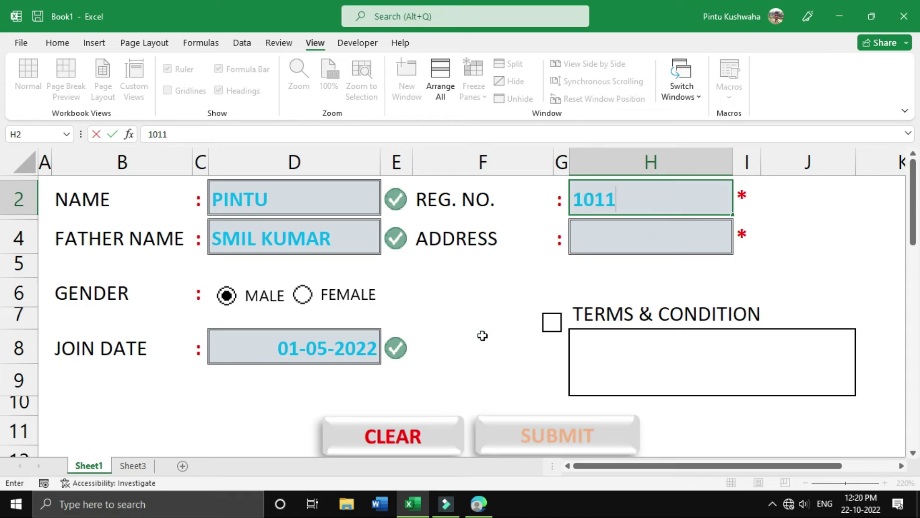
left_click(483, 335)
double_click(612, 245)
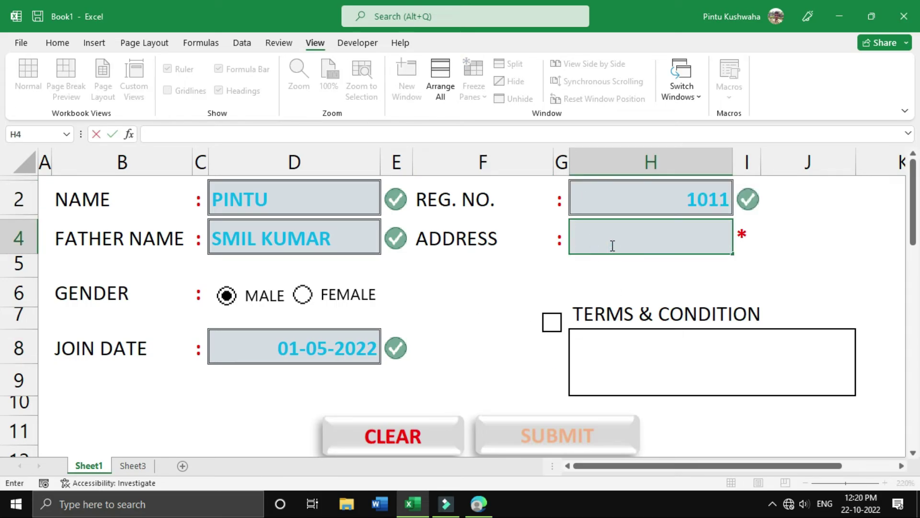
type("INF")
type("DIA")
left_click(517, 342)
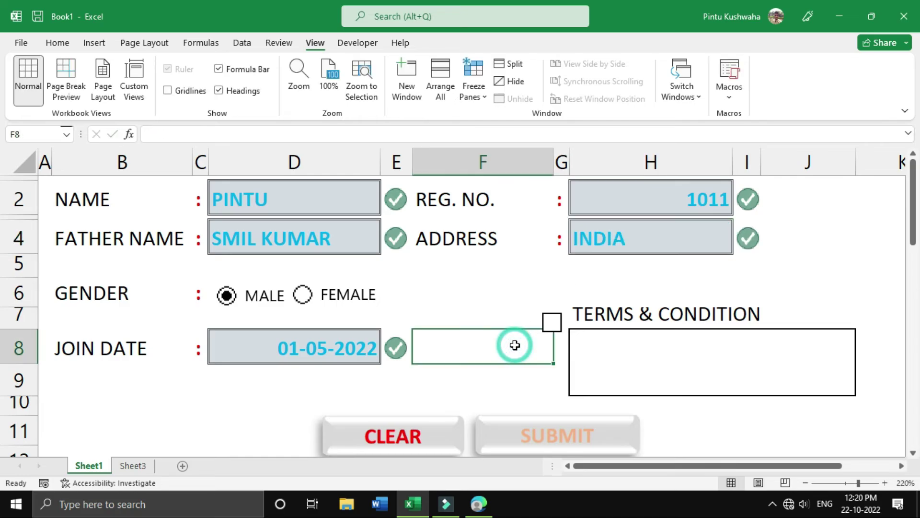
Accept the terms and condition, submit the test record, and check the stored row on Sheet3 before returning to Sheet1
left_click(552, 324)
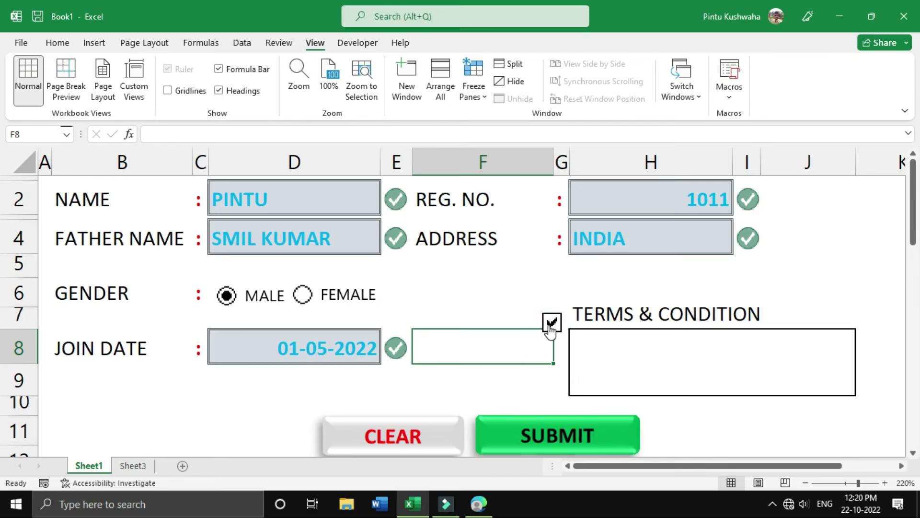
left_click(585, 432)
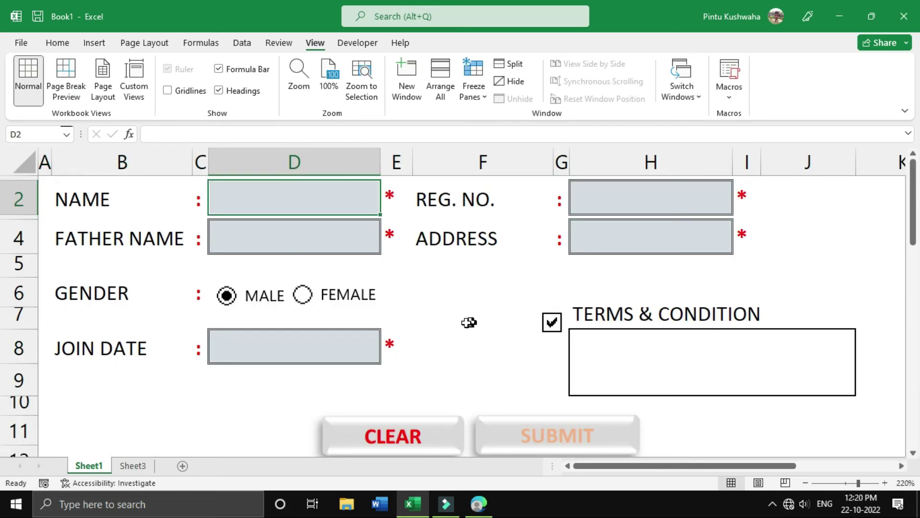
left_click(133, 466)
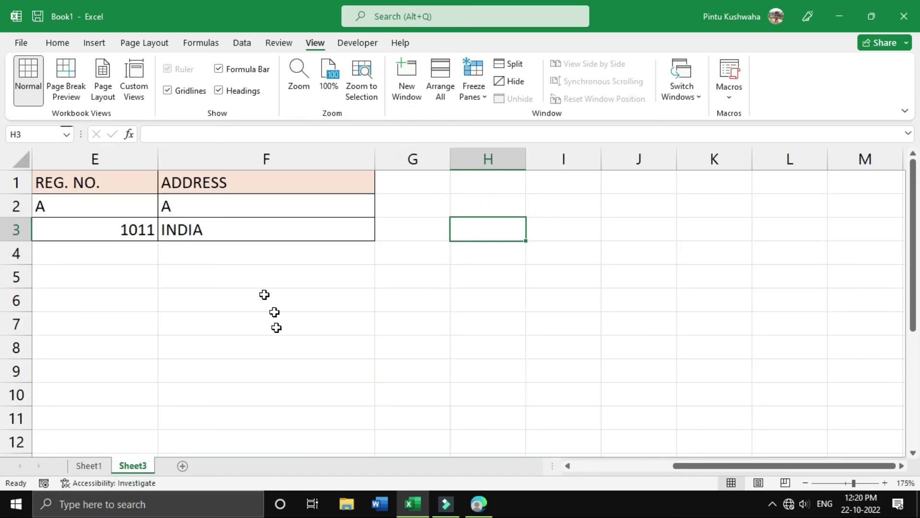
left_click_drag(716, 467, 616, 475)
left_click(90, 466)
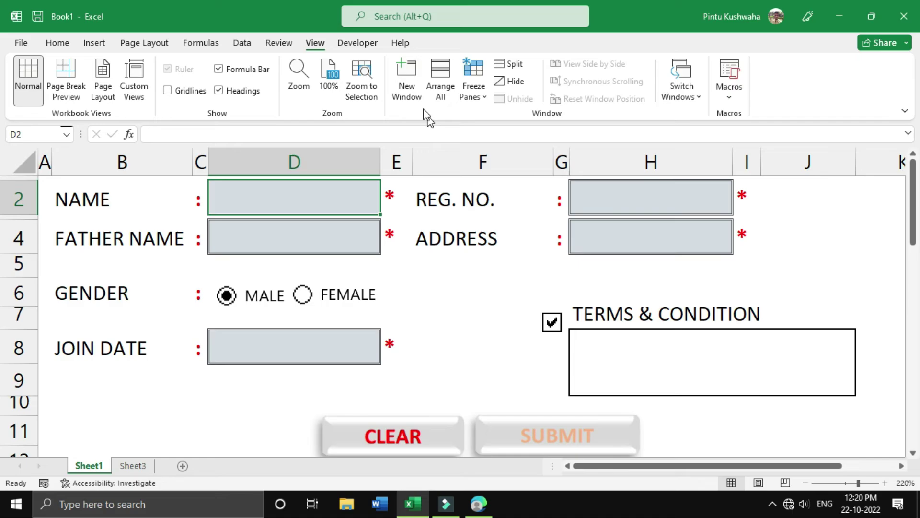
Open Module1's code in the Visual Basic editor and look through the SUBMIT and CLEAR macros
left_click(367, 45)
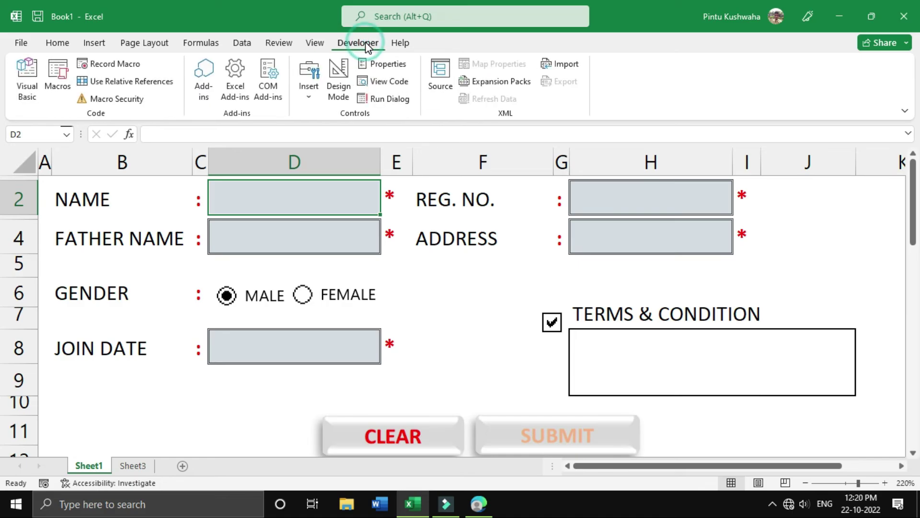
left_click(16, 98)
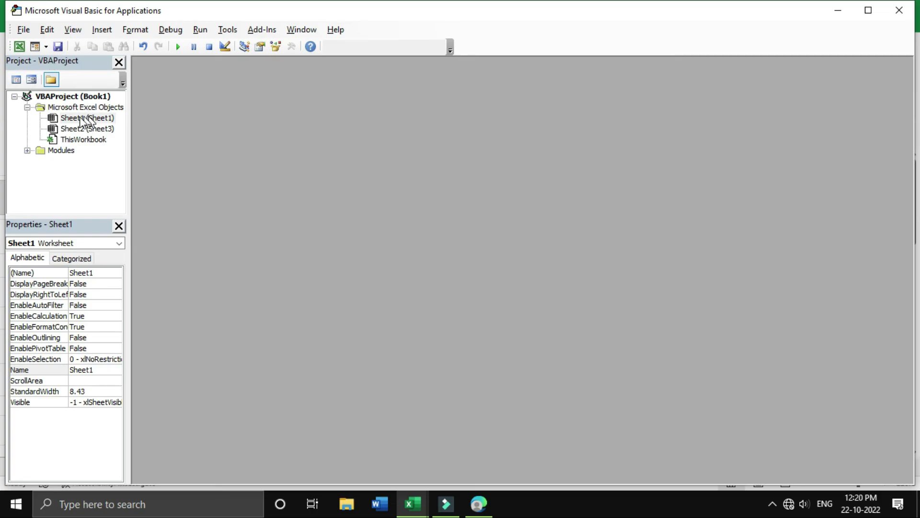
double_click(54, 152)
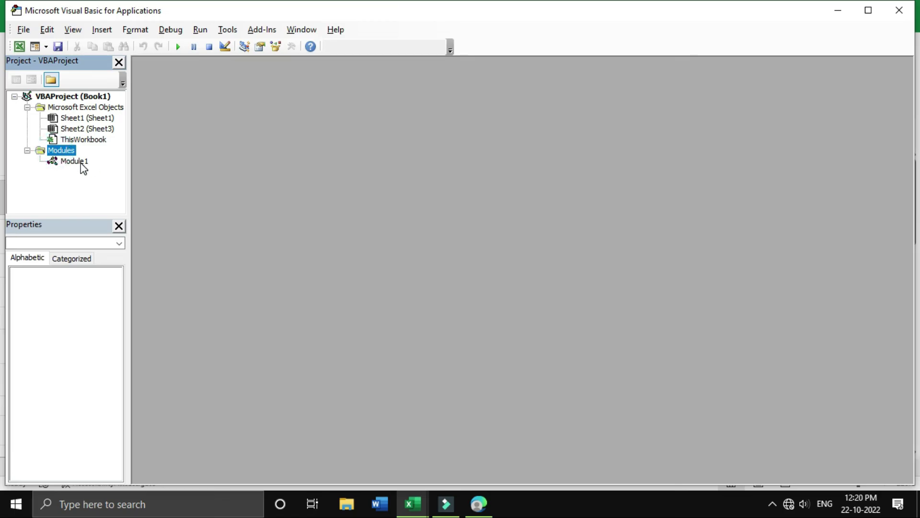
double_click(82, 164)
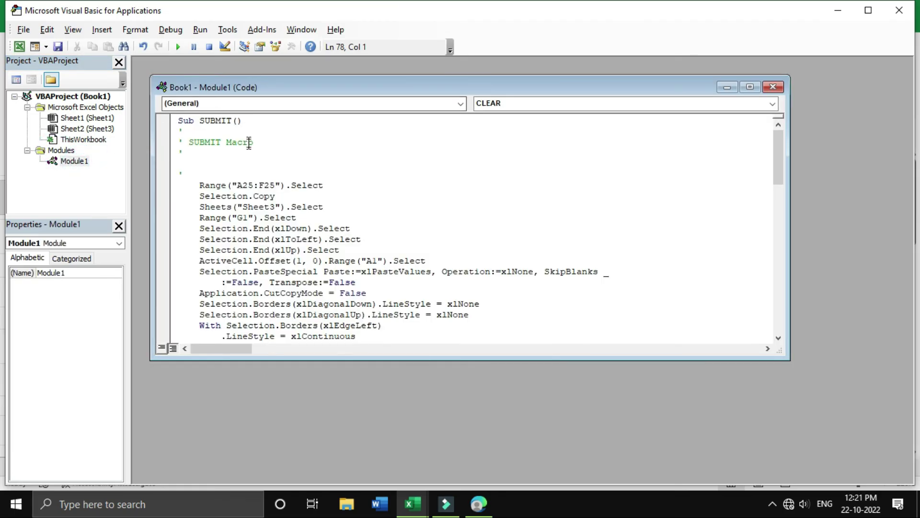
scroll(281, 187, "down", 15)
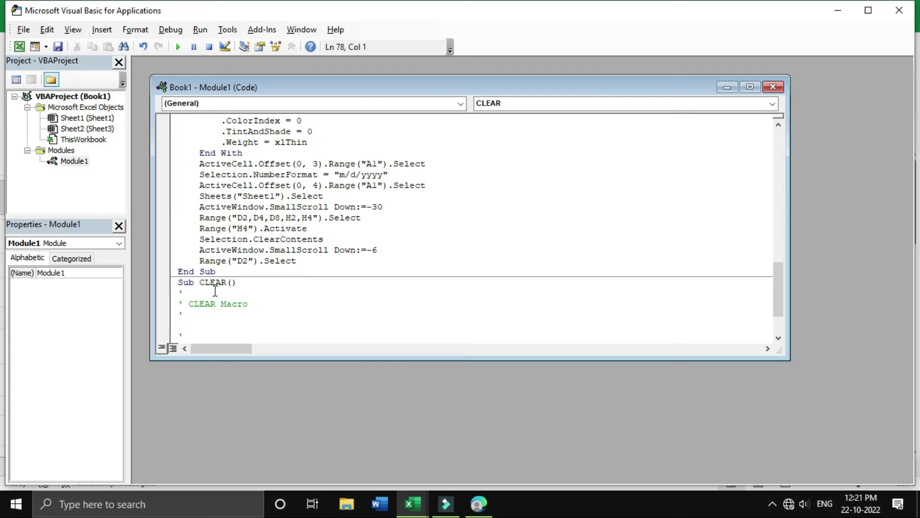
scroll(264, 295, "up", 15)
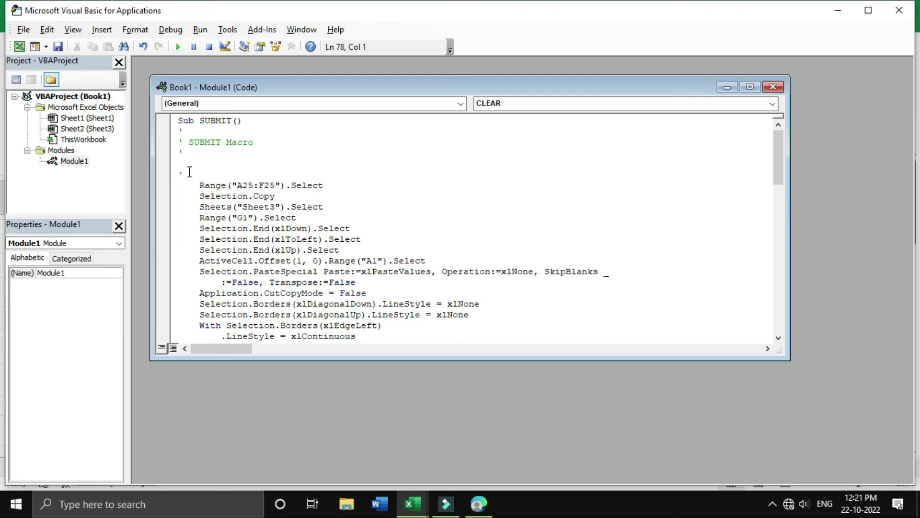
Add the line Application.ScreenUpdating=False to the SUBMIT macro, directly above its Range("A25:F25").Select statement
left_click(189, 172)
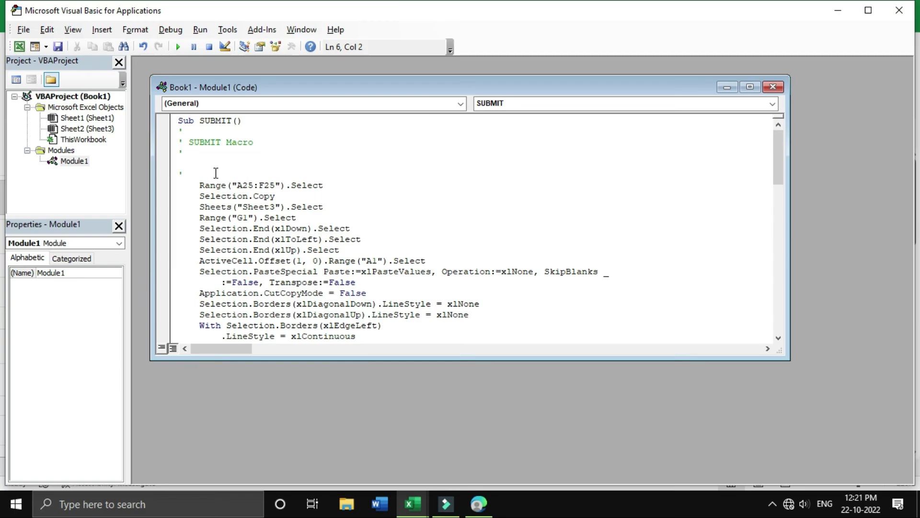
key("Return")
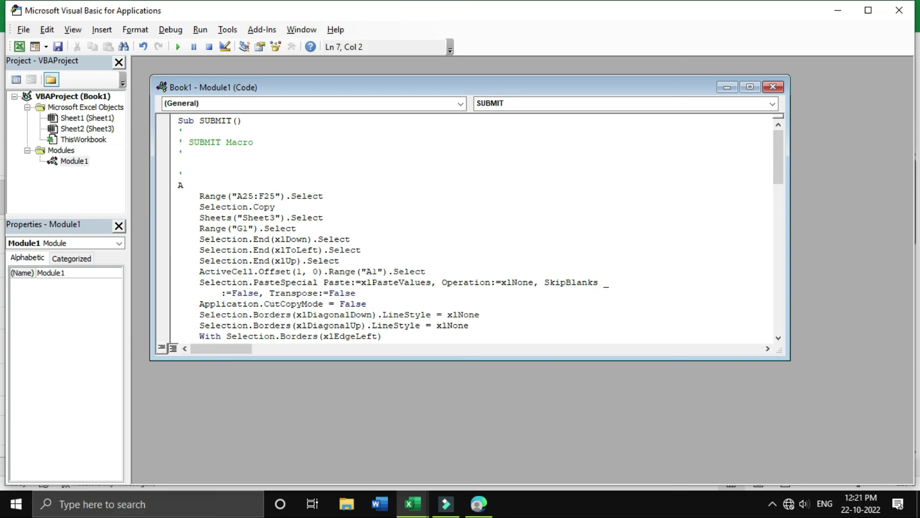
type("ATION.S")
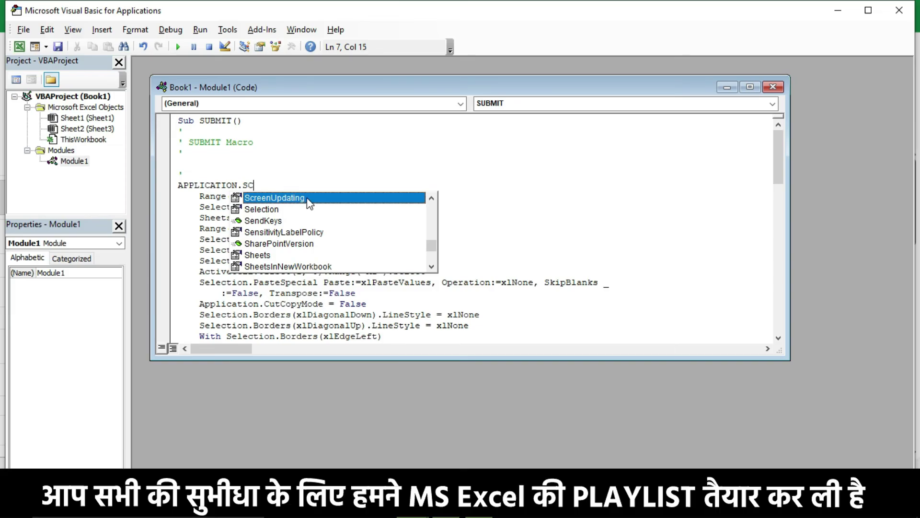
type("C")
double_click(307, 198)
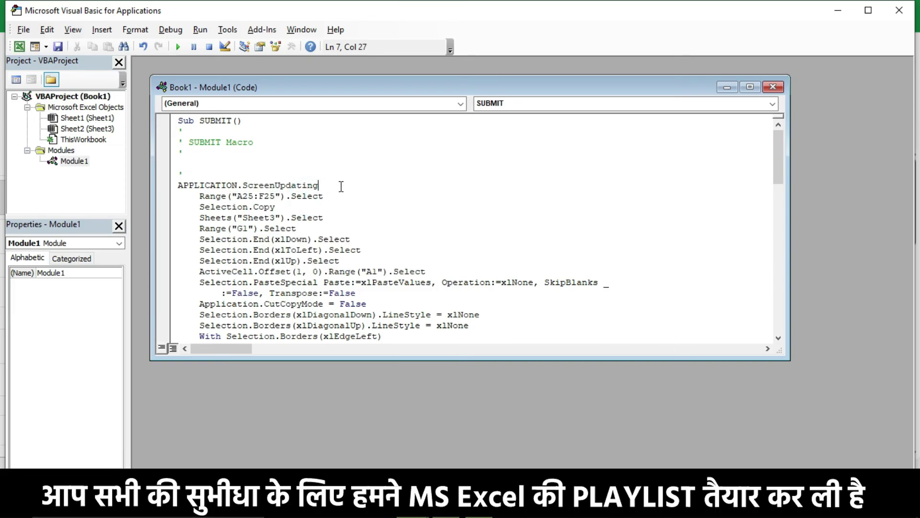
type("=")
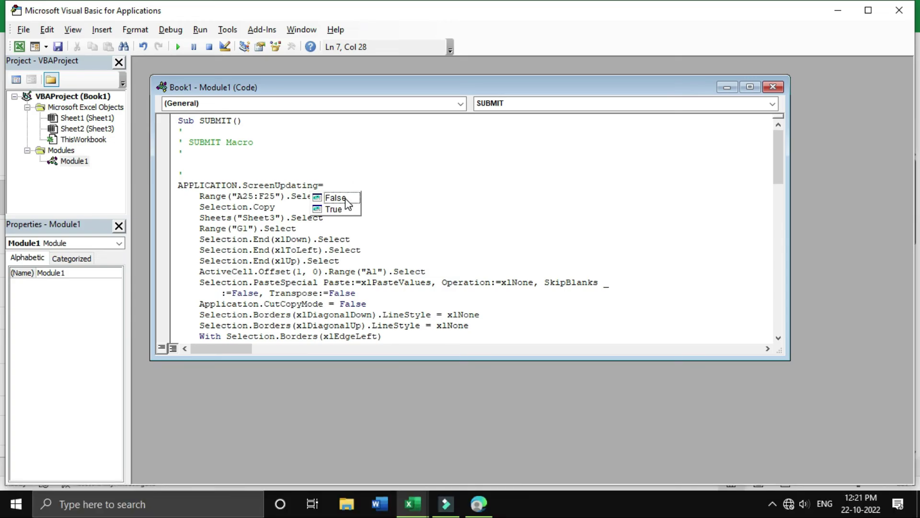
double_click(346, 197)
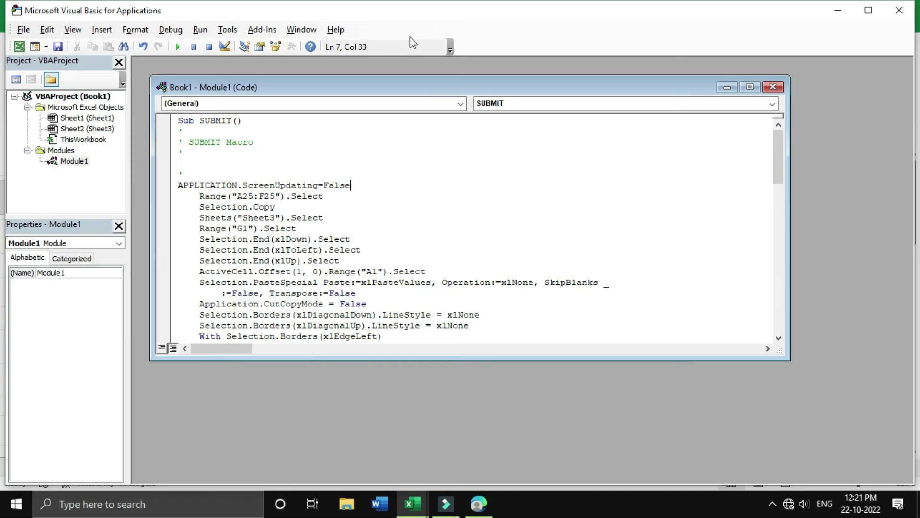
Save the workbook to the Desktop as DATA ENTRY FORM in the Excel Macro-Enabled Workbook format and return to the macro code
left_click(22, 29)
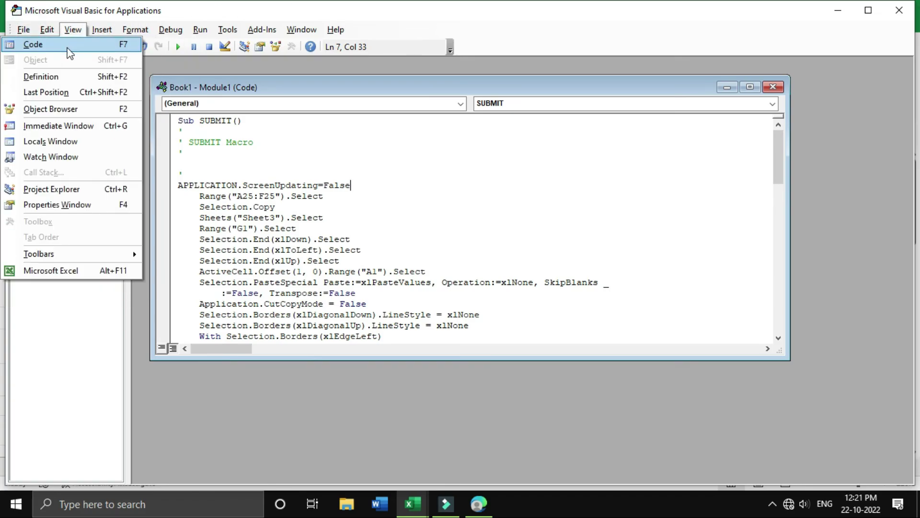
left_click(23, 30)
left_click(24, 31)
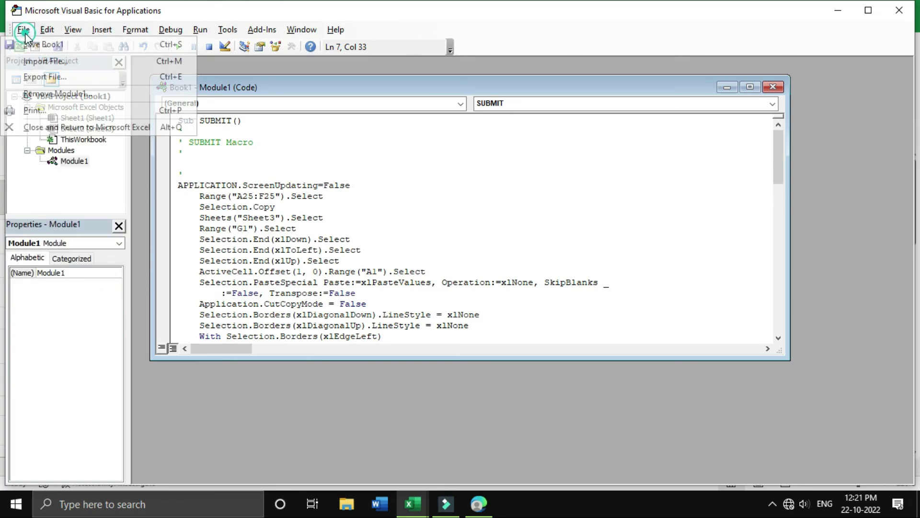
left_click(48, 48)
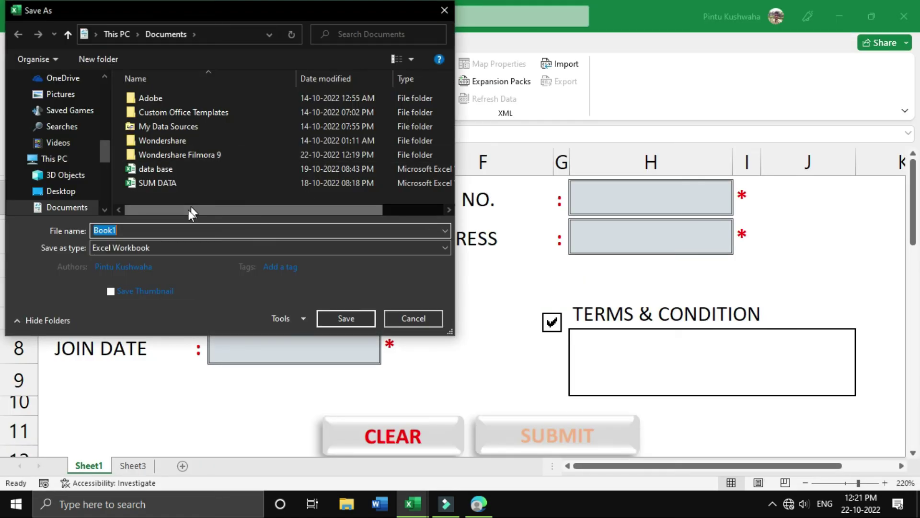
left_click(62, 191)
left_click(141, 230)
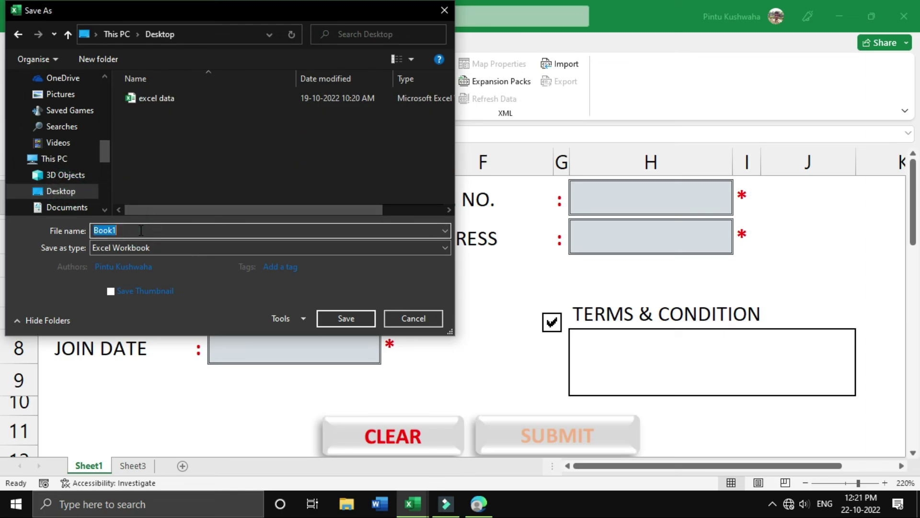
type("DATA ENTRY FORM")
left_click(165, 251)
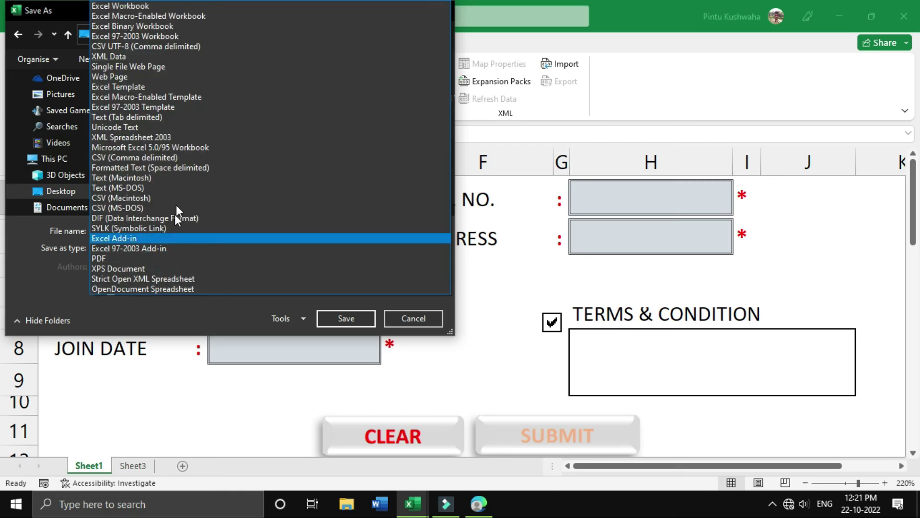
left_click(151, 15)
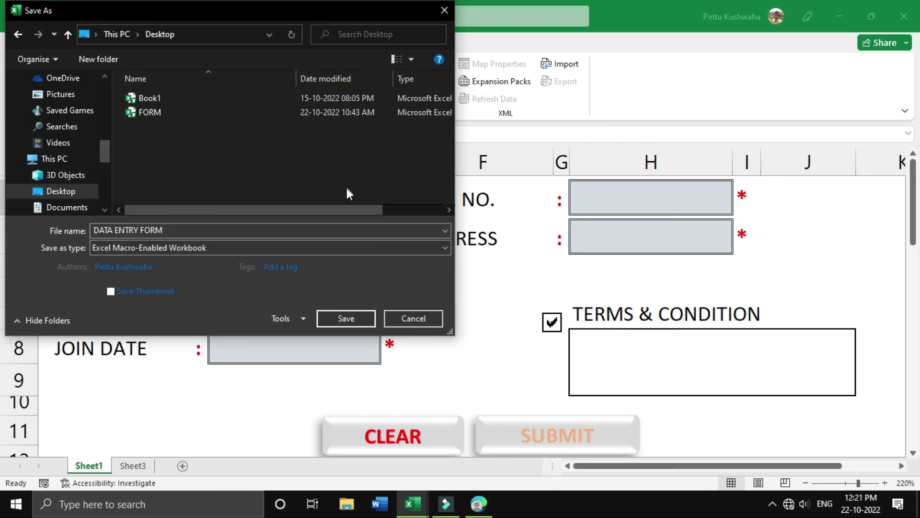
left_click(357, 317)
key("alt+F11")
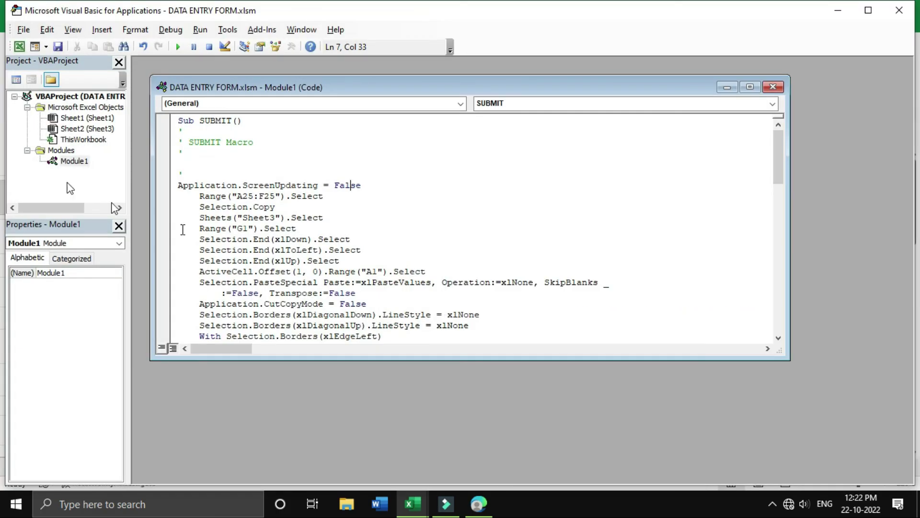
Close the Visual Basic editor and fill in the NAME and FATHER NAME fields on Sheet1 with a second test person's details
left_click(893, 10)
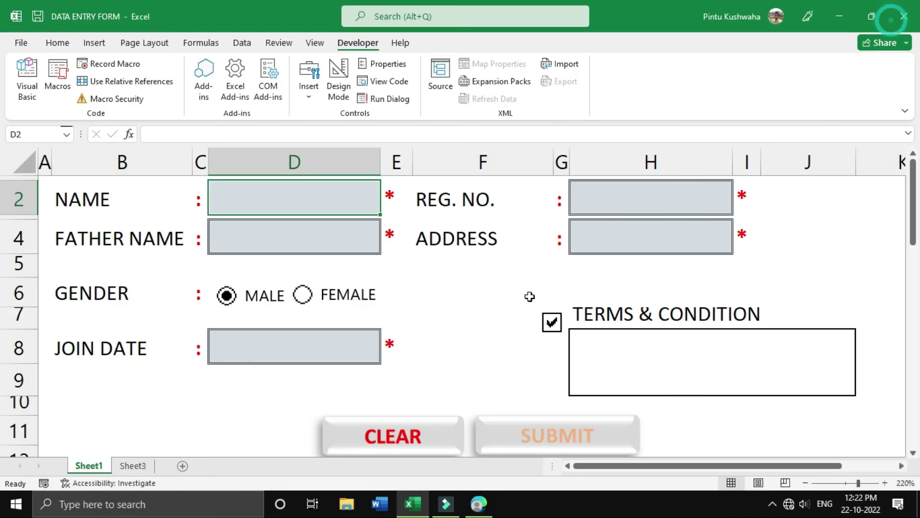
left_click(276, 199)
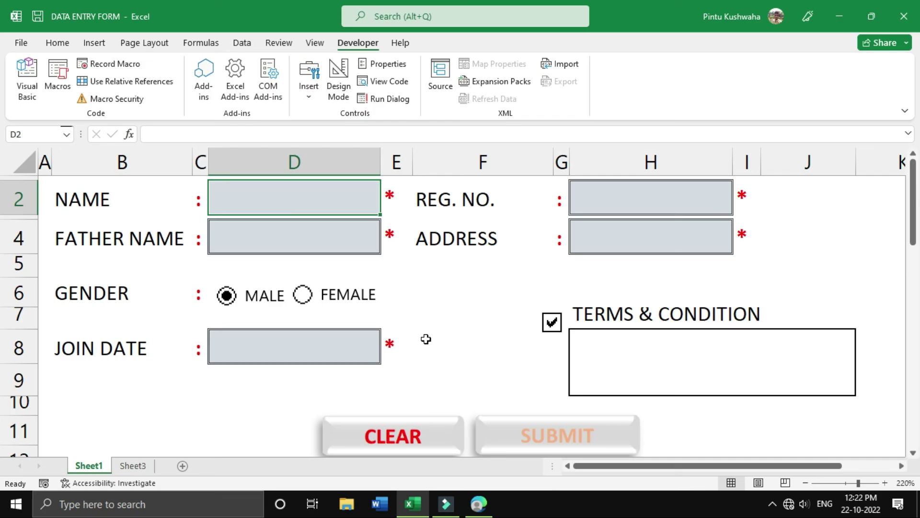
left_click(328, 207)
type("SUNIL")
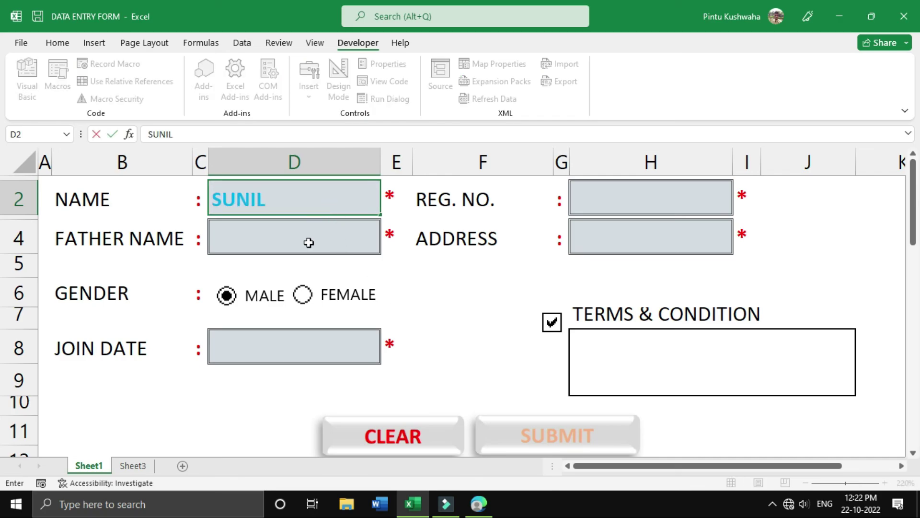
left_click(308, 243)
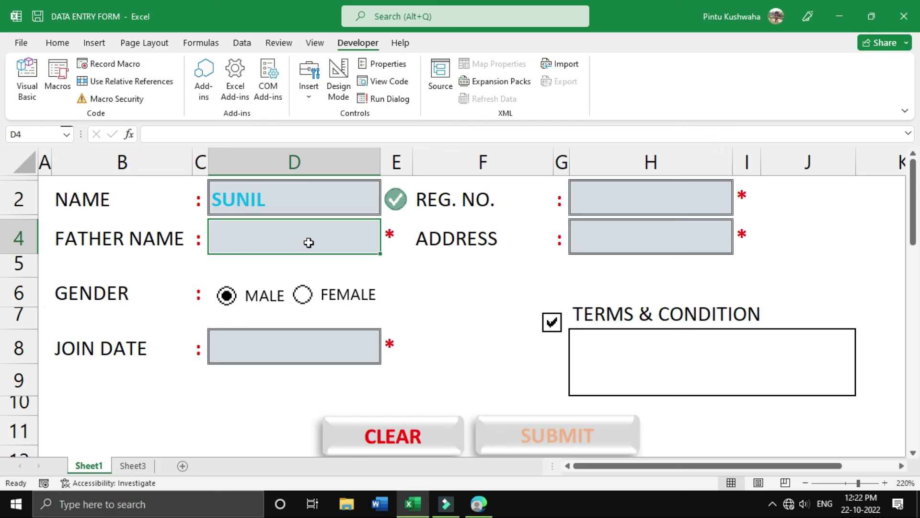
type("SANKAR")
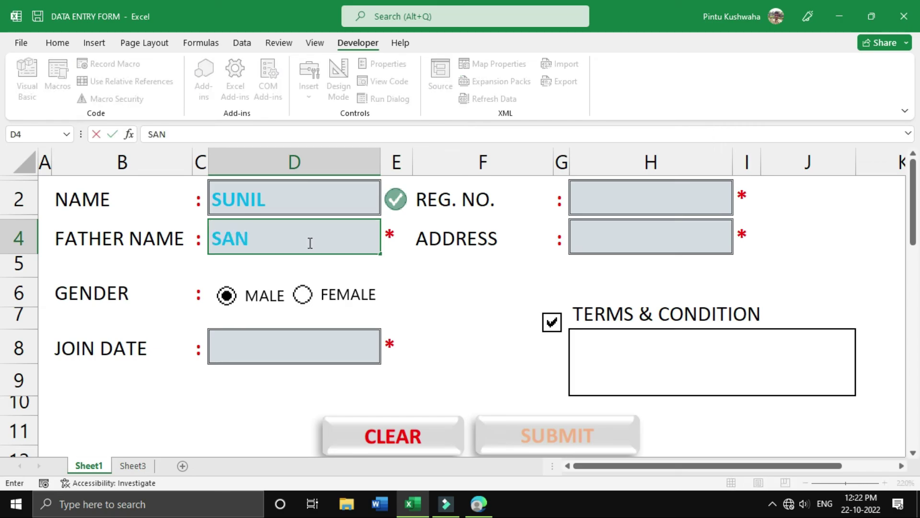
Keep the gender as MALE and set the join date to 5-6-2022
left_click(235, 295)
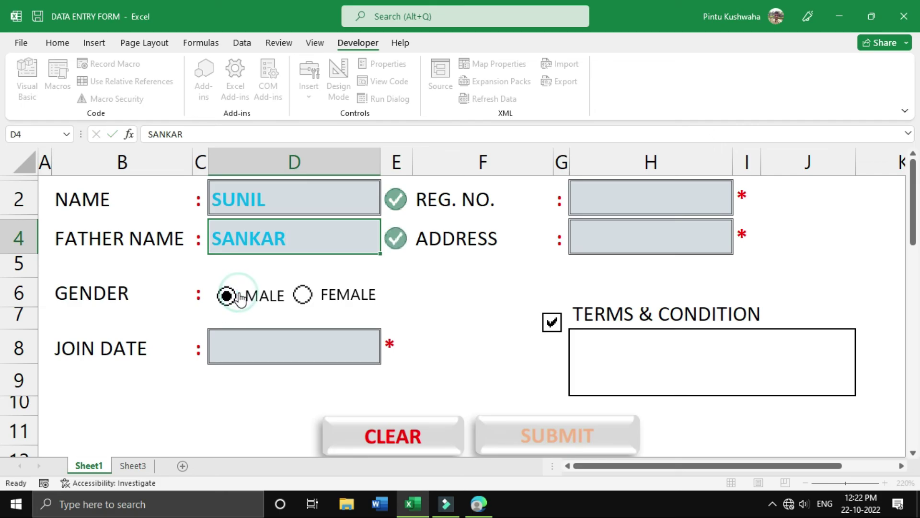
left_click(241, 343)
type("5")
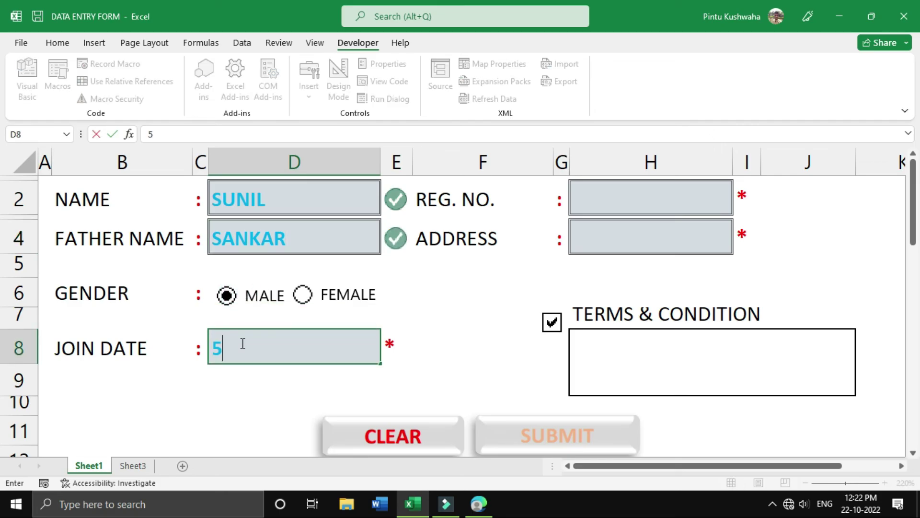
type("-6-2022")
Fill in the test person's registration number and address on the form
left_click(637, 193)
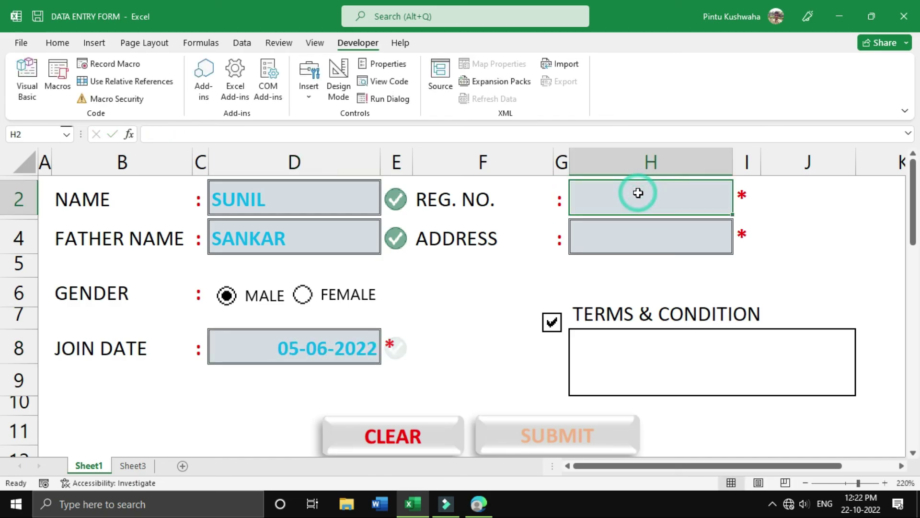
type("1011")
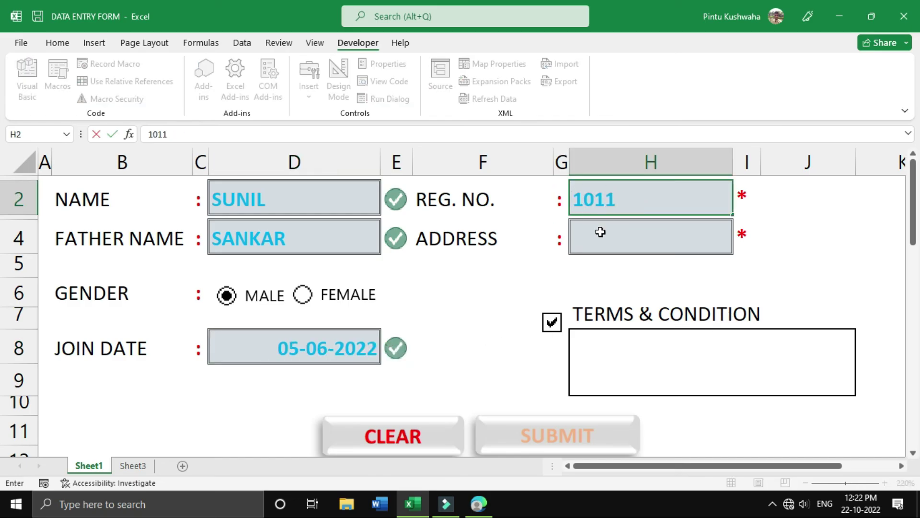
key("BackSpace")
type("2")
left_click(616, 243)
type("INDIA")
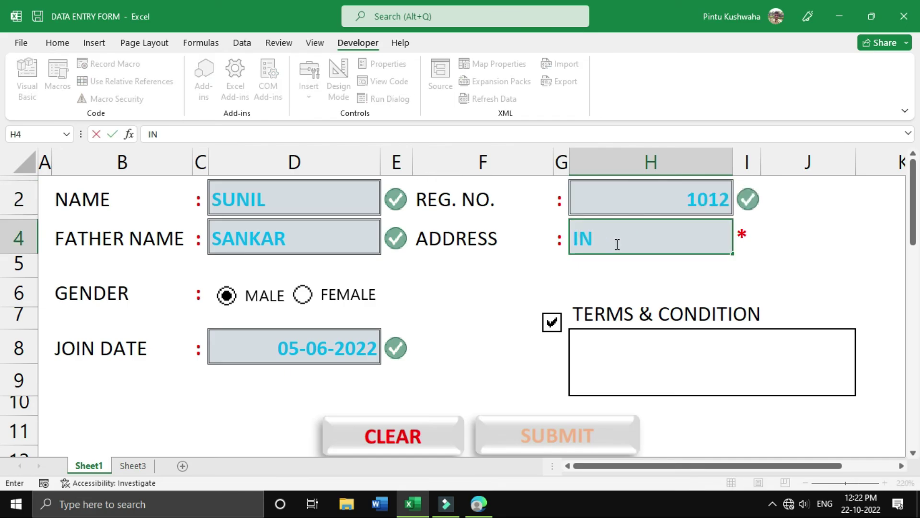
Leave the terms and condition accepted, submit the record, and check the new row on Sheet3 before returning to Sheet1
left_click(552, 323)
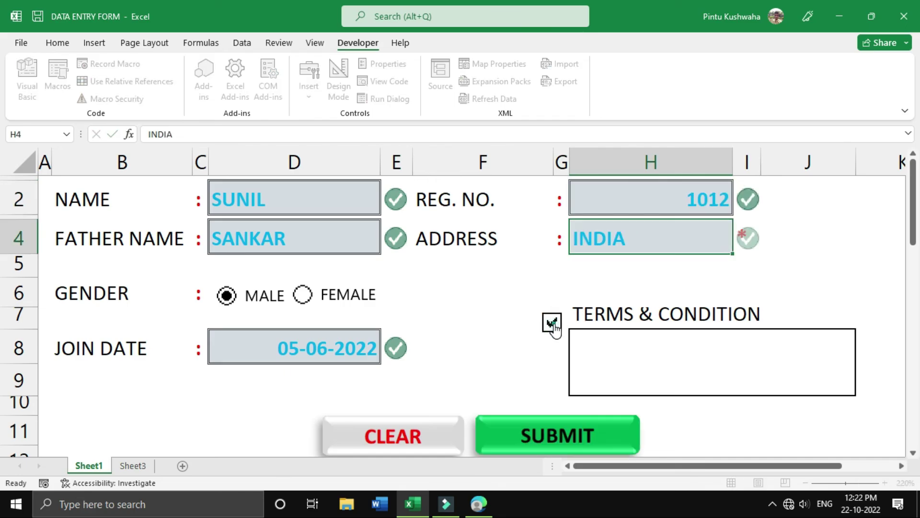
left_click(553, 323)
left_click(552, 323)
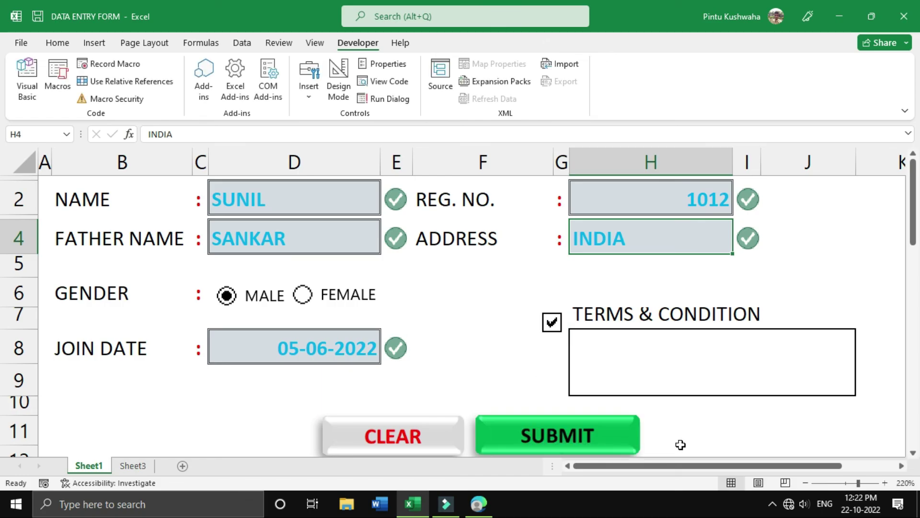
left_click(582, 441)
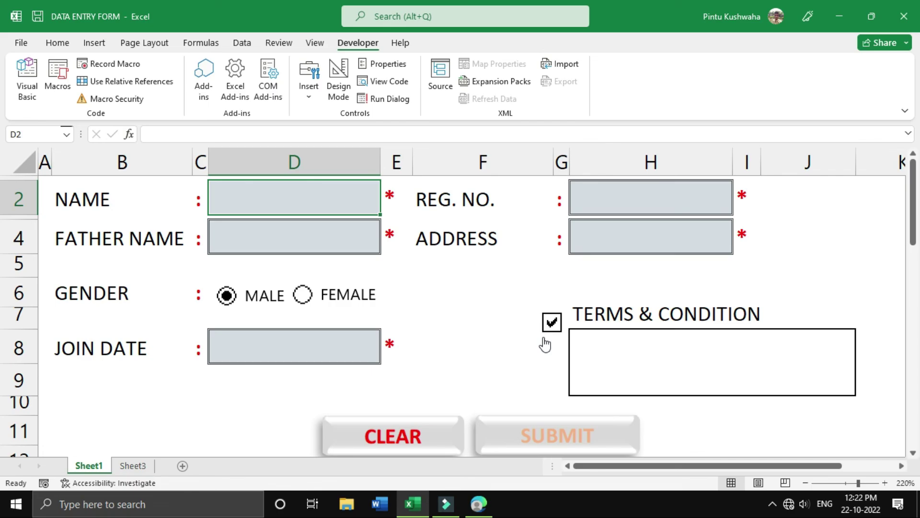
left_click(143, 464)
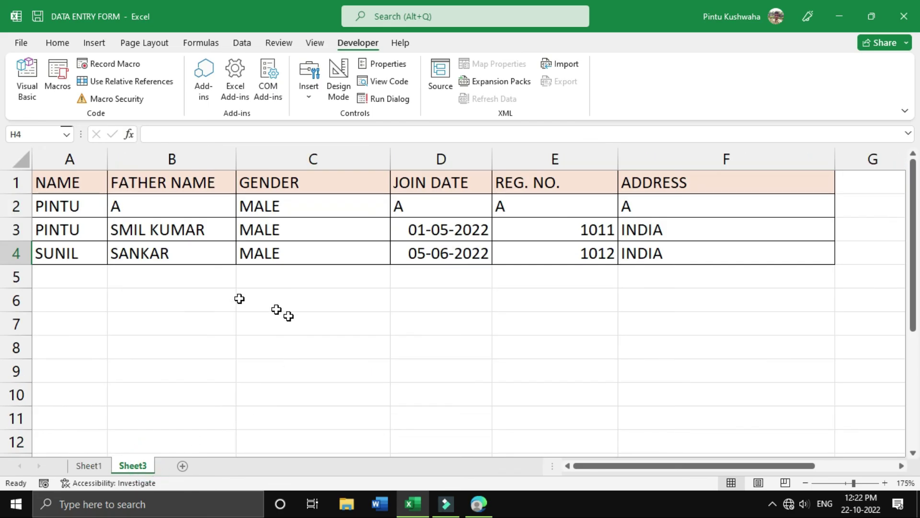
left_click(88, 469)
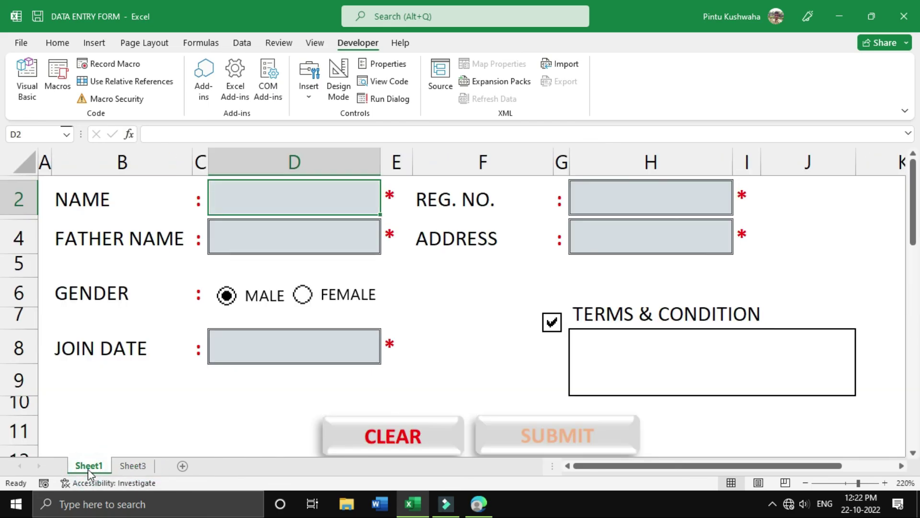
Test the CLEAR macro by entering S in the NAME and FATHER NAME fields, clearing the form, and deselecting its fields
left_click(271, 201)
type("S")
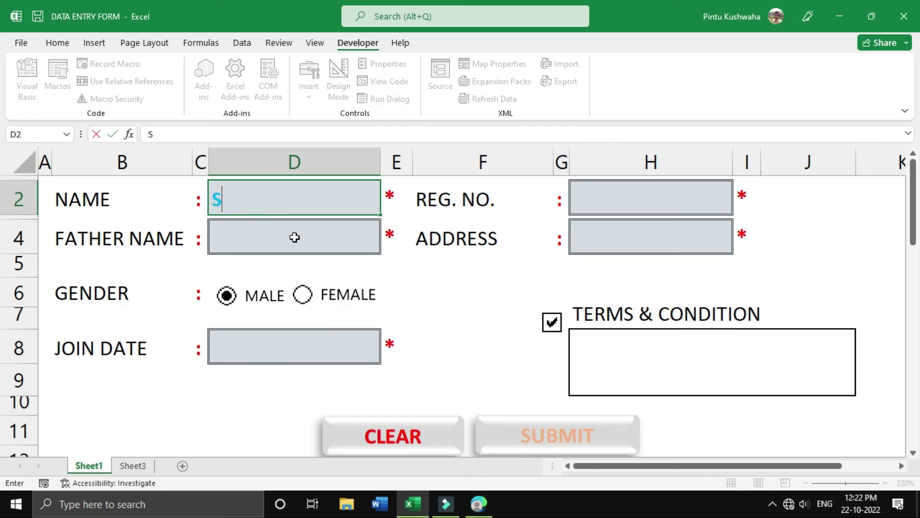
left_click(295, 237)
type("S")
left_click(311, 350)
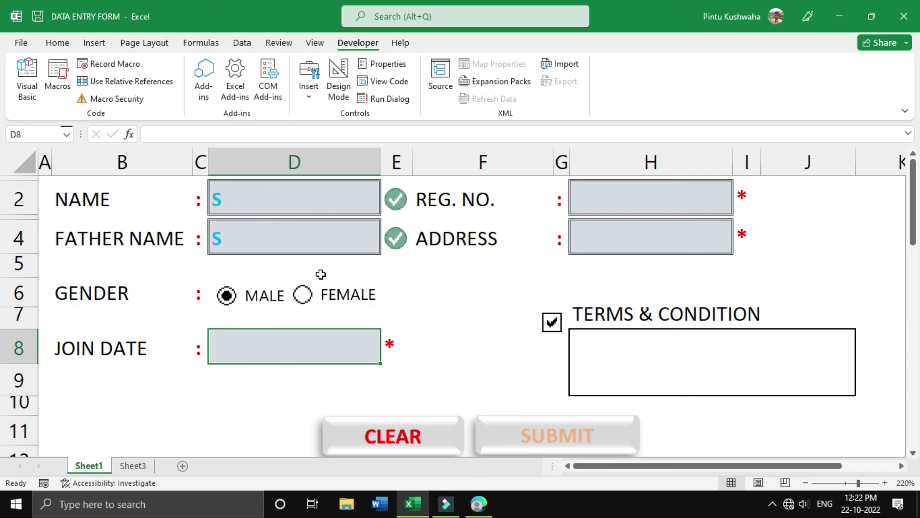
left_click(413, 438)
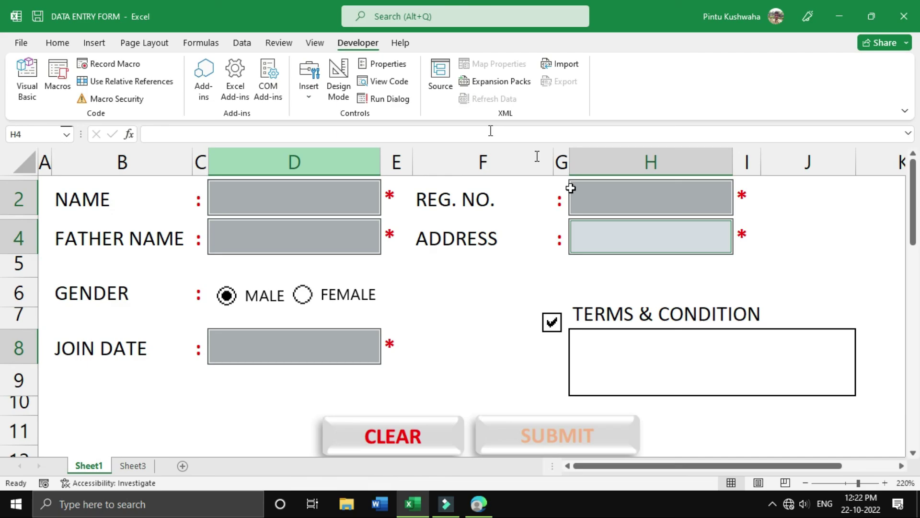
left_click(463, 386)
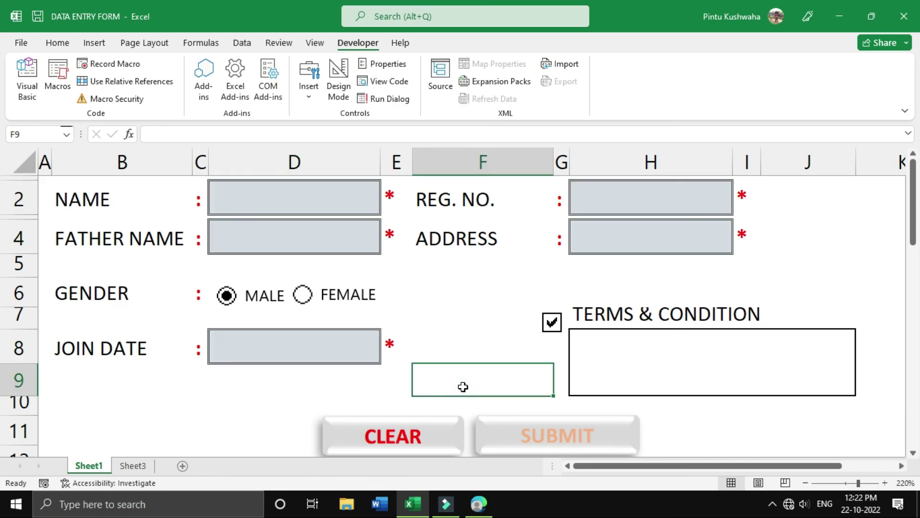